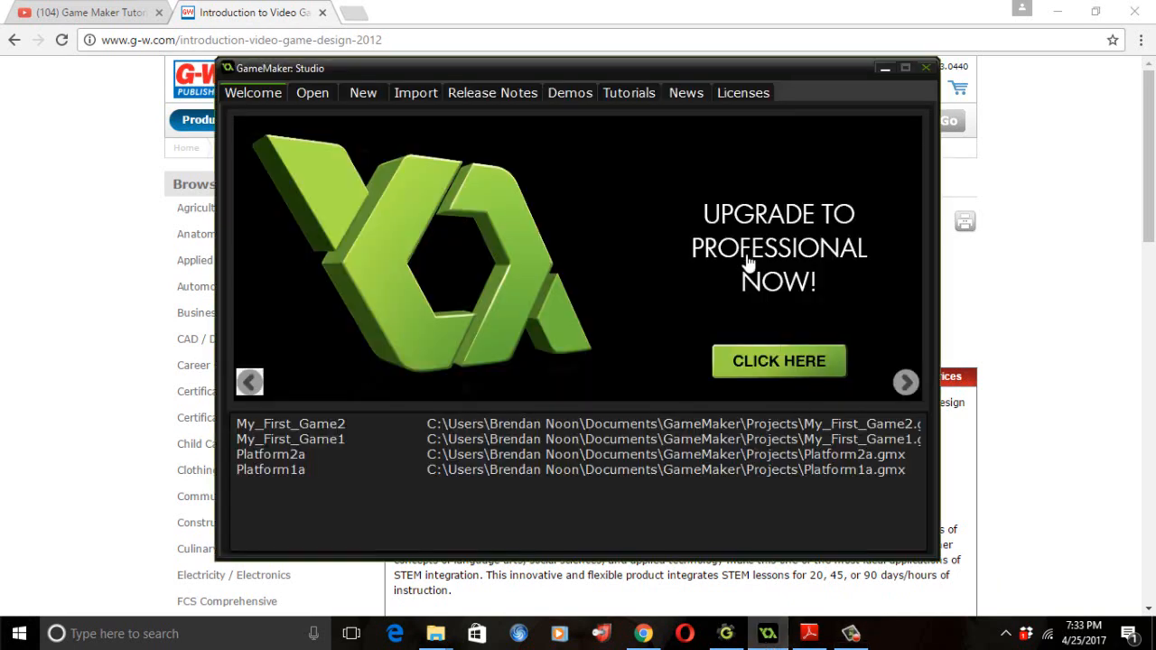
- View the Introduction to Video Game Design web page, switch to the Lesson_3 PDF in Adobe Reader and read its How to Begin section
left_click(986, 301)
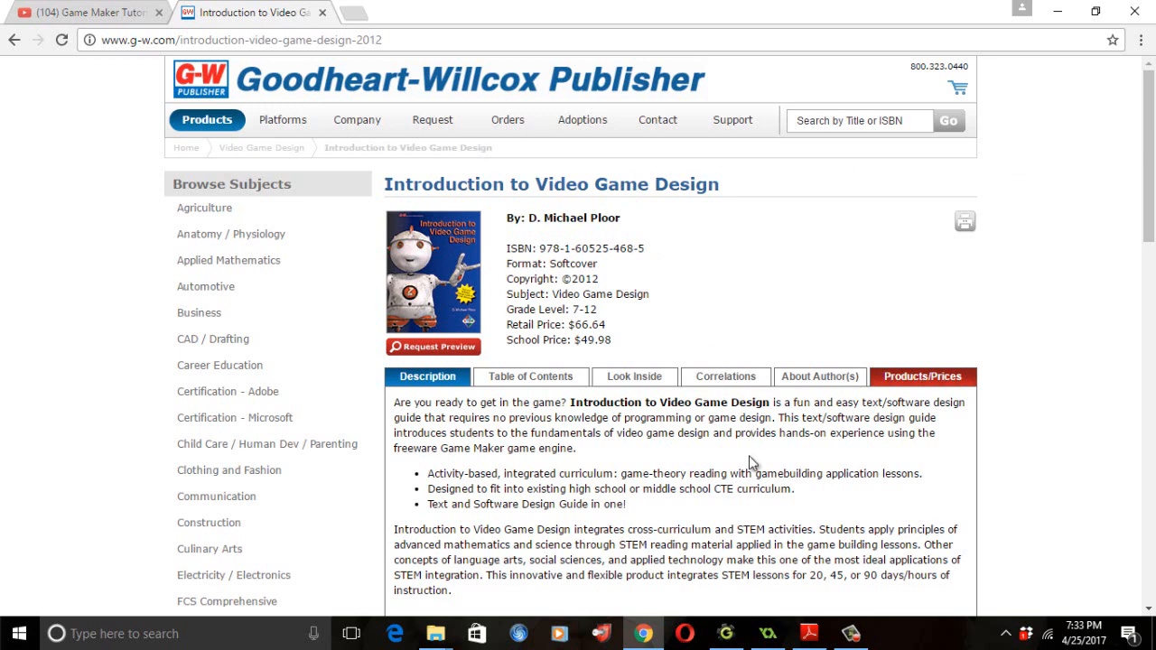
left_click(810, 637)
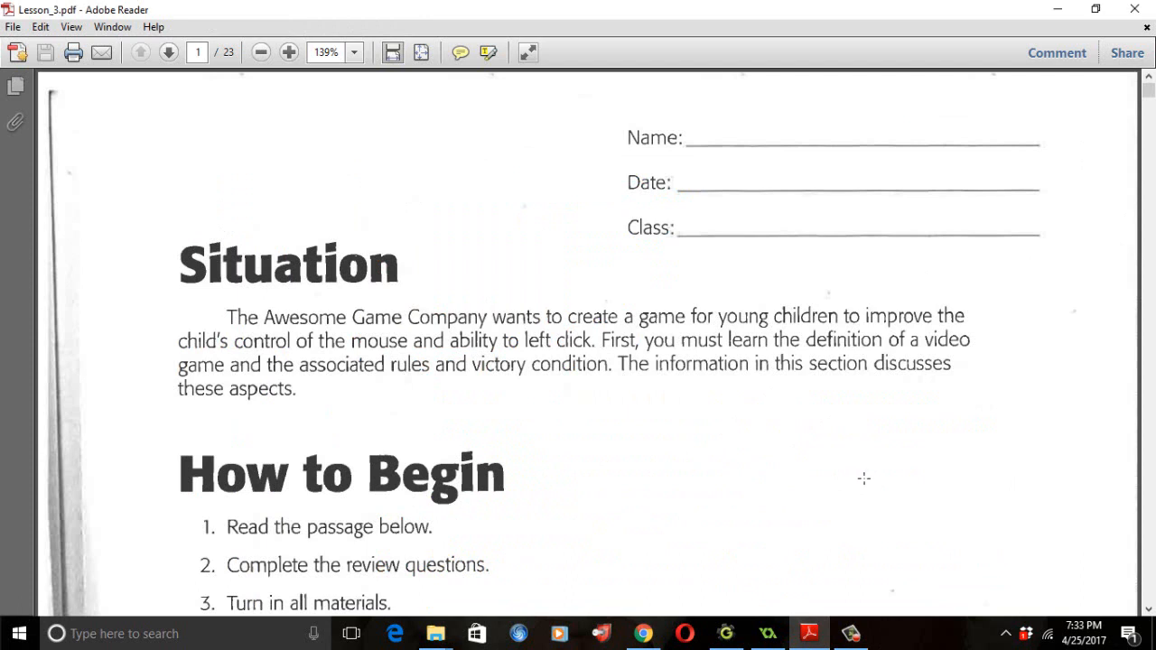
left_click(1149, 610)
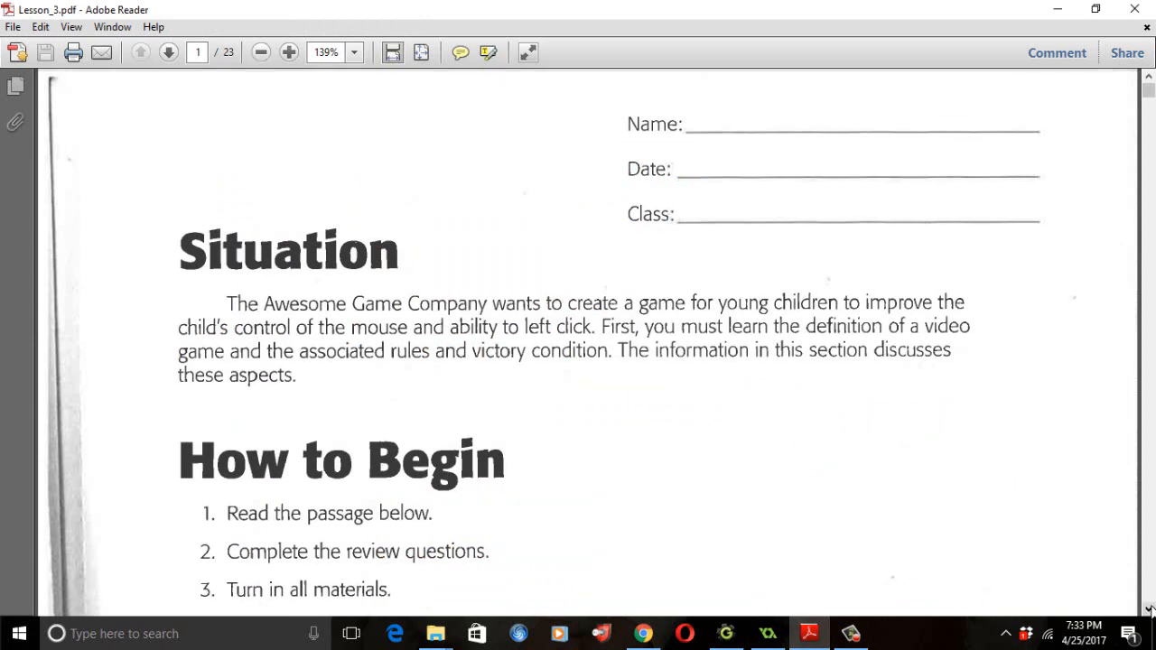
left_click(1149, 609)
left_click(1149, 610)
left_click(1149, 610)
left_click(1149, 610)
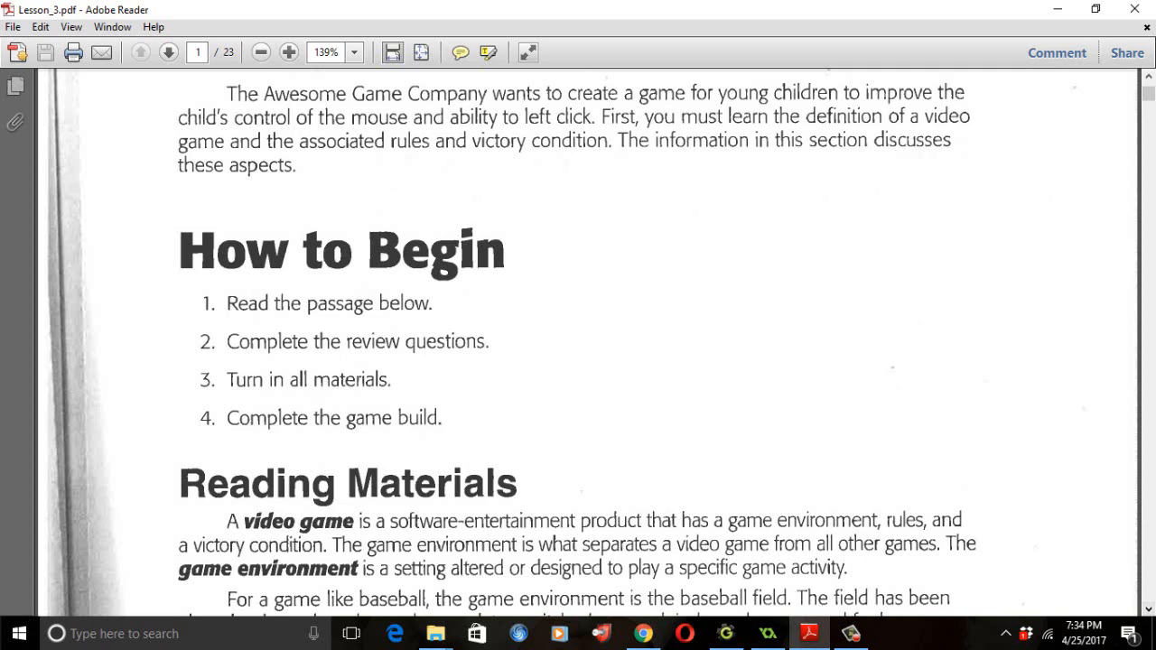
- Switch to GameMaker: Studio and create a new project named Lesson3 in the default project directory
left_click(771, 635)
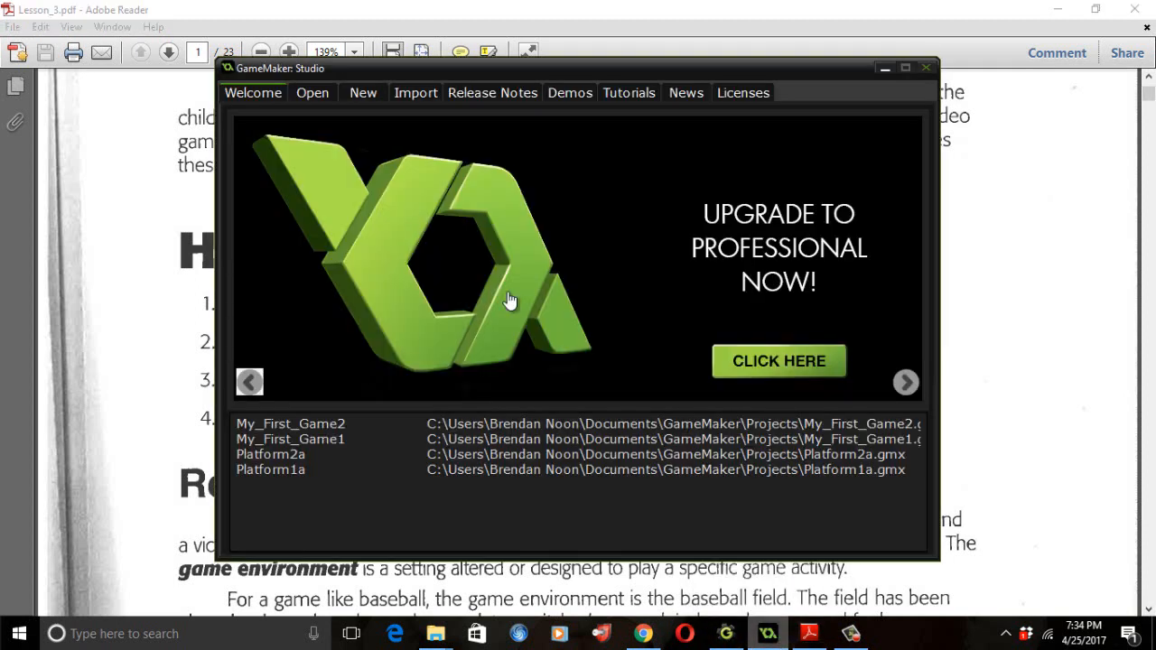
left_click(364, 93)
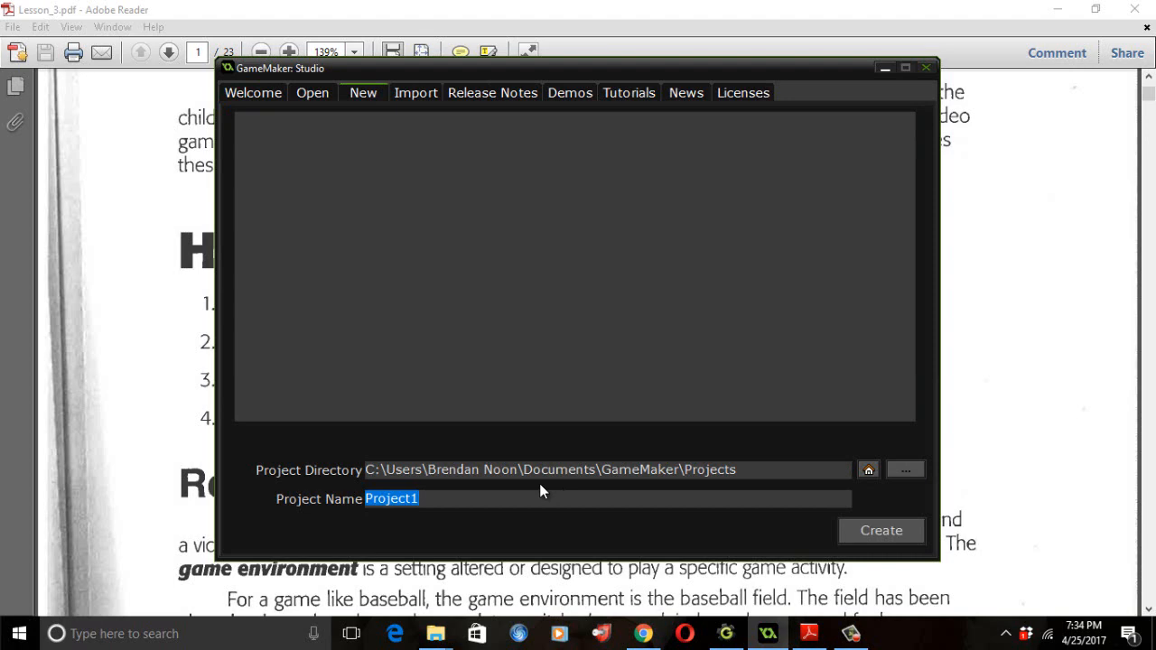
type("Lesson")
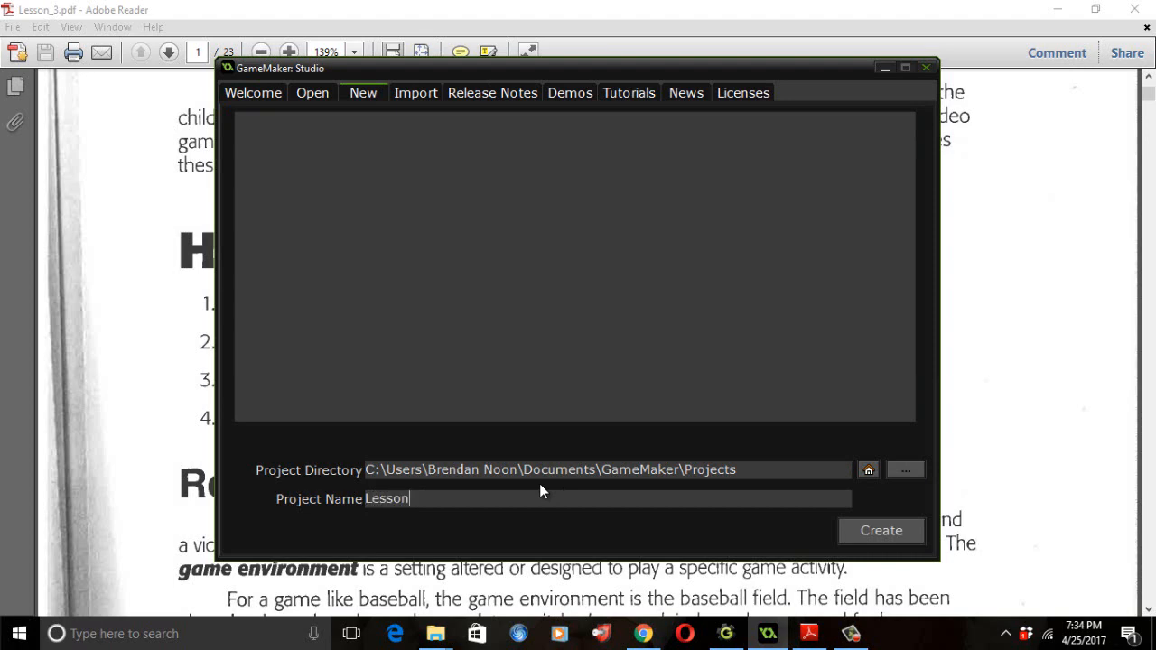
type("3")
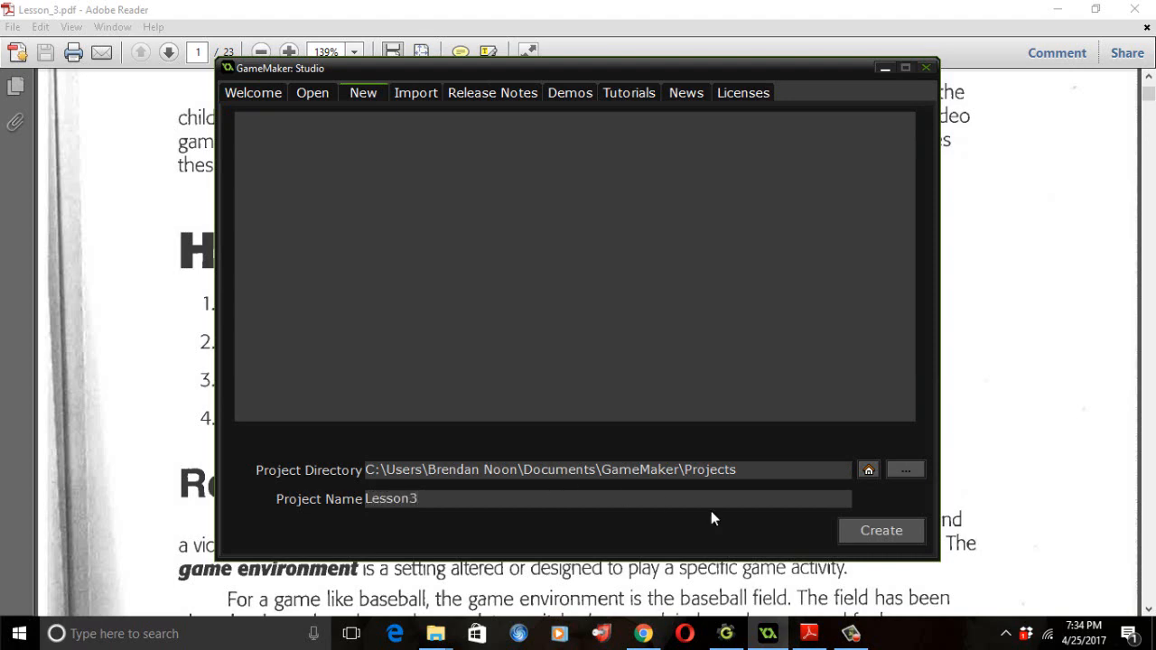
left_click(899, 531)
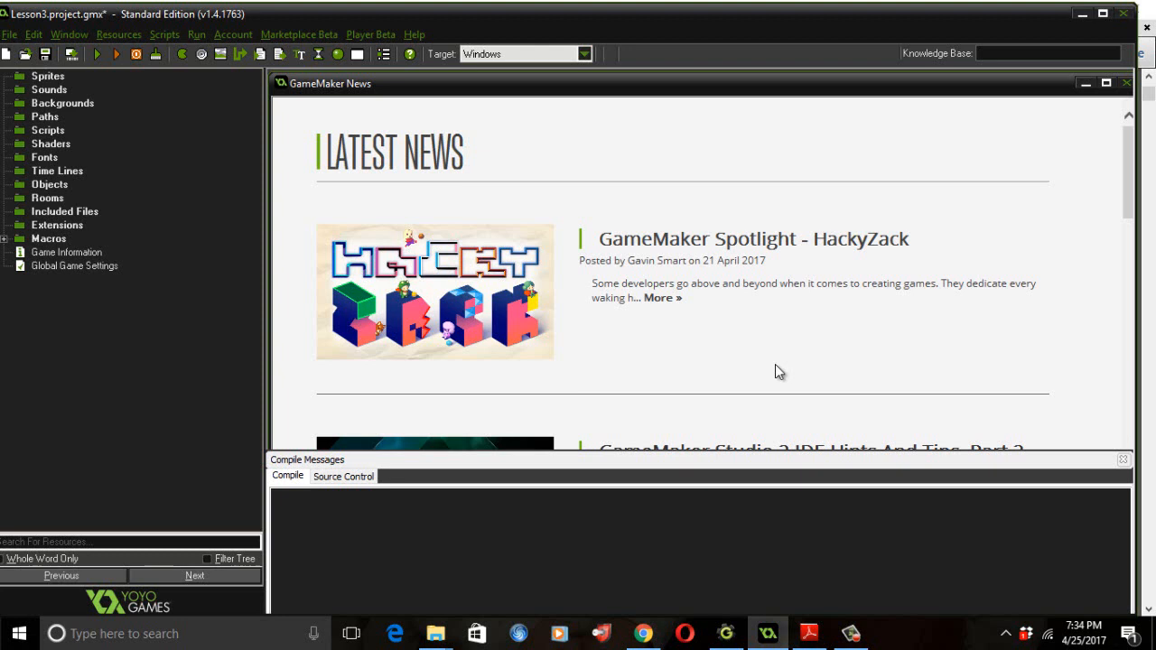
- Create a new room and set its width to 640
left_click(356, 56)
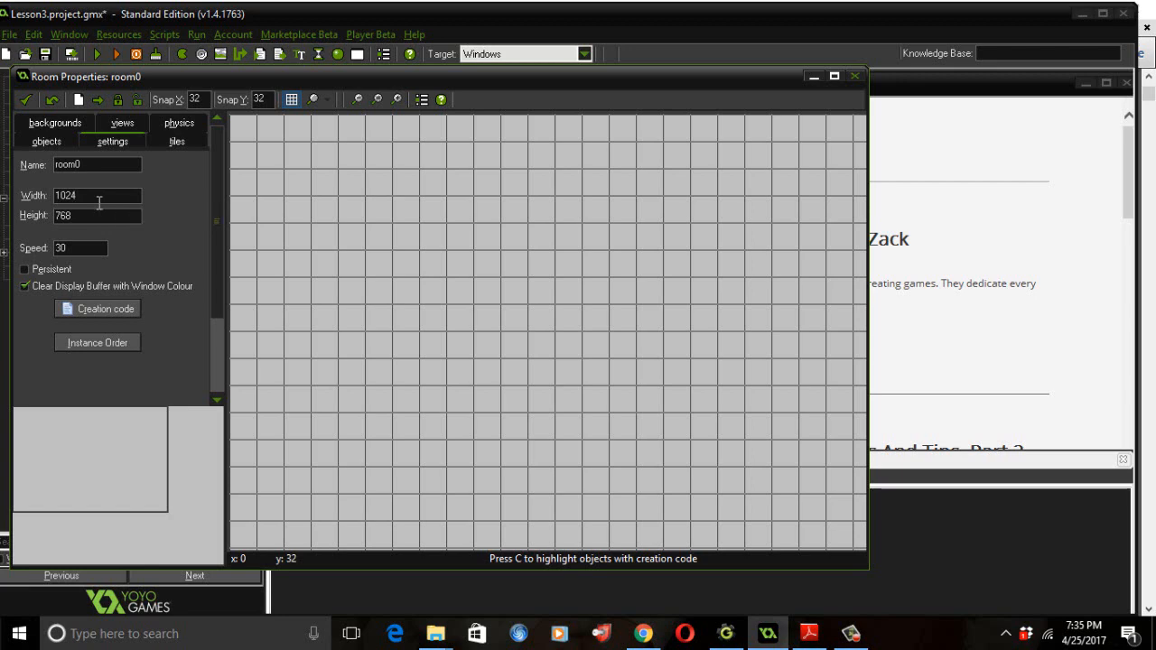
key("BackSpace")
key("BackSpace")
key("BackSpace")
key("BackSpace")
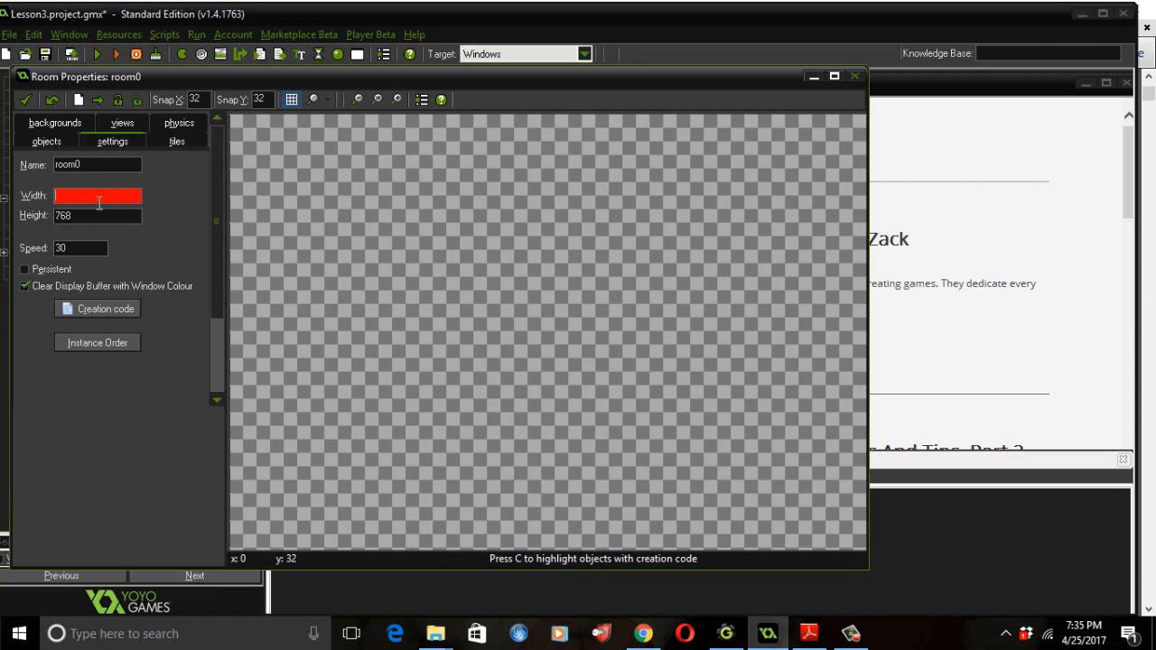
type("640")
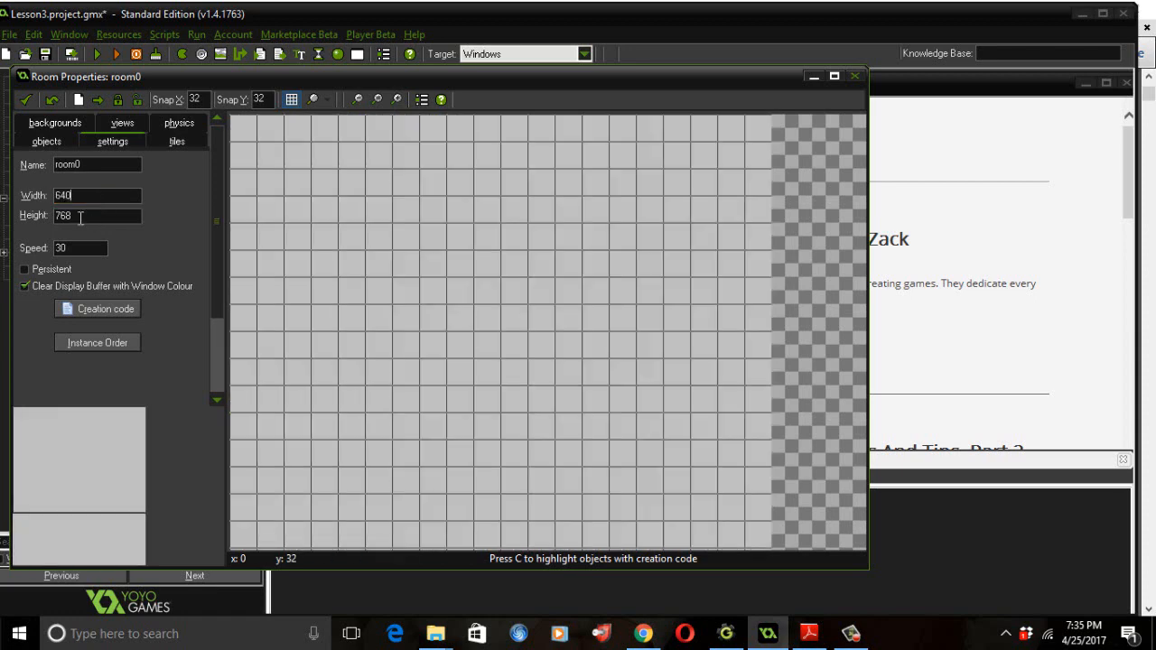
- Set the room's height to 480
left_click(81, 218)
key("BackSpace")
key("BackSpace")
key("BackSpace")
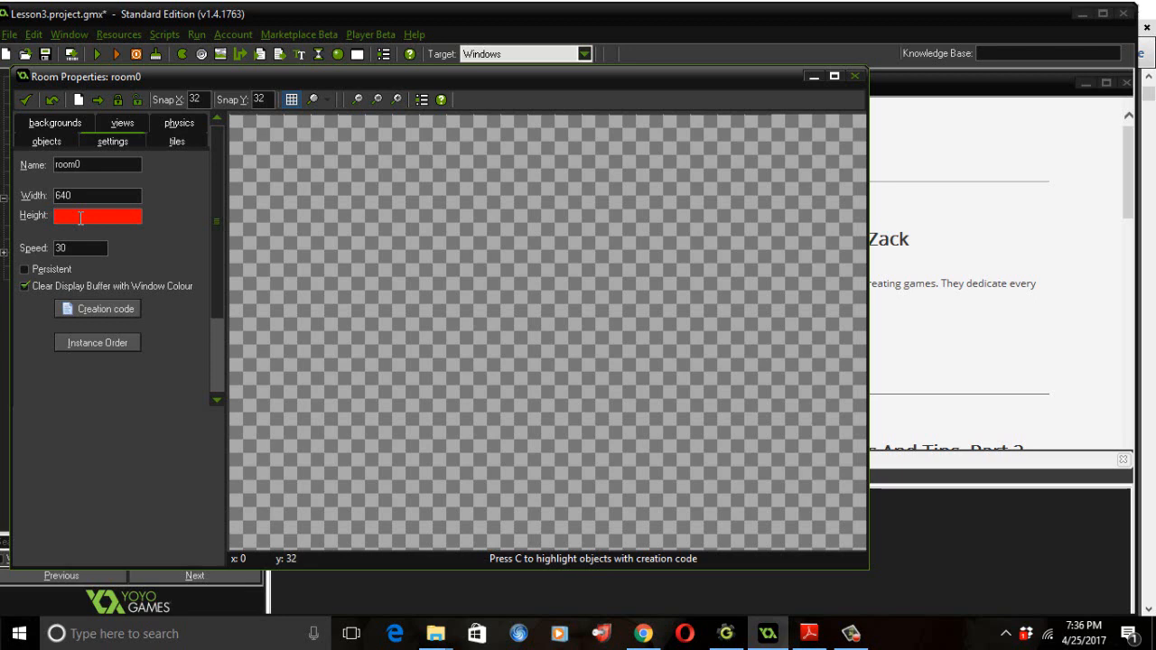
type("4")
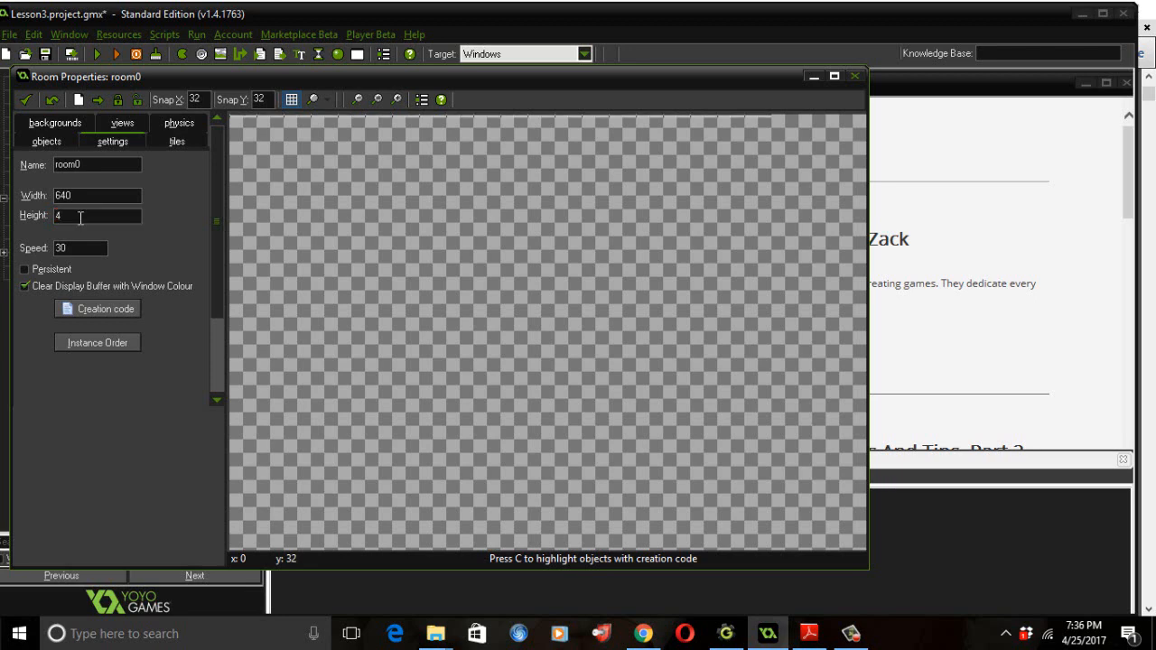
type("80")
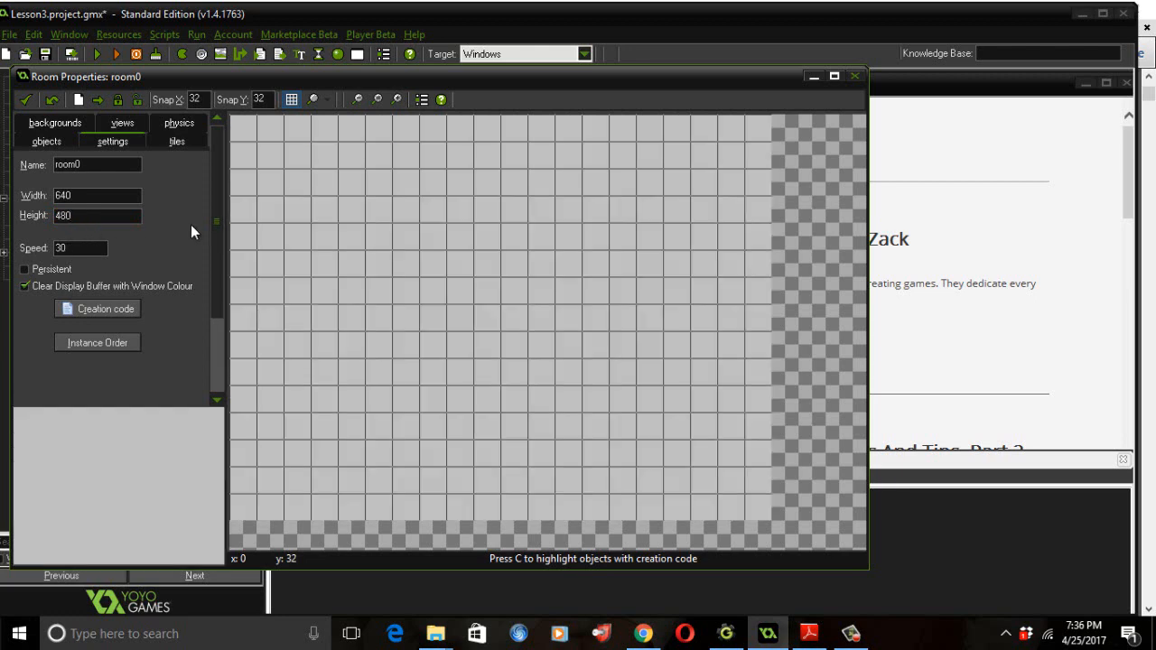
- Try a horizontal snap of 12 on the room grid and restore it to 32
double_click(211, 91)
type("12")
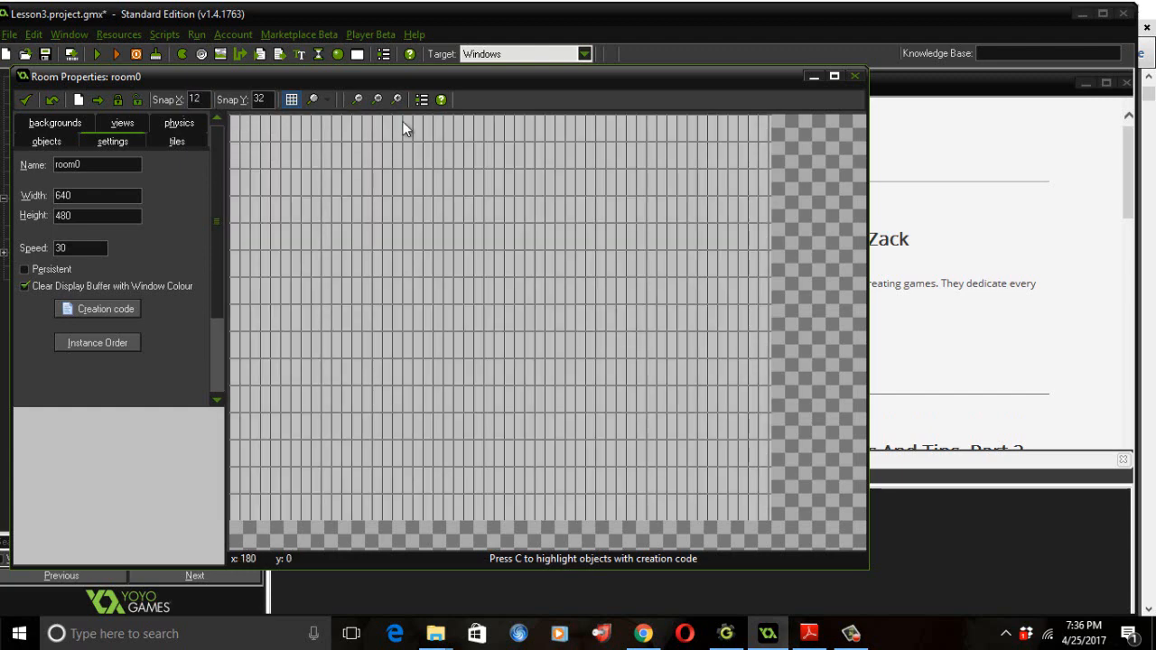
key("BackSpace")
key("BackSpace")
type("32")
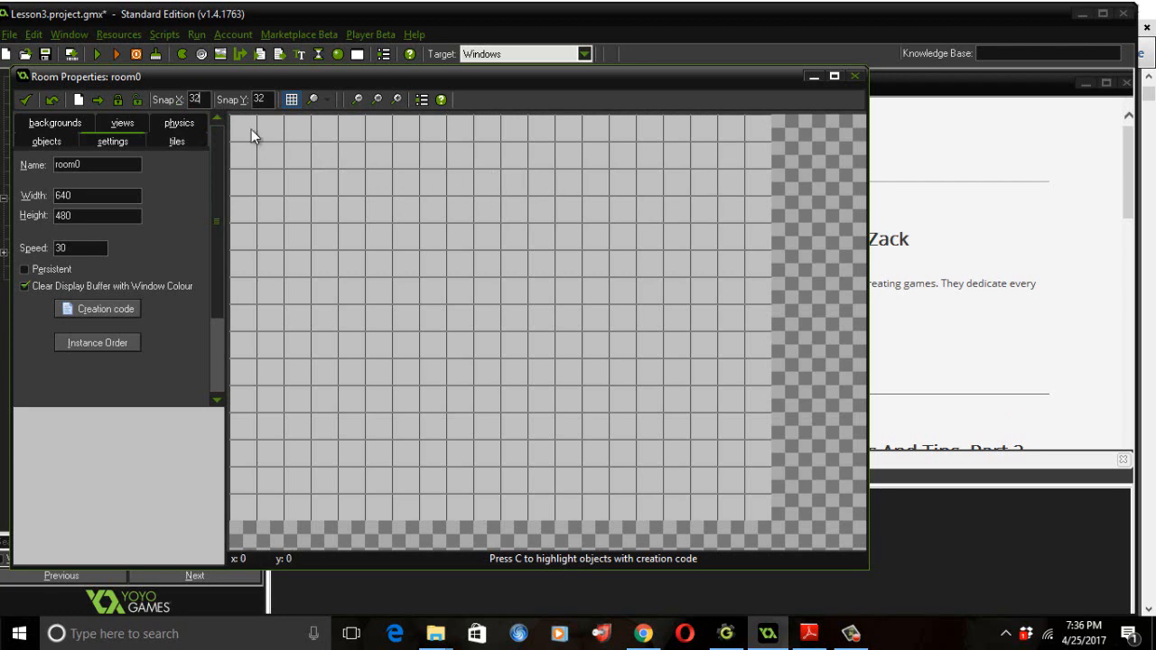
- Set the room's background color to the light green in the top row of the basic colors
left_click(68, 118)
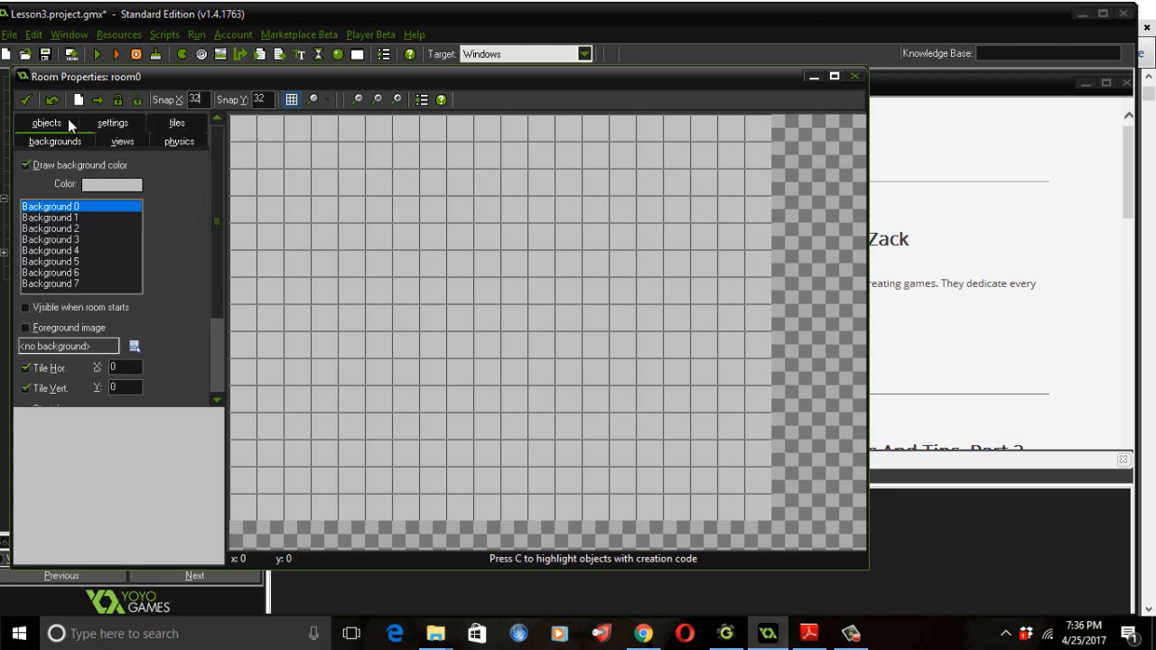
left_click(103, 184)
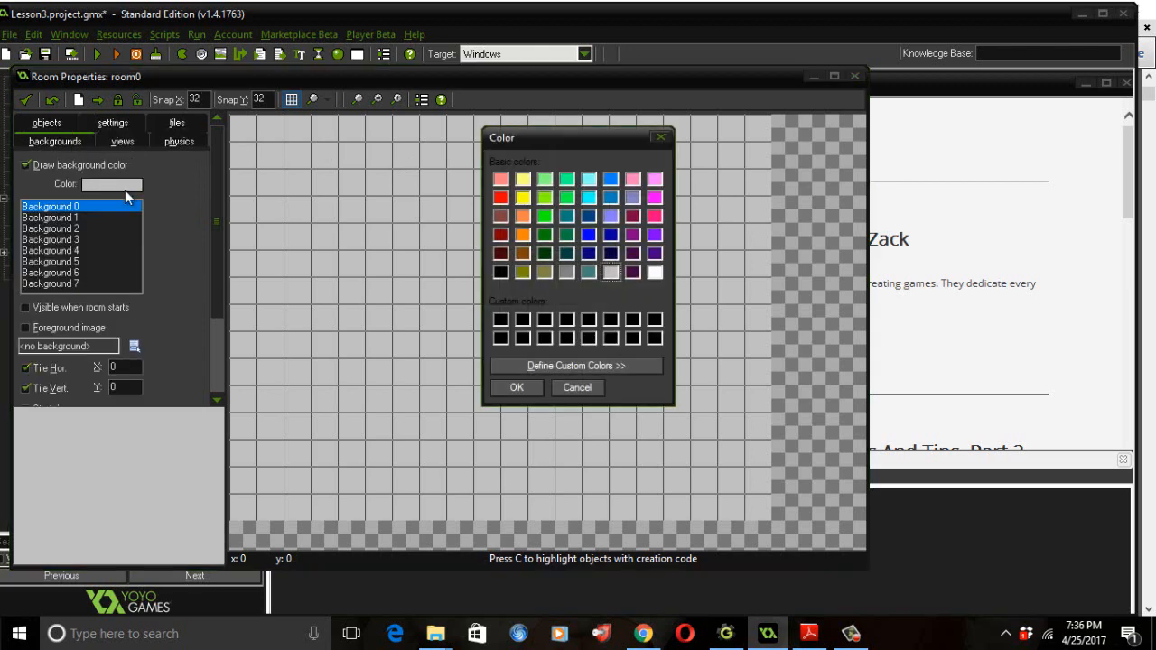
left_click(545, 180)
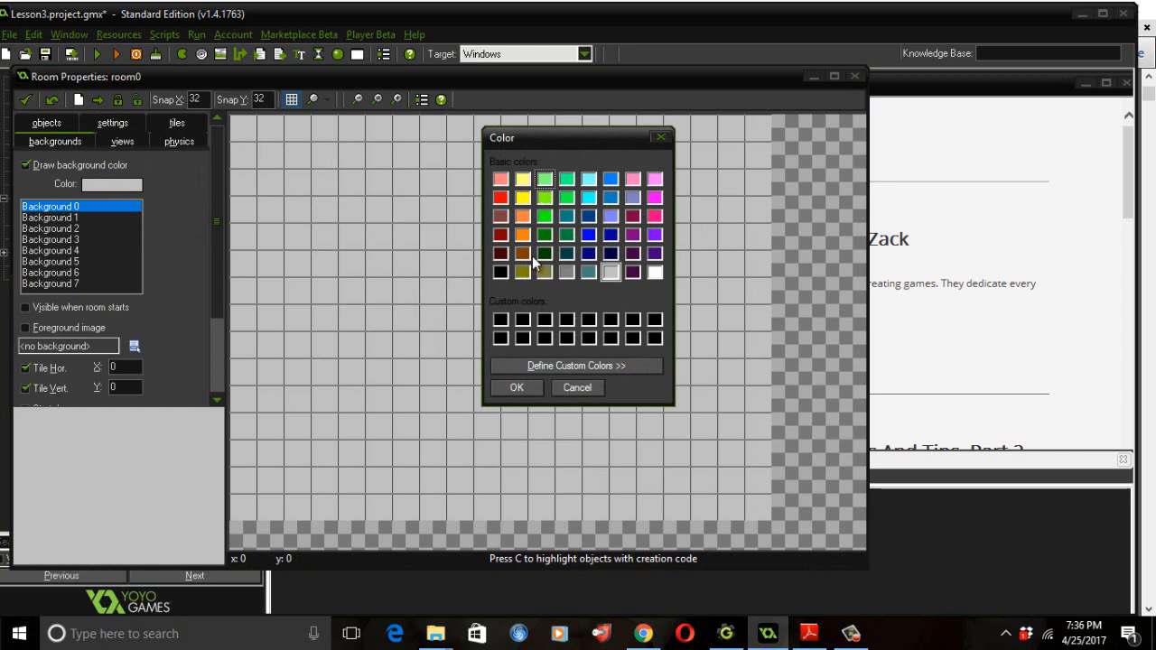
left_click(517, 388)
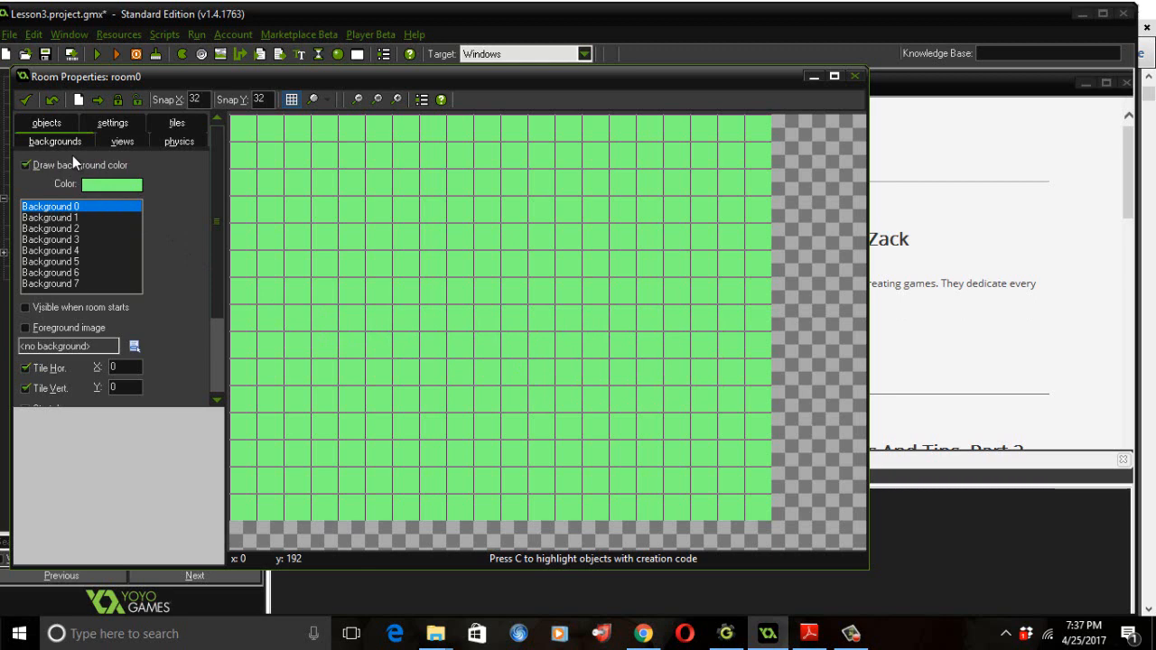
- Toggle the room grid off and on, and try the isometric grid before returning to the square grid
left_click(292, 100)
left_click(292, 101)
left_click(323, 101)
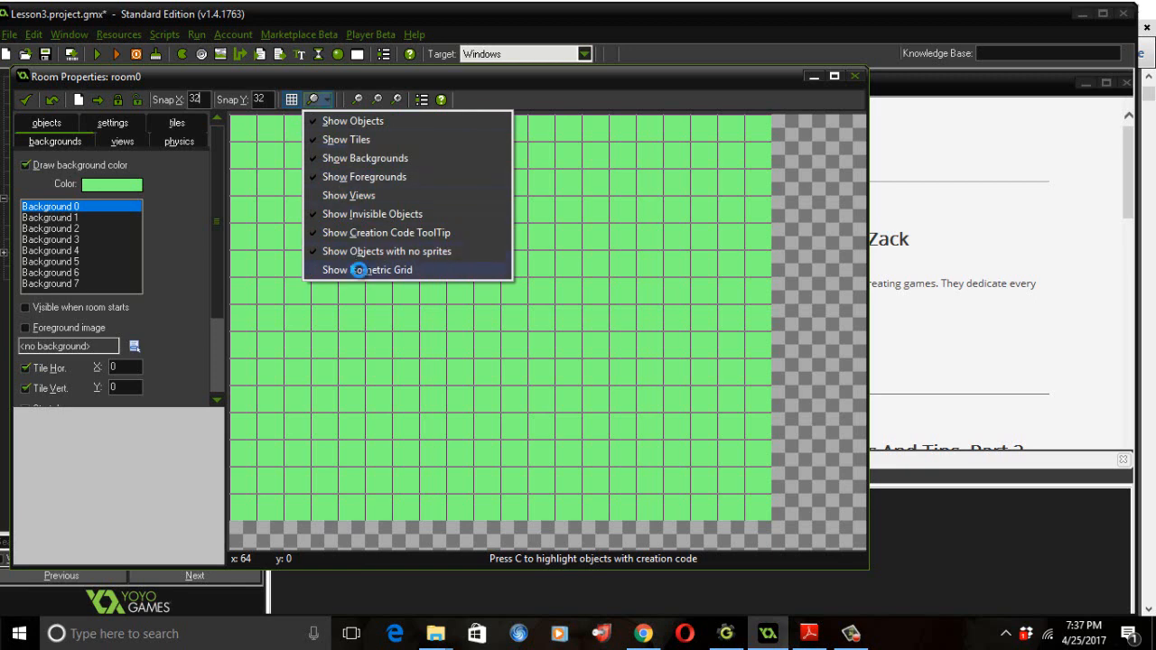
left_click(360, 271)
left_click(699, 348)
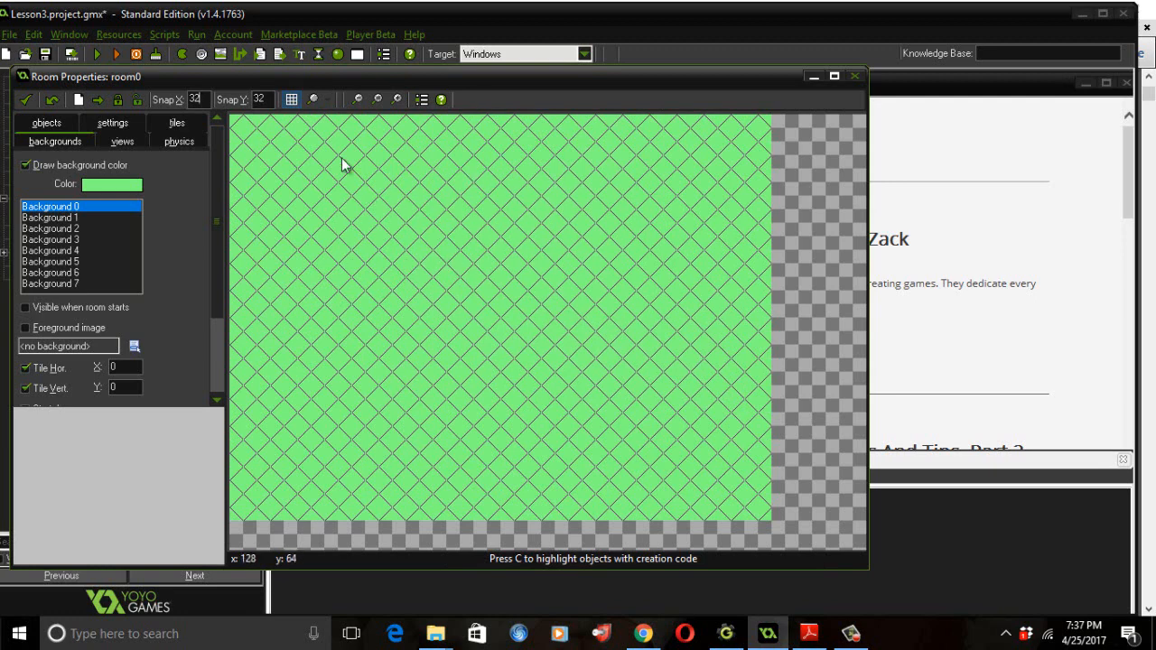
left_click(328, 104)
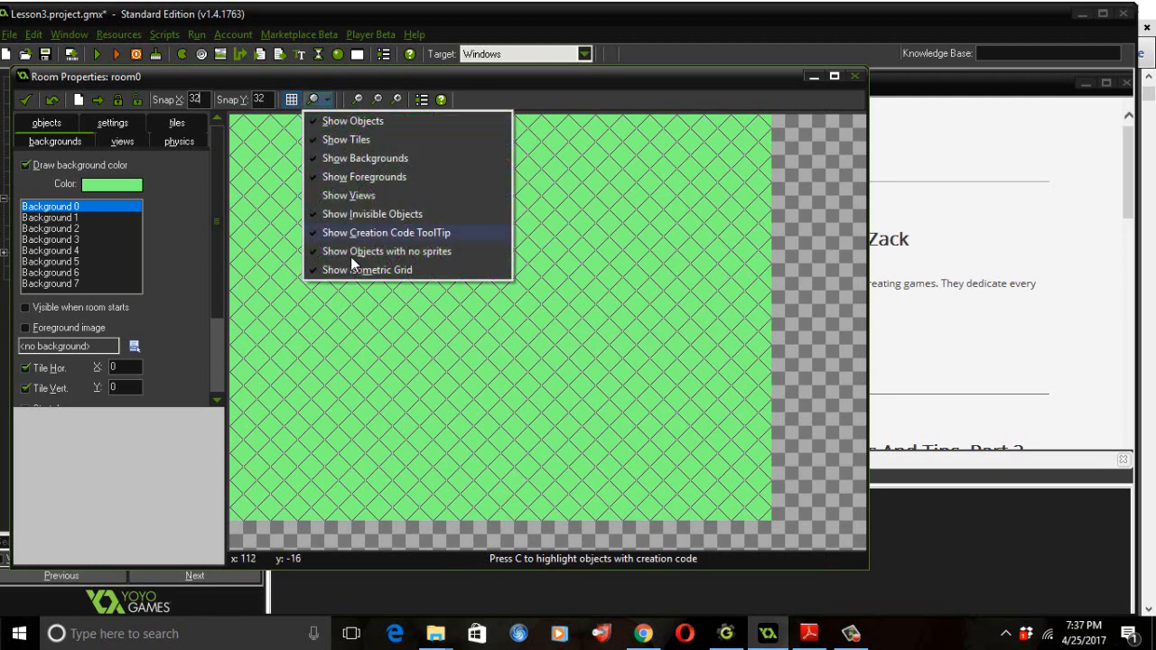
left_click(357, 270)
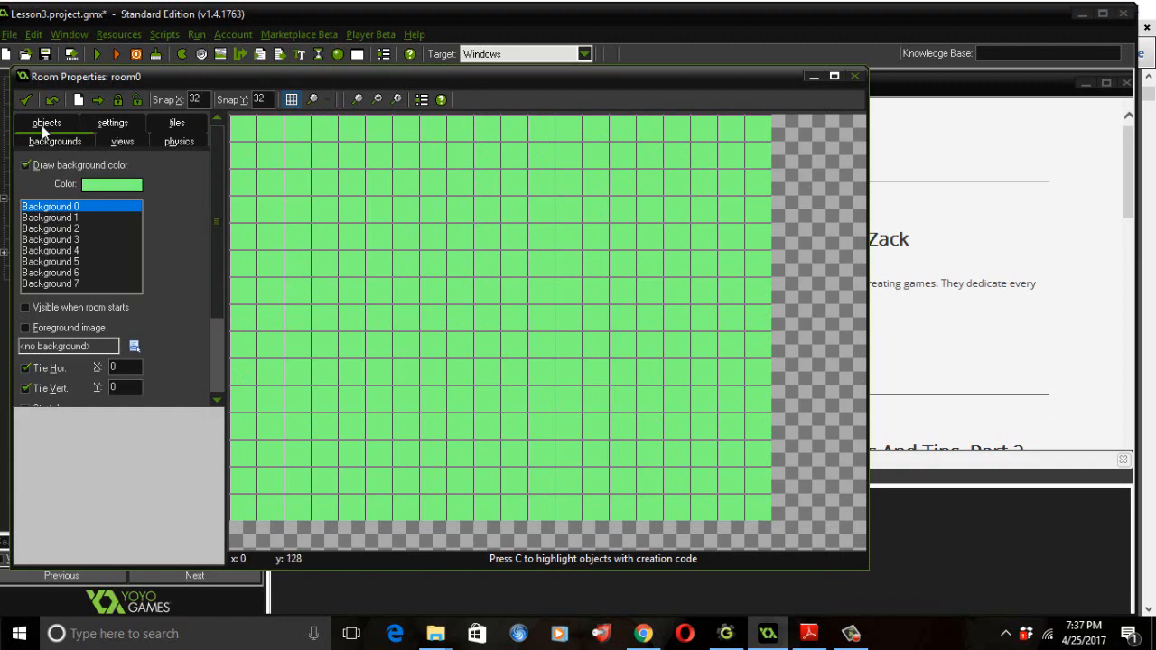
- Accept the room's settings and create a new sprite
left_click(25, 101)
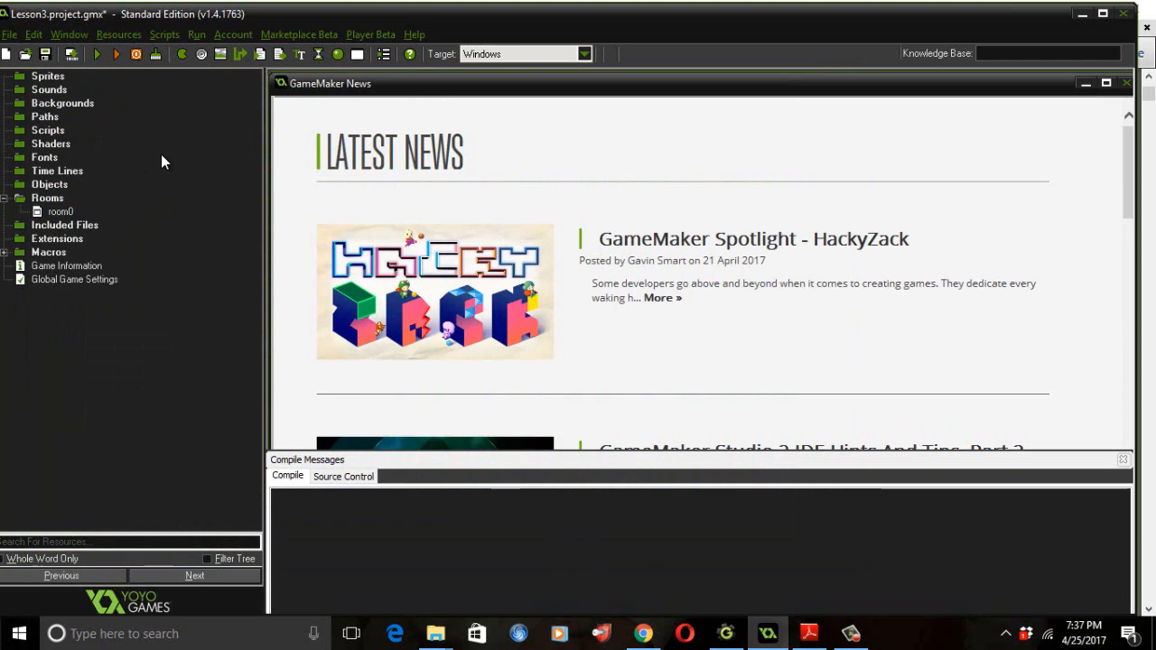
left_click(180, 54)
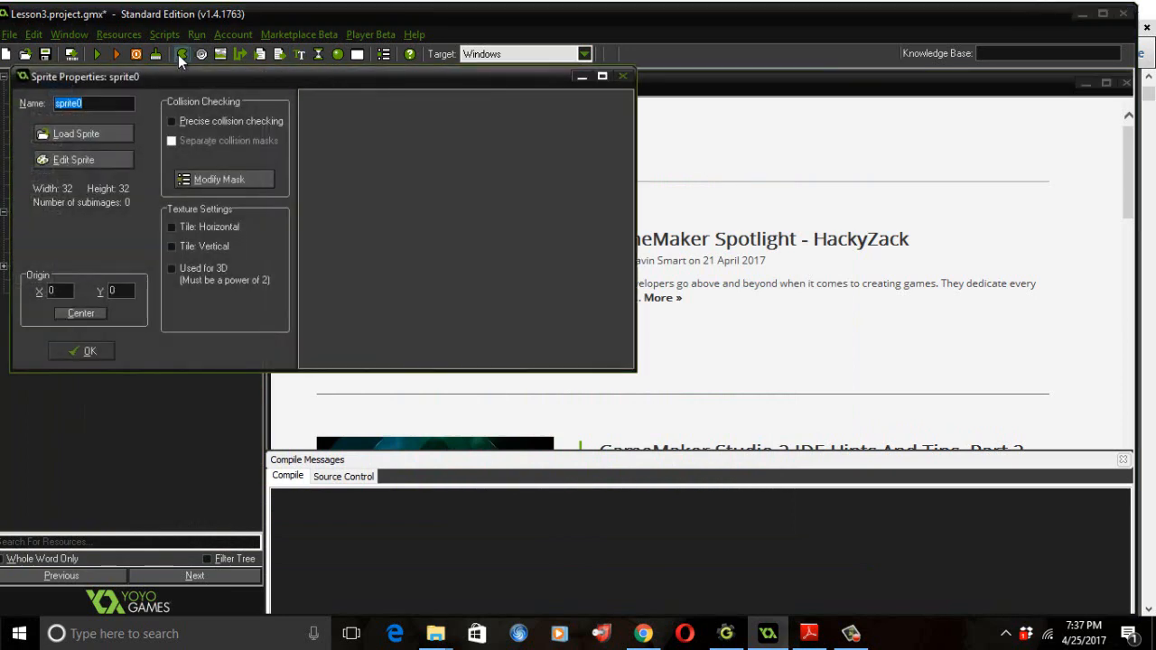
- Browse for the new sprite's image in the GameMaker\Lesson_3\Sprites folder on the USB drive (E:)
left_click(116, 133)
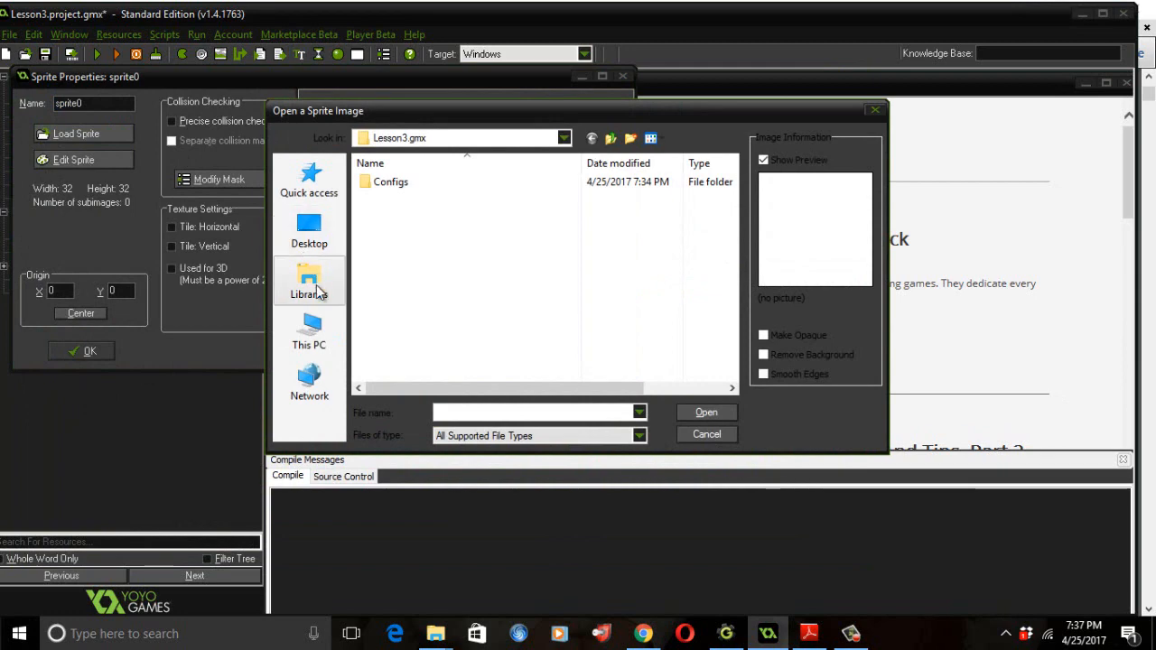
left_click(321, 341)
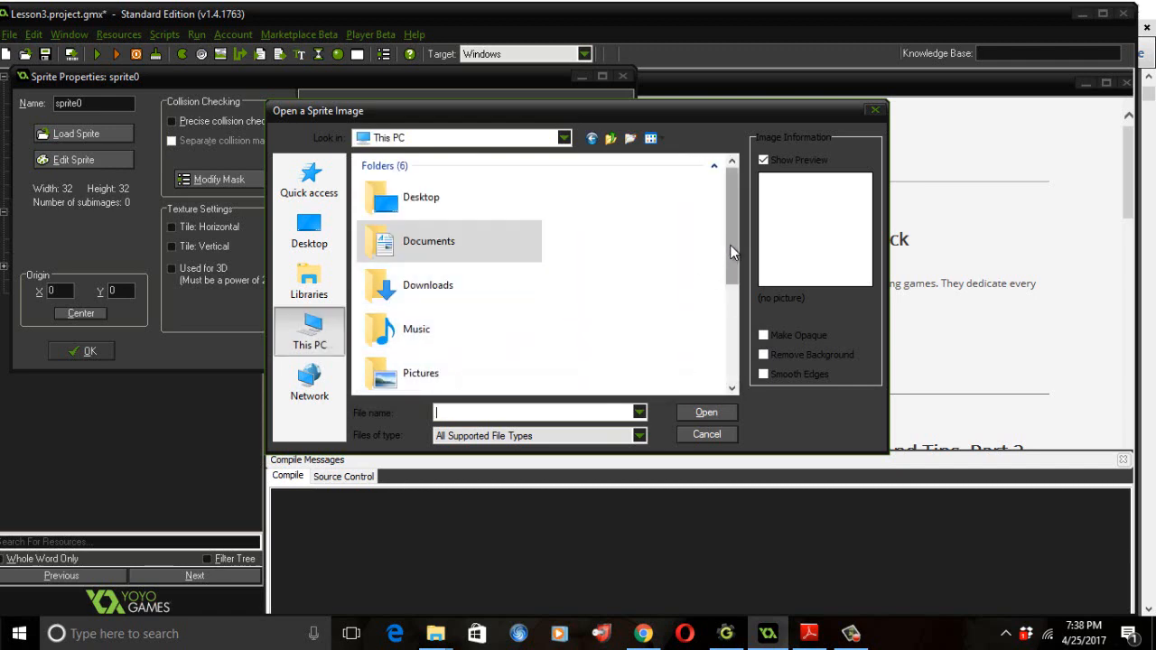
left_click_drag(730, 260, 739, 359)
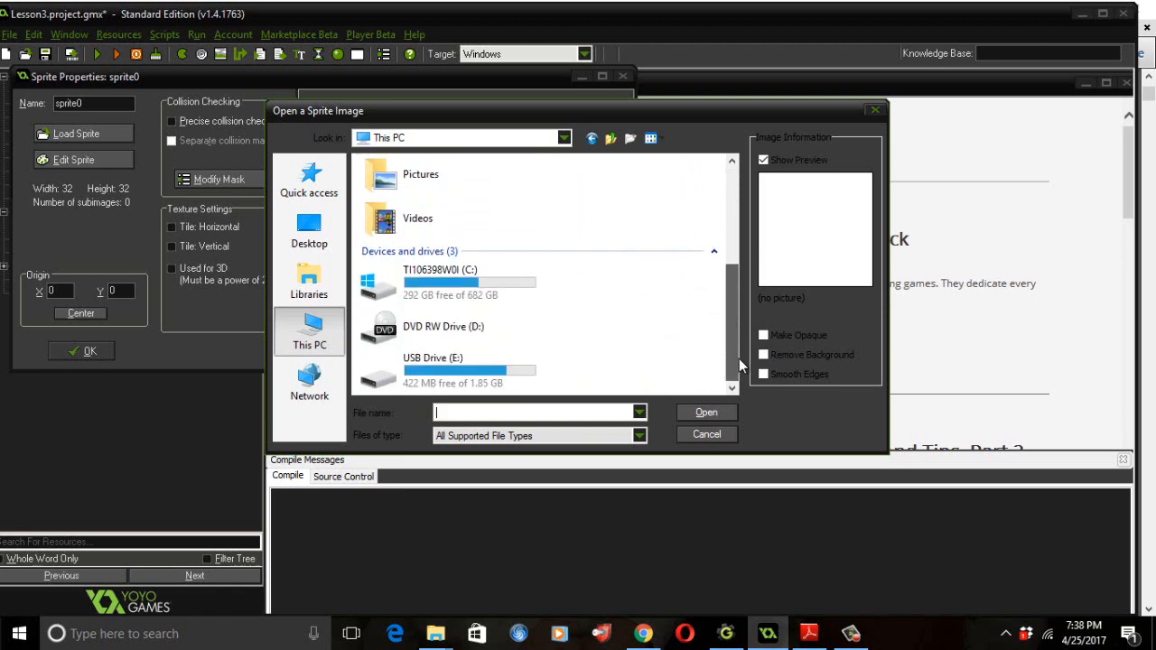
double_click(478, 370)
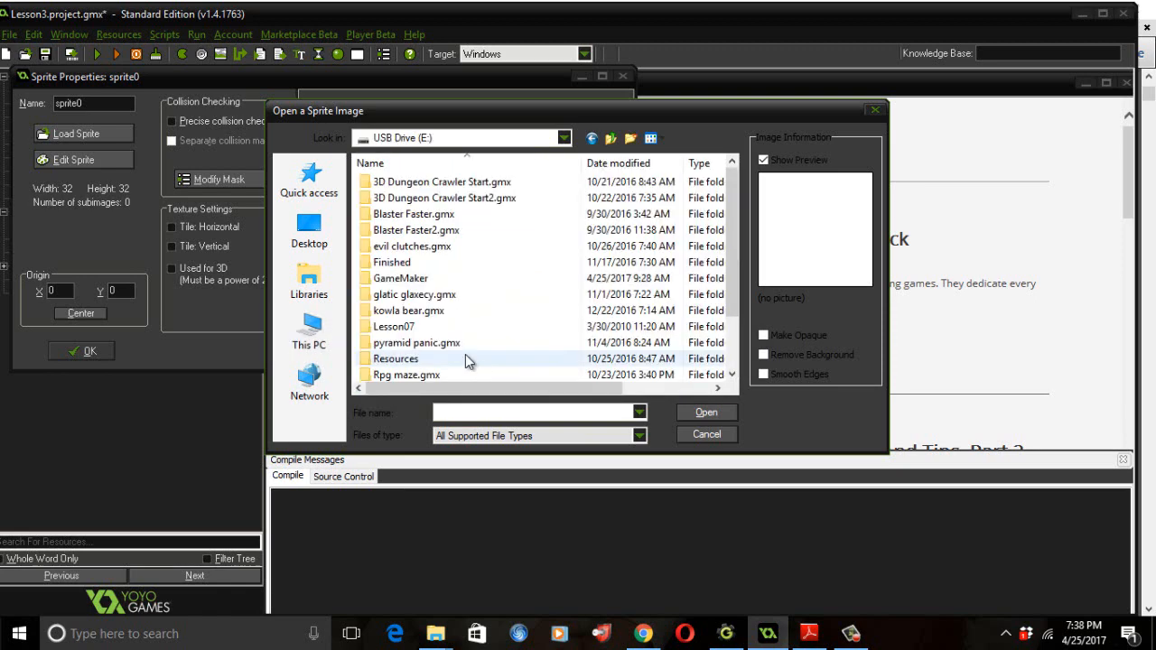
double_click(407, 278)
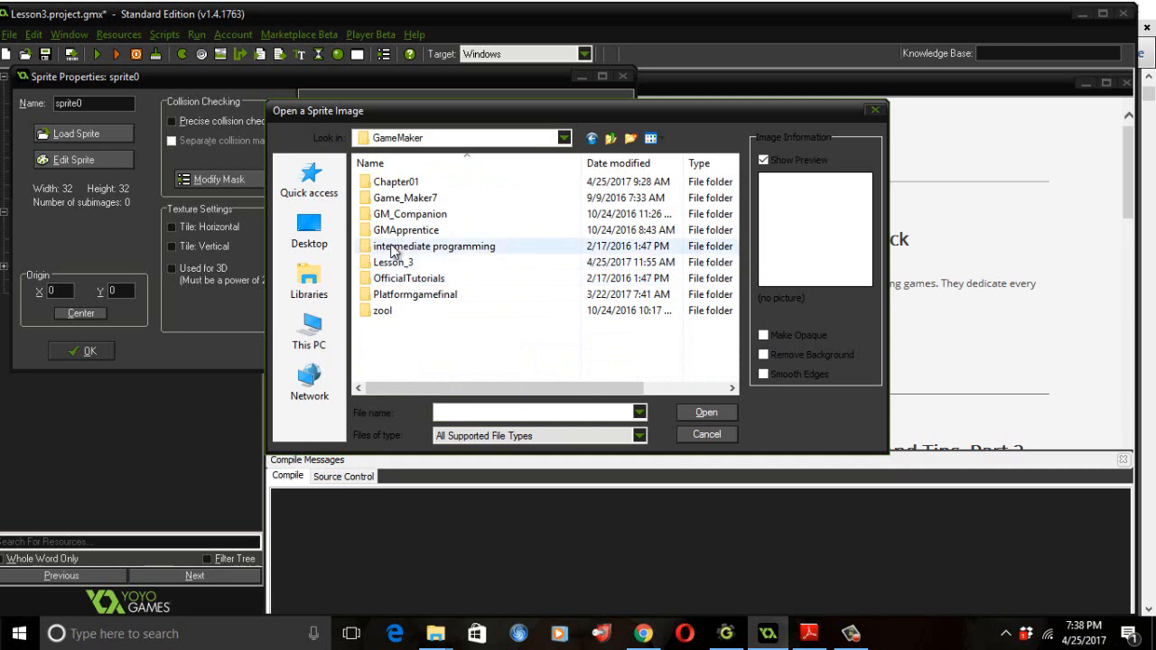
double_click(395, 262)
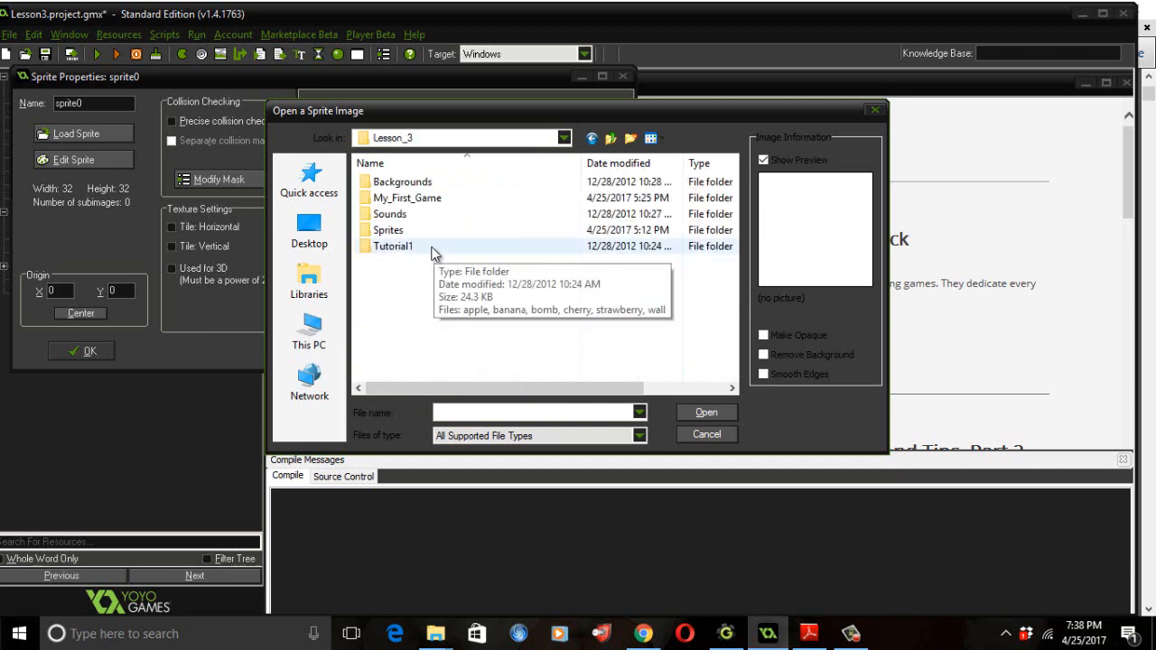
double_click(388, 232)
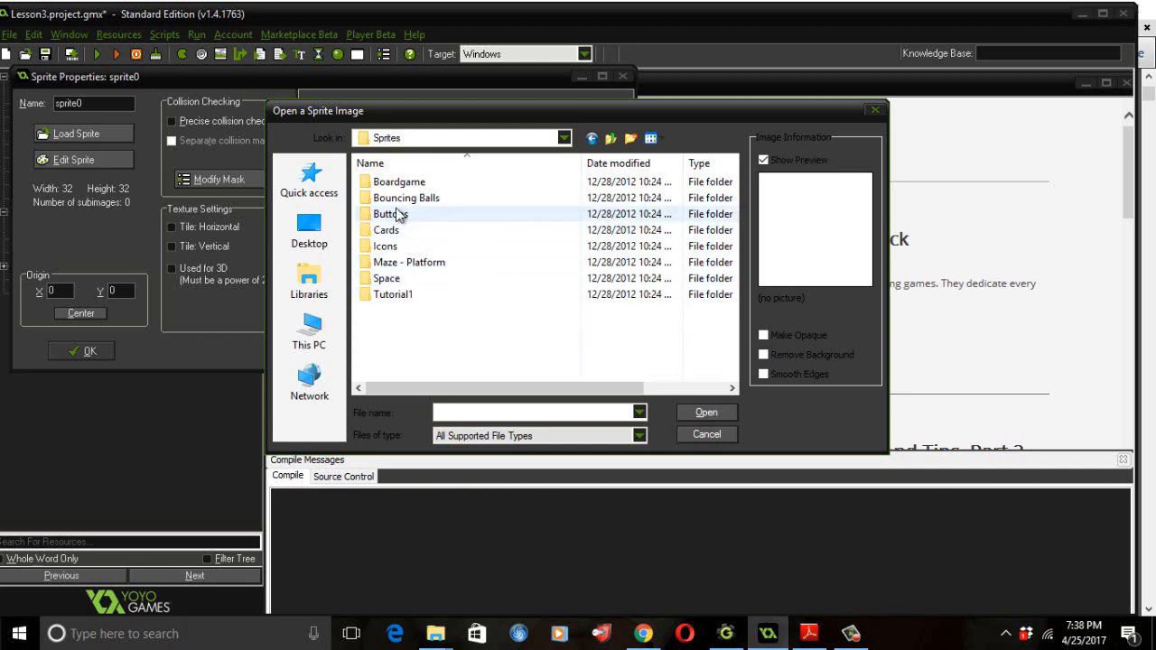
double_click(402, 198)
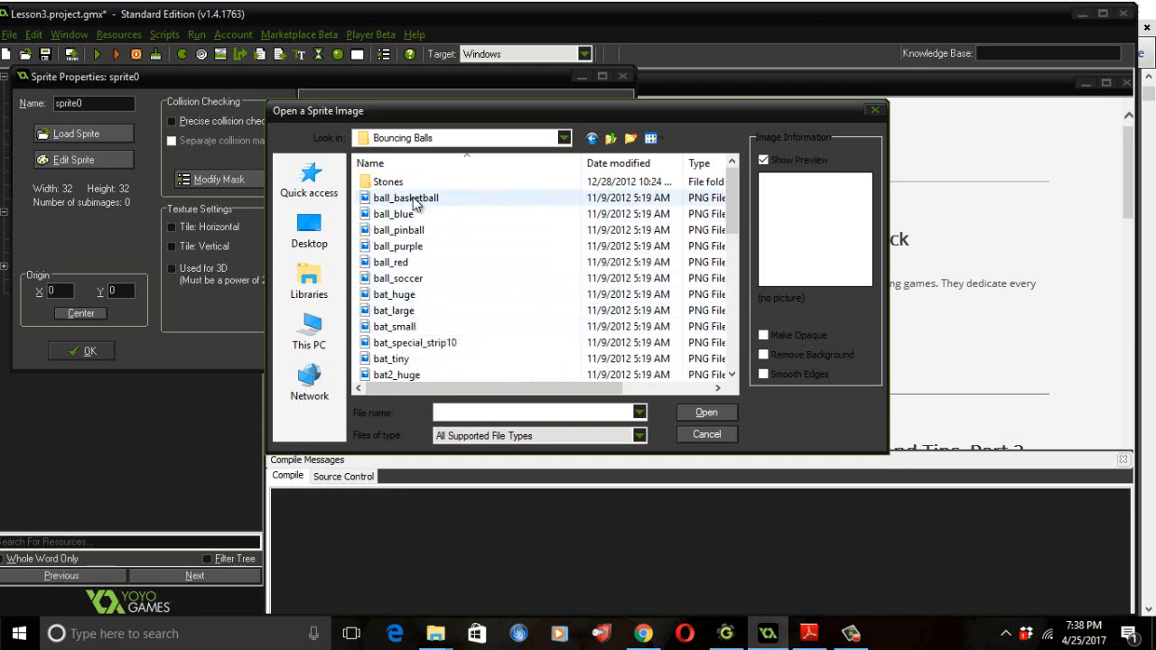
left_click(561, 139)
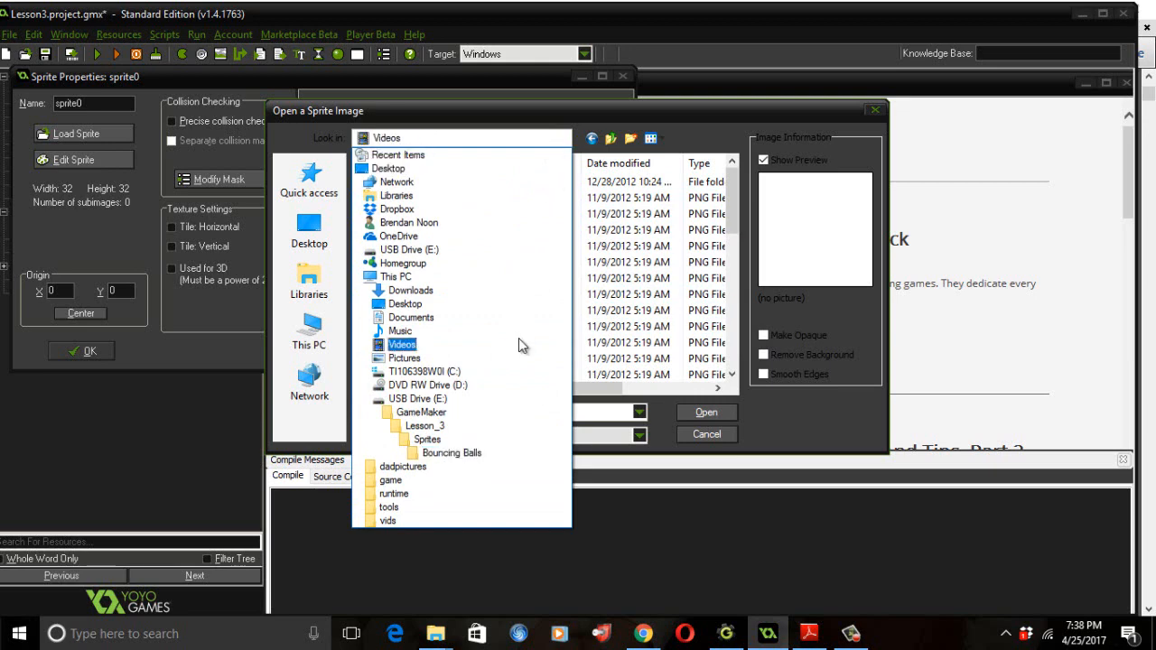
left_click(498, 439)
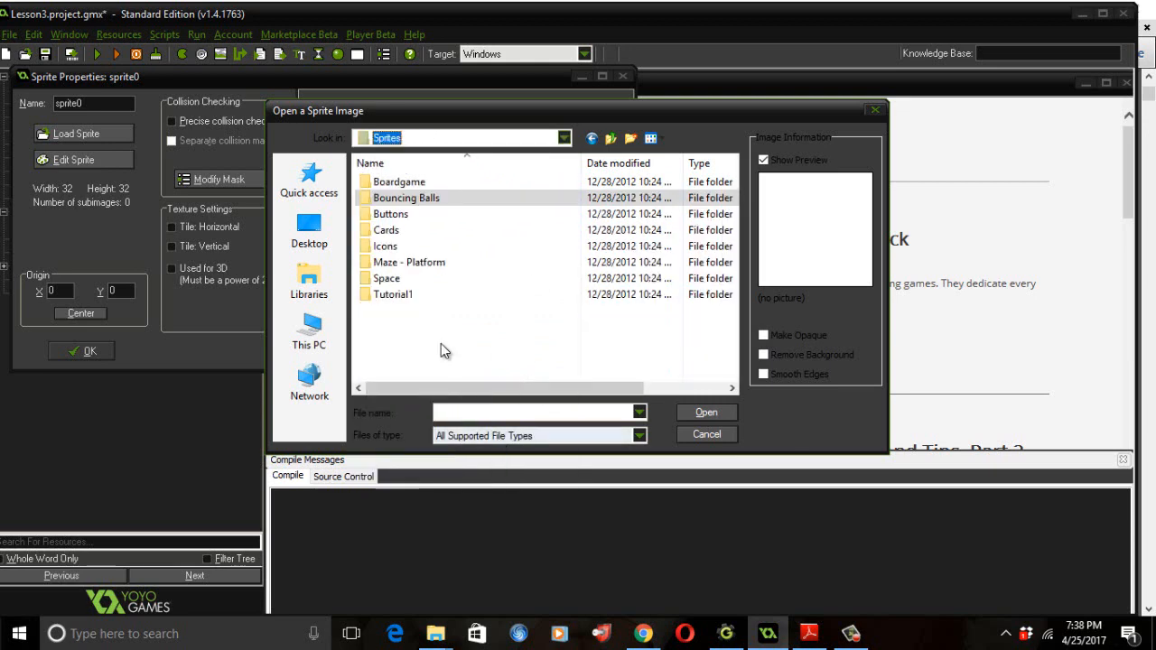
- Load the apple image from the Tutorial1 folder with Remove Background enabled, and center the sprite's origin
double_click(397, 296)
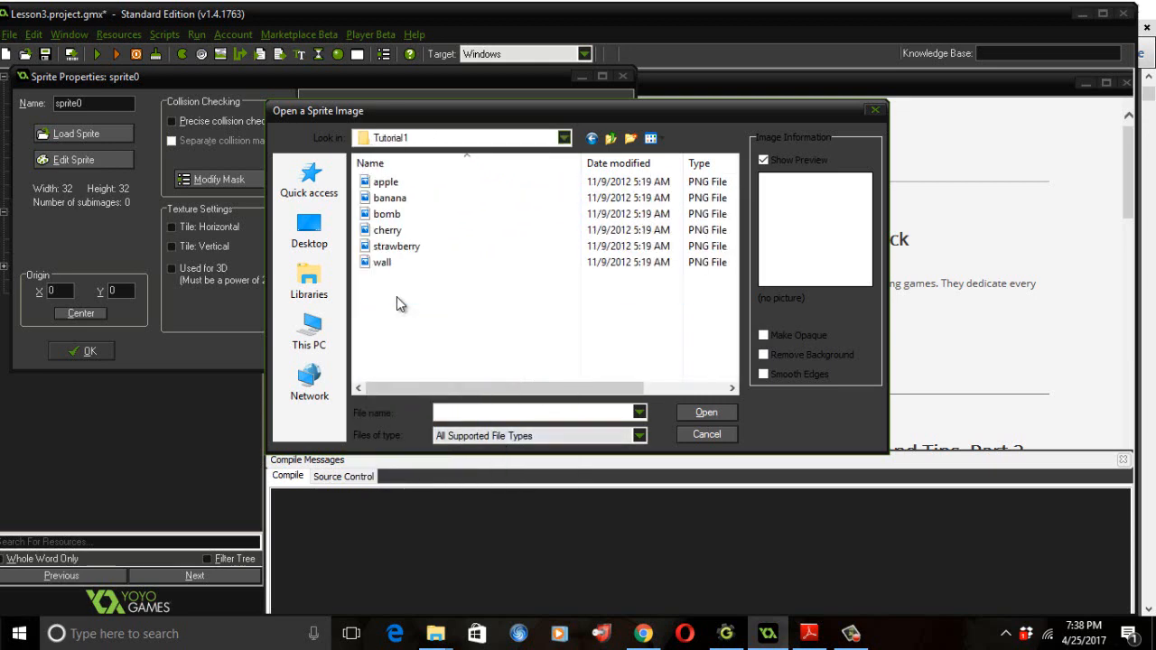
left_click(384, 182)
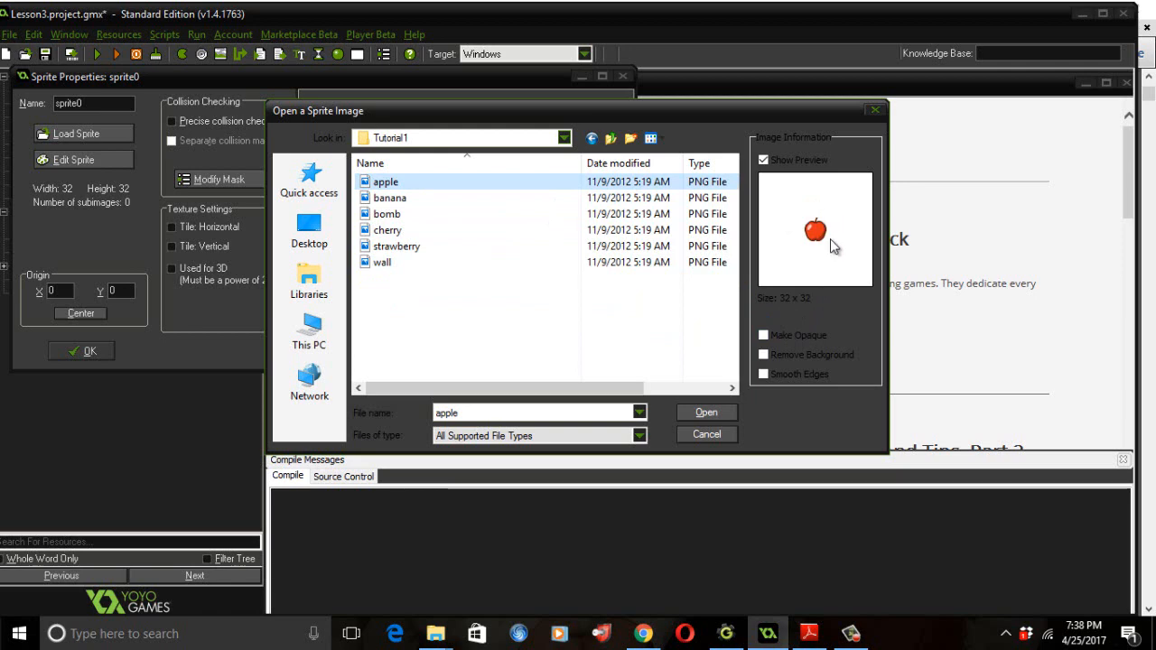
left_click(764, 355)
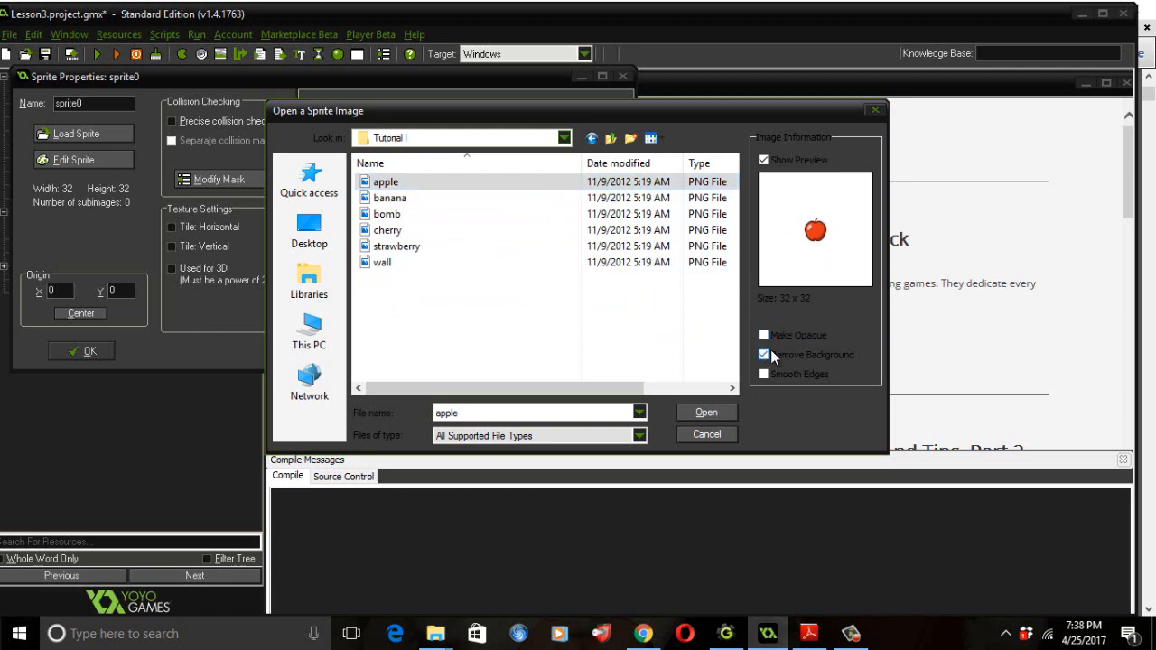
left_click(697, 416)
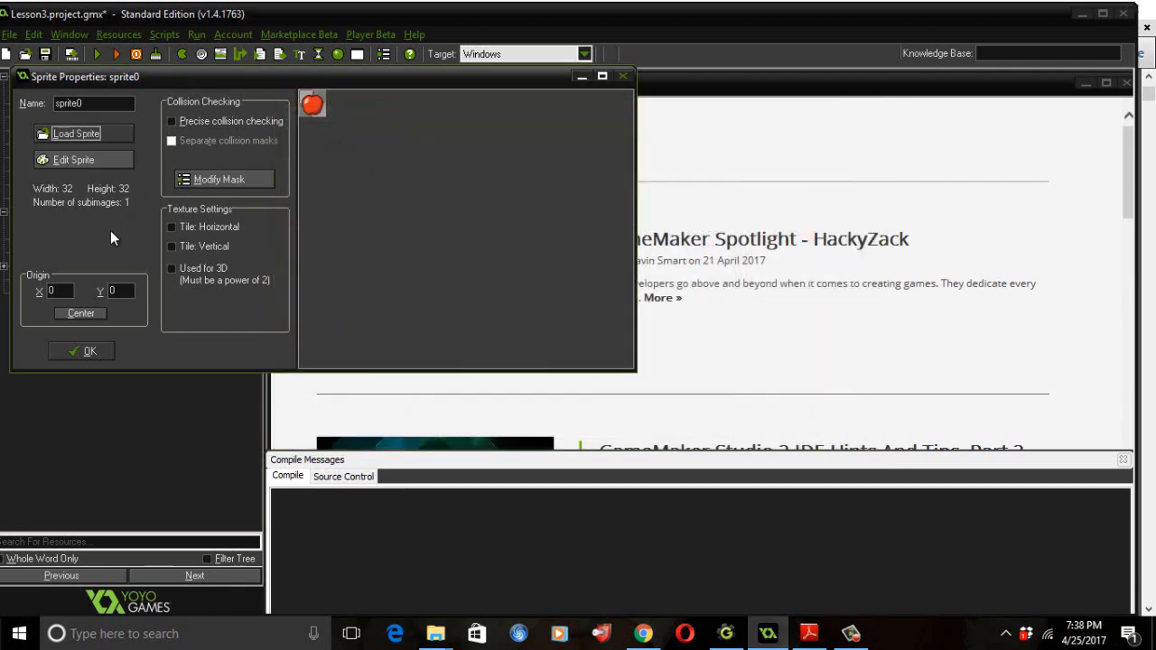
left_click(80, 313)
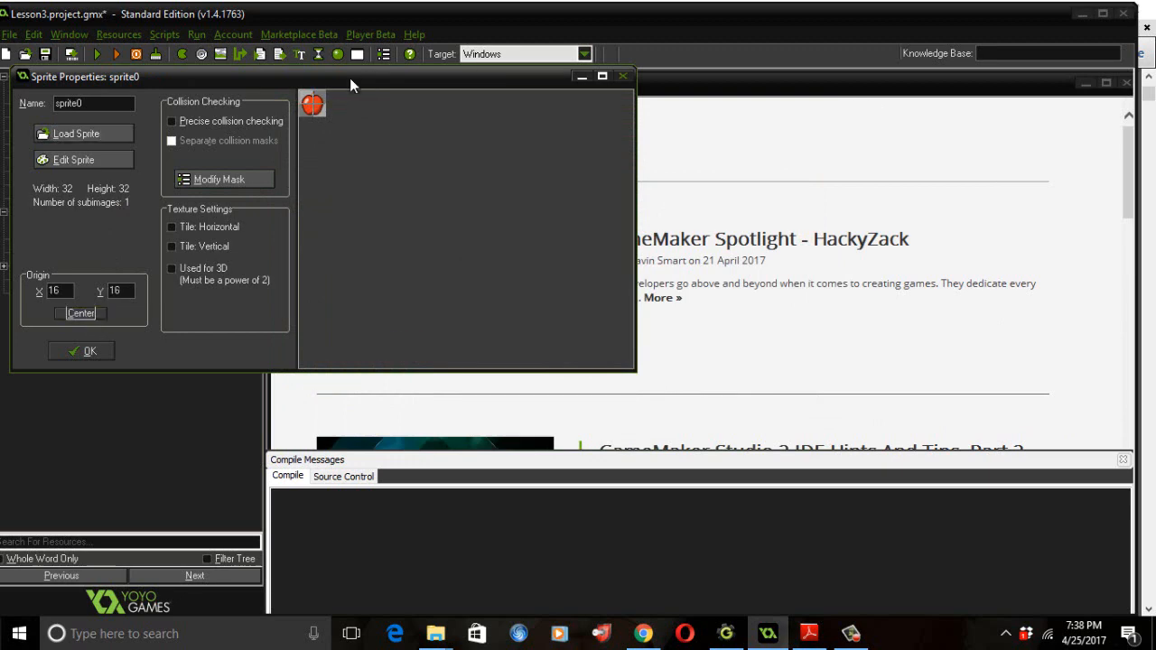
left_click(89, 351)
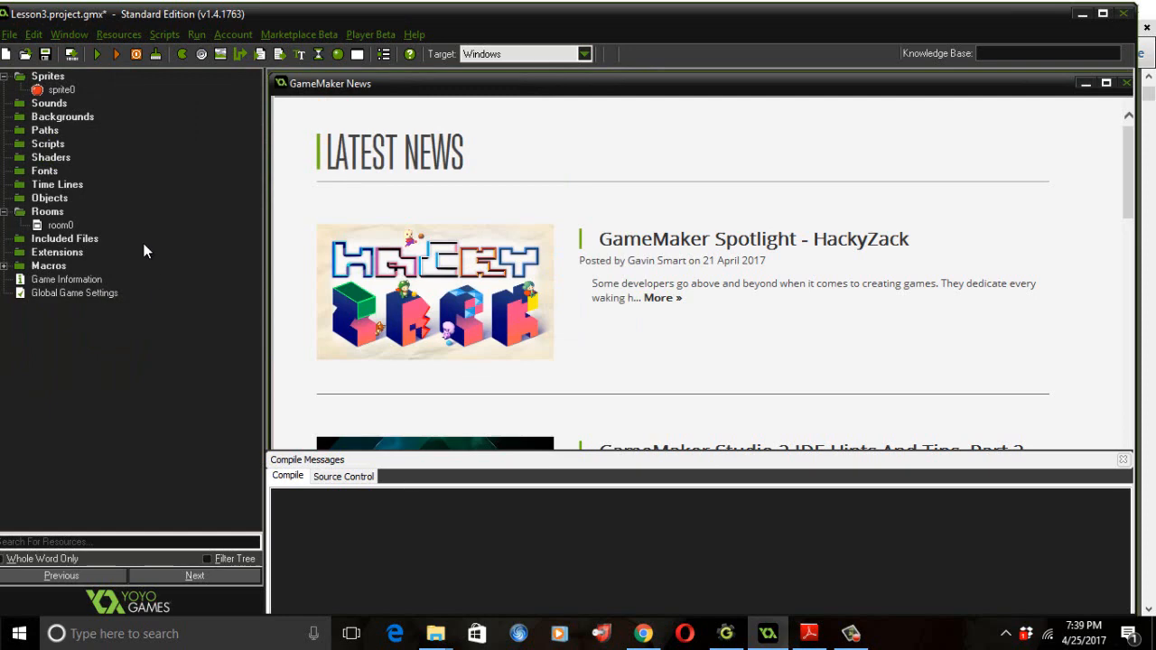
- Create a second sprite and load the wall image from the Tutorial1 folder into it
left_click(183, 54)
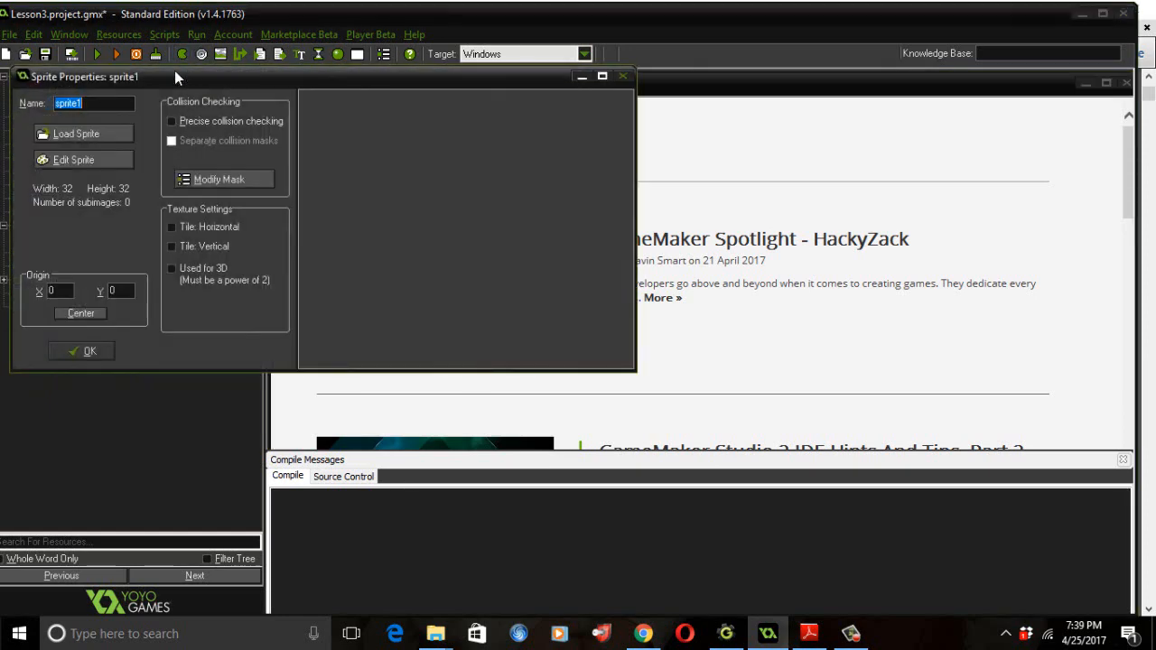
left_click(117, 133)
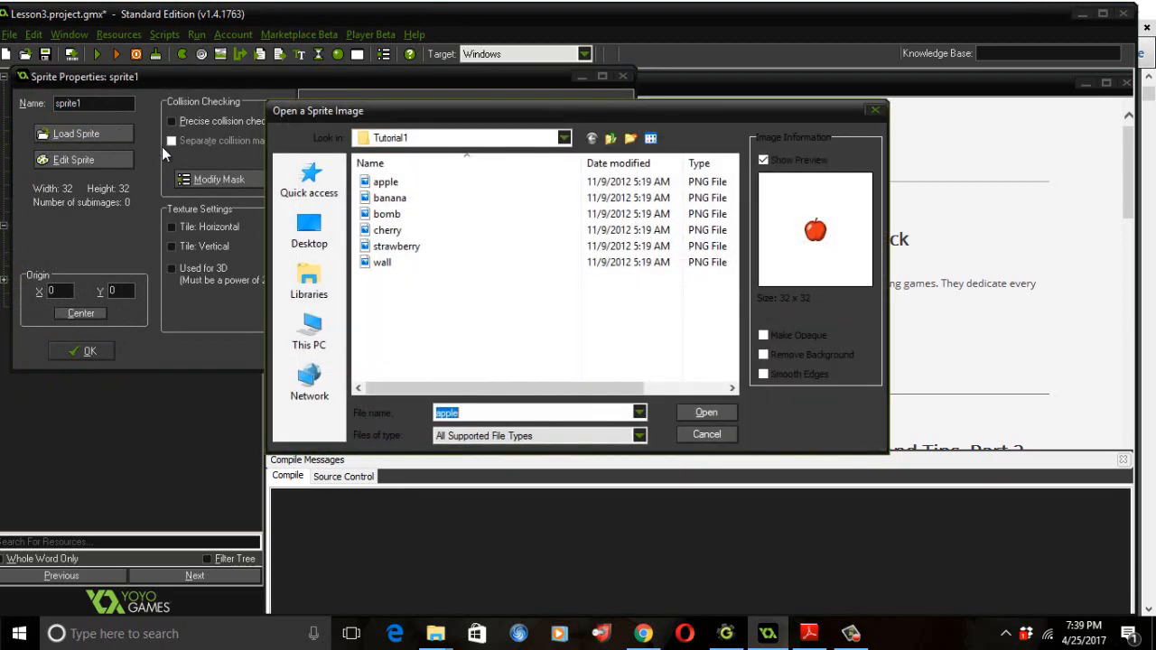
left_click(381, 262)
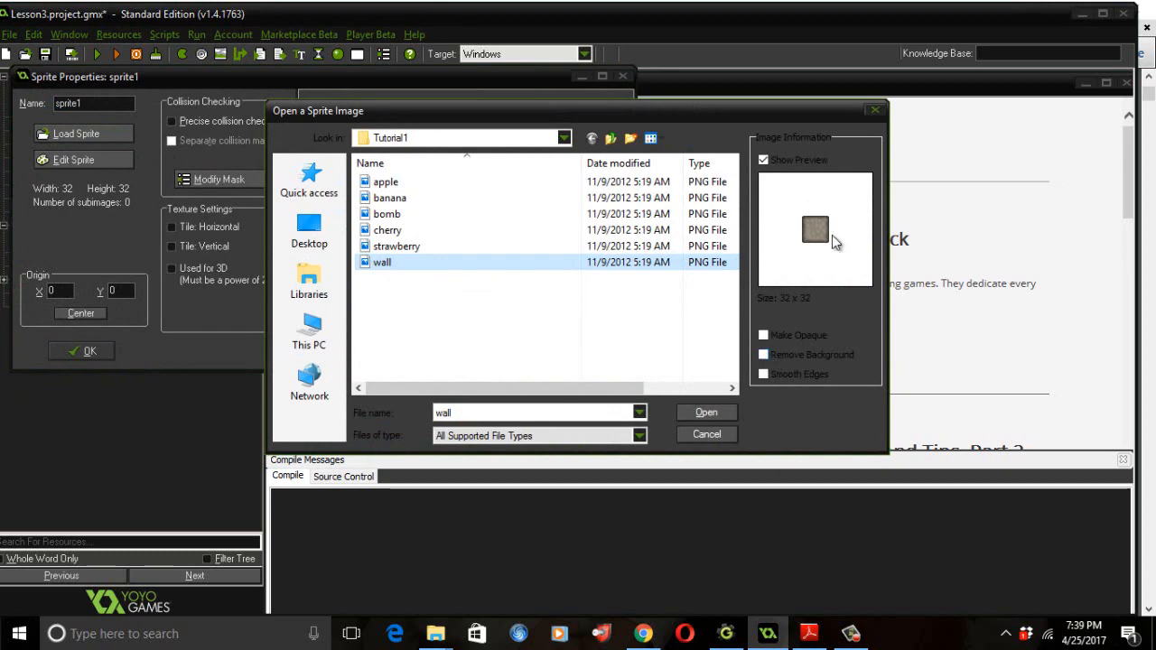
left_click(706, 412)
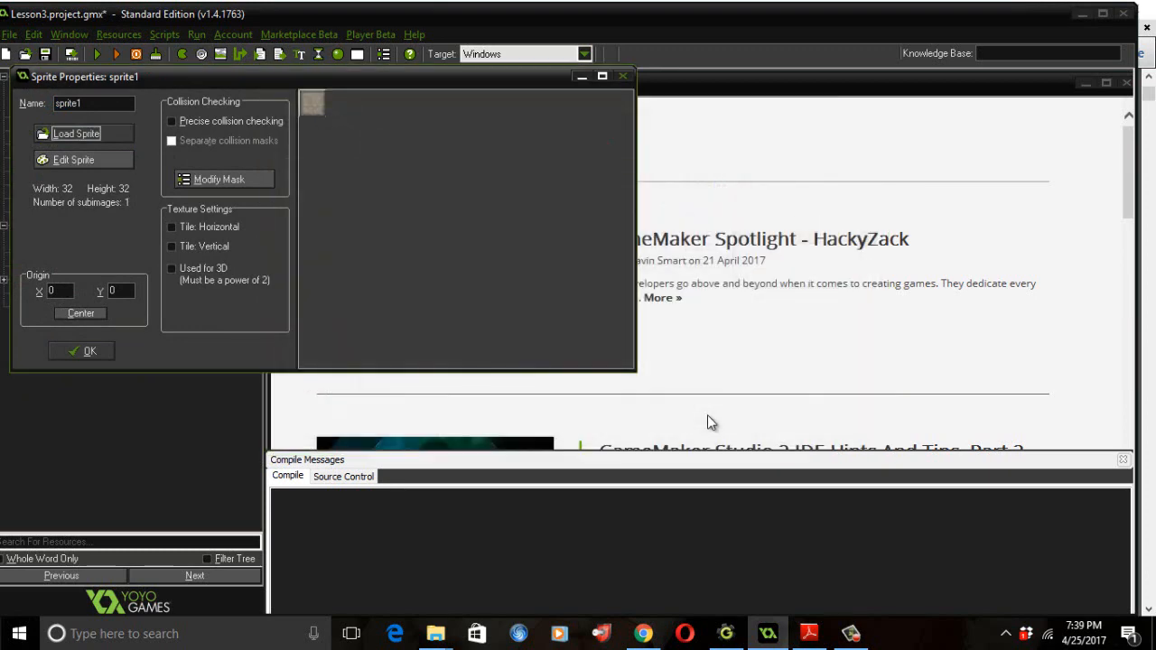
- Name the wall sprite SPR_Wall and accept its properties
left_click(88, 102)
key("BackSpace")
key("BackSpace")
key("BackSpace")
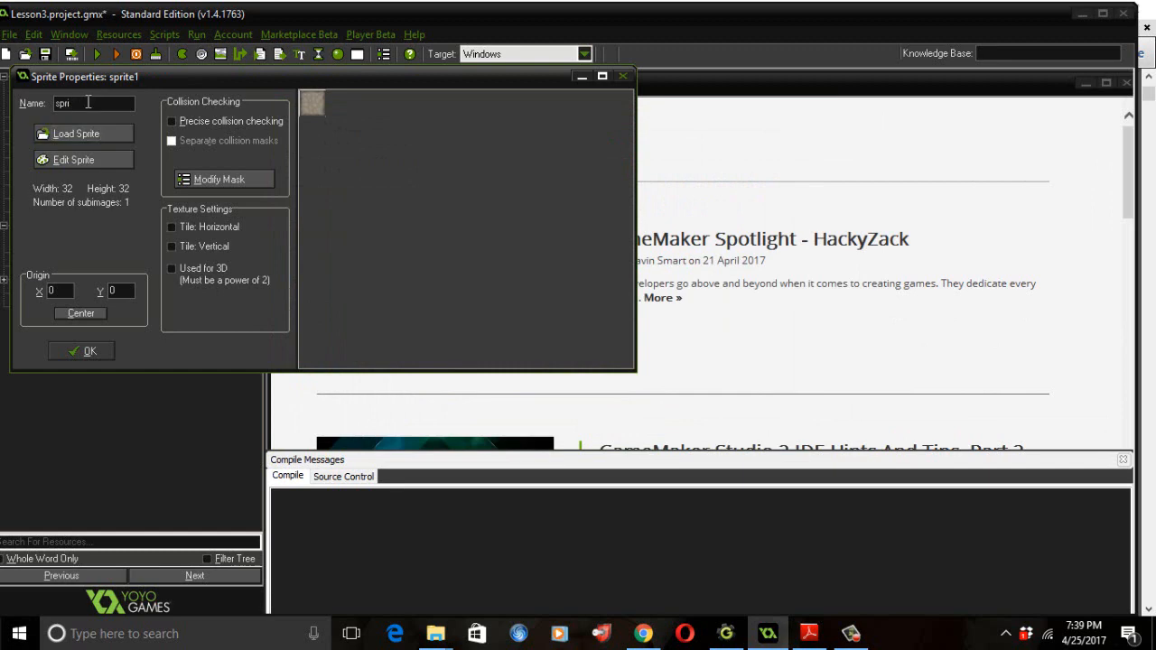
key("BackSpace")
key("BackSpace")
key("BackSpace")
type("SPR")
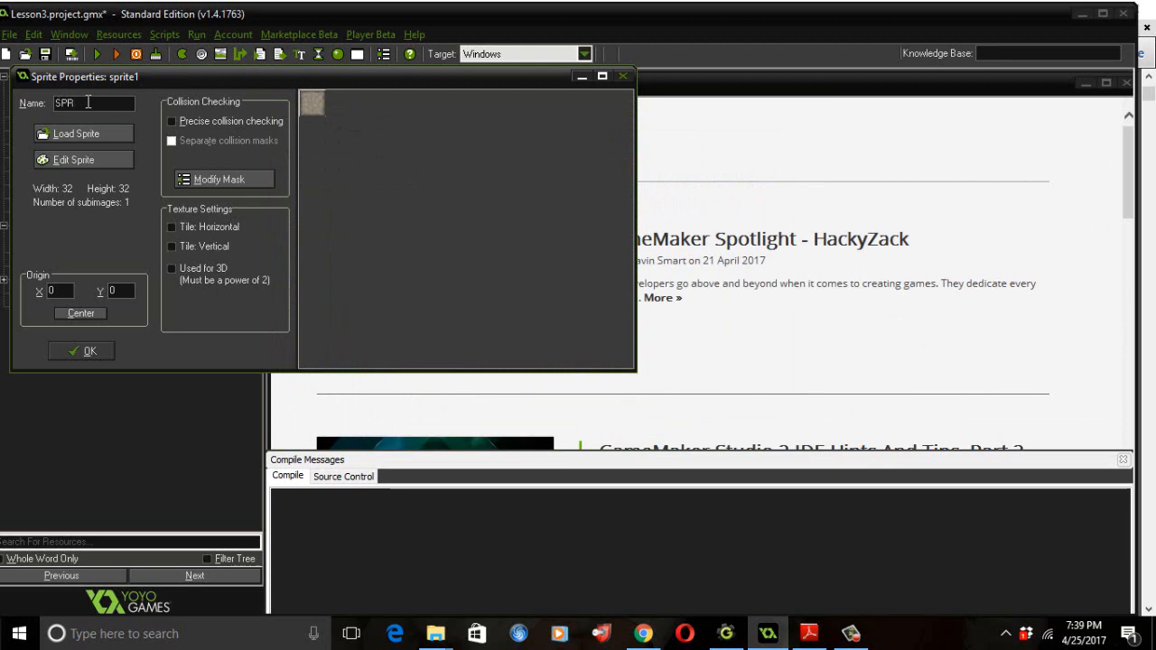
type("_Wall")
left_click(83, 343)
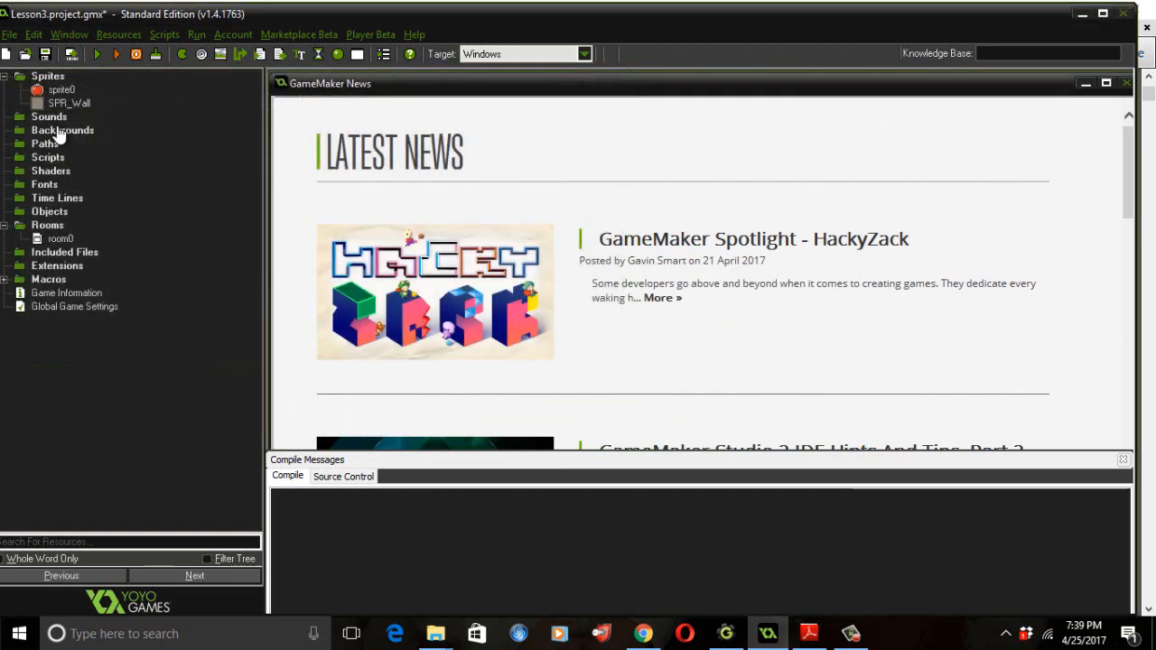
- Rename the apple sprite to SPR_Apple and accept its properties
left_click(54, 91)
double_click(55, 91)
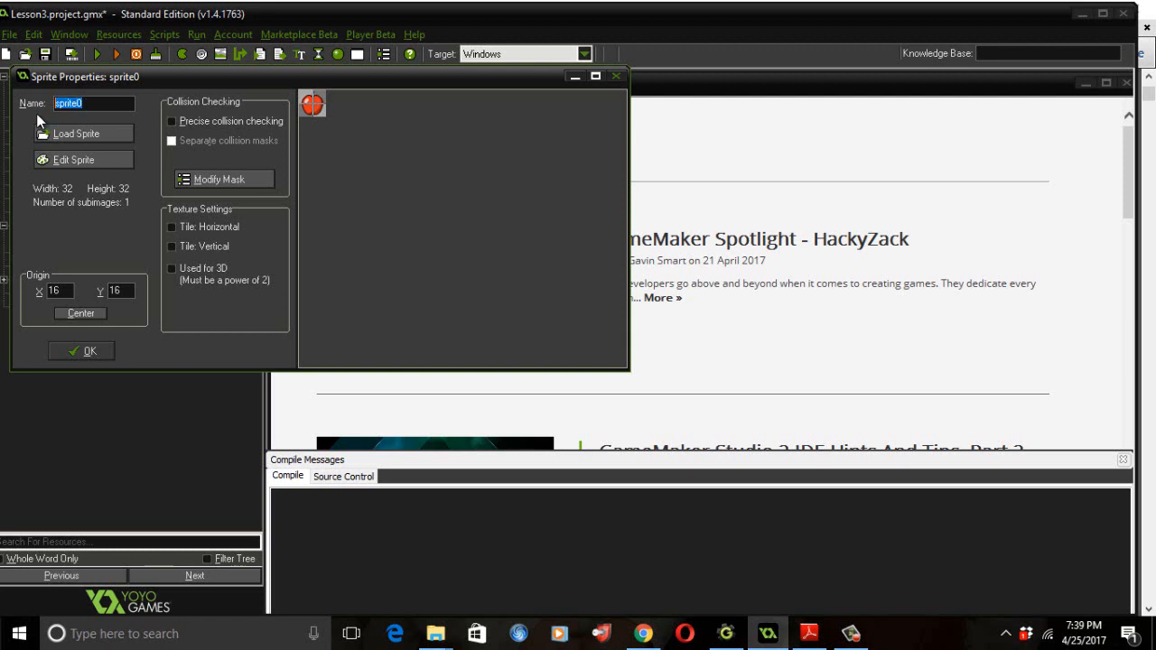
type("SPR_")
type("A")
type("pple")
left_click(79, 352)
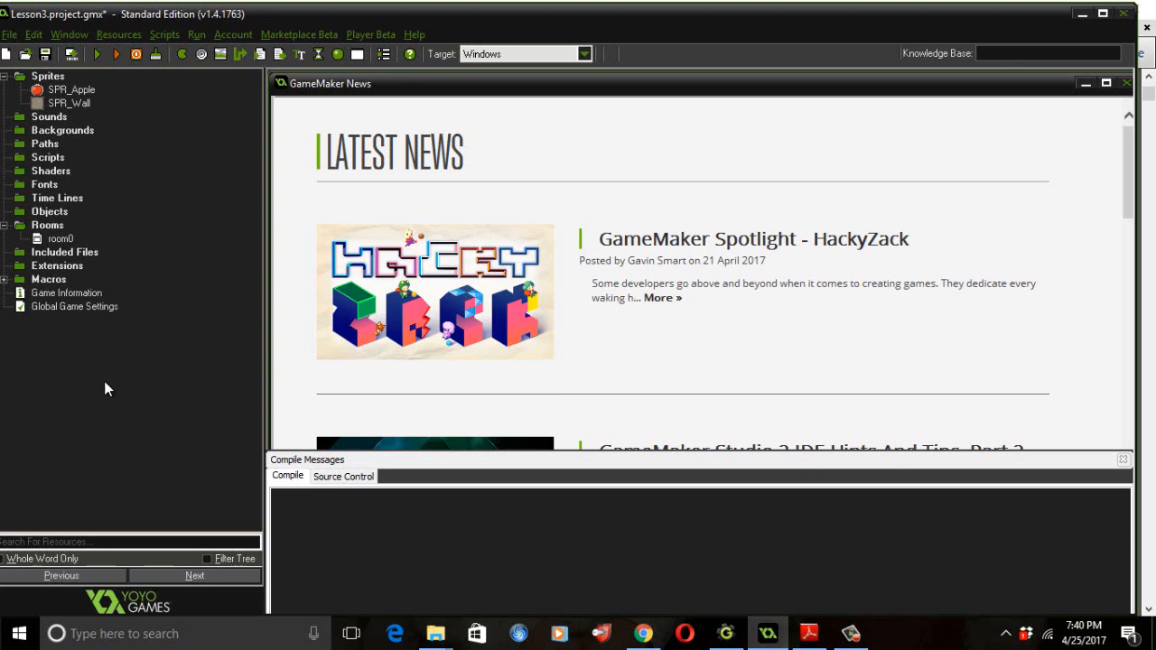
- Create an object named OBJ_Apple that uses the SPR_Apple sprite
left_click(72, 90)
left_click(60, 104)
left_click(338, 57)
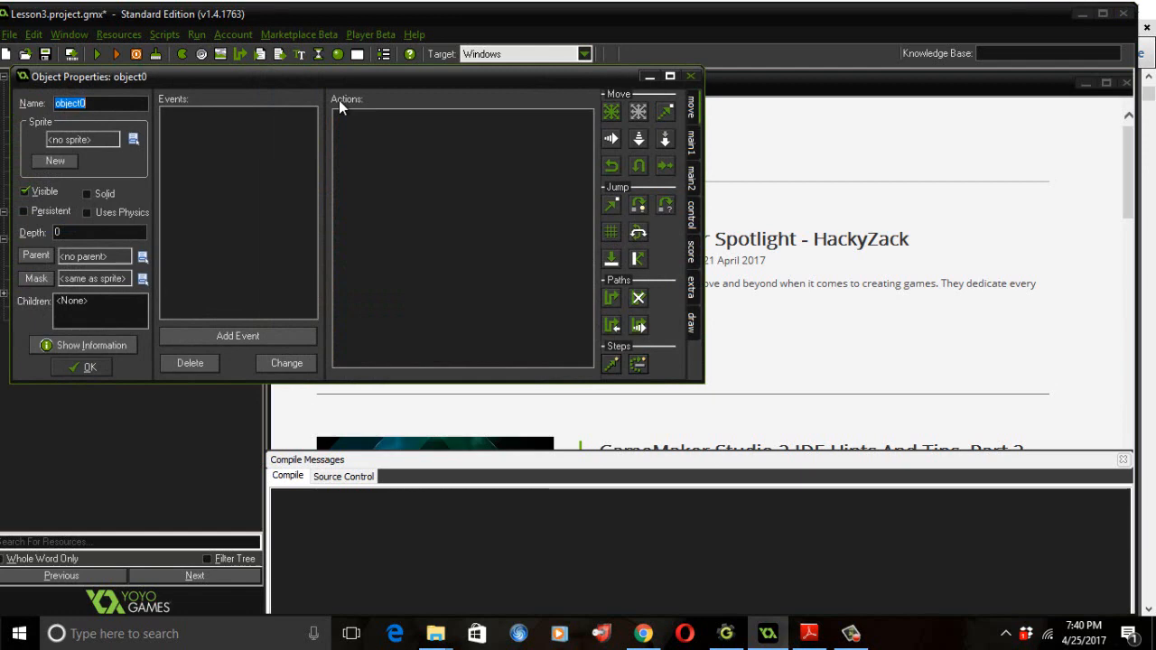
left_click(134, 139)
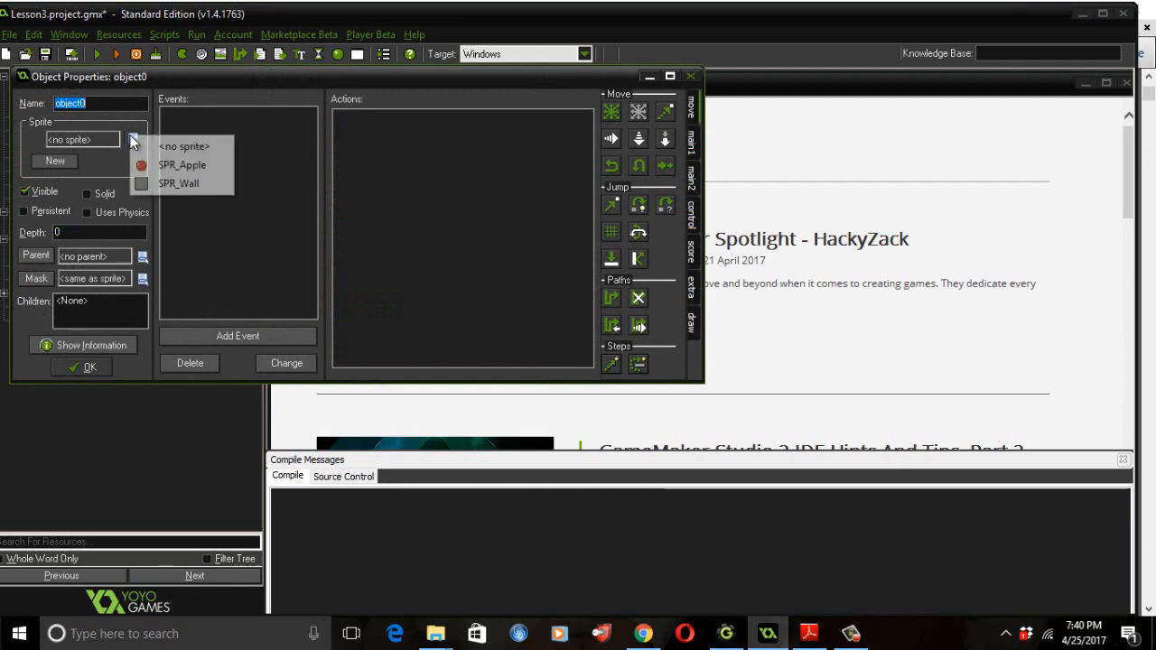
left_click(142, 165)
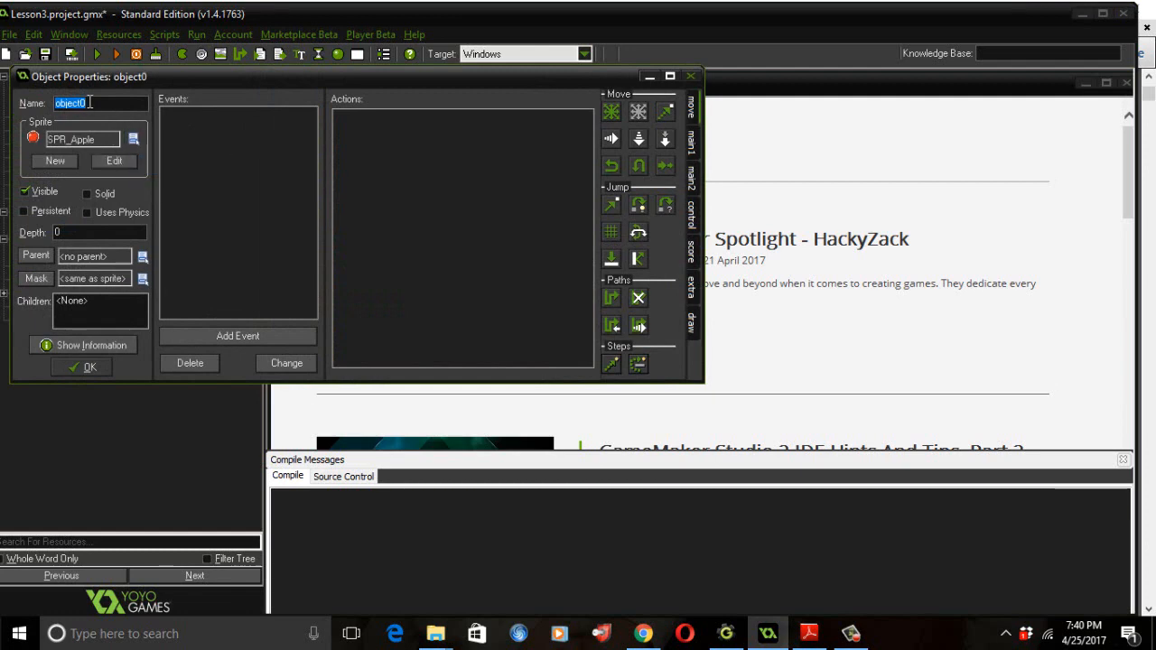
type("object")
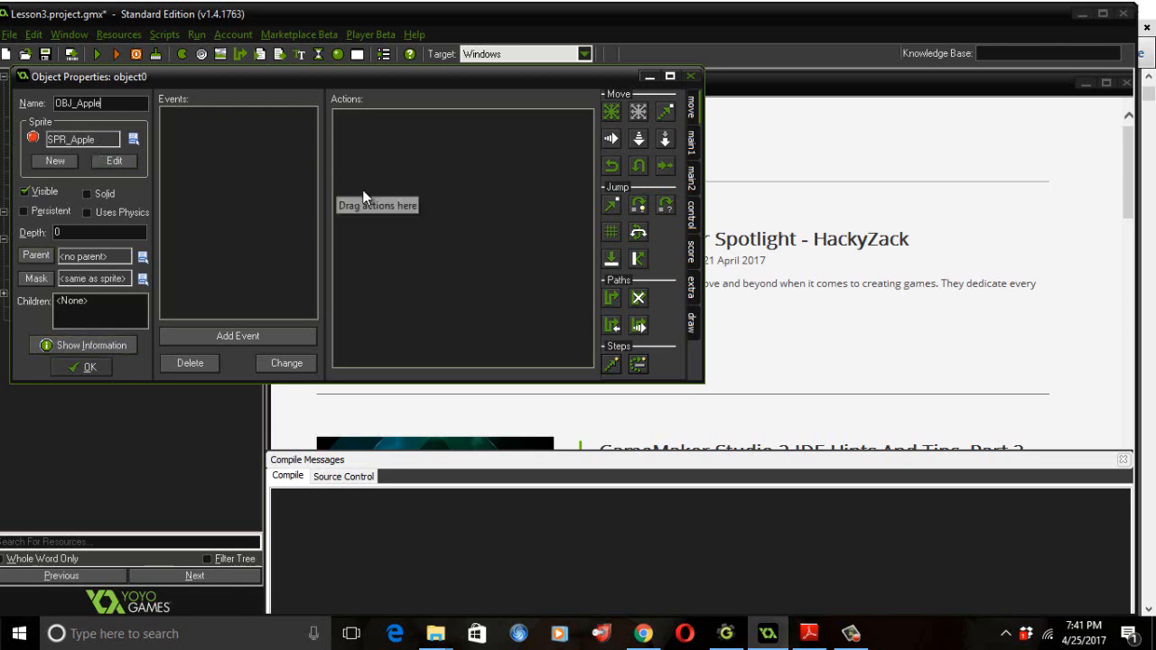
left_click(91, 366)
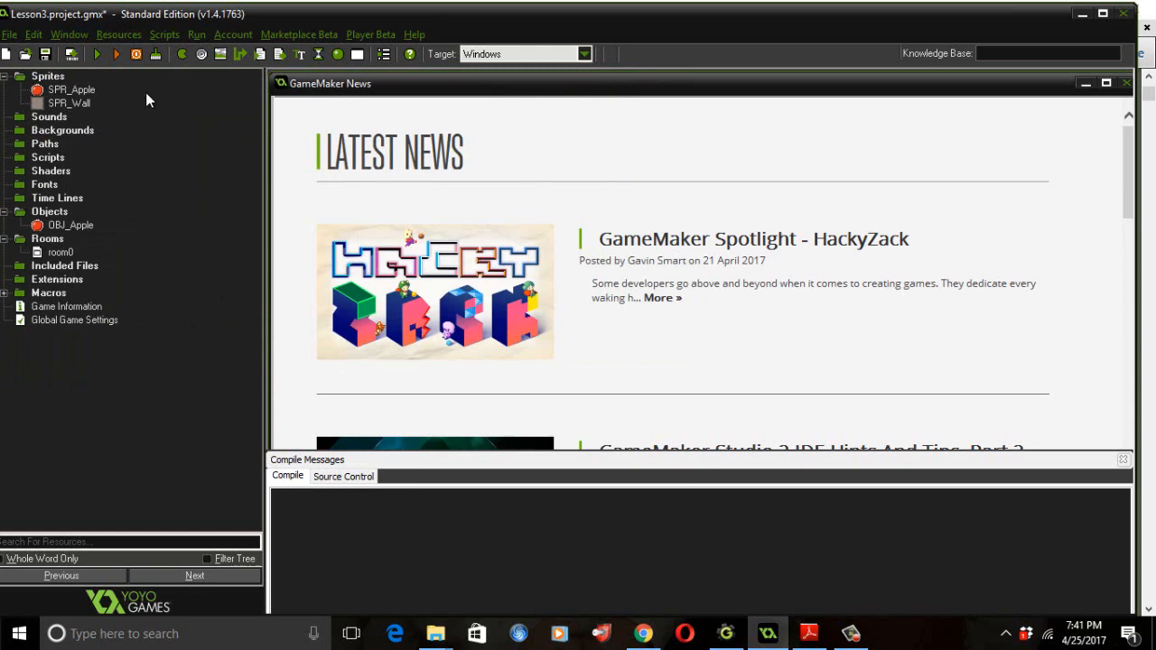
- Create a second object and assign the SPR_Wall sprite to it
left_click(337, 55)
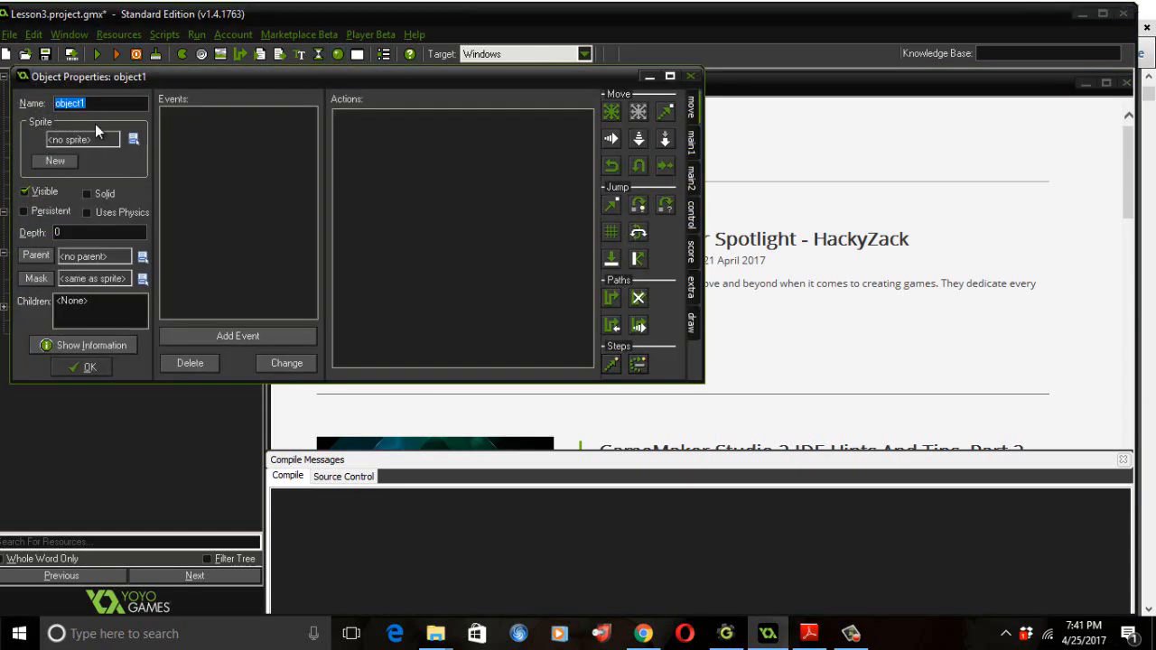
left_click(133, 139)
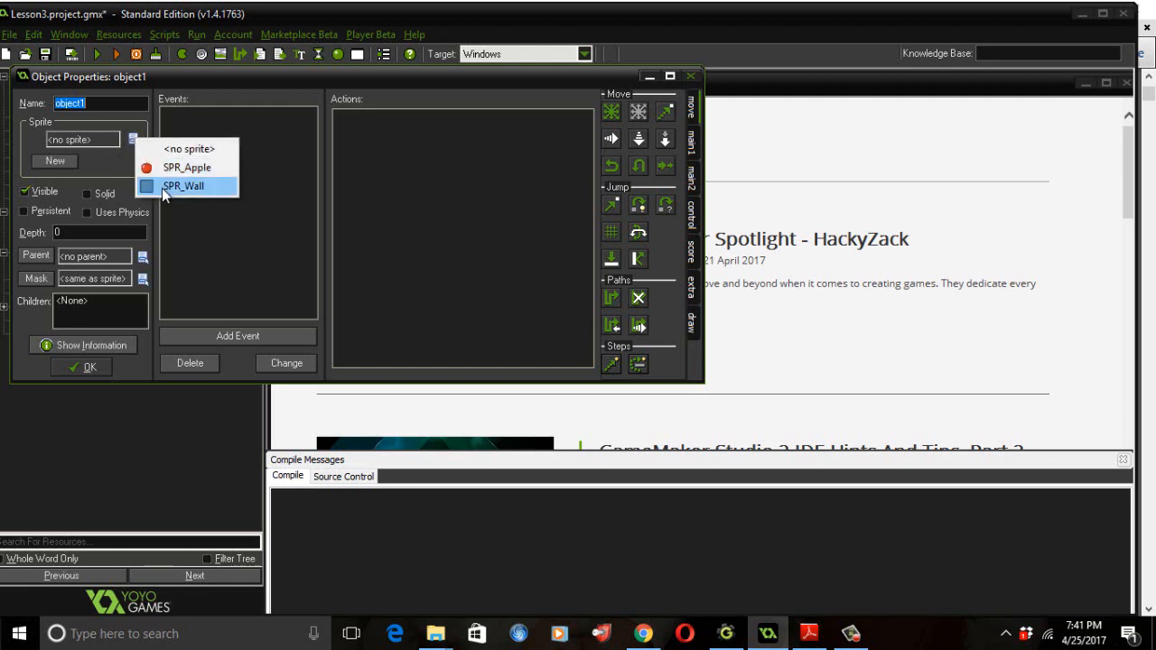
left_click(162, 188)
key("BackSpace")
- Name the wall object OBJ_Wall
left_click(93, 104)
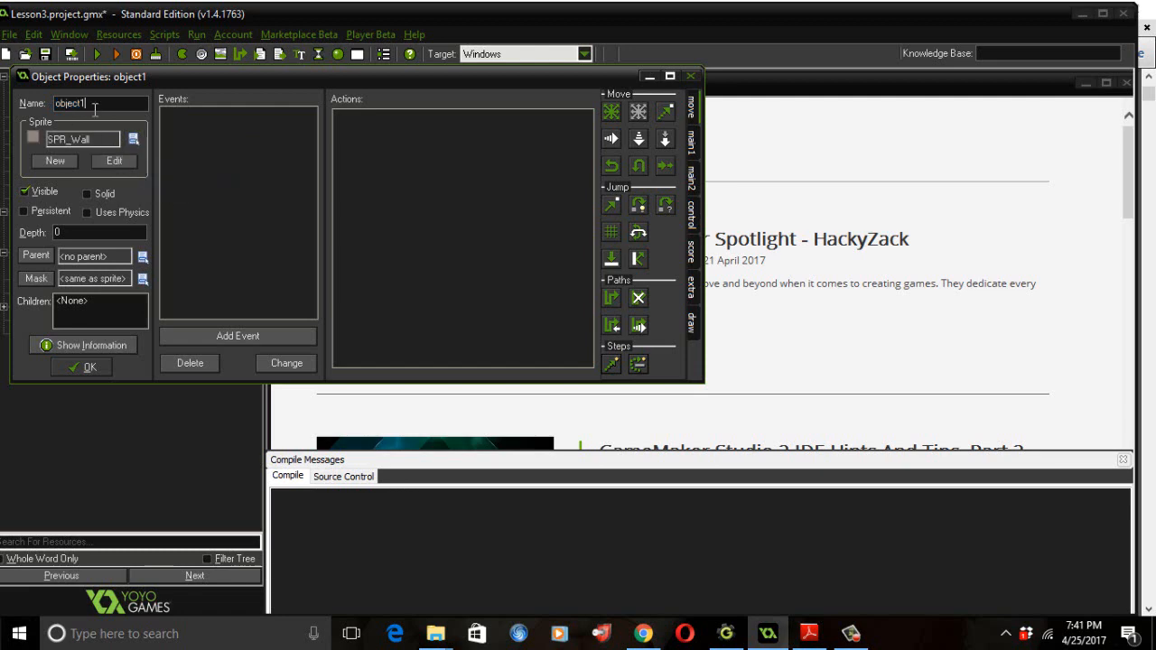
key("BackSpace")
key("BackSpace")
key("BackSpace")
key("BackSpace")
key("BackSpace")
key("BackSpace")
key("BackSpace")
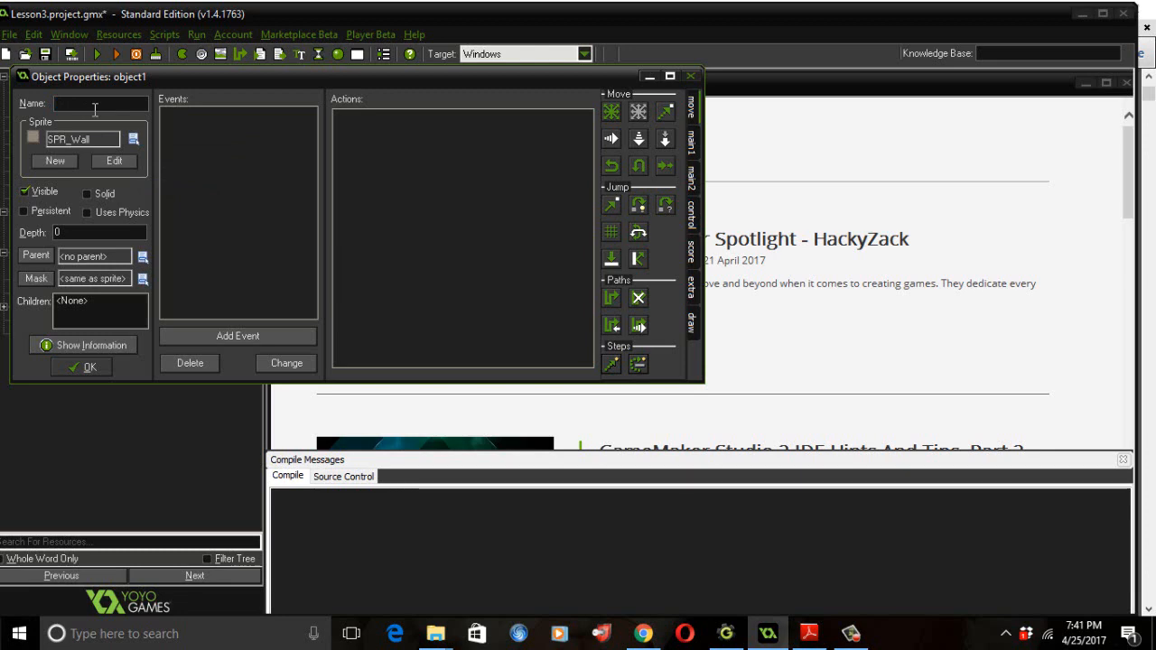
type("OBJ_Wall")
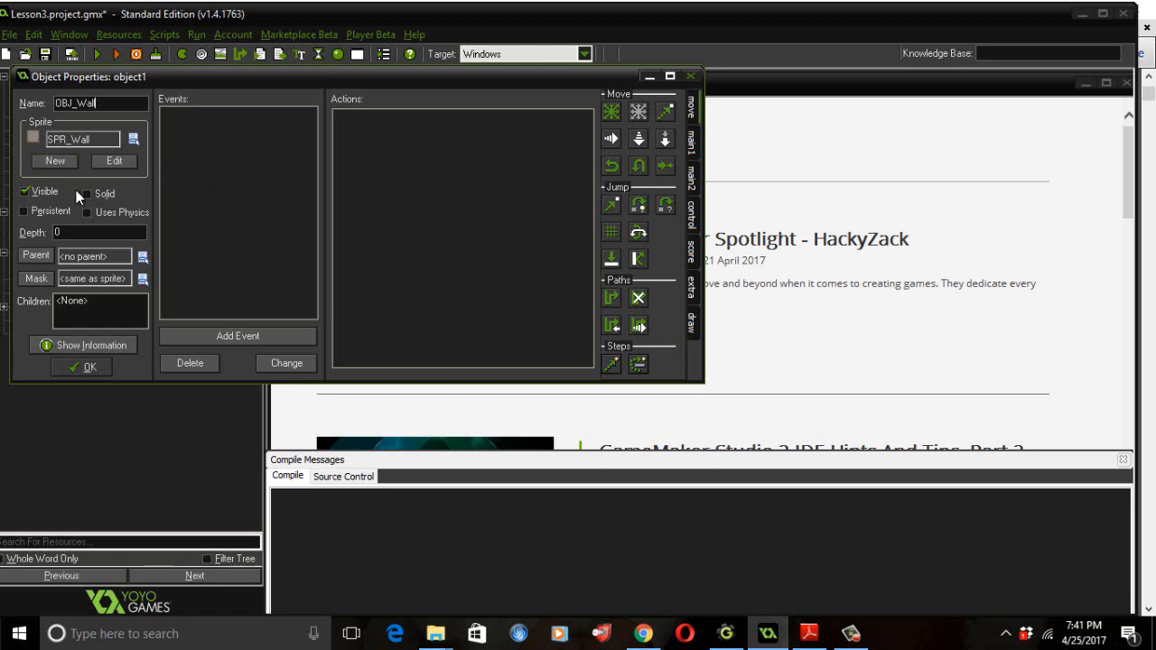
- Make OBJ_Wall solid, keep it visible, and accept its properties
left_click(88, 194)
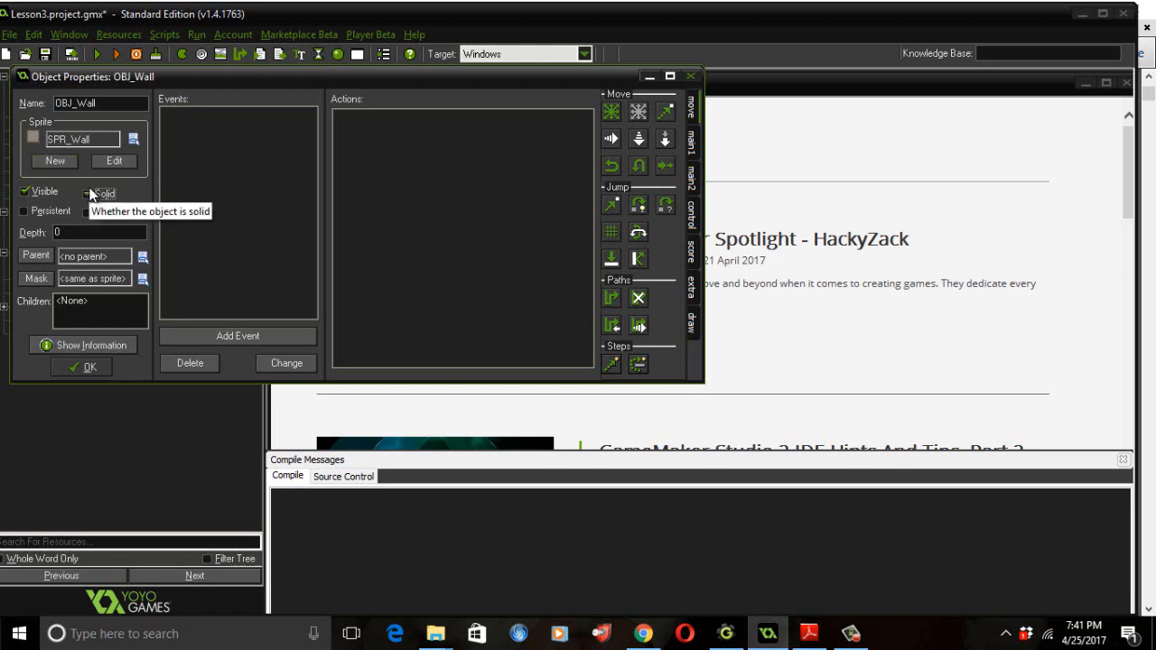
left_click(24, 191)
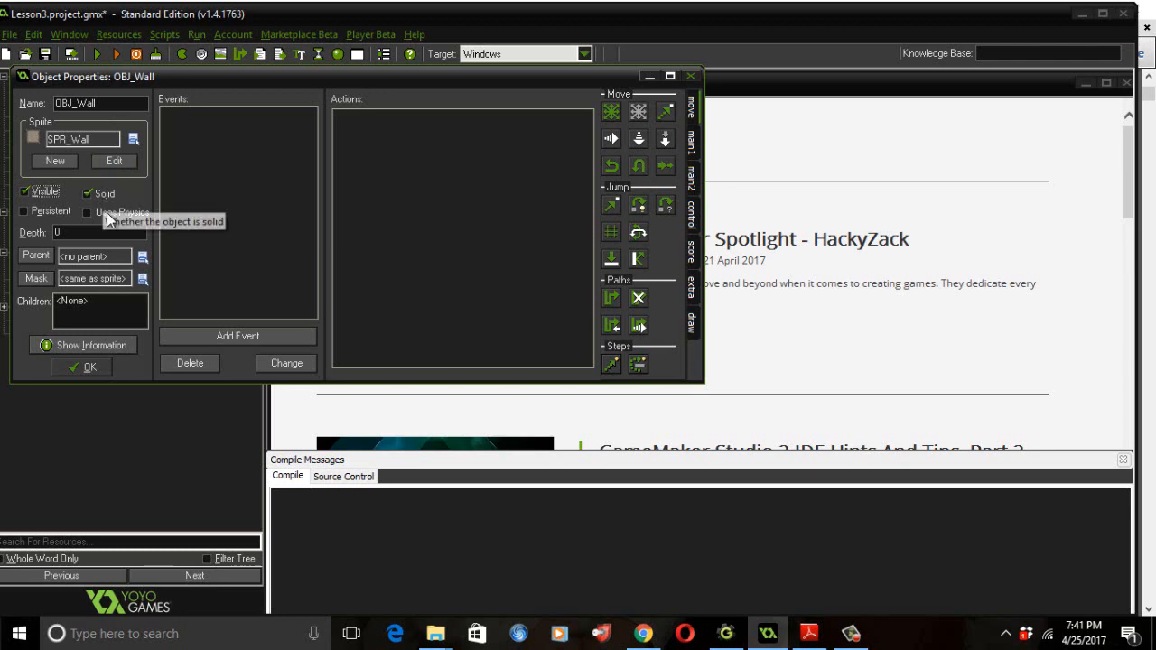
left_click(90, 366)
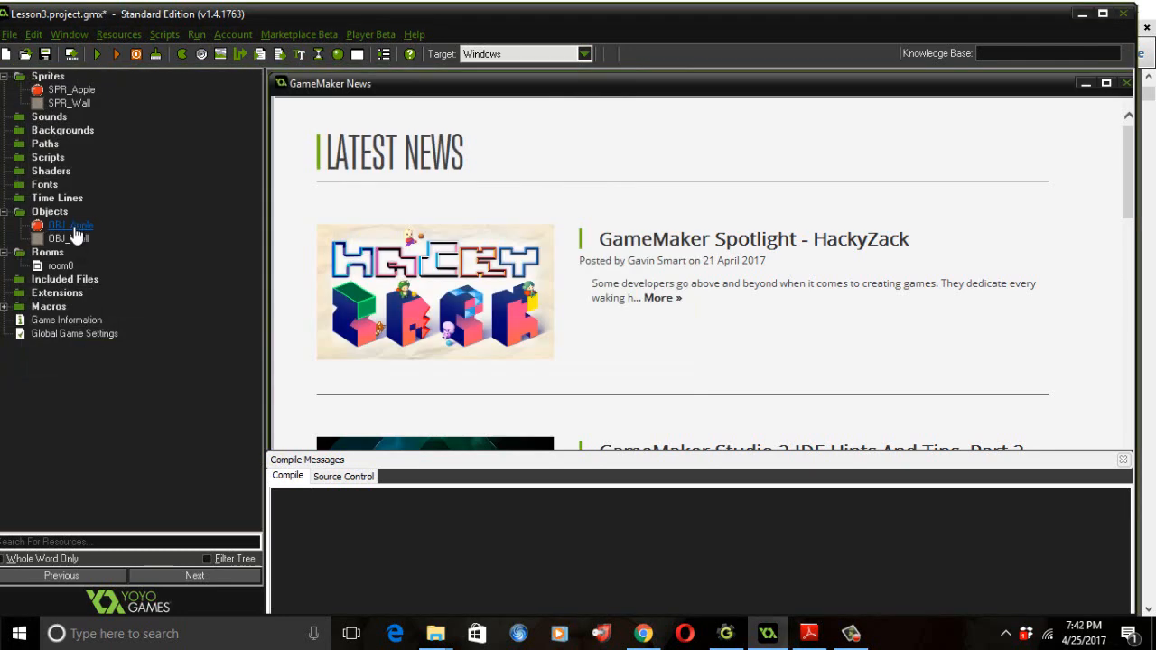
- Review the properties of OBJ_Apple and close them
double_click(72, 227)
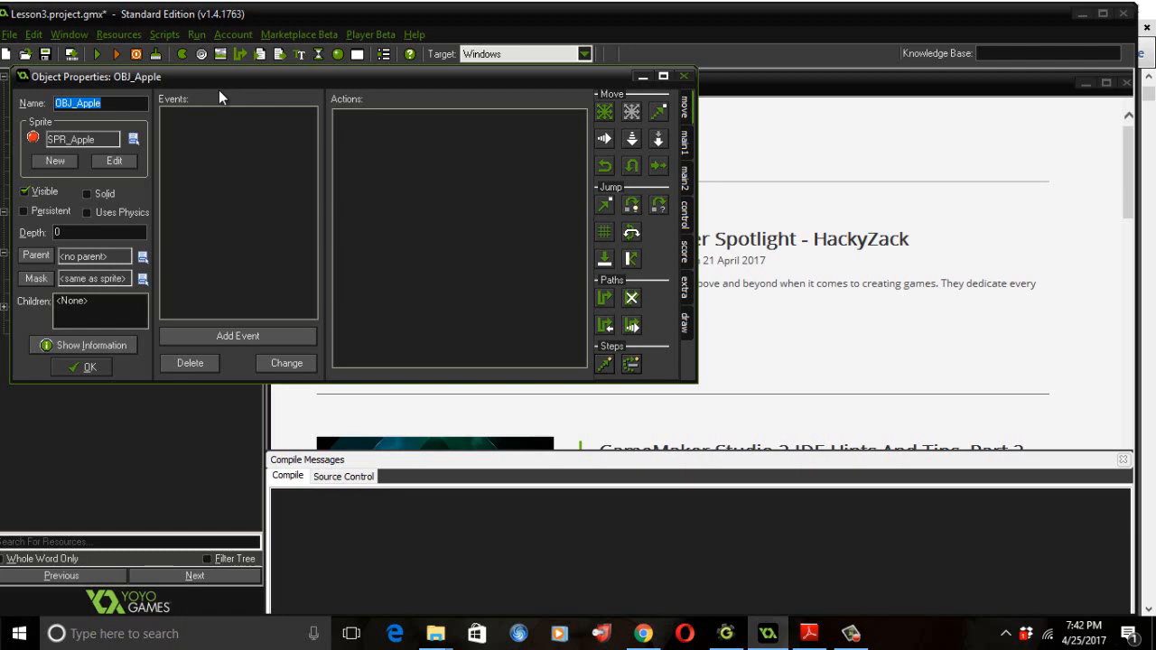
left_click(97, 363)
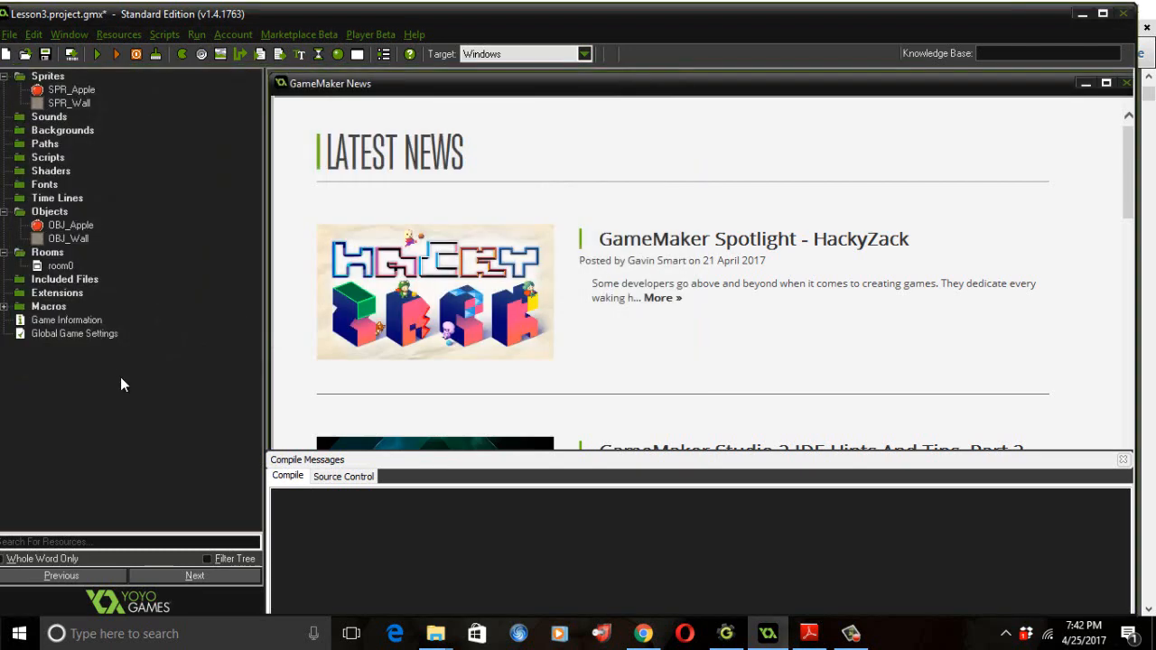
- Place one OBJ_Apple instance near the centre of room0, at X 320, Y 224
double_click(64, 267)
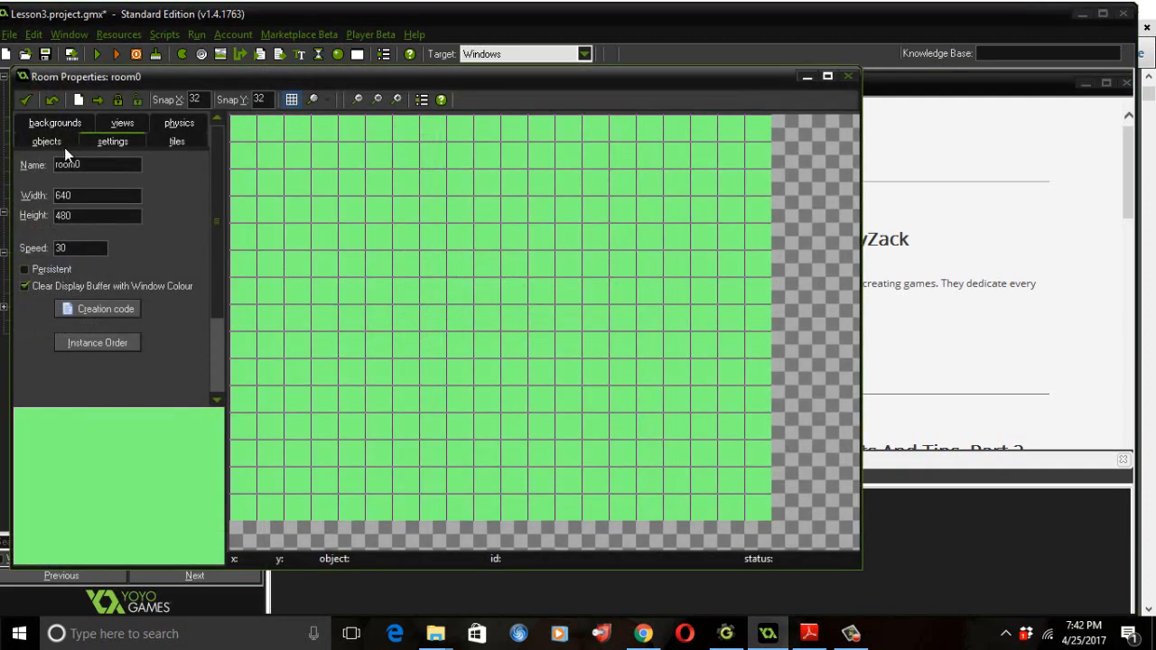
left_click(43, 142)
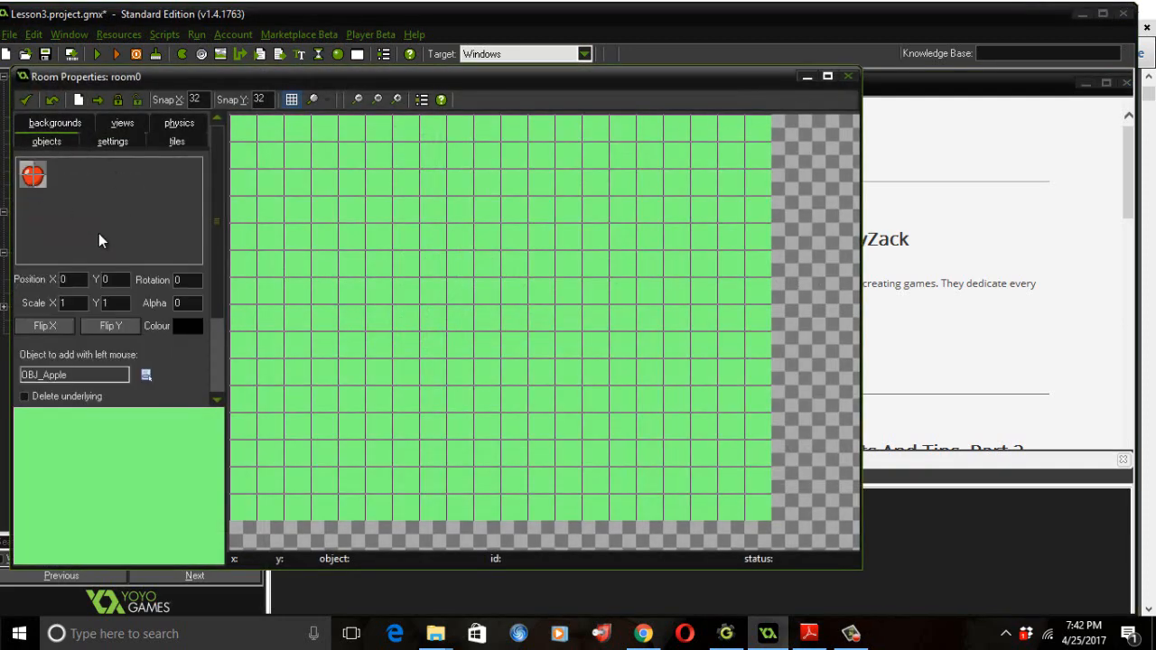
left_click(510, 316)
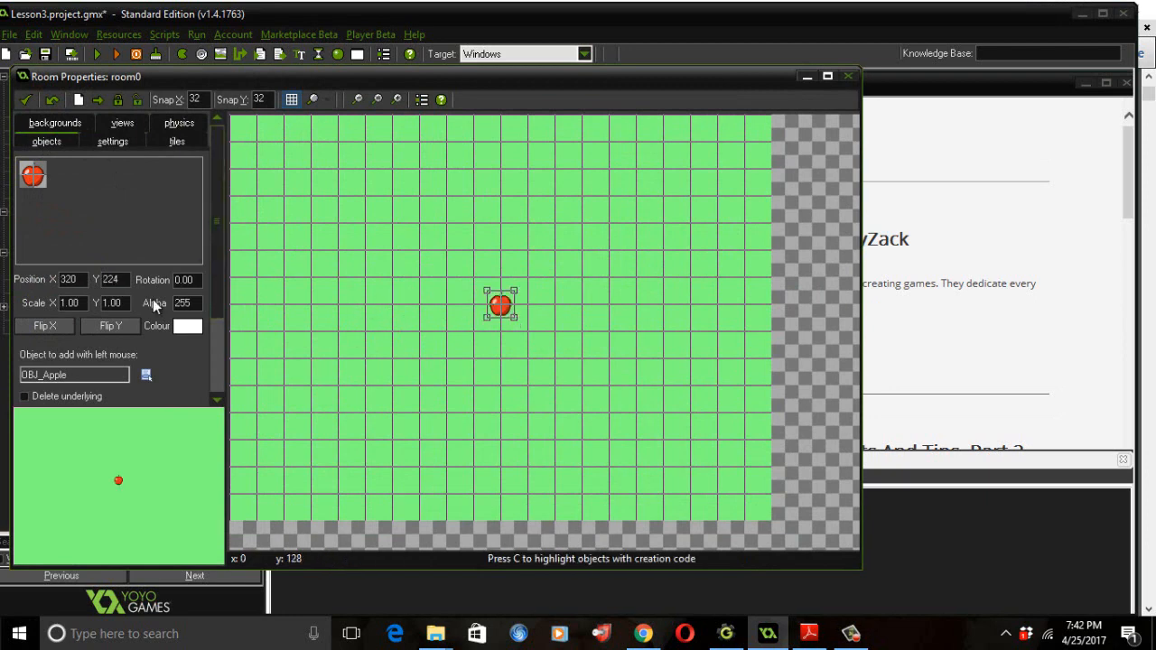
- Fill the top row of room0 with OBJ_Wall instances from X 0 to X 608 at Y 0
left_click(147, 376)
left_click(173, 403)
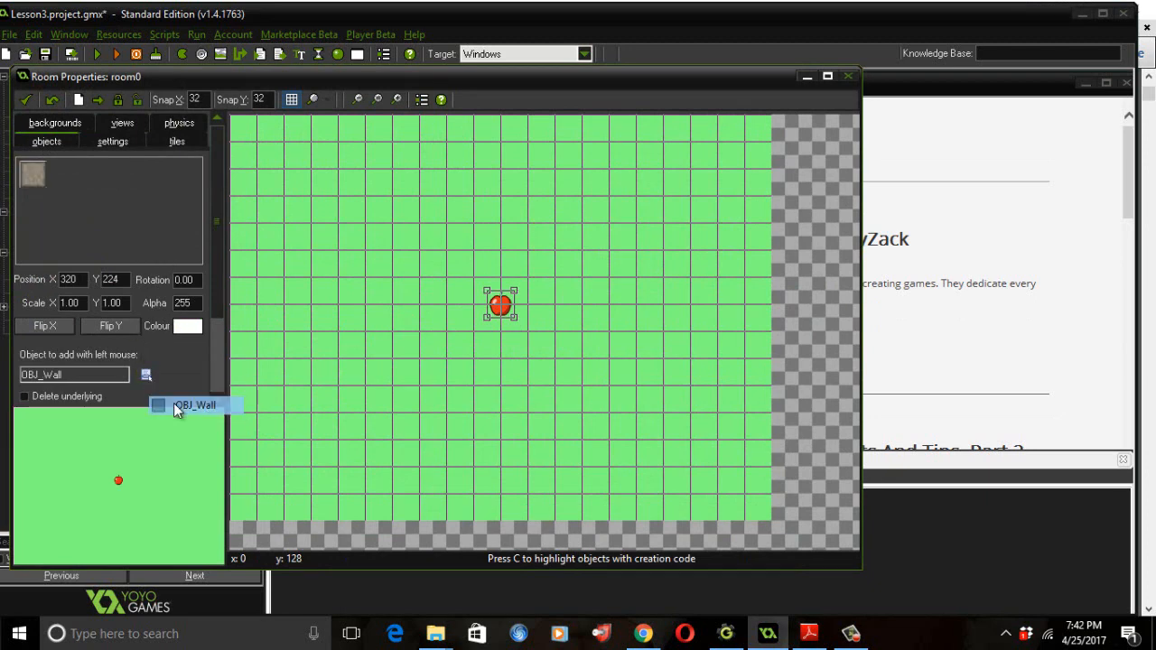
left_click(244, 130)
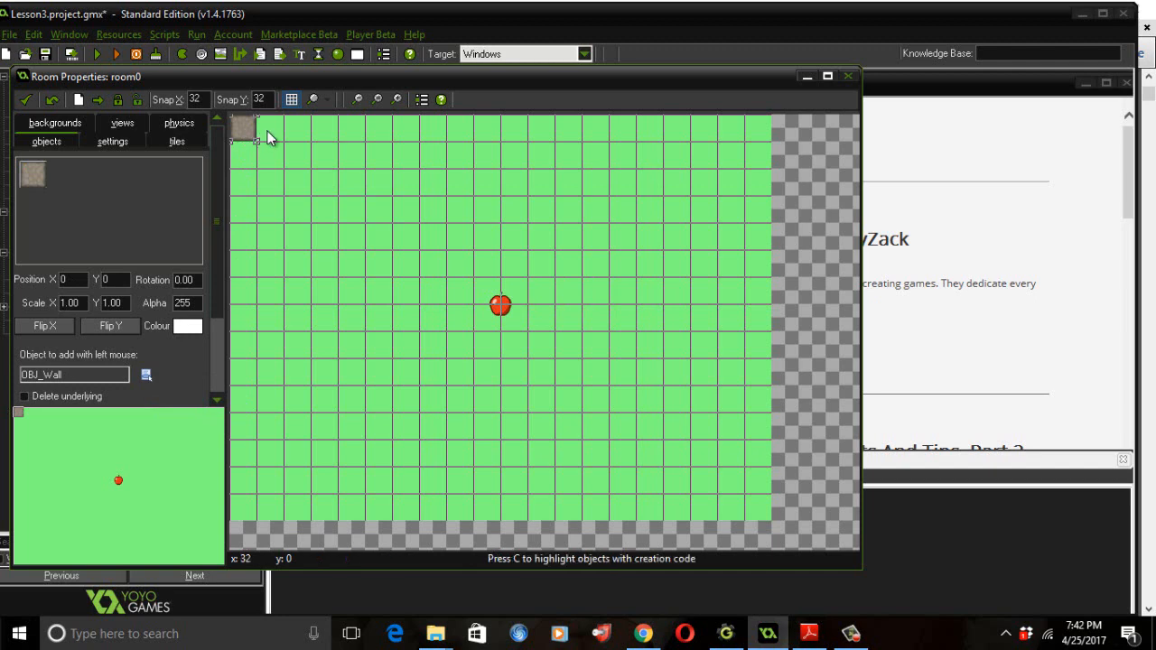
left_click(271, 131)
left_click(301, 130)
left_click(329, 128)
left_click(350, 126)
left_click(385, 125)
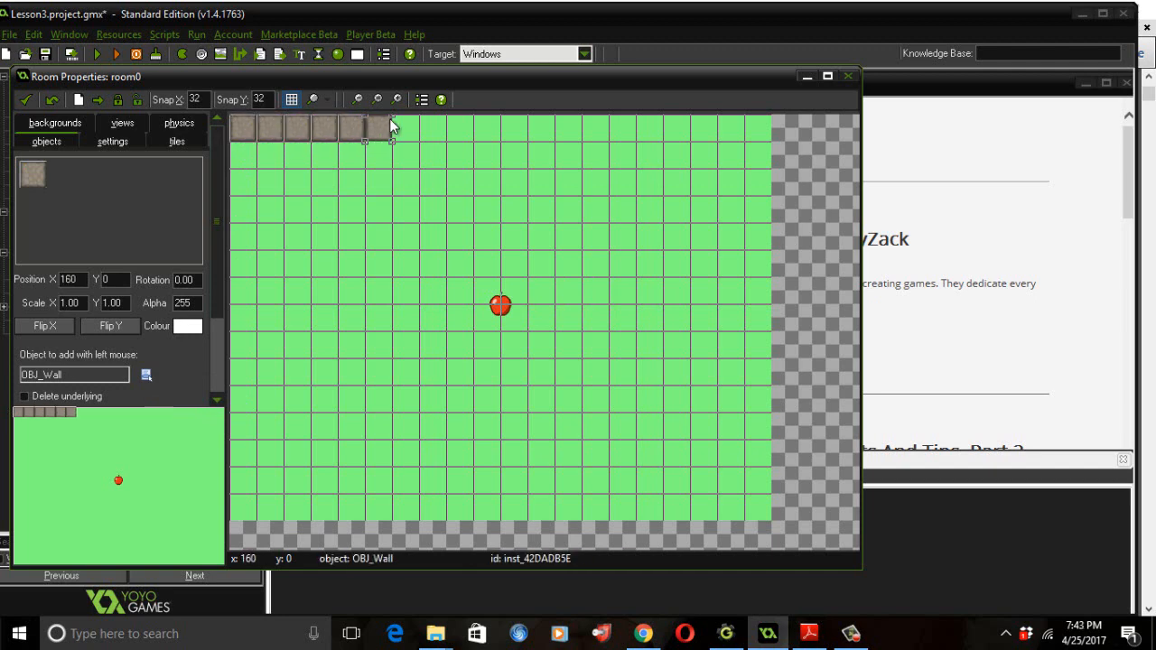
left_click(406, 125)
left_click(437, 133)
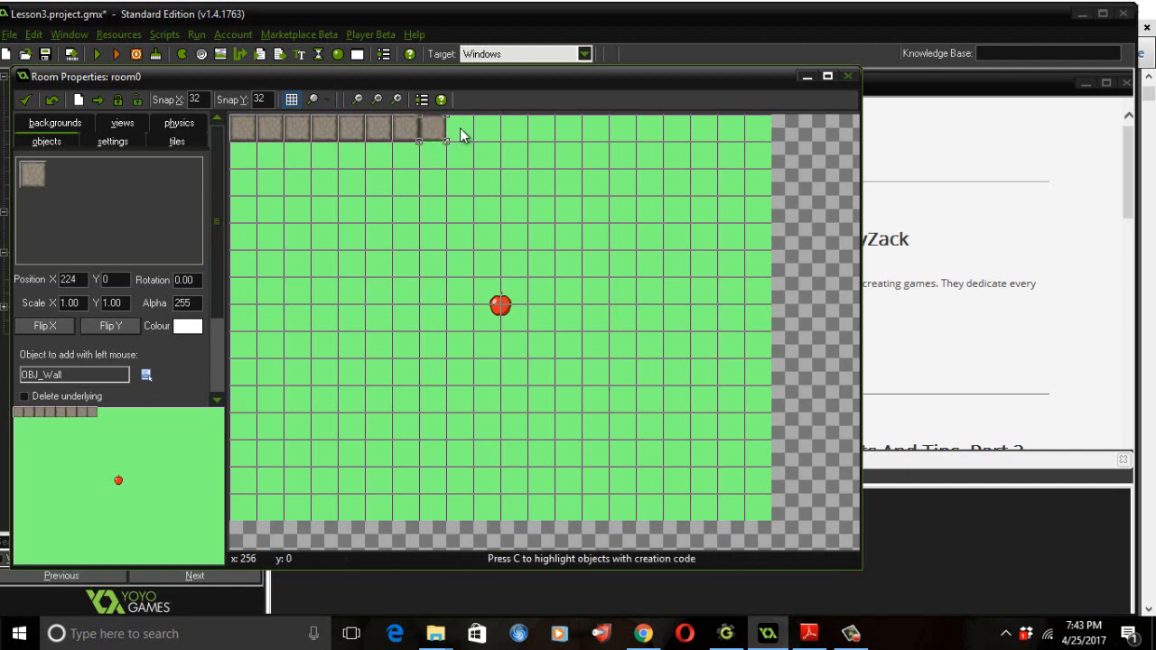
left_click(460, 127)
left_click(497, 130)
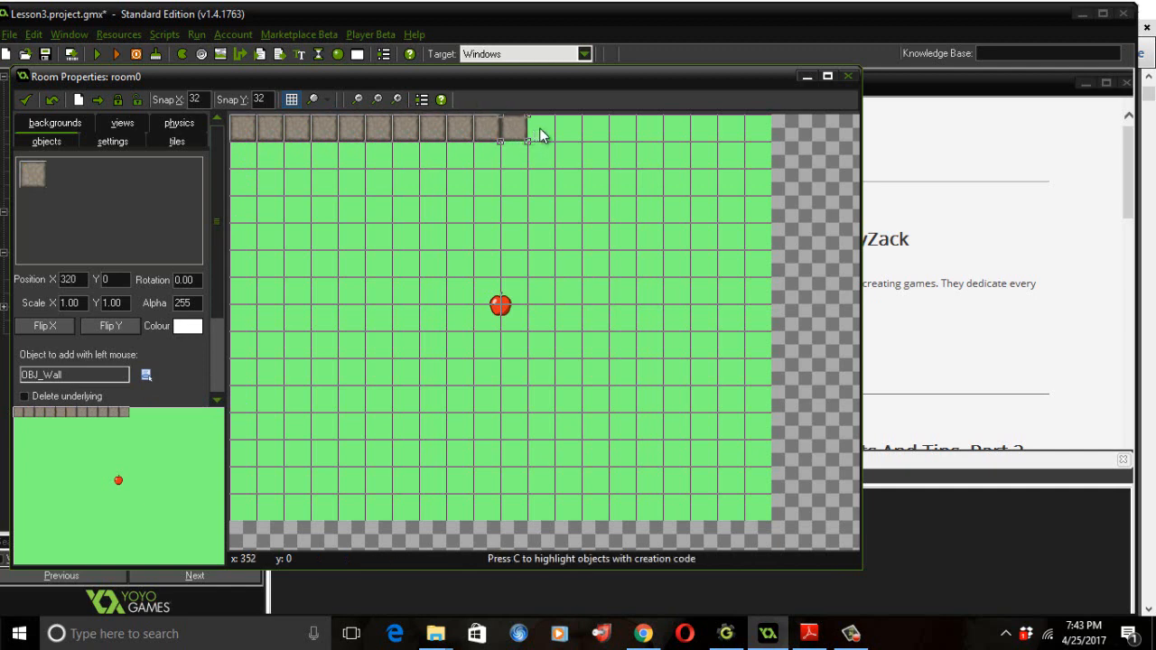
left_click(545, 127)
left_click(567, 127)
left_click(596, 133)
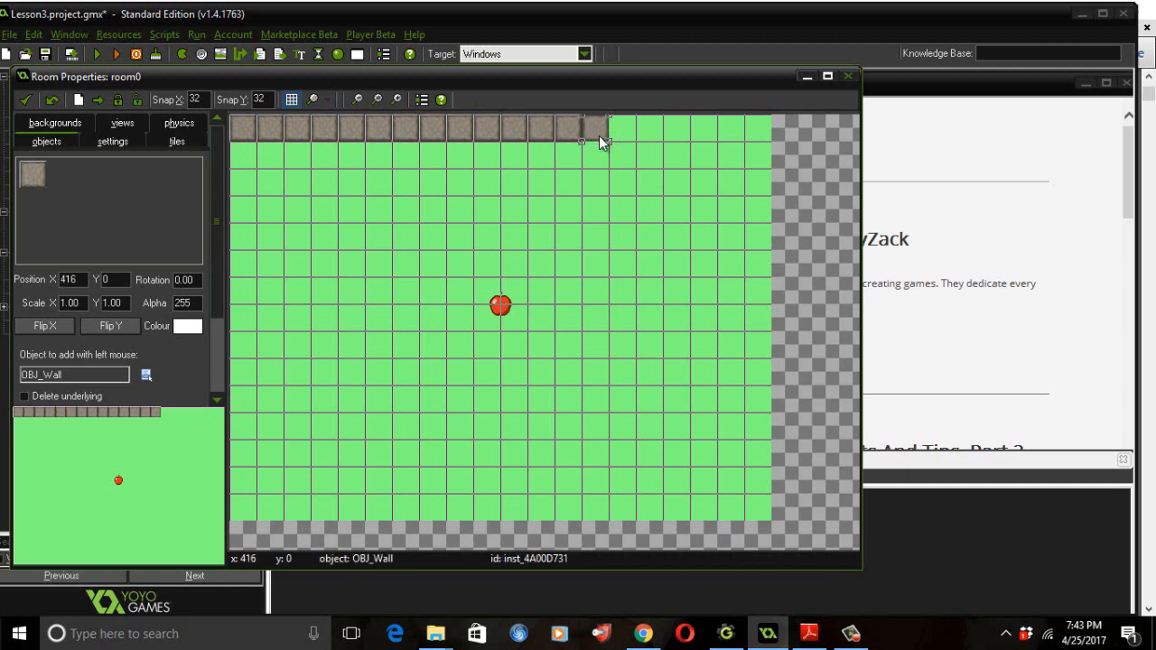
left_click(631, 131)
left_click(647, 131)
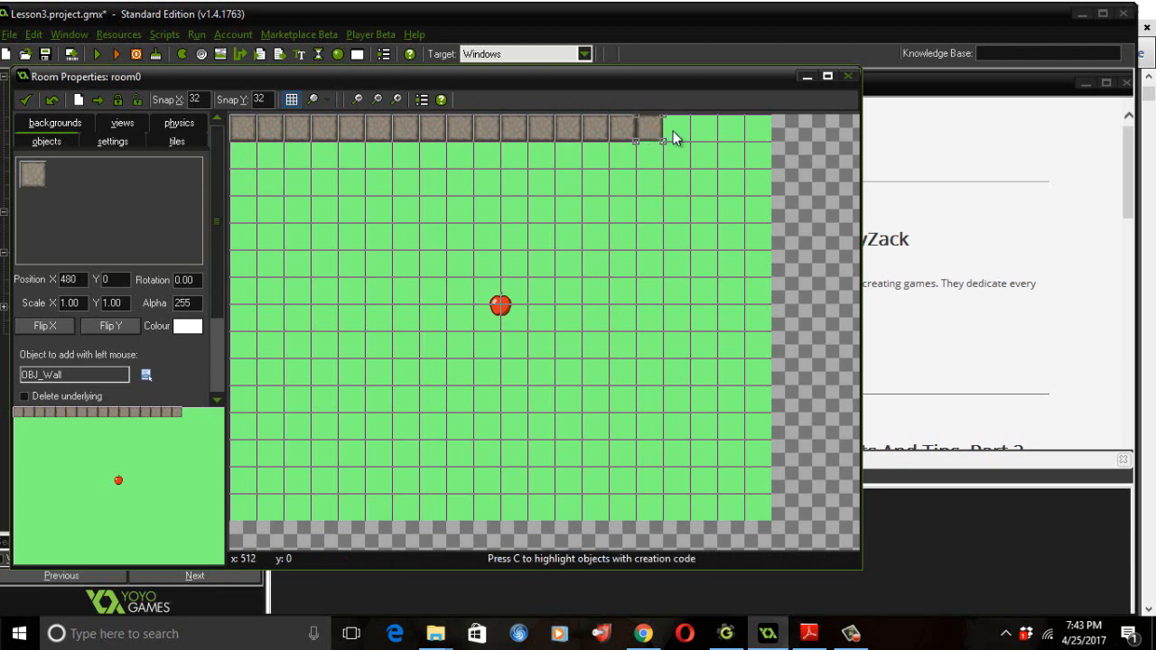
left_click(677, 130)
left_click(702, 130)
left_click(729, 128)
left_click(751, 132)
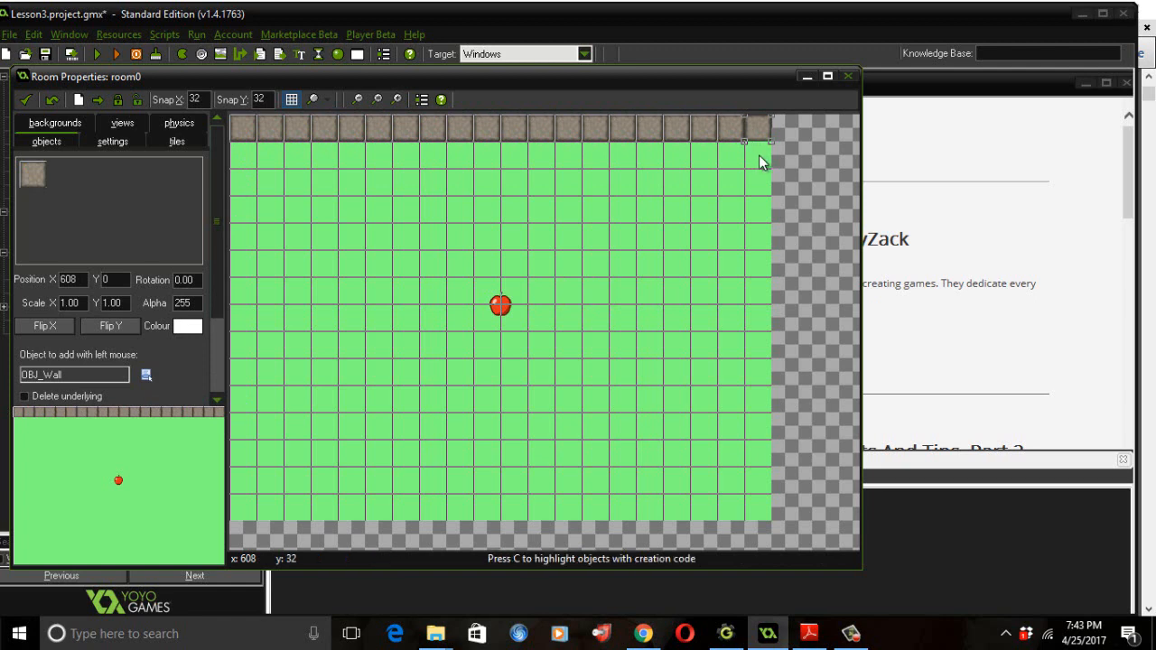
- Continue the OBJ_Wall border down the room's right edge at X 608, from Y 32 to Y 448
left_click(759, 154)
left_click(757, 180)
left_click(759, 216)
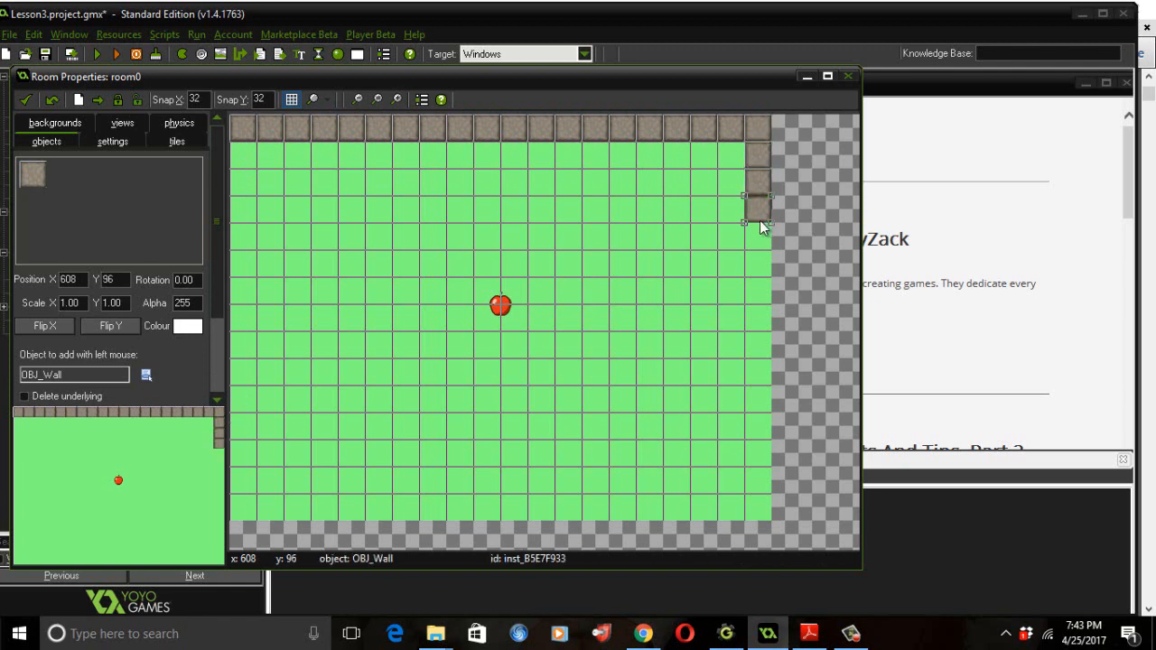
left_click(760, 236)
left_click(759, 271)
left_click(756, 291)
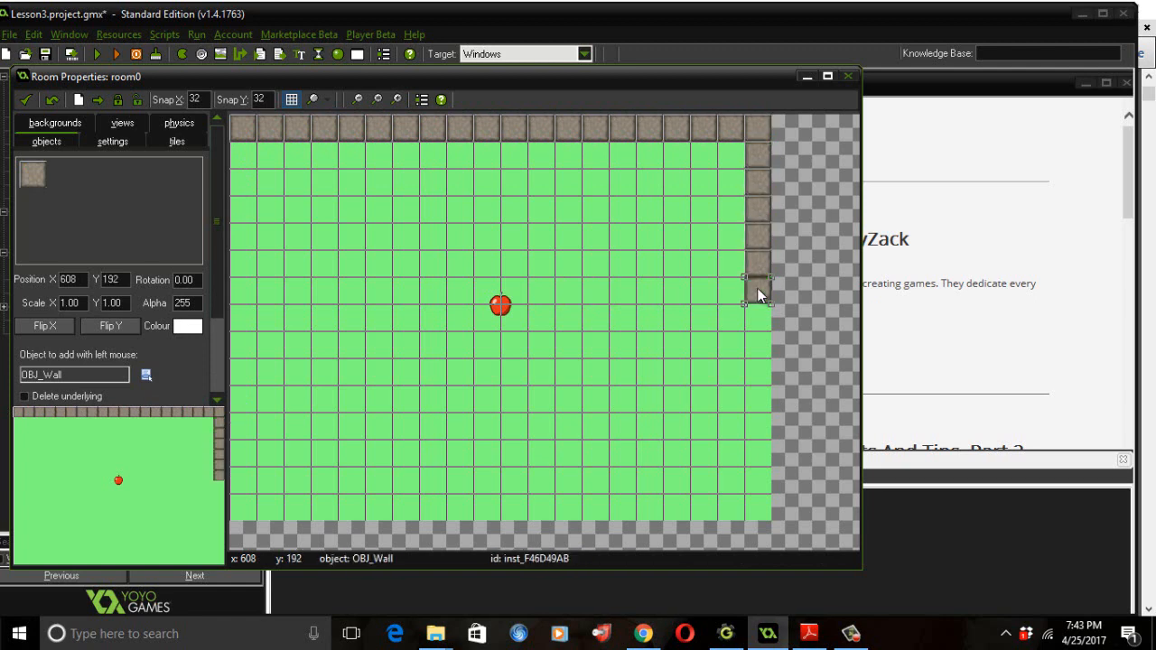
left_click(755, 323)
left_click(754, 350)
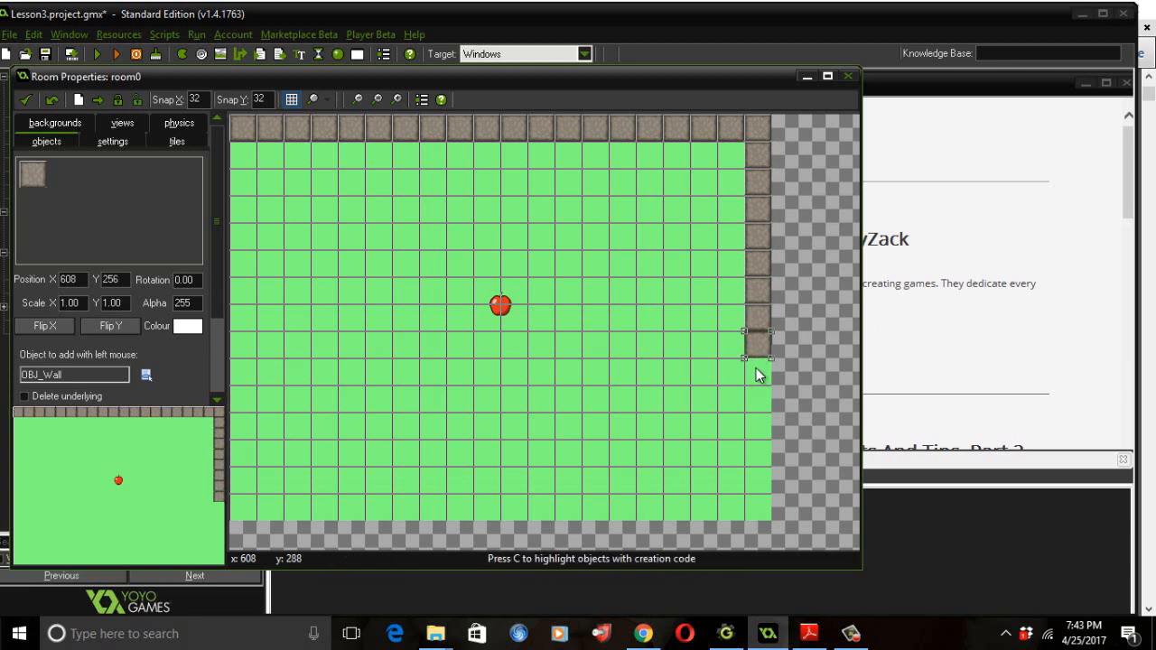
left_click(756, 367)
left_click(757, 395)
left_click(757, 427)
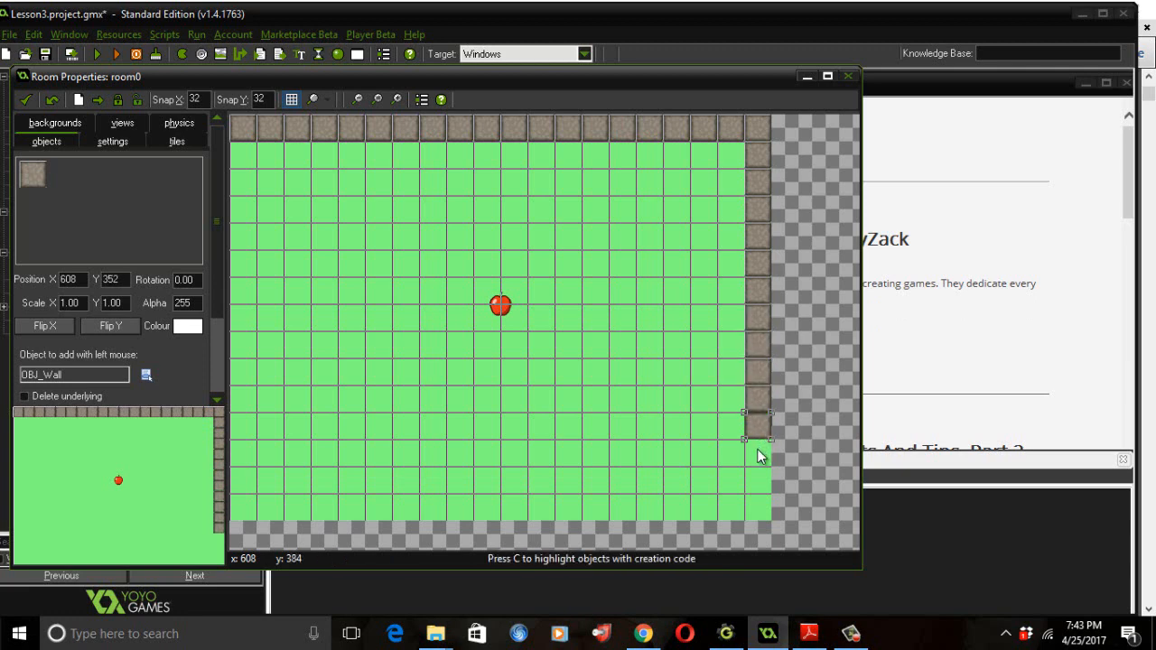
left_click(757, 452)
left_click(761, 483)
left_click(756, 508)
- Fill the room's bottom row at Y 448 with OBJ_Wall instances, from X 576 back to X 0
left_click(730, 506)
left_click(703, 506)
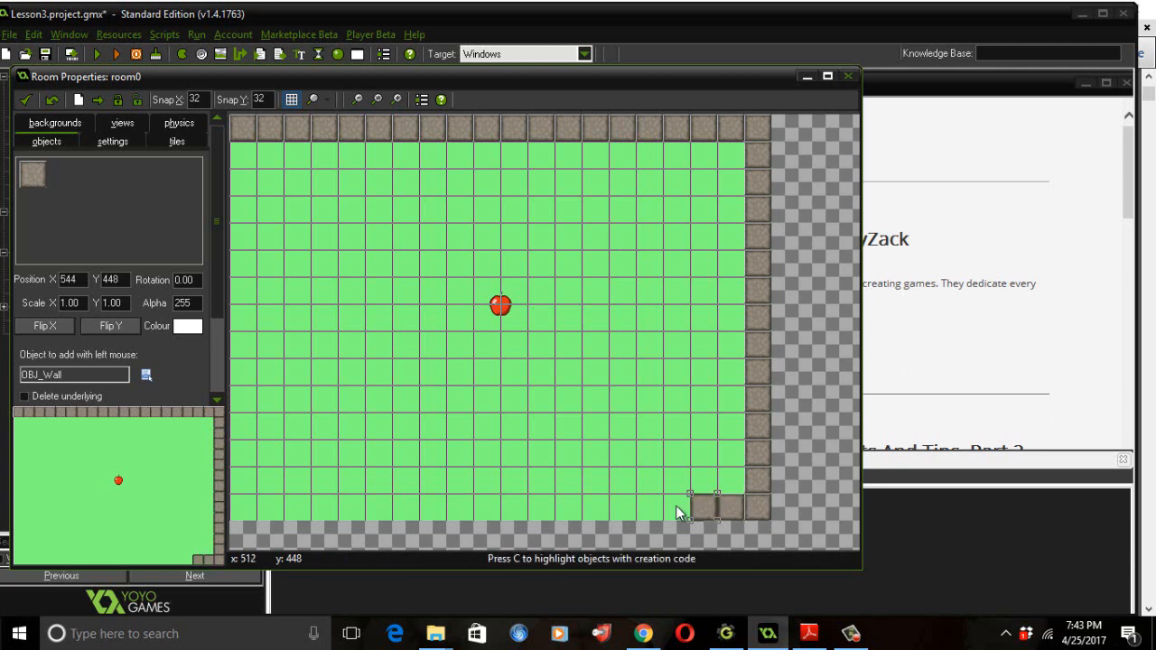
left_click(672, 509)
left_click(648, 510)
left_click(617, 506)
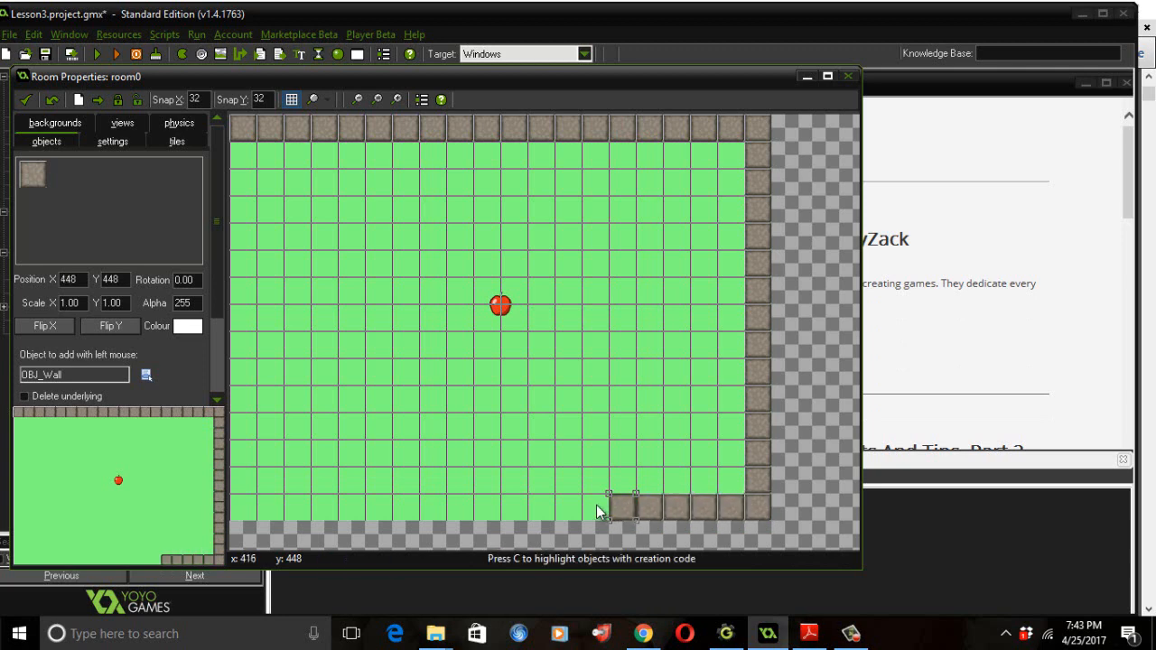
left_click(594, 505)
left_click(568, 505)
left_click(542, 508)
left_click(515, 508)
left_click(488, 511)
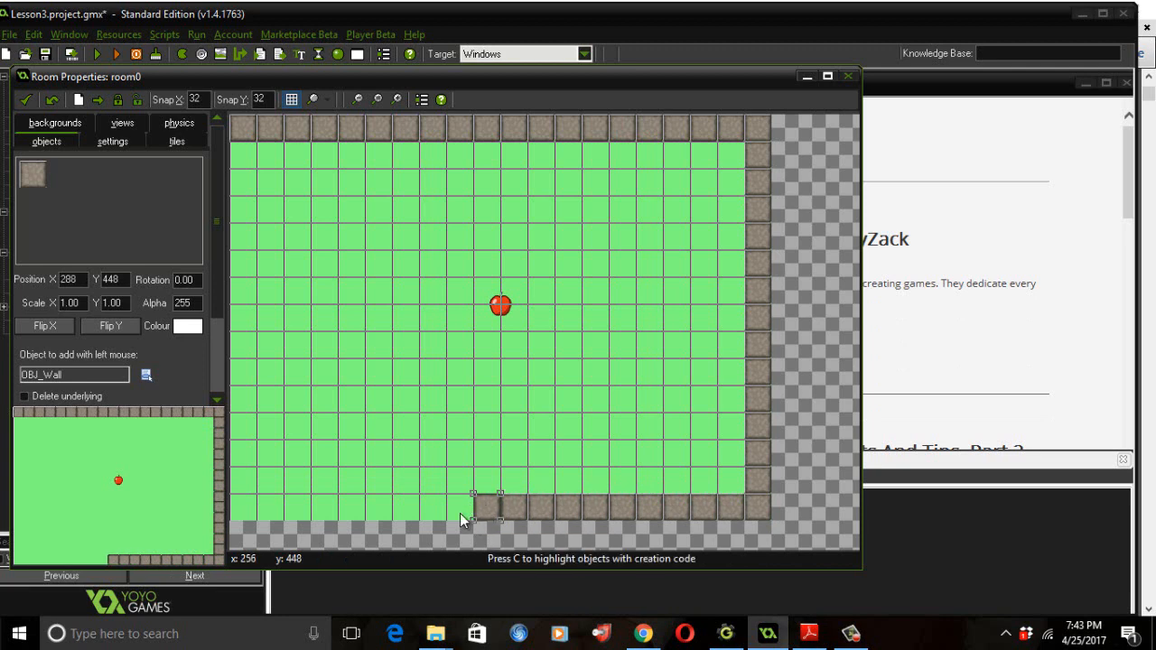
left_click(459, 510)
left_click(428, 505)
left_click(406, 506)
left_click(373, 507)
left_click(353, 506)
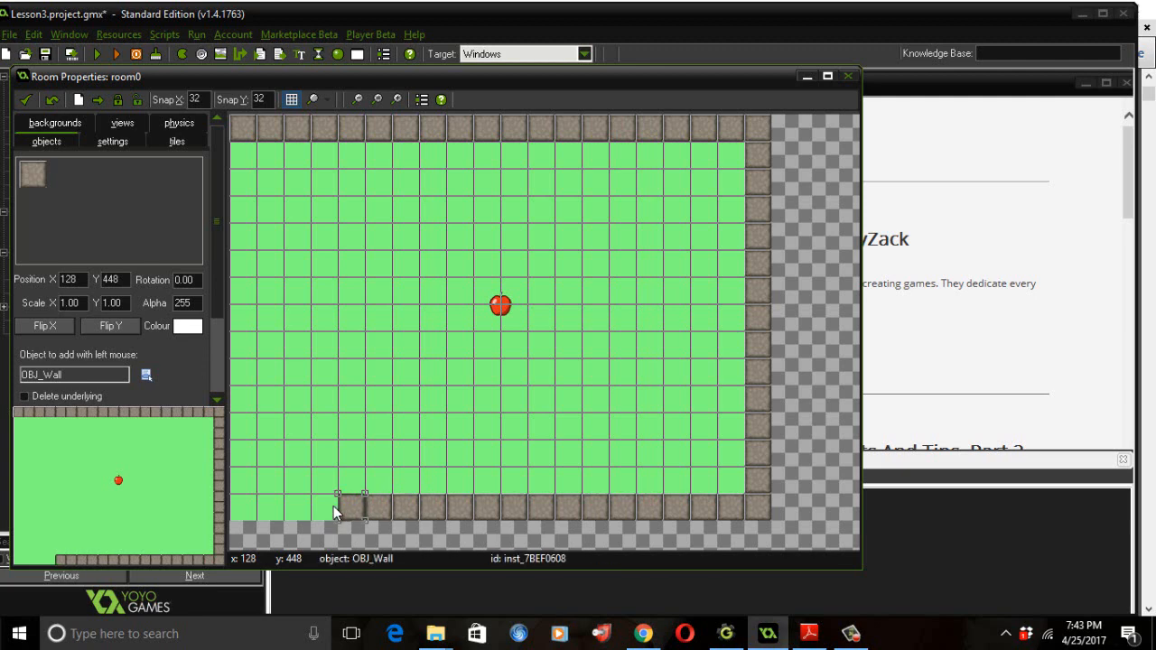
left_click(327, 506)
left_click(295, 508)
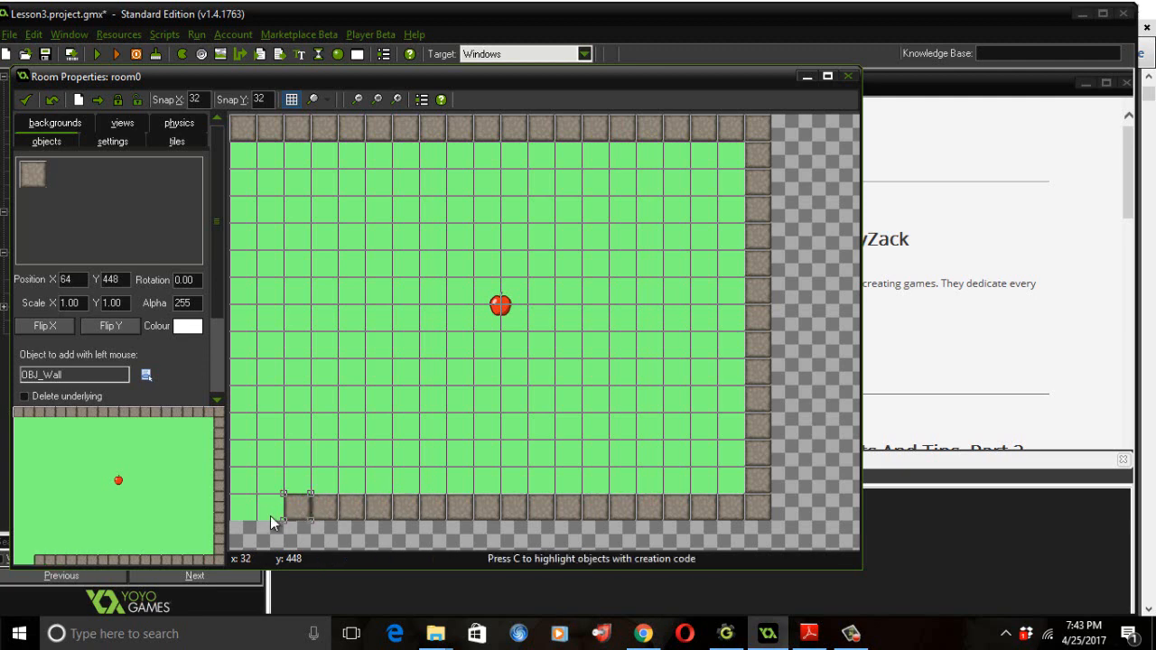
left_click(247, 507)
- Close the border with OBJ_Wall instances up the room's left edge, from Y 416 to Y 32, and accept the room
left_click(244, 477)
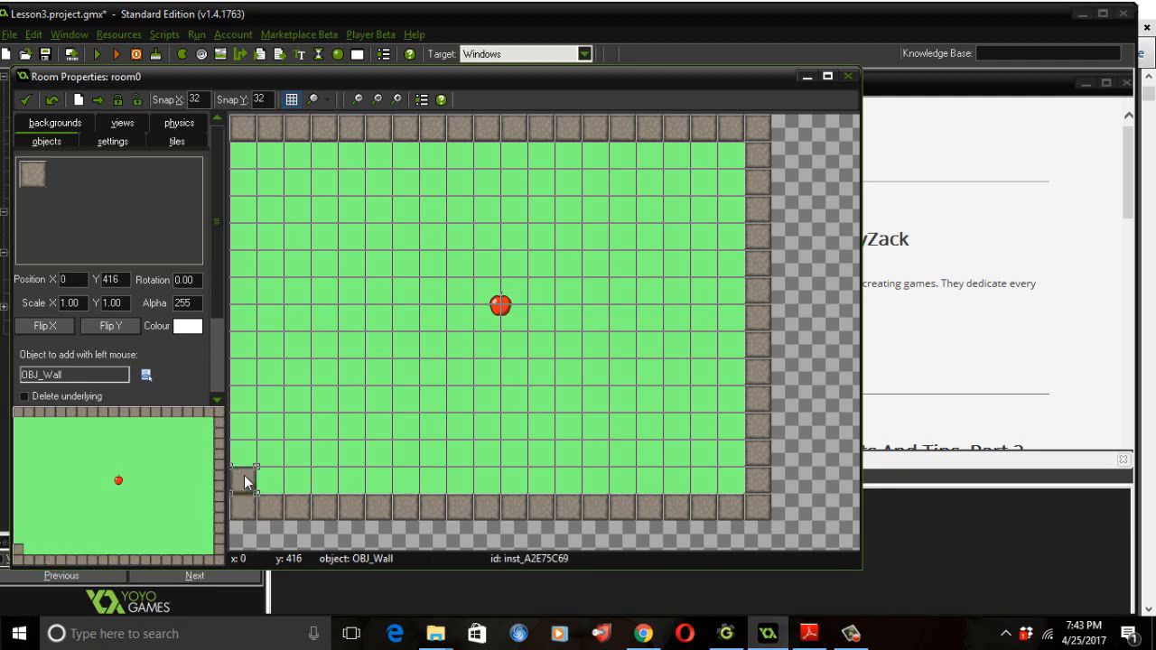
left_click(244, 452)
left_click(244, 427)
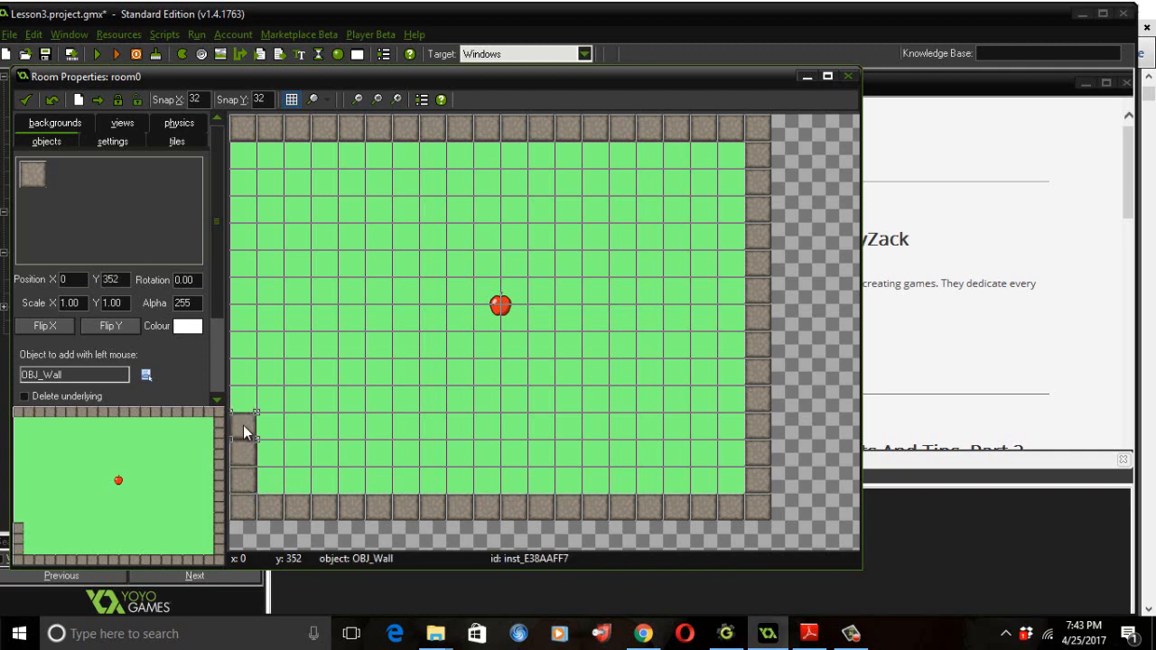
left_click(243, 400)
left_click(243, 376)
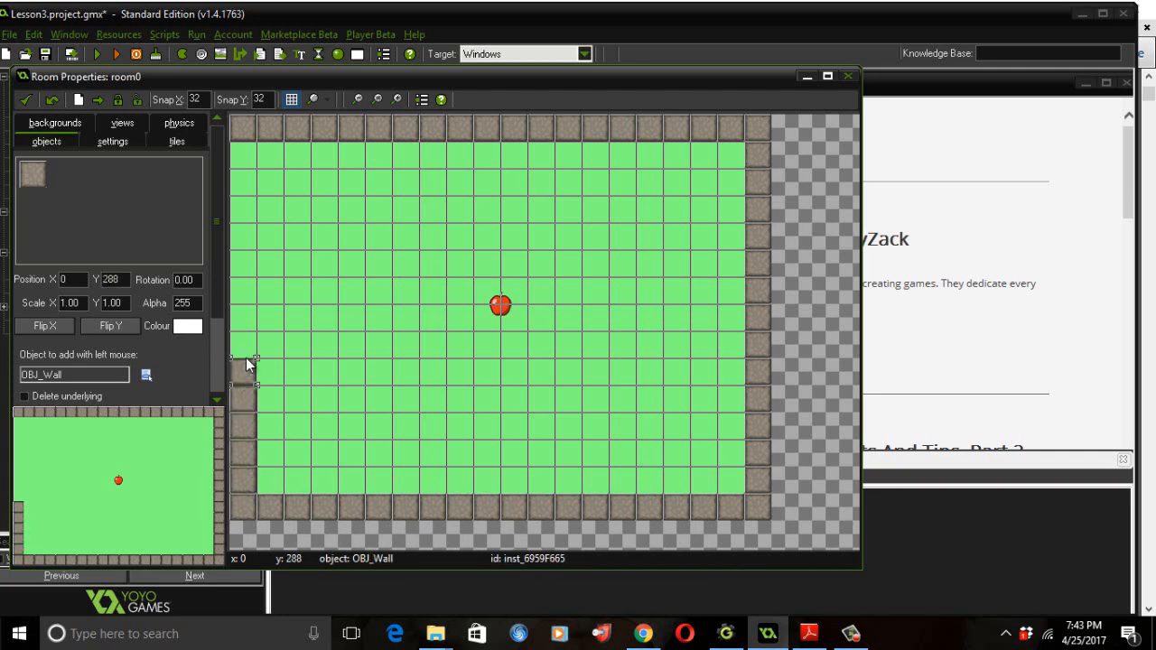
left_click(245, 346)
left_click(246, 318)
left_click(244, 289)
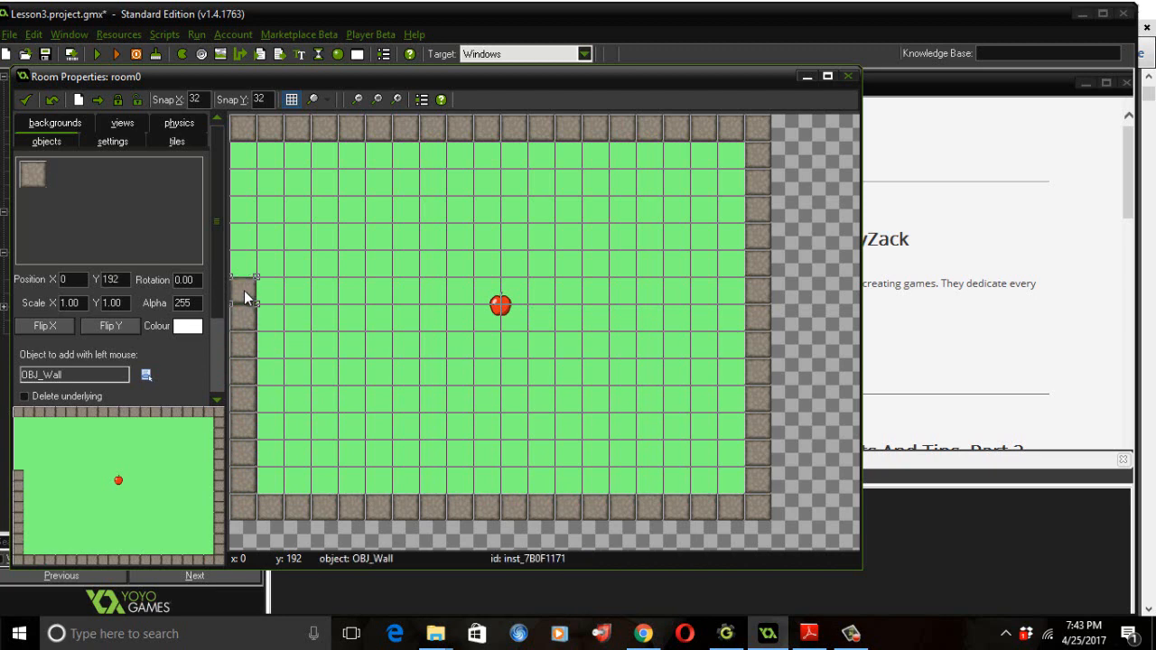
left_click(241, 262)
left_click(243, 236)
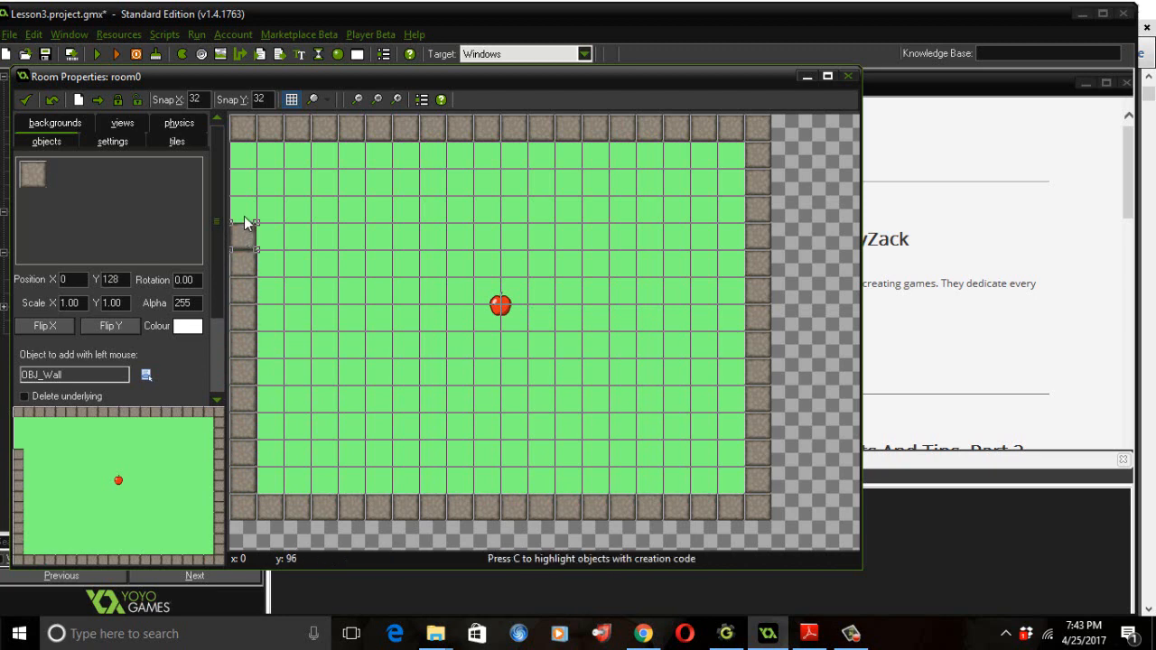
left_click(244, 216)
left_click(244, 177)
left_click(243, 156)
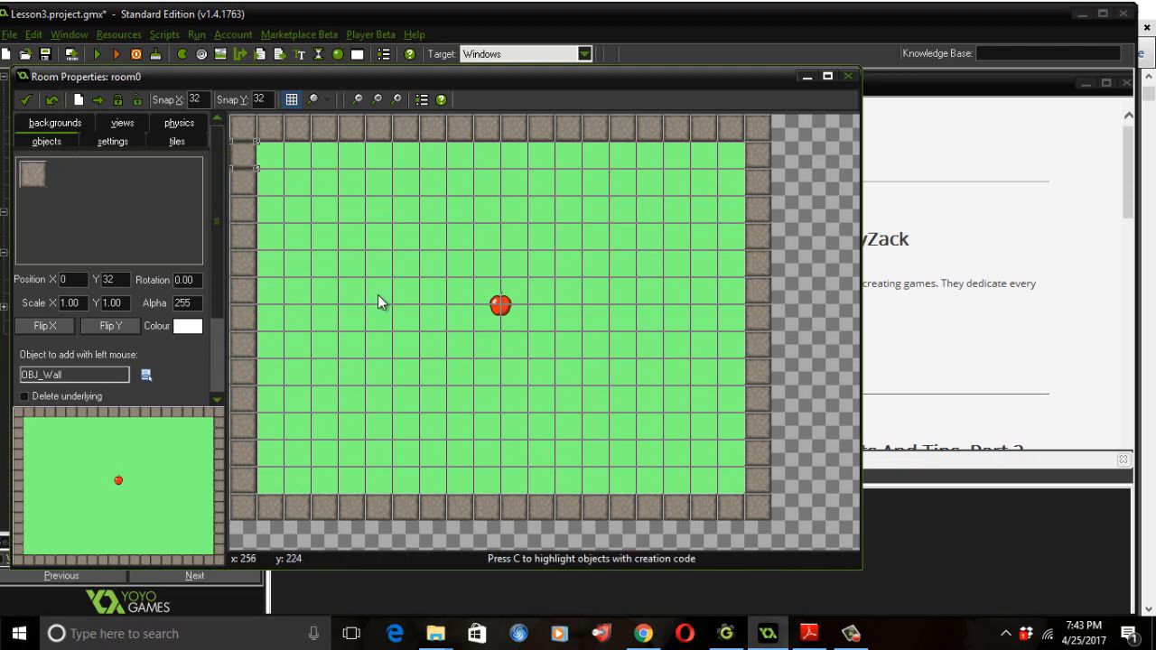
left_click(27, 100)
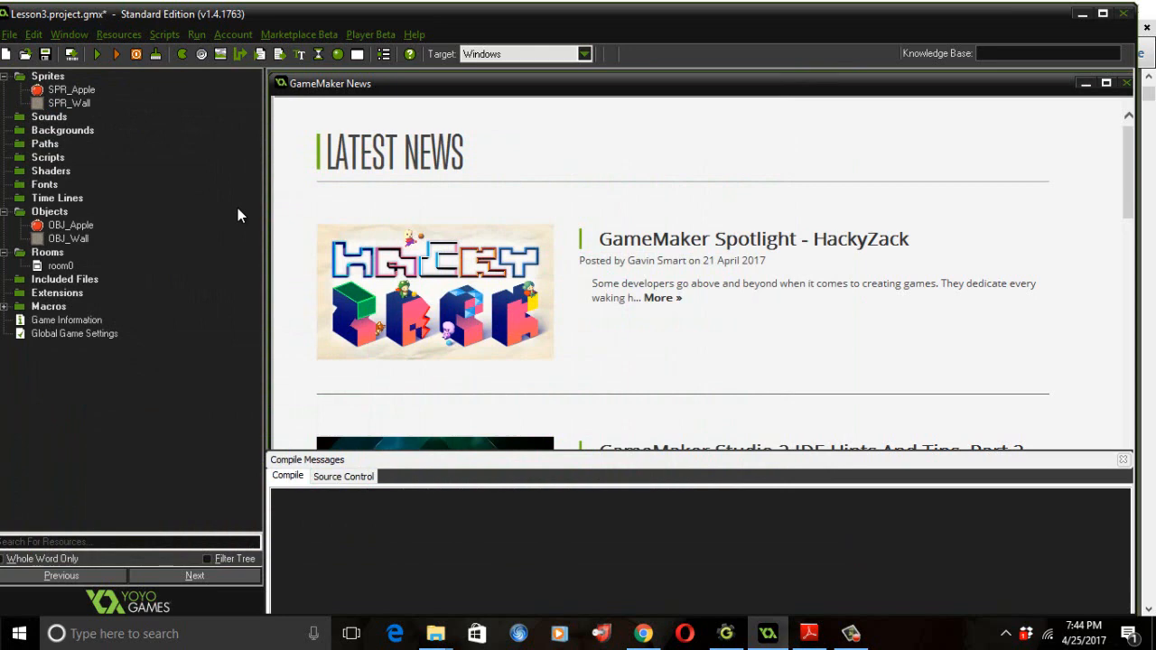
- Review the properties of OBJ_Wall, close them, and reopen room0 to examine the layout
left_click(89, 239)
left_click(88, 238)
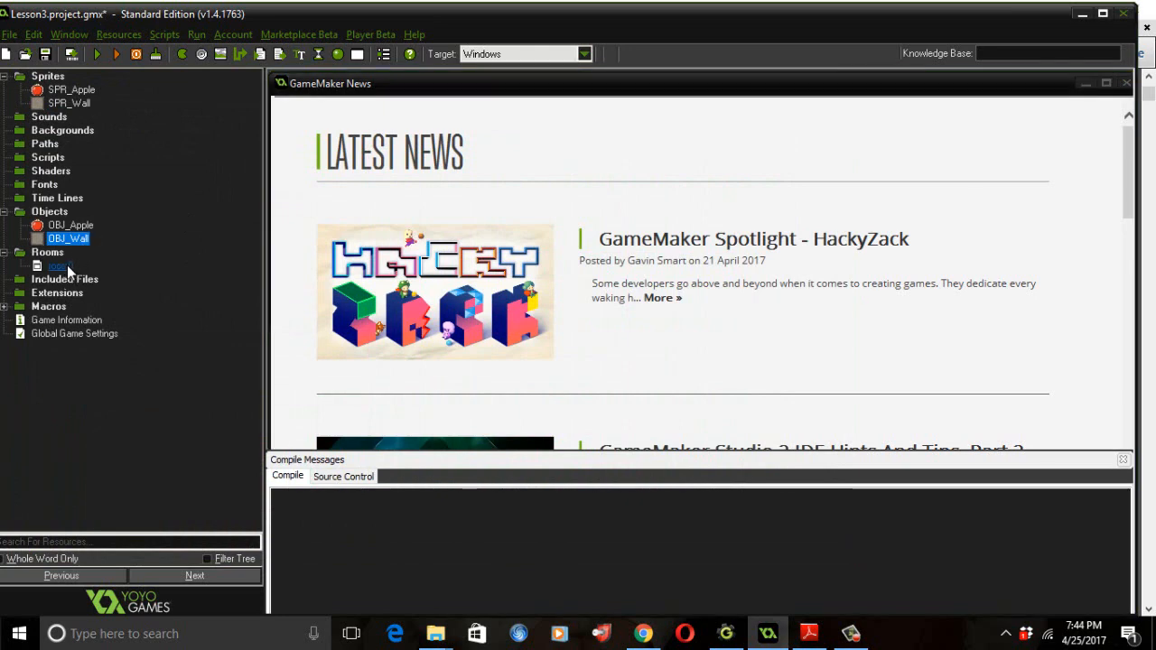
double_click(68, 239)
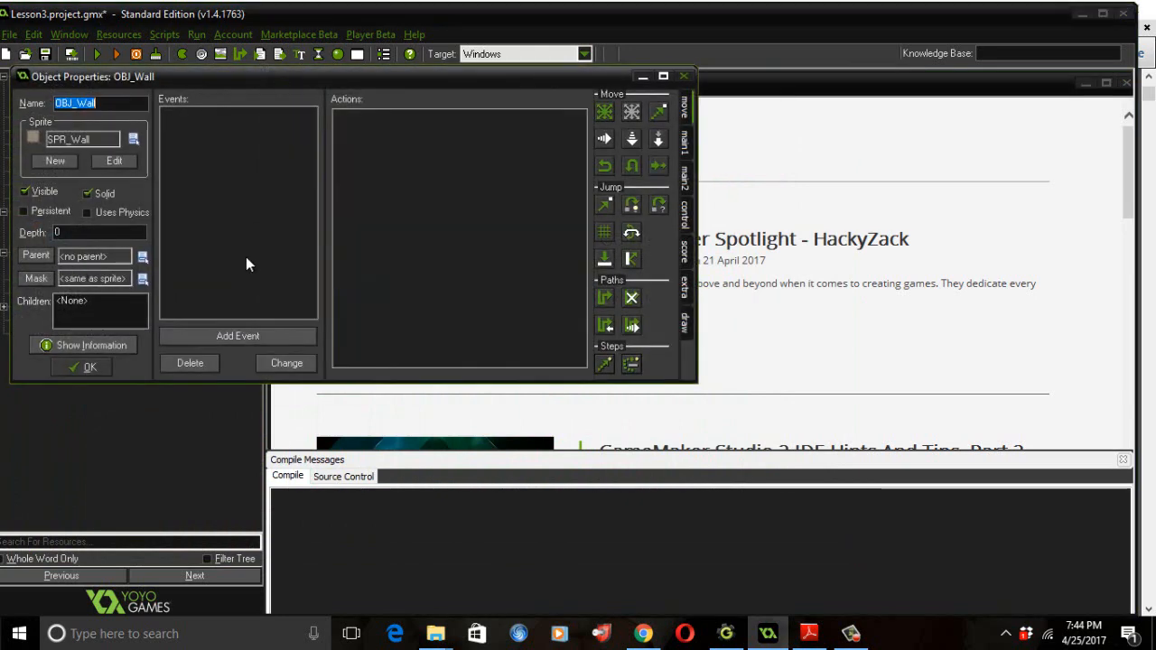
left_click(684, 77)
double_click(62, 266)
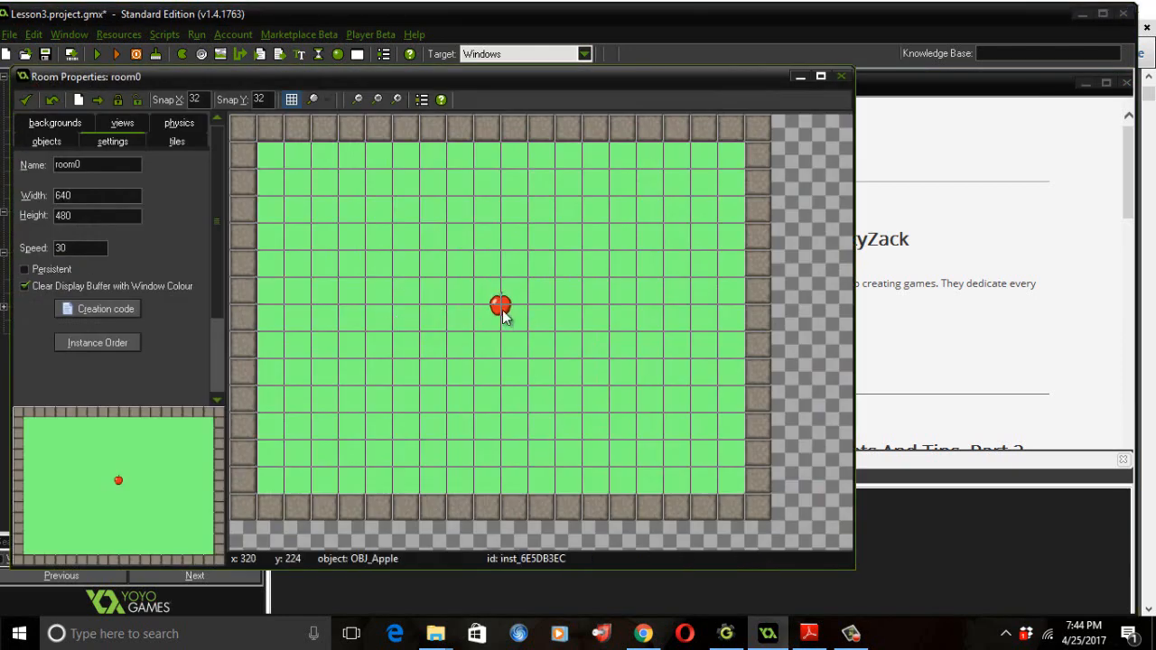
- Move the apple instance to X 288, Y 288 and delete the OBJ_Wall instance at X 0, Y 256
left_click_drag(503, 309, 465, 370)
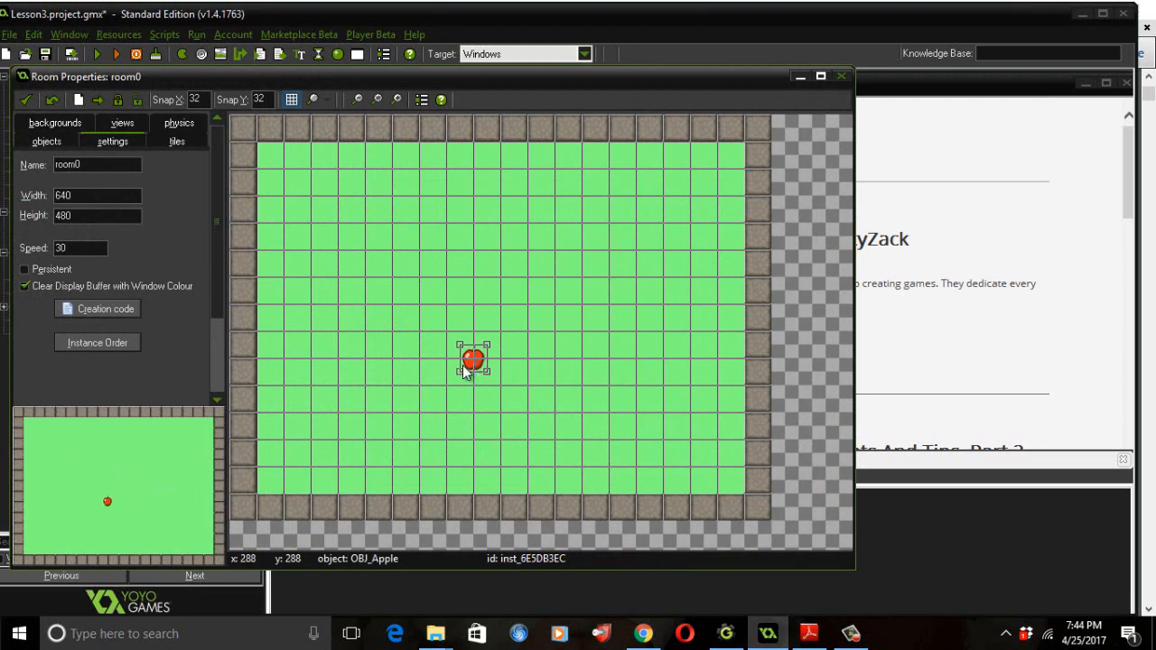
right_click(245, 349)
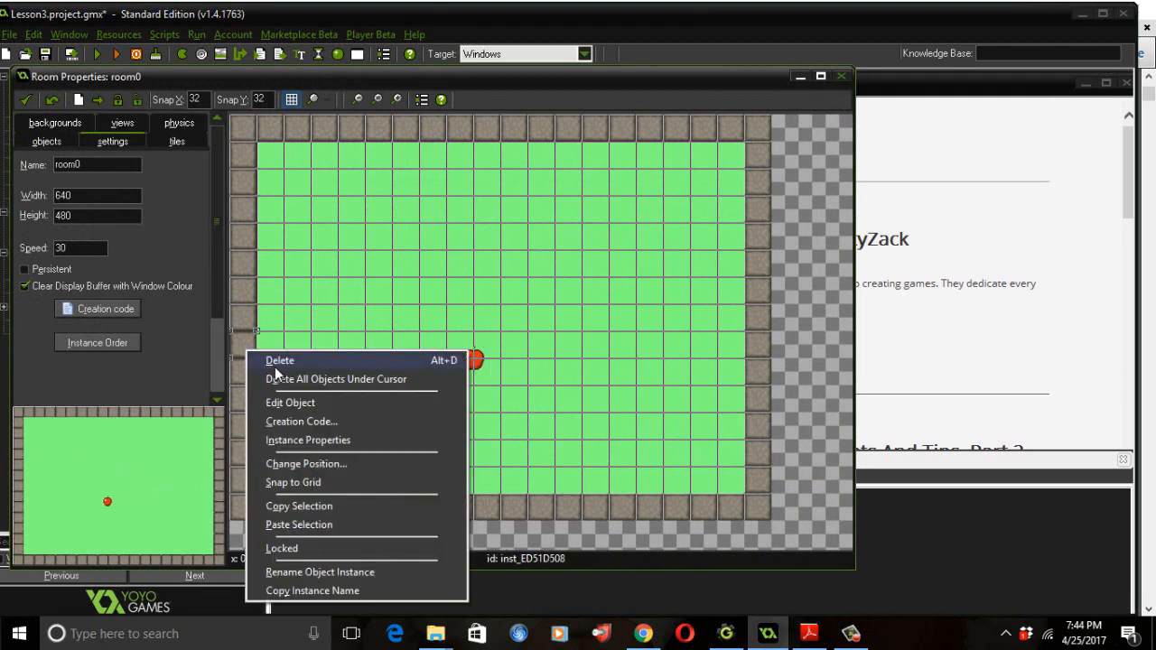
left_click(274, 365)
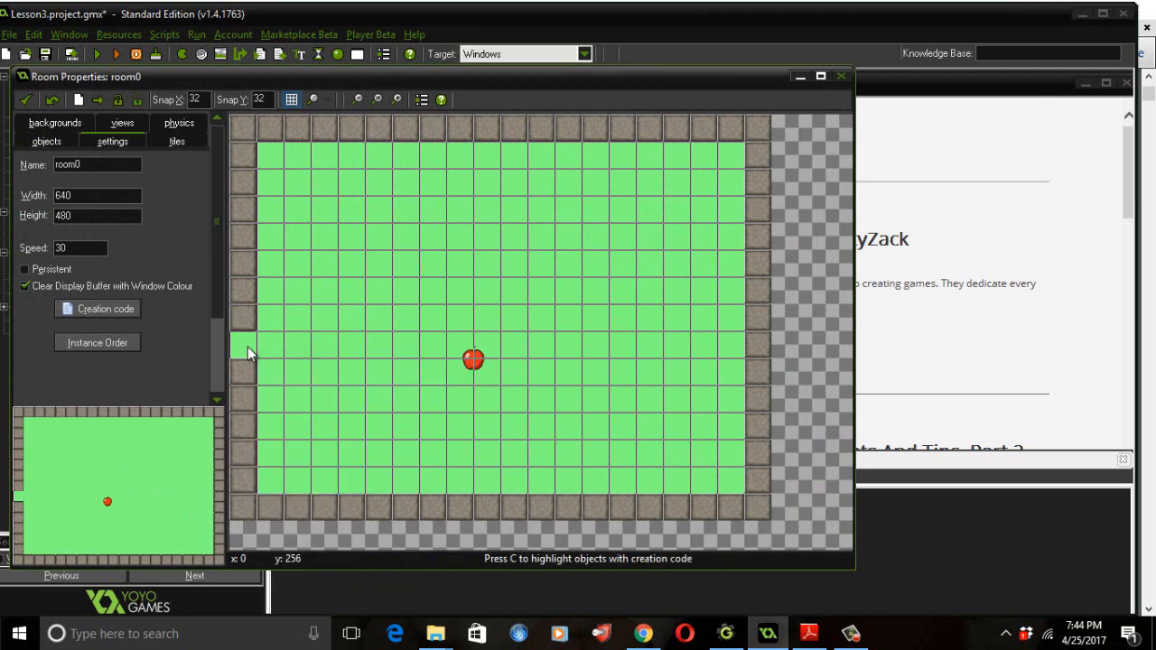
left_click_drag(248, 352, 394, 311)
right_click(392, 305)
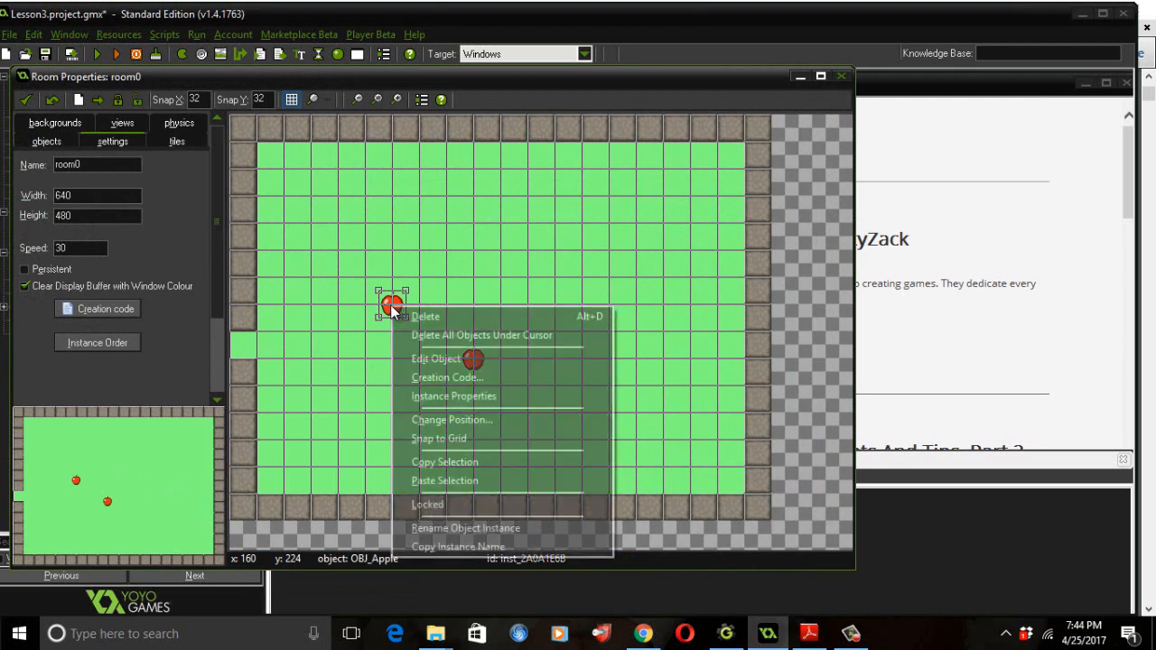
left_click(404, 318)
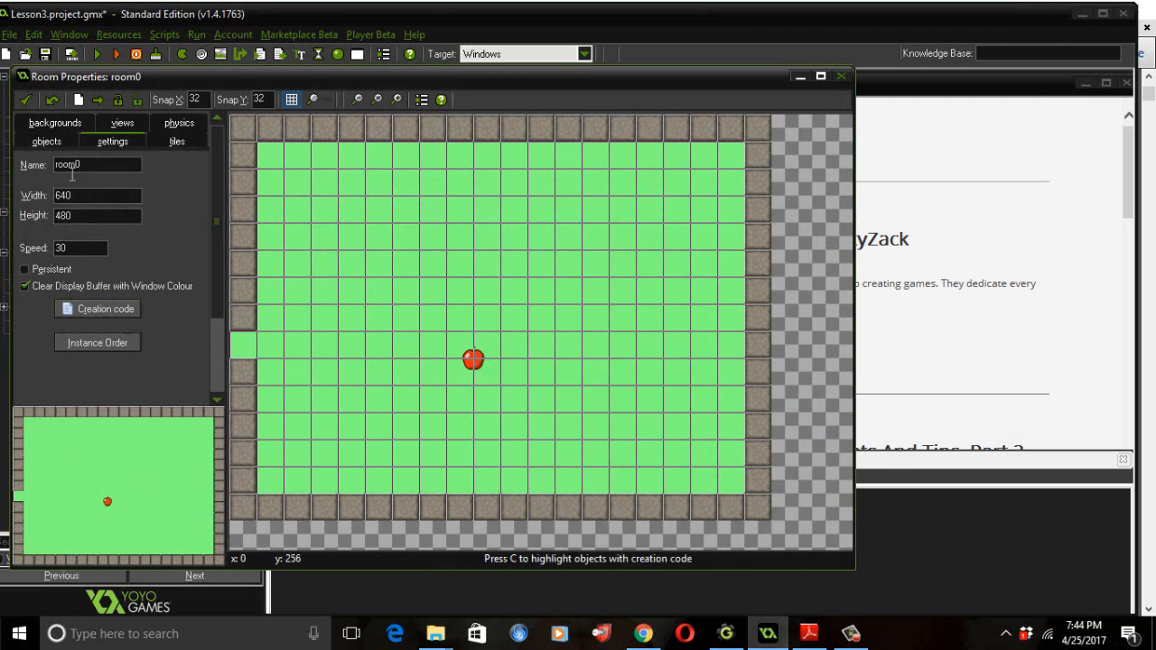
- Fill the border gap at X 0, Y 256 with an OBJ_Wall instance and accept the room
left_click(47, 141)
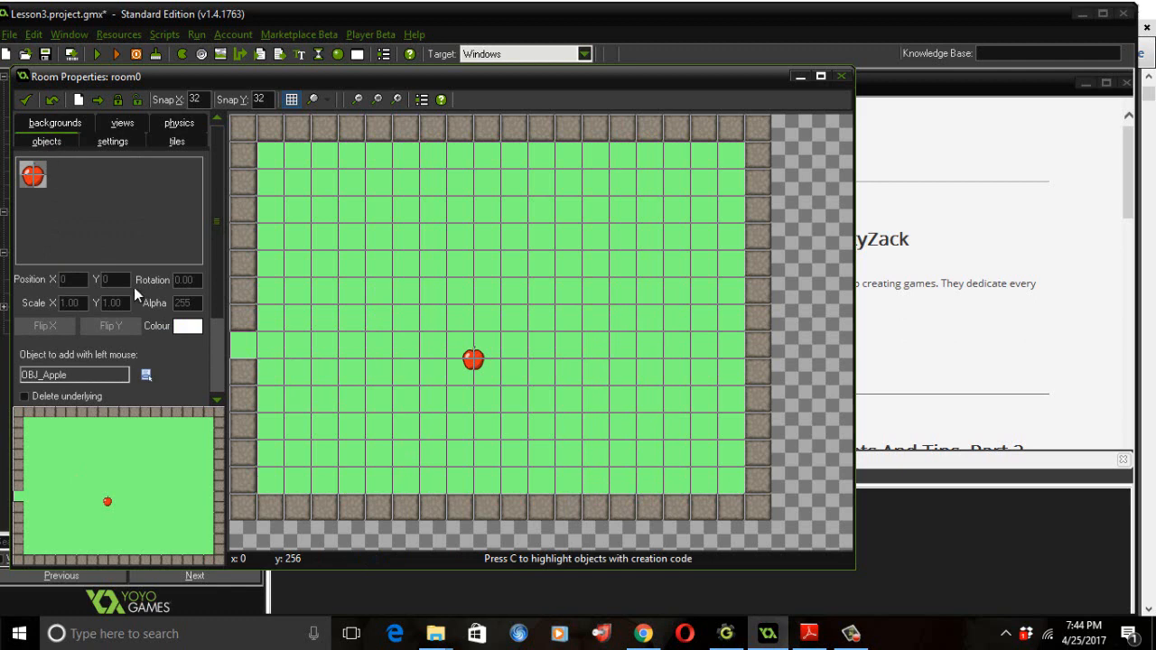
left_click(146, 375)
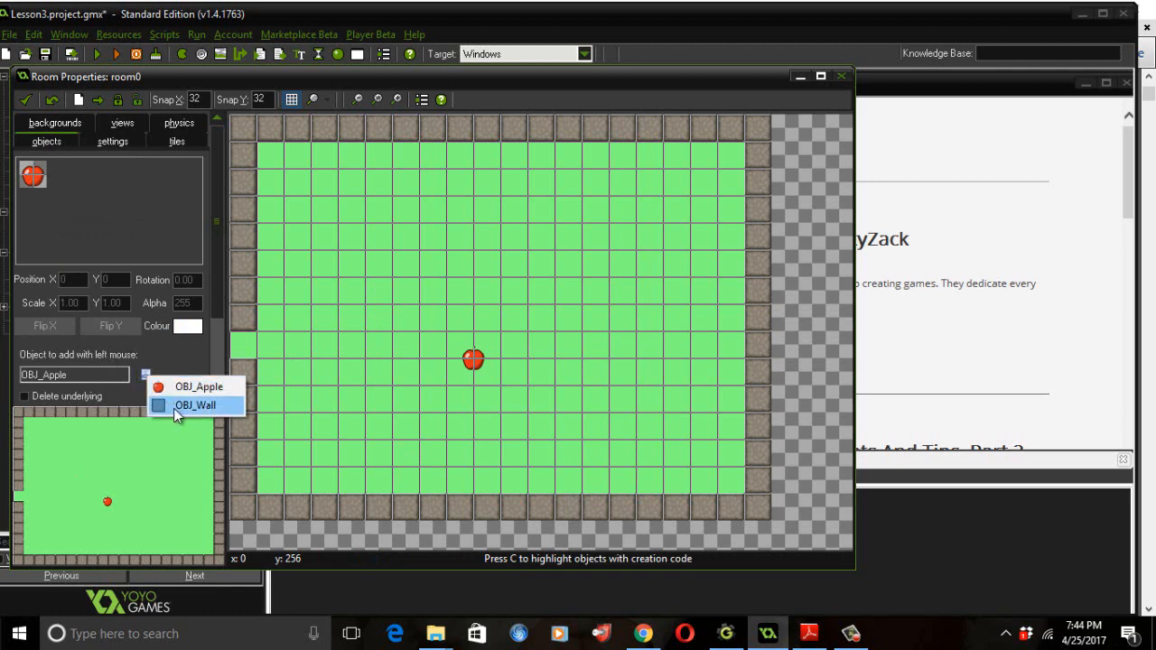
left_click(174, 405)
left_click(234, 347)
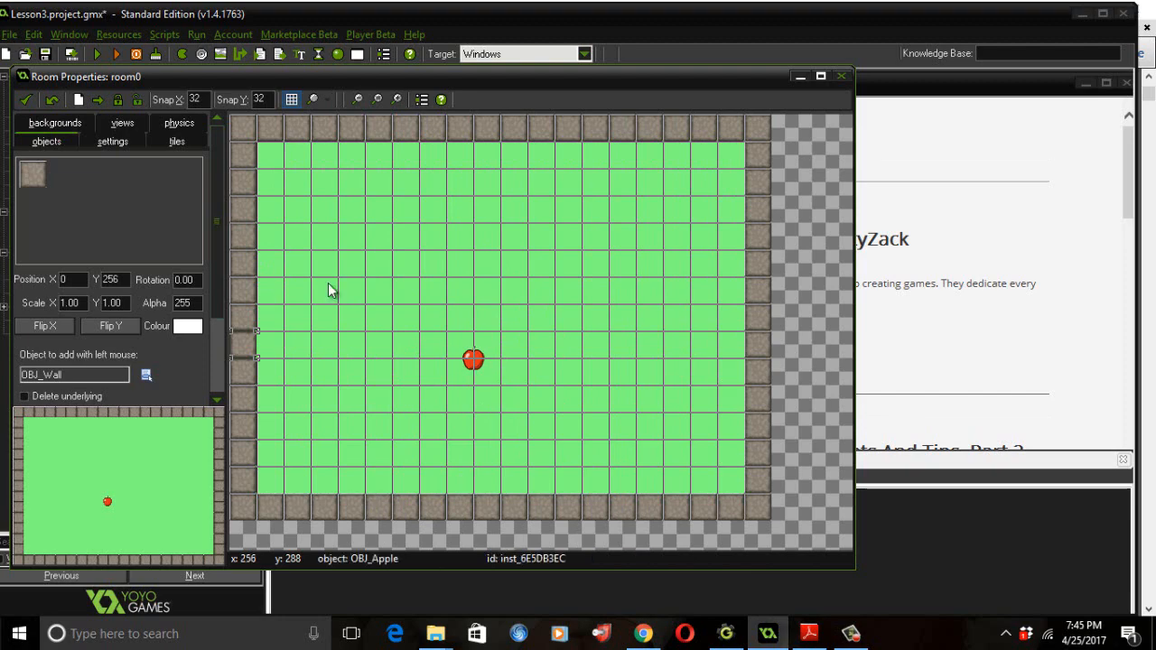
left_click(27, 100)
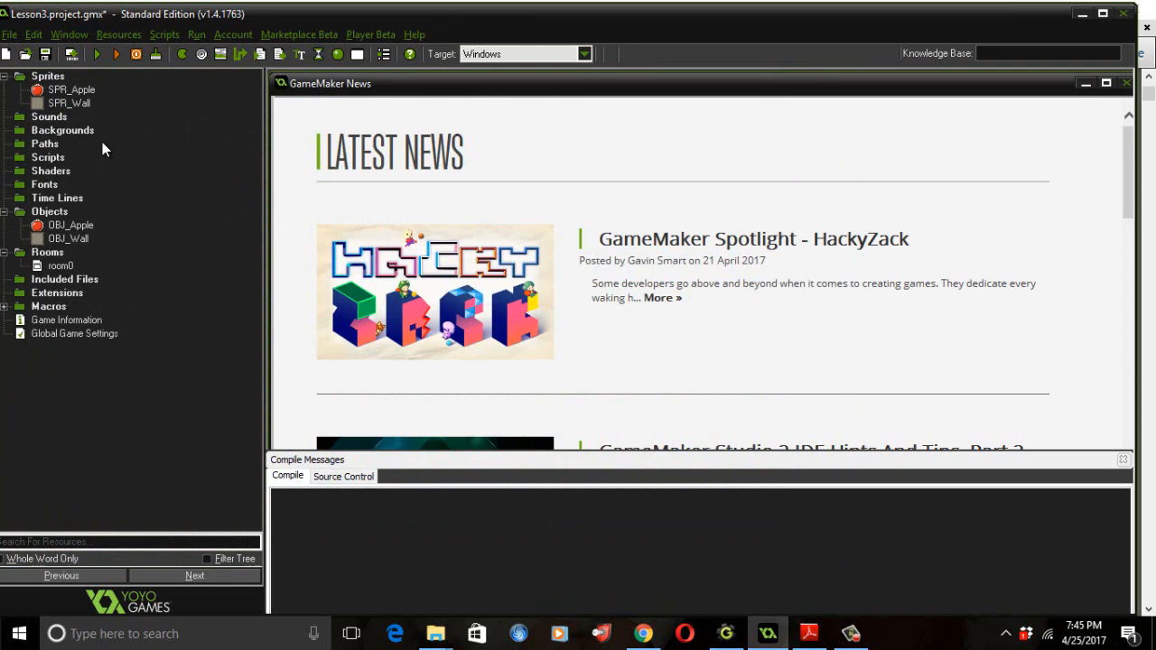
- Open the properties of OBJ_Apple and add a Create event
double_click(73, 225)
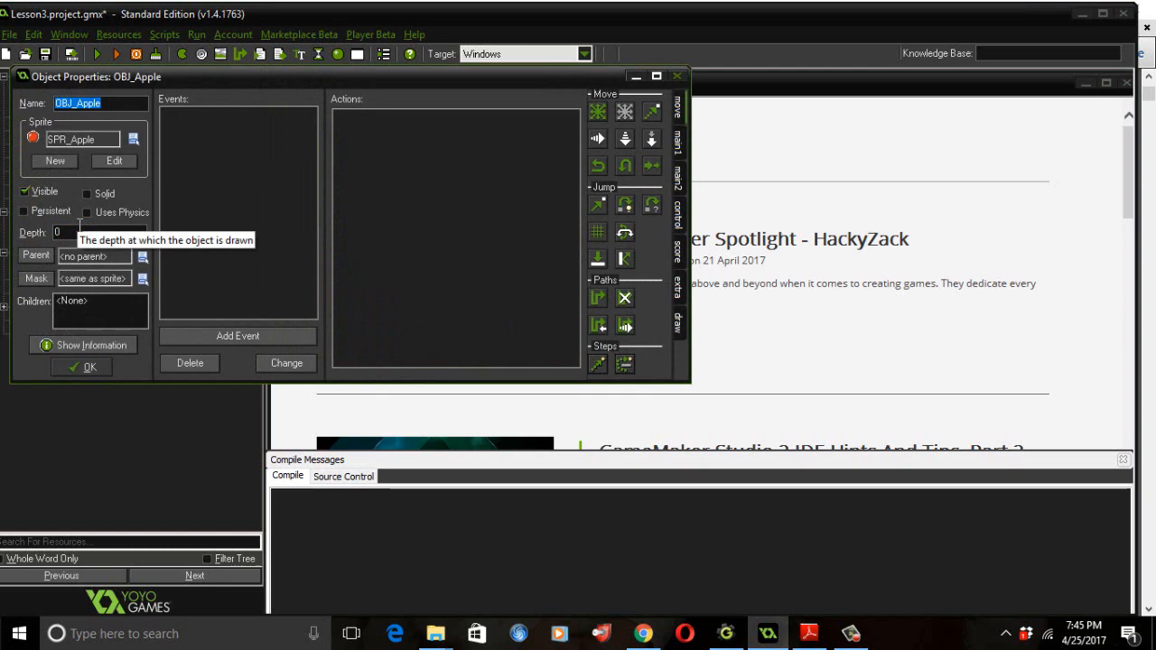
left_click(202, 144)
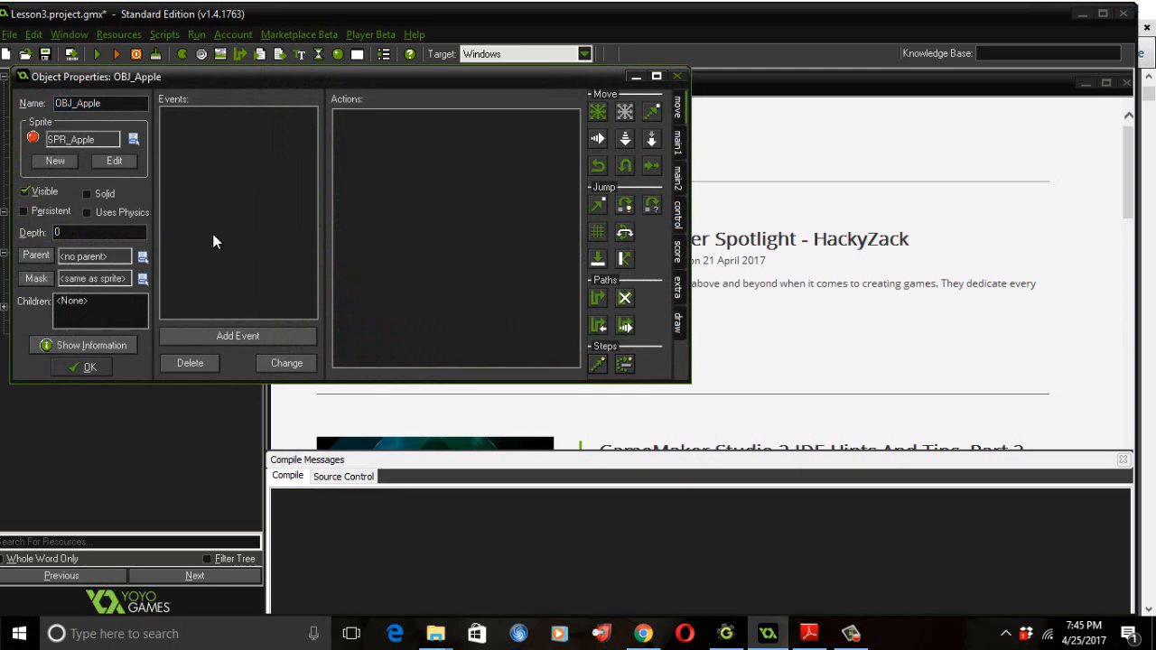
left_click(234, 336)
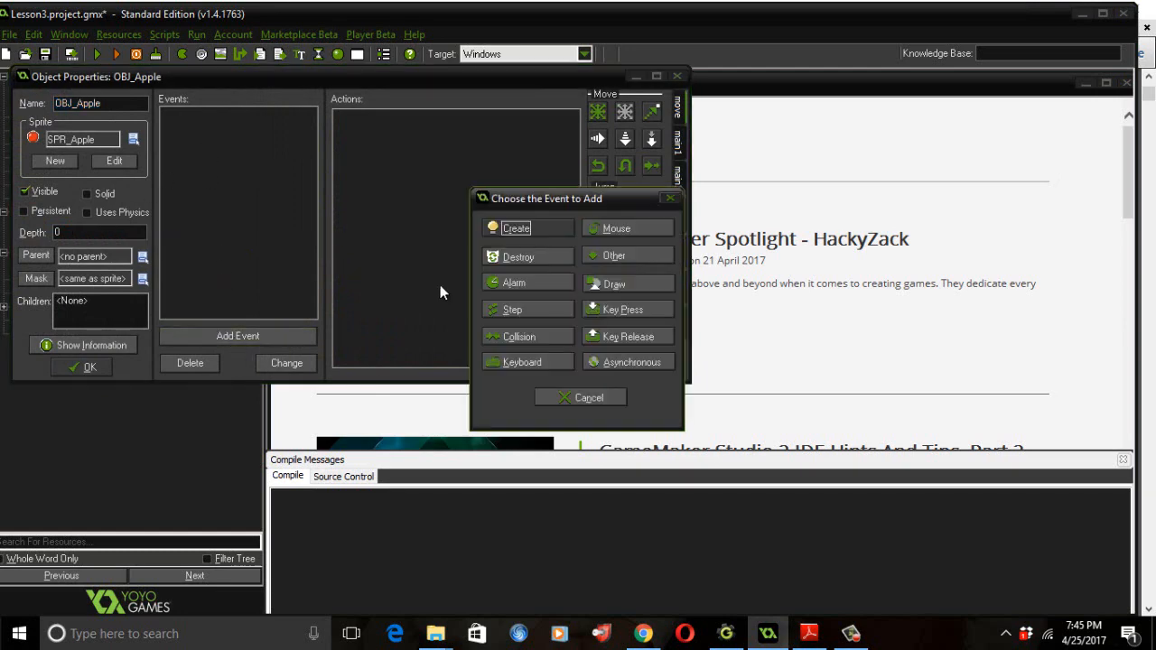
left_click(538, 232)
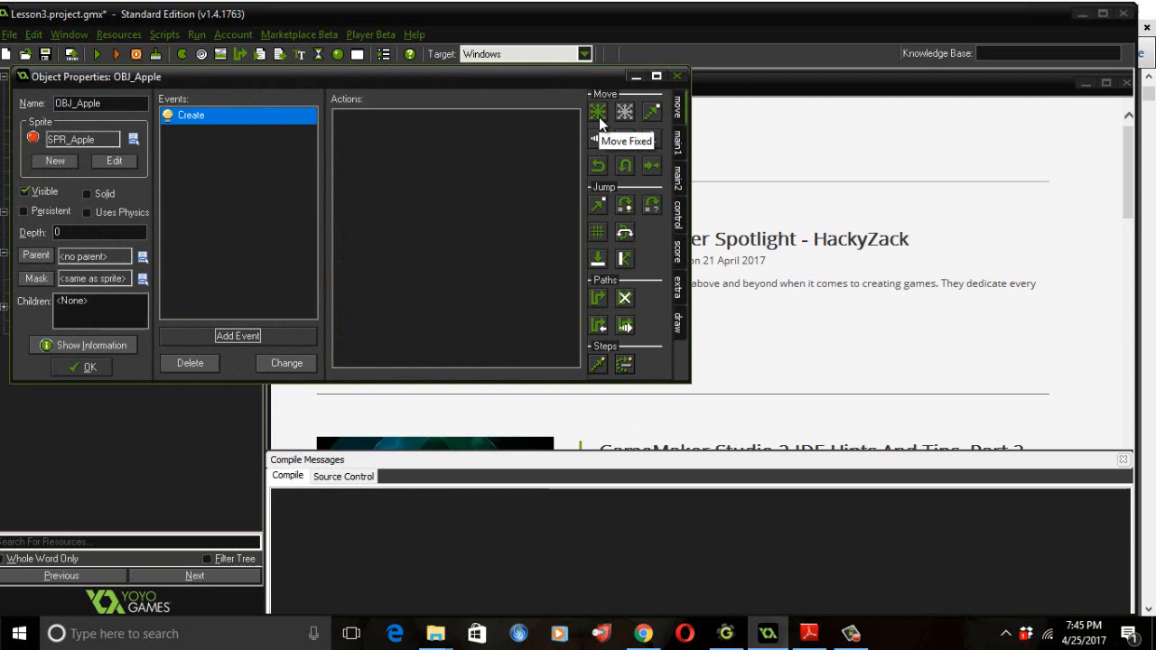
- Add a Move Fixed action to the Create event with all four diagonal directions selected and speed 5
left_click_drag(599, 113, 479, 126)
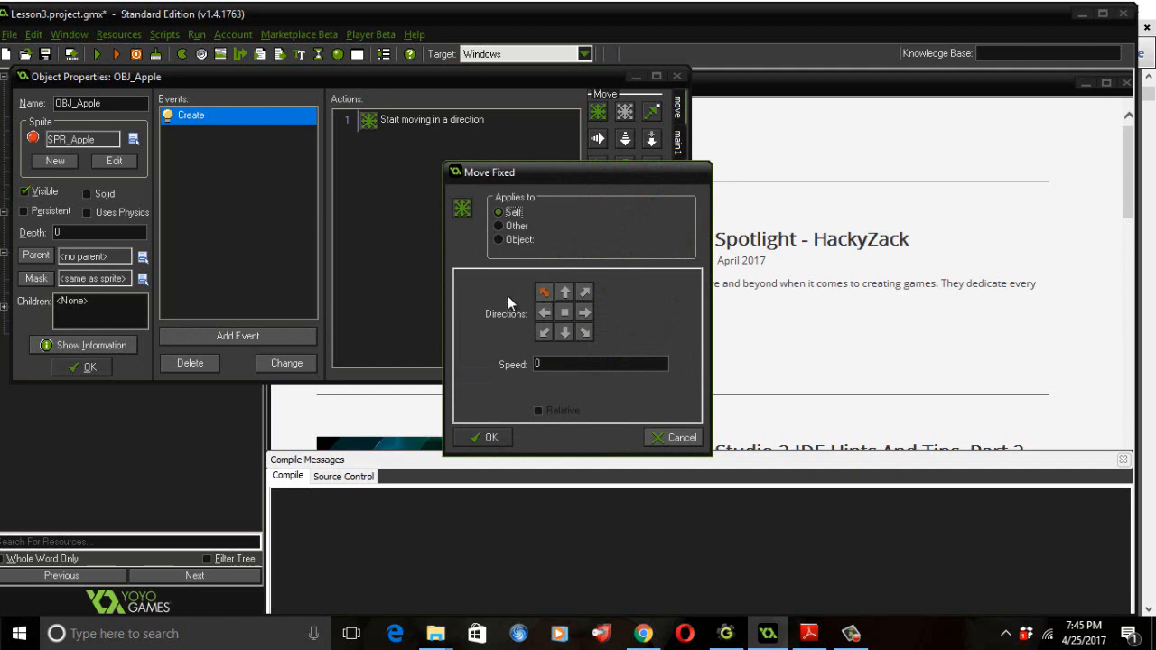
left_click(545, 364)
key("BackSpace")
type("5")
left_click(585, 332)
left_click(543, 292)
left_click(585, 292)
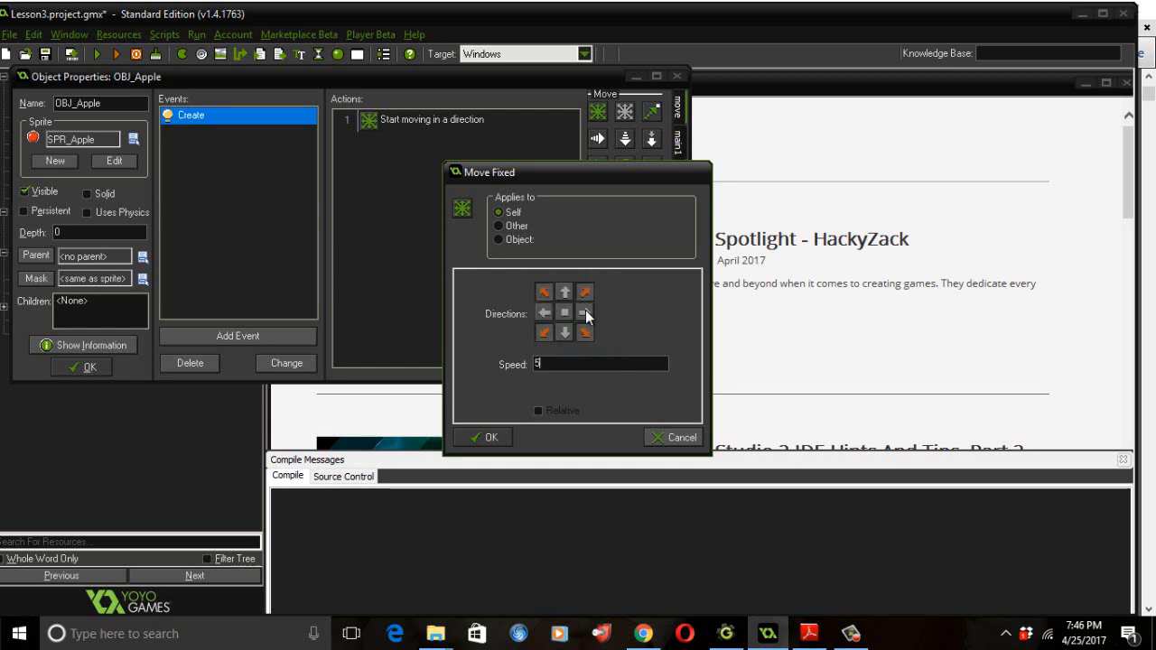
left_click(584, 332)
left_click(565, 313)
left_click(566, 317)
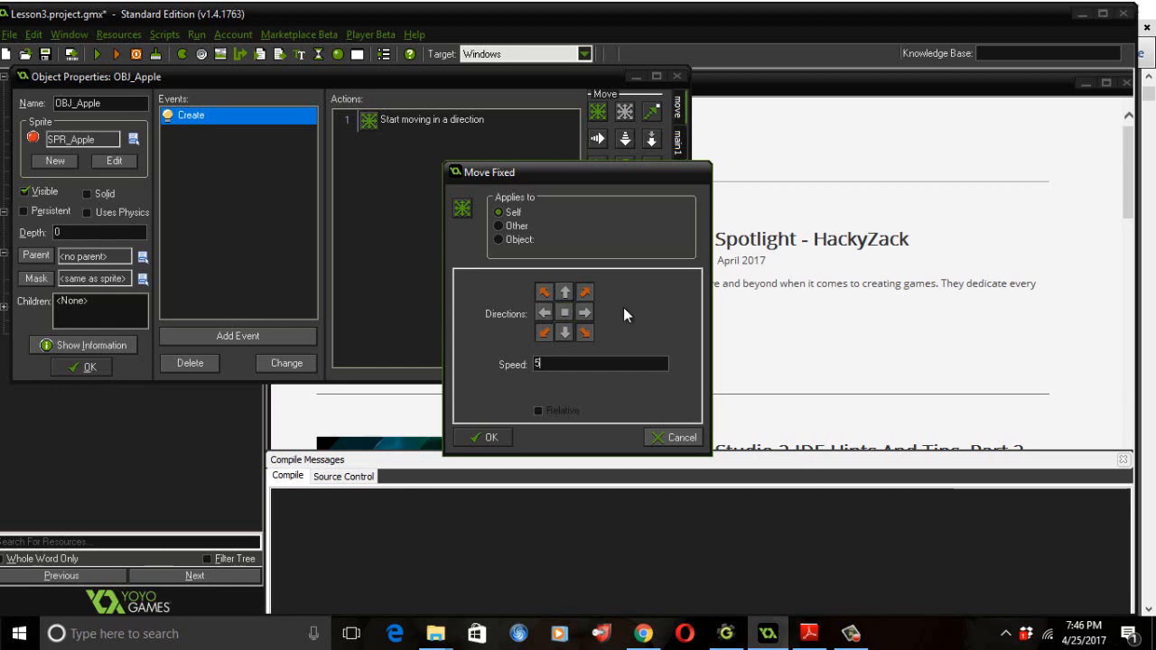
double_click(582, 366)
left_click(493, 438)
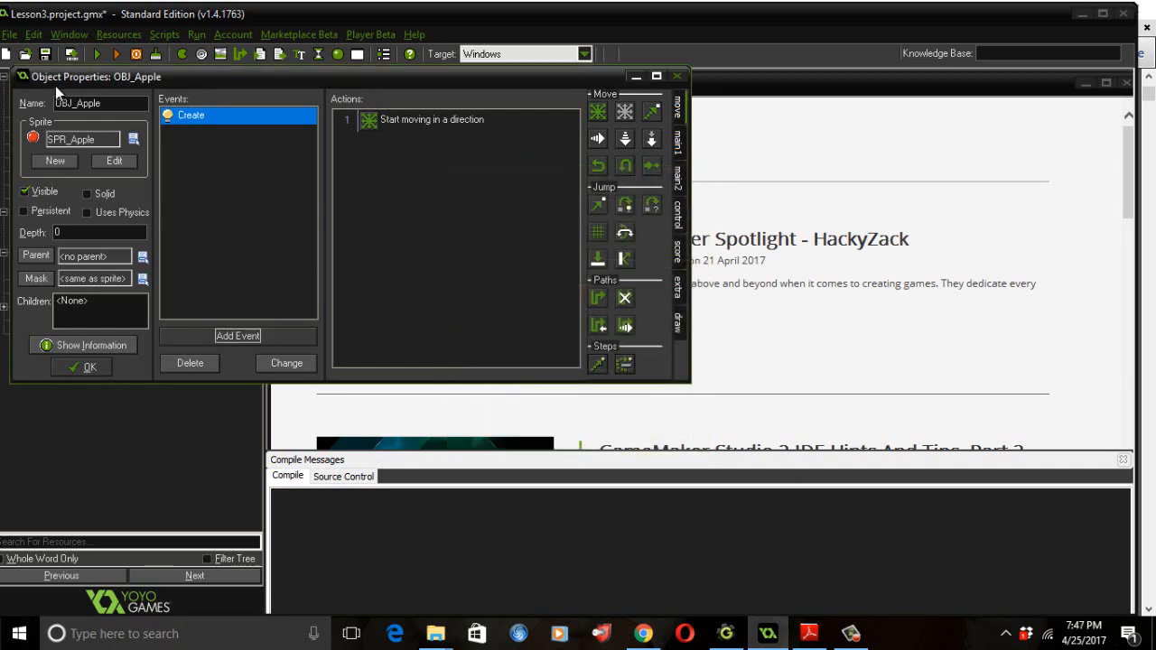
- Save the project, then run the game to test the apple's movement and close the game window
left_click(10, 35)
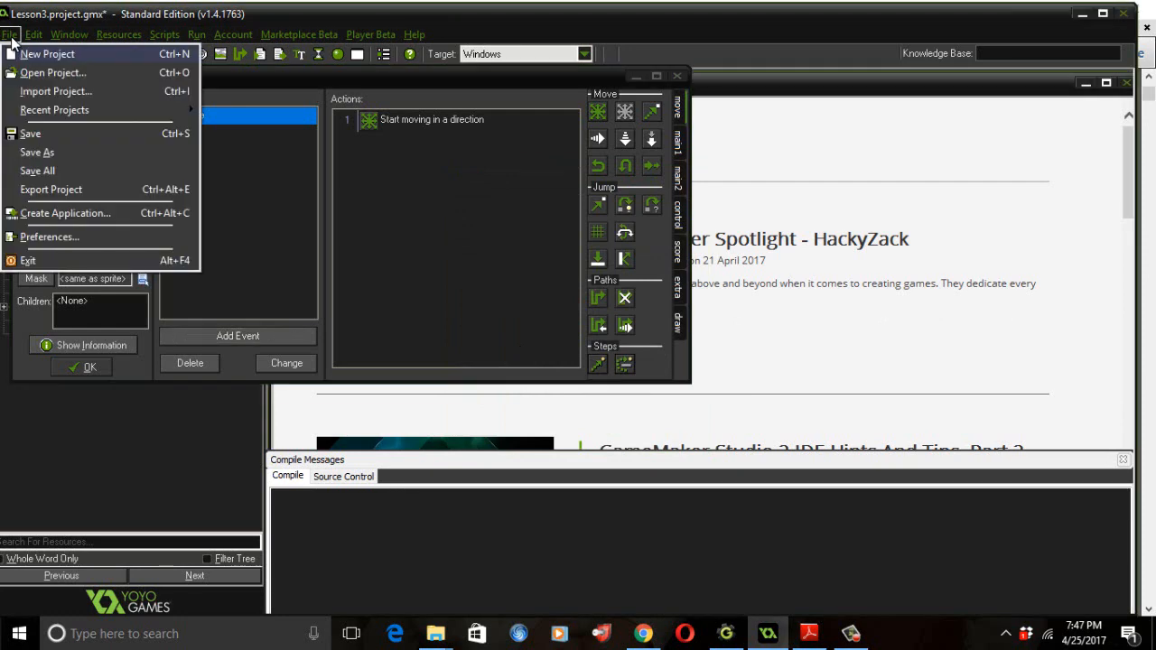
left_click(38, 139)
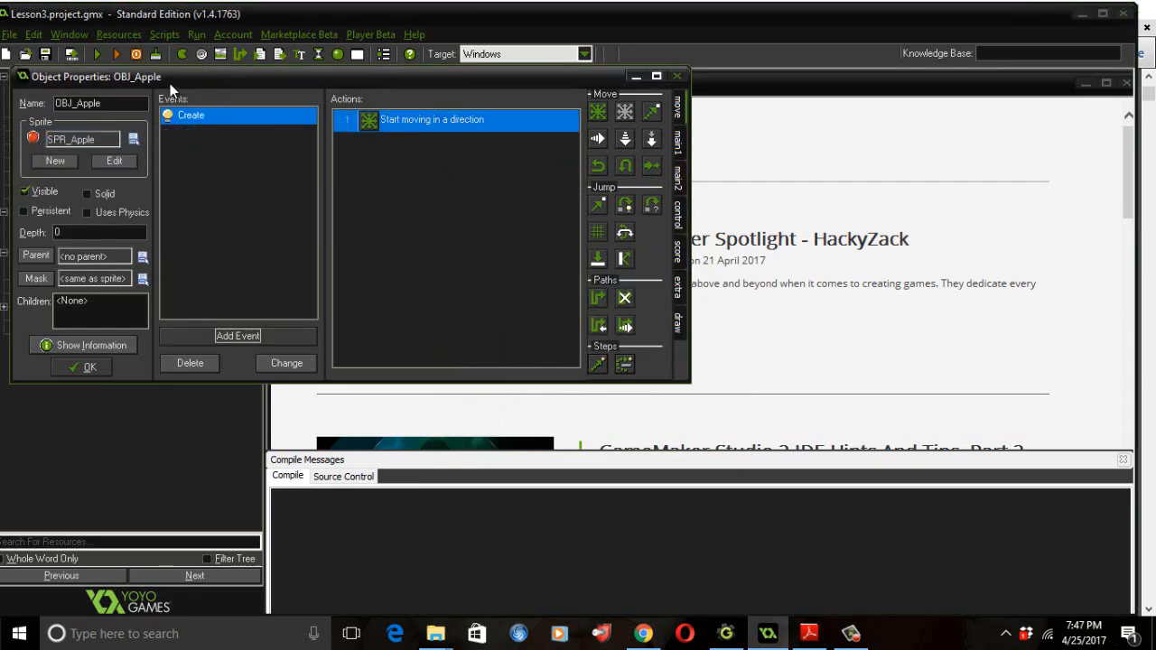
left_click(96, 61)
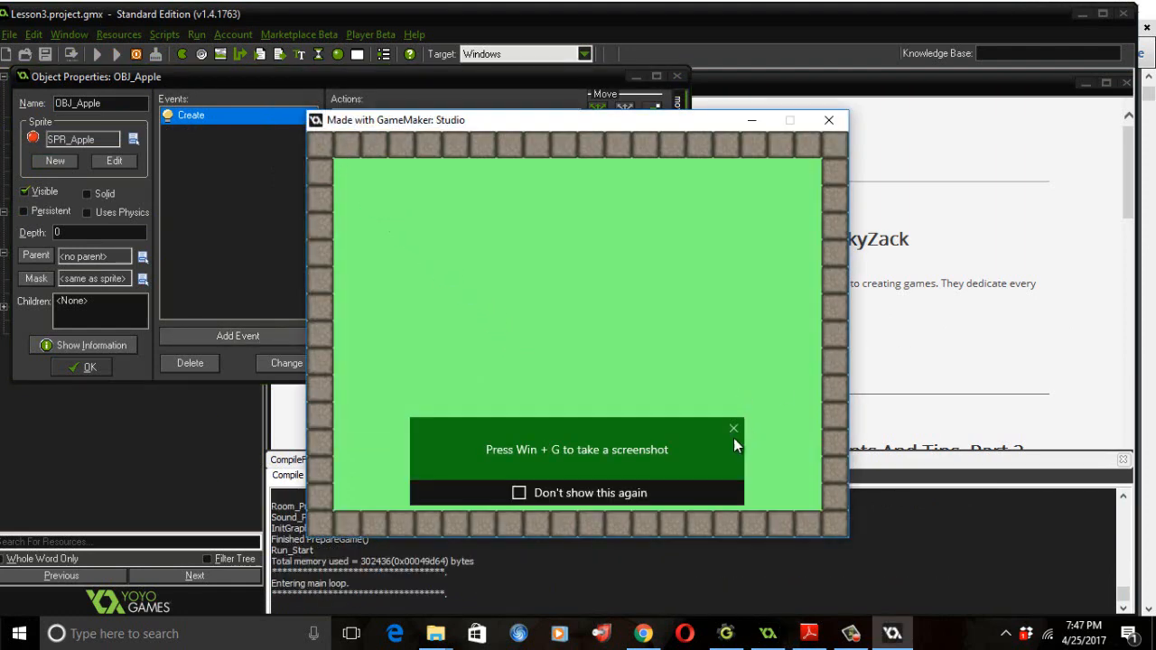
left_click(733, 429)
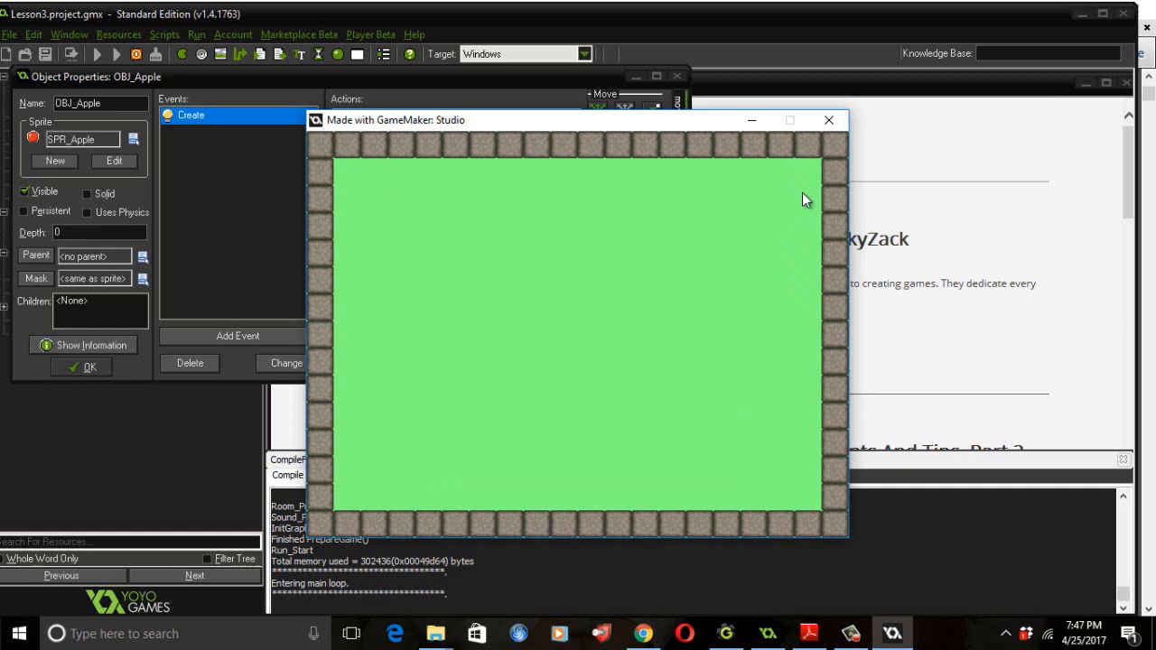
left_click(831, 123)
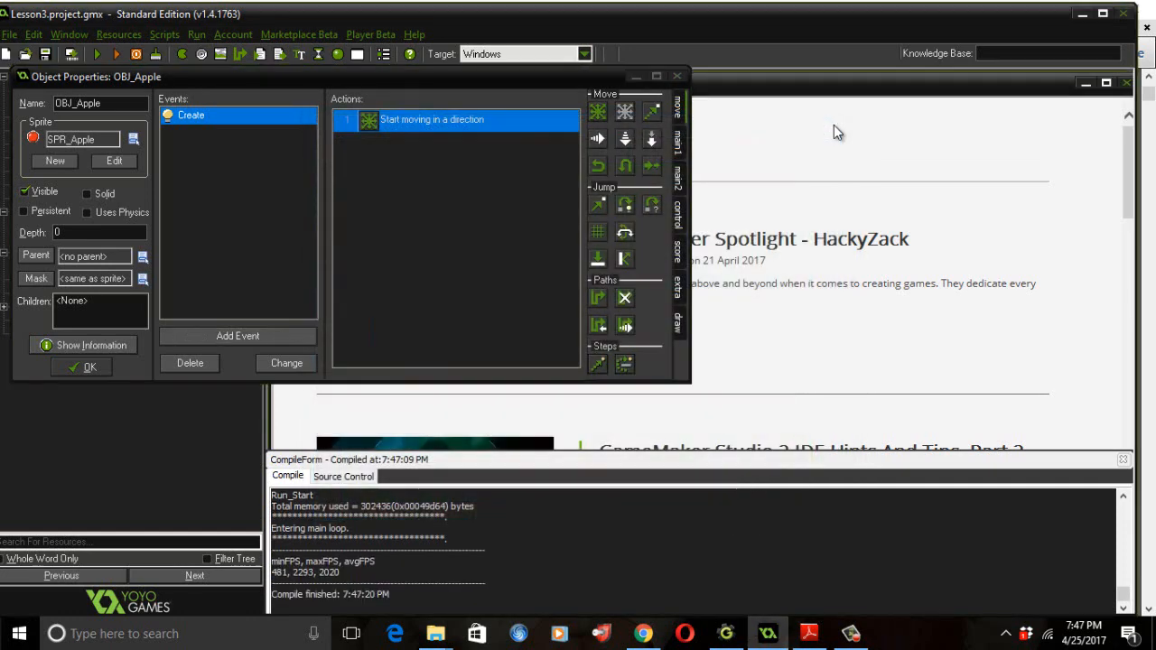
- Add a collision event with OBJ_Wall to OBJ_Apple, containing a Bounce action set to not precisely against solid objects
left_click(259, 342)
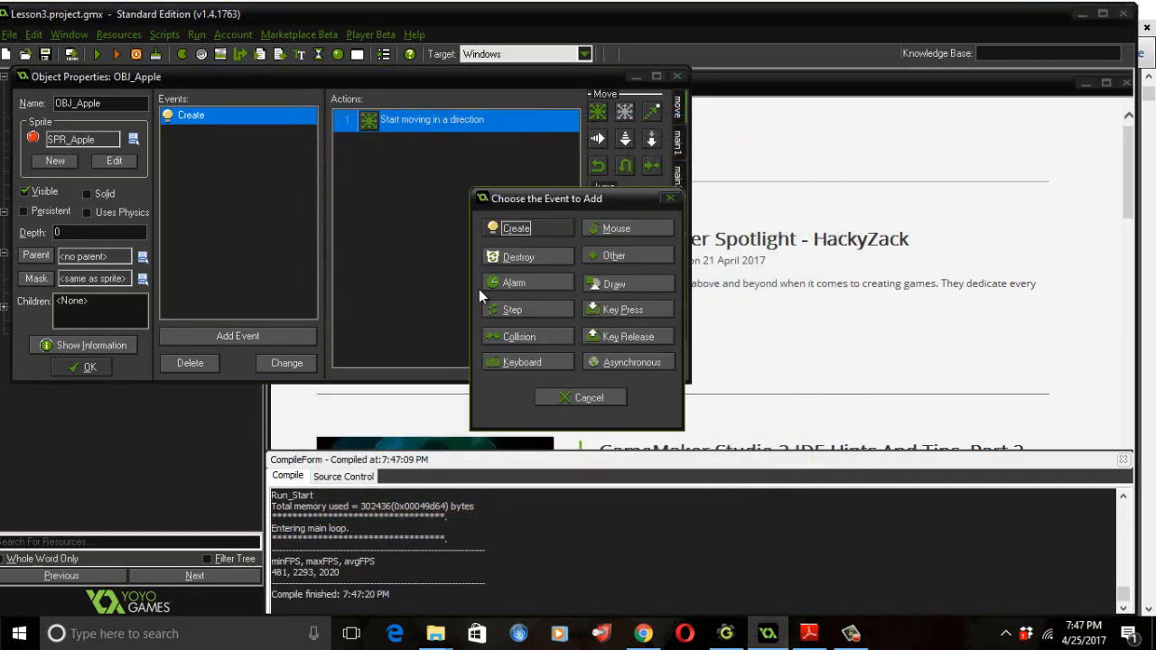
left_click(519, 338)
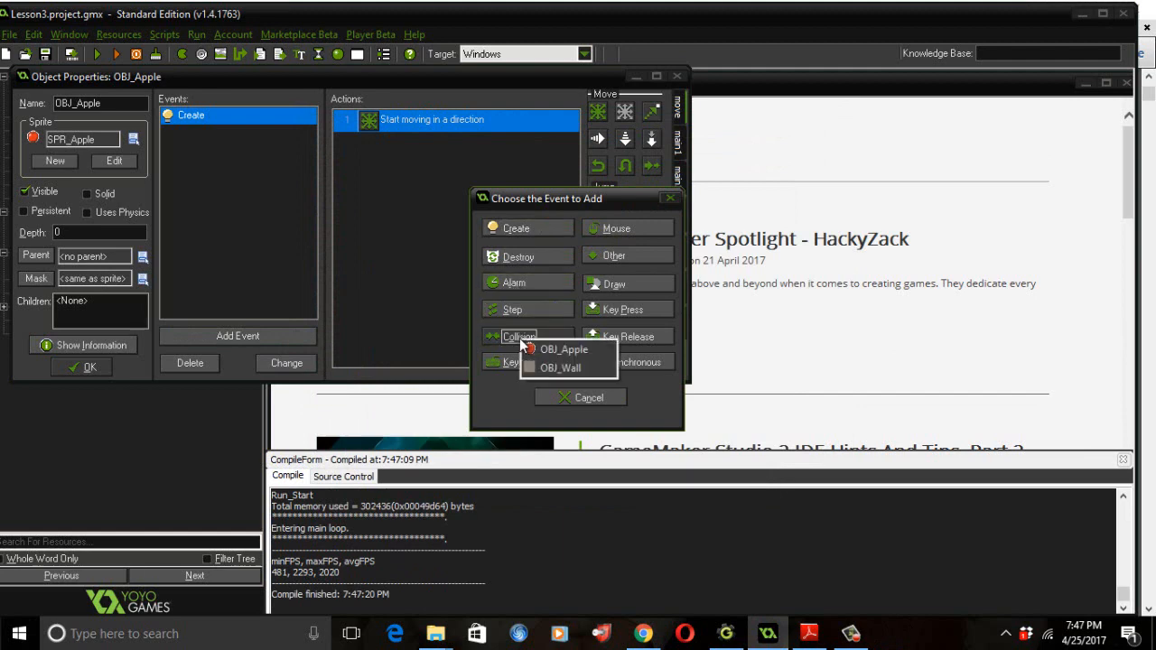
left_click(553, 368)
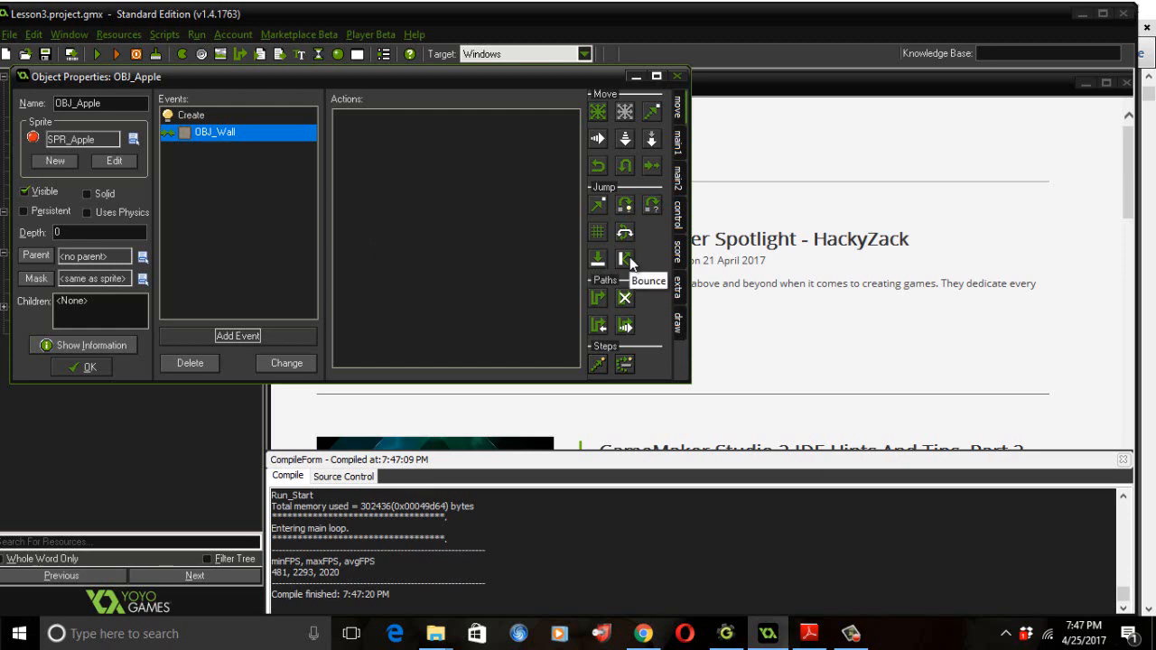
left_click_drag(431, 171, 420, 140)
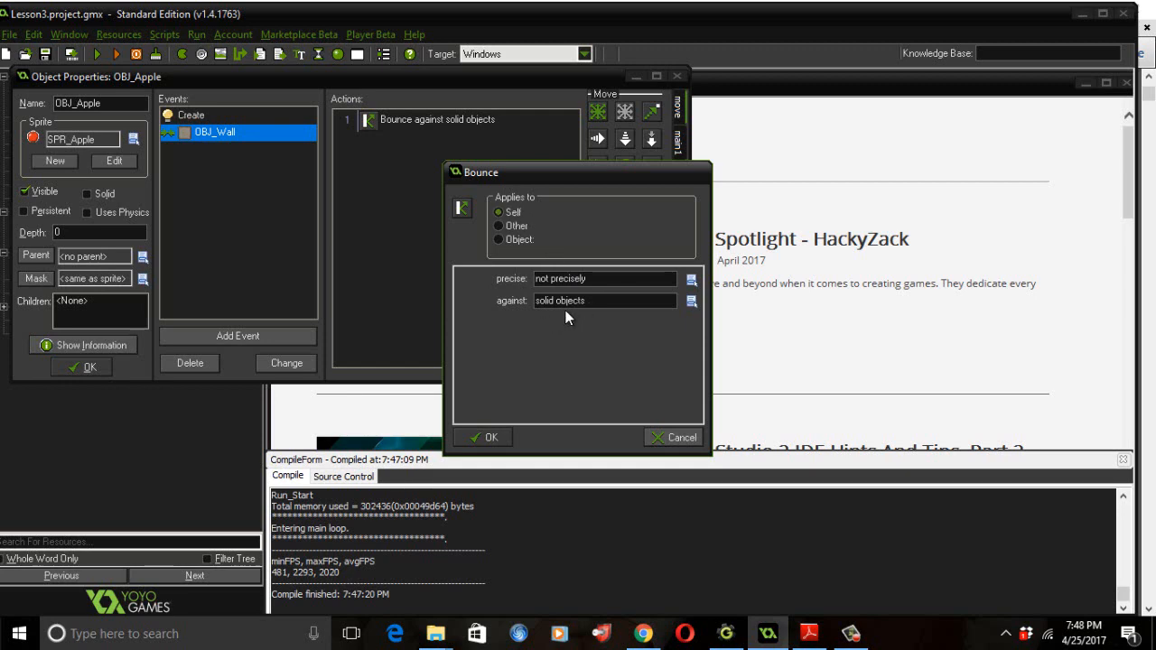
left_click(497, 437)
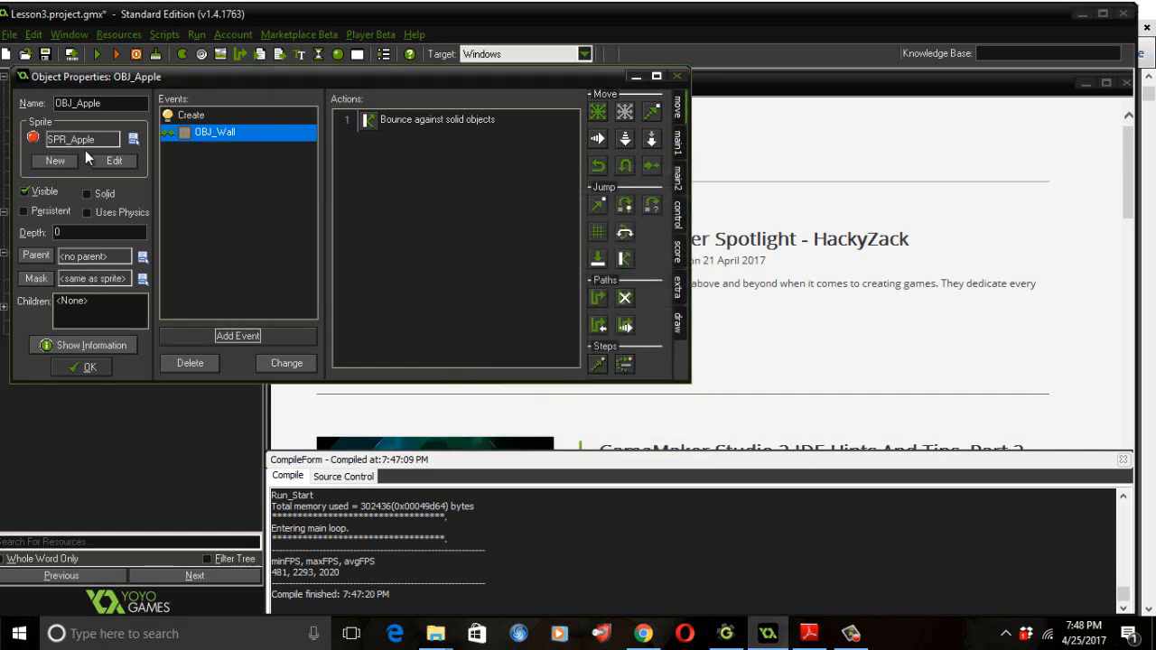
- Save the project, run the game to check how the apple bounces off the walls, and close the game window
left_click(10, 36)
left_click(27, 134)
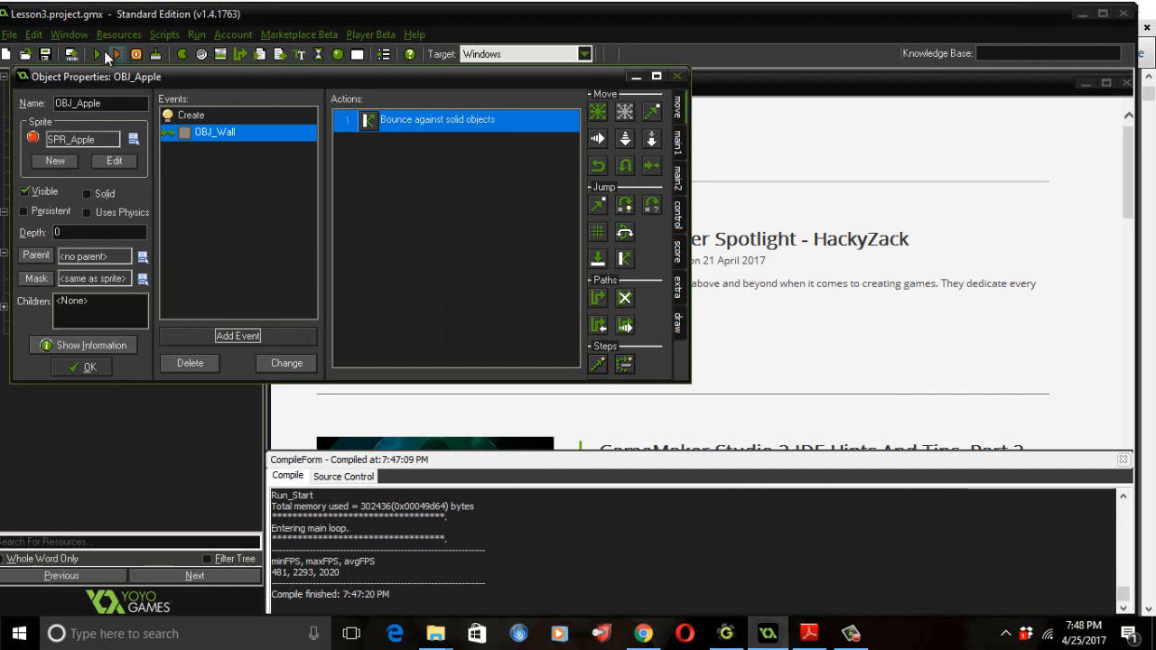
left_click(101, 50)
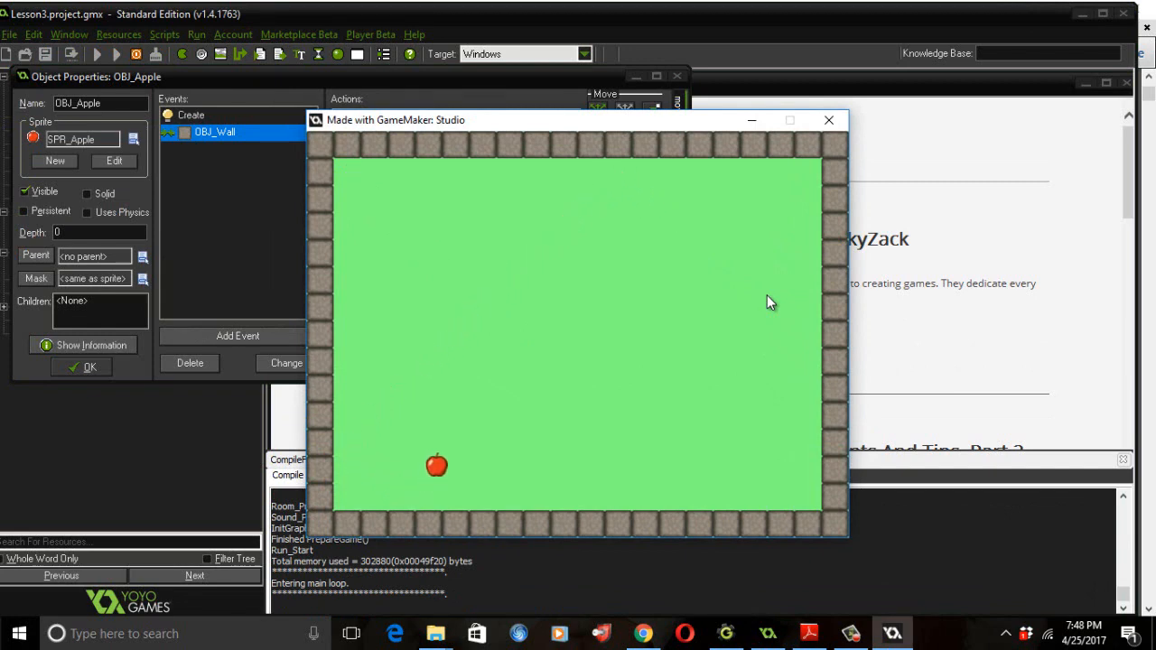
left_click(828, 120)
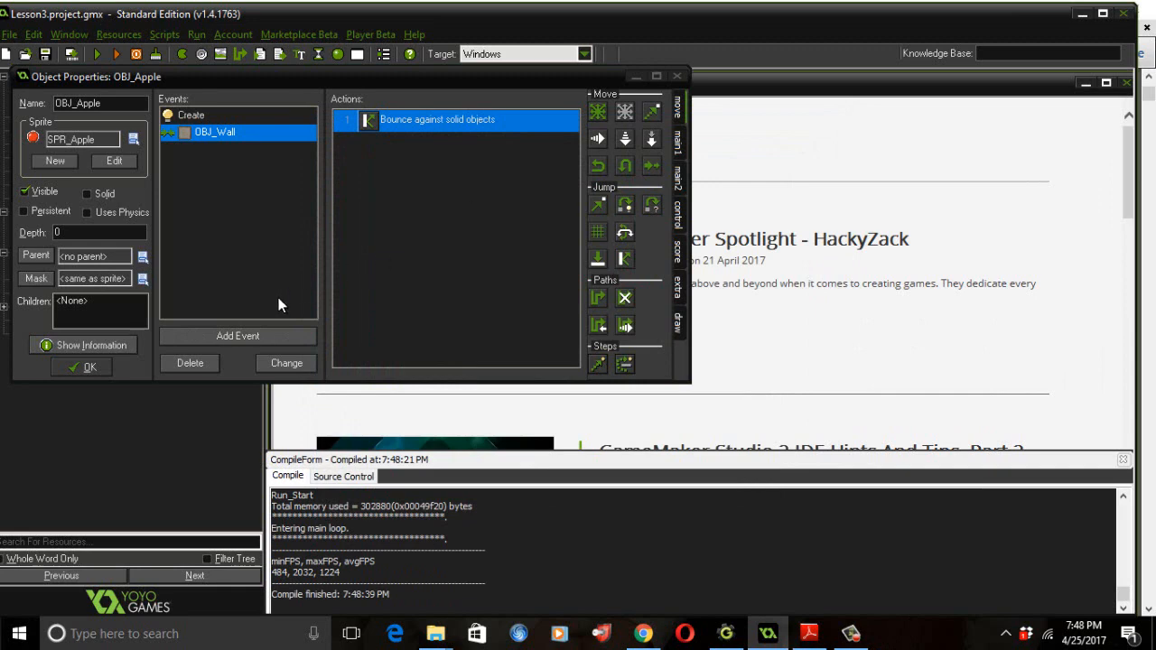
- Add a Left Pressed mouse event to OBJ_Apple
left_click(254, 336)
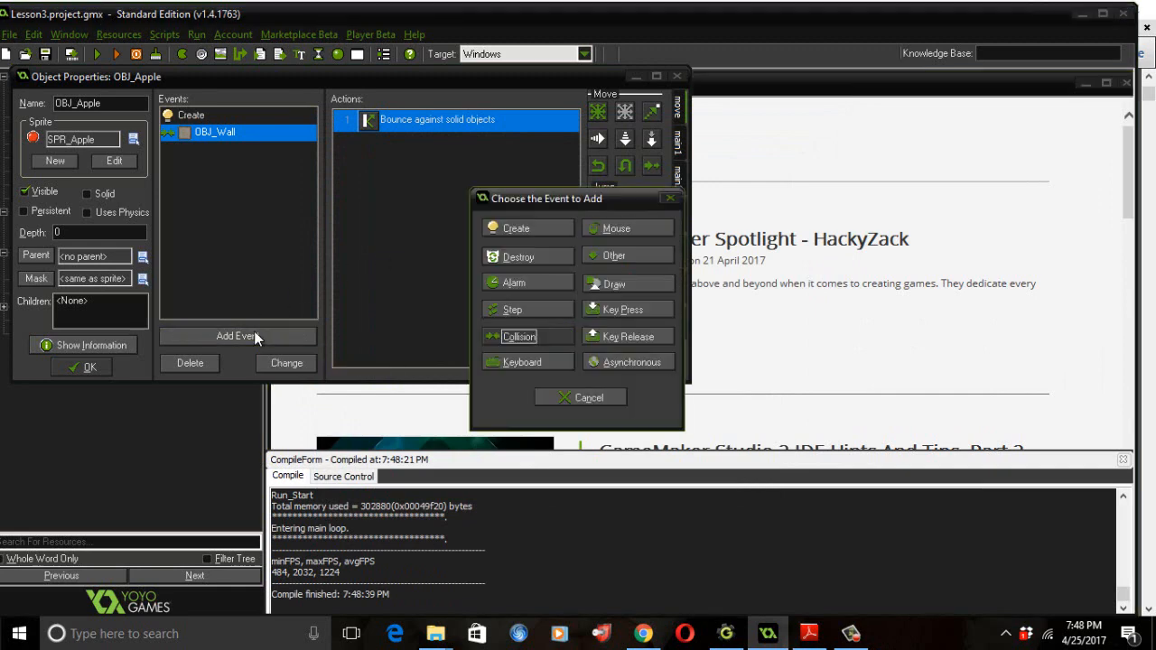
left_click(622, 231)
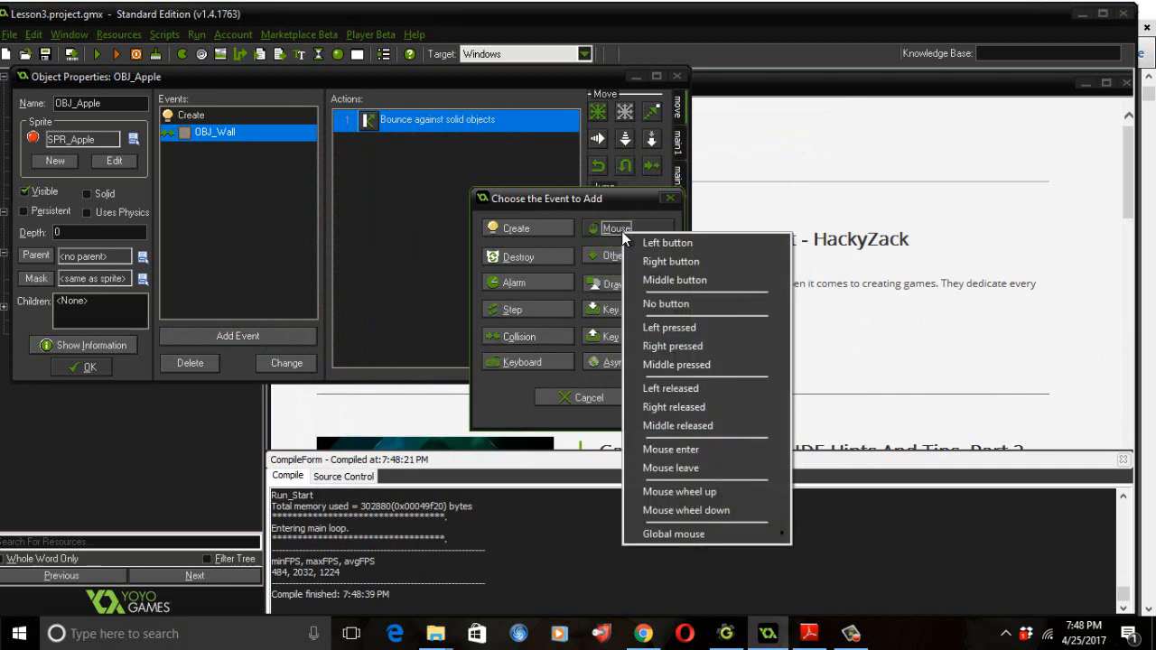
left_click(655, 327)
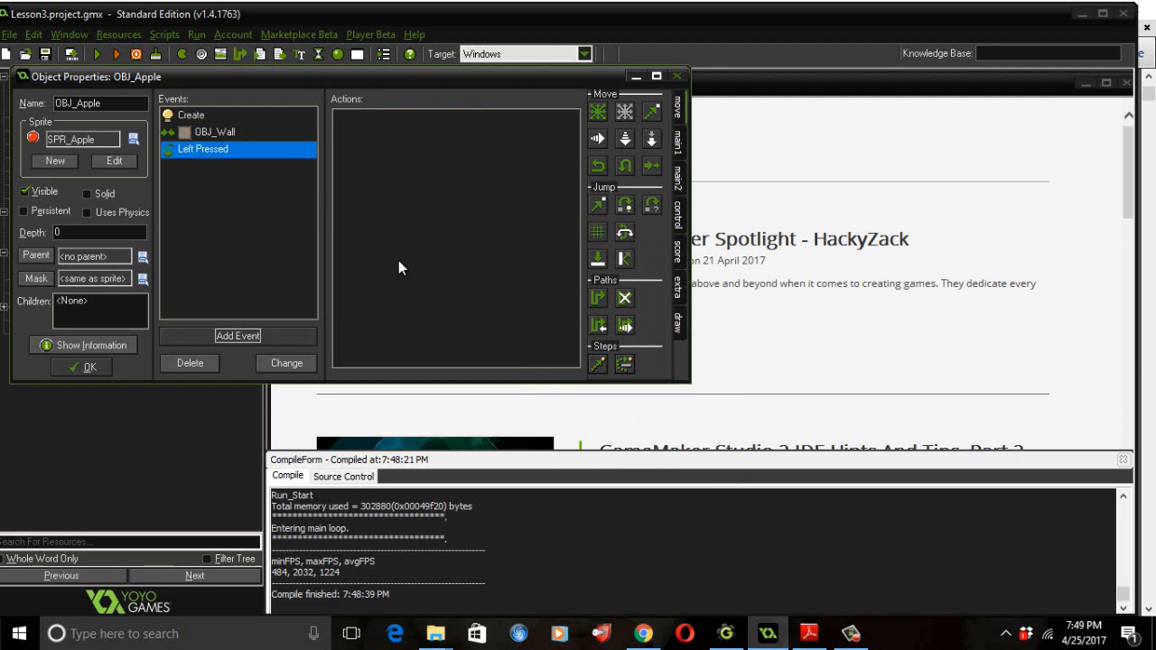
- Add a Set Score action with new score 10 and Relative enabled to OBJ_Apple's Left Pressed event
left_click(680, 248)
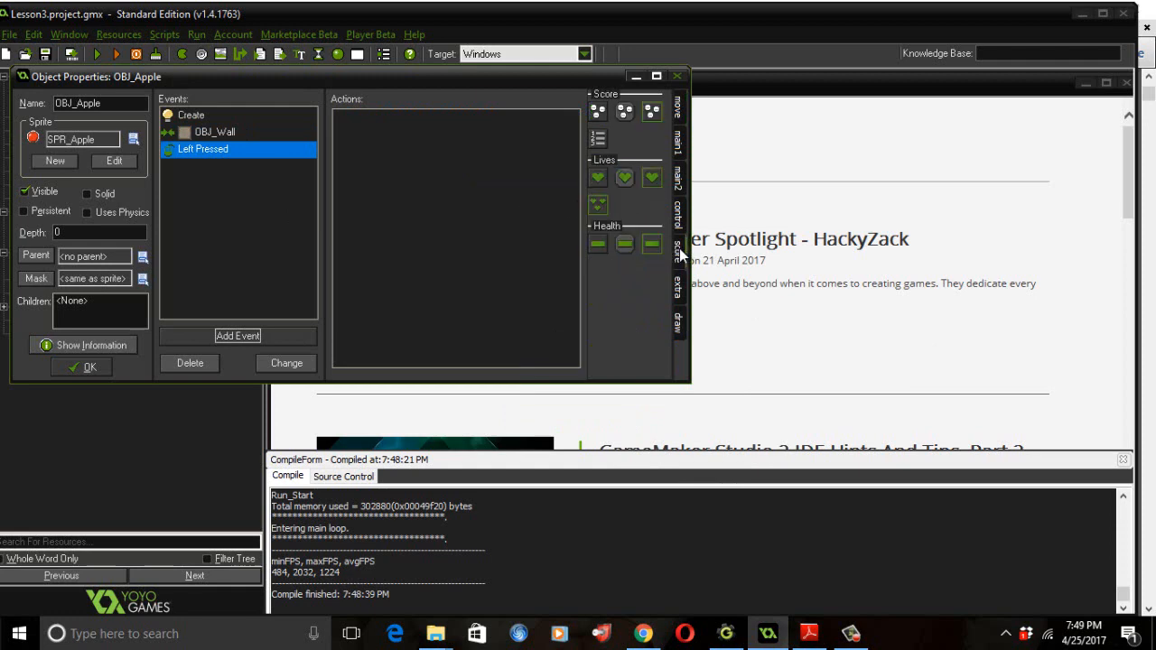
left_click_drag(598, 111, 534, 131)
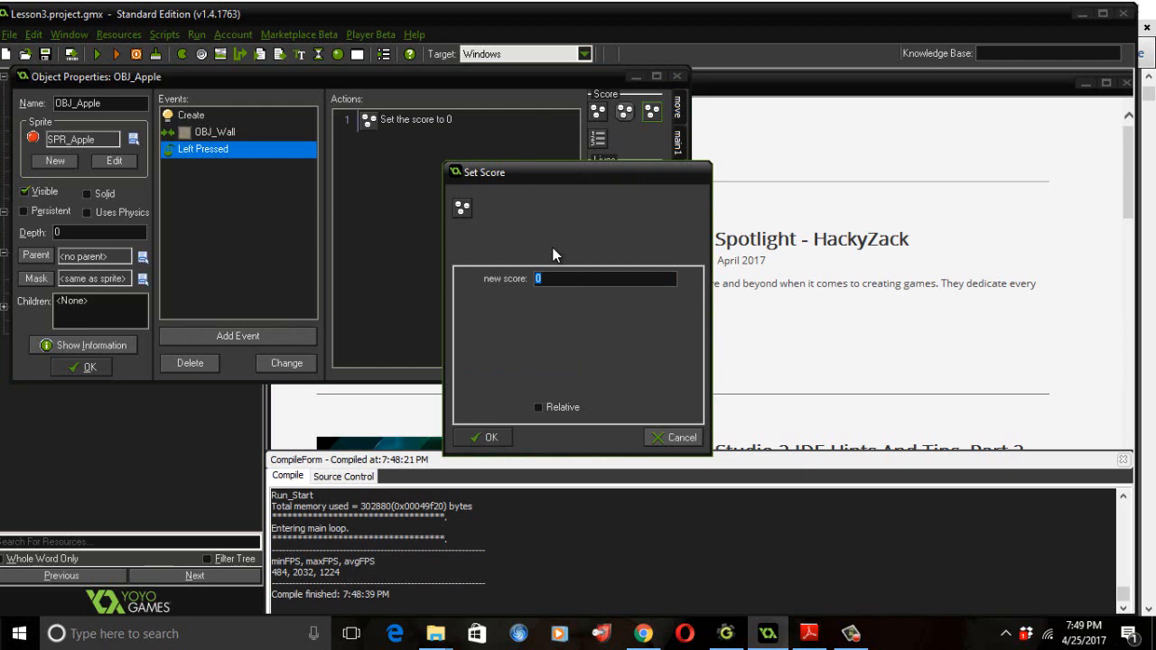
type("10")
left_click(475, 440)
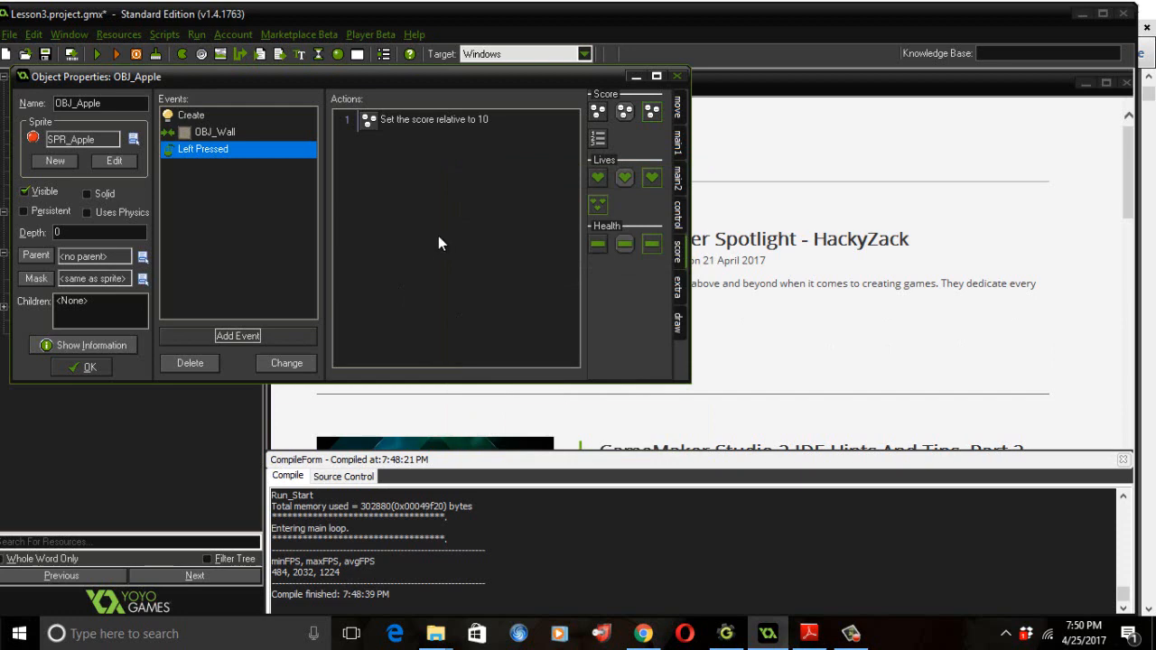
- Save the project and close the OBJ_Apple properties, keeping the changes
left_click(10, 36)
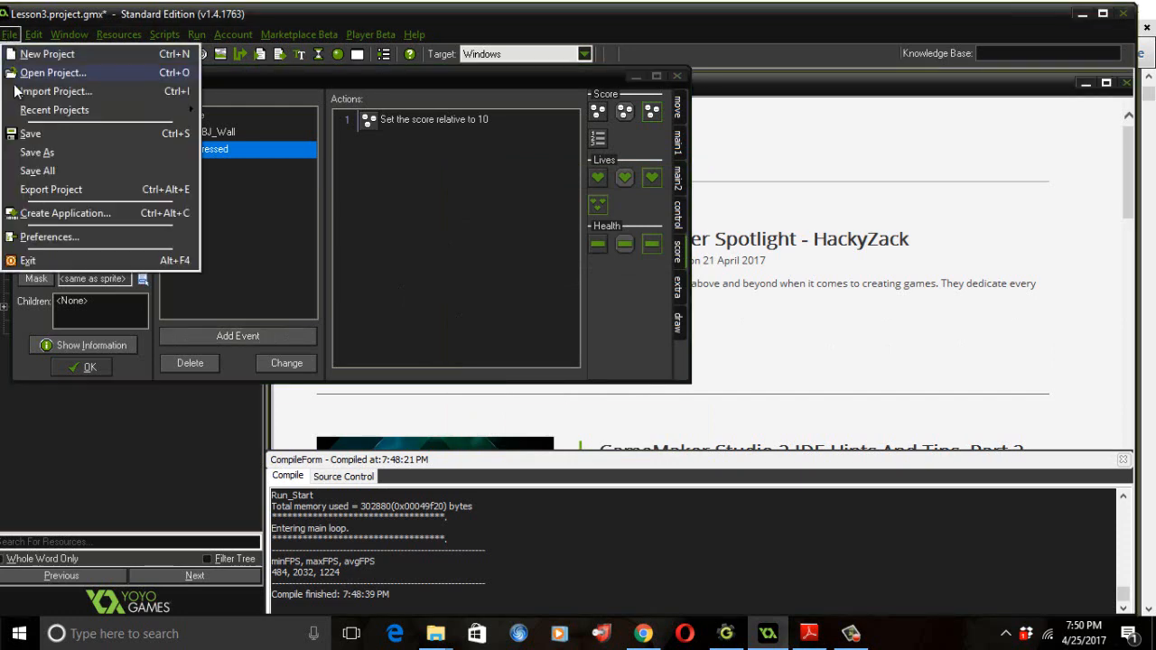
left_click(40, 143)
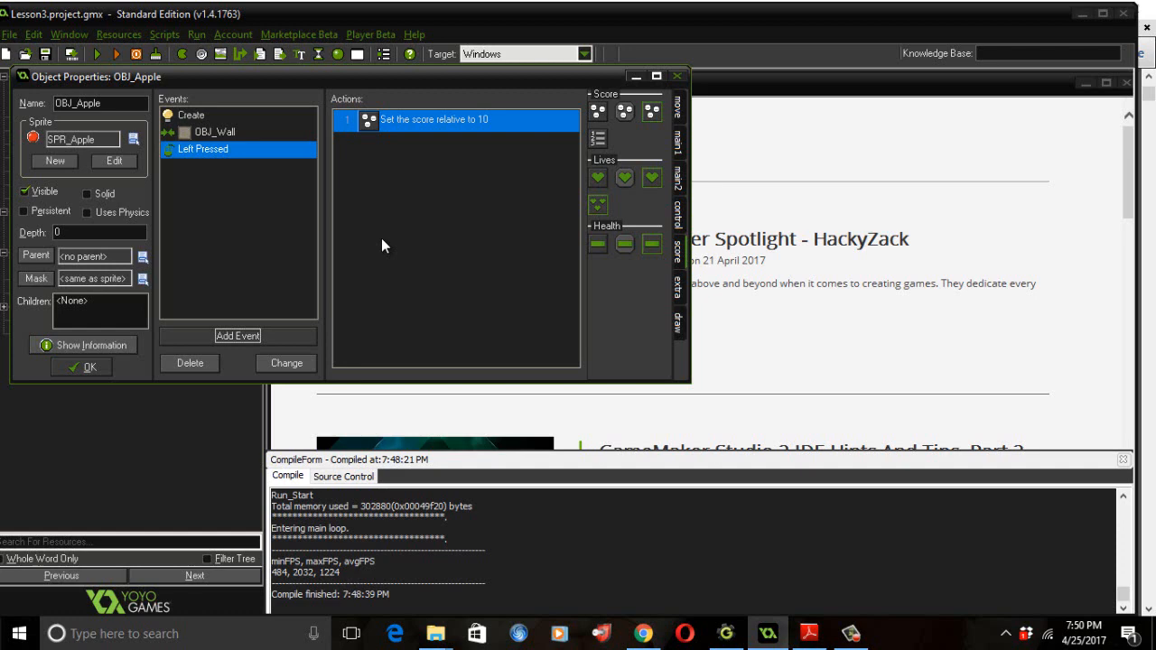
left_click(109, 367)
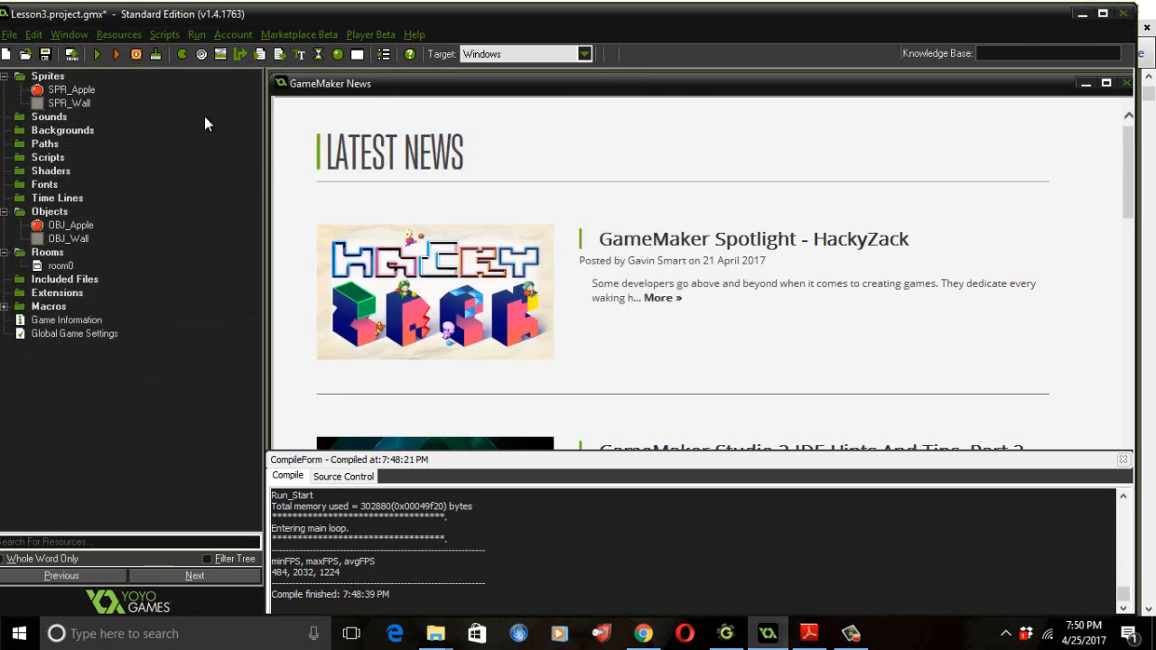
- Create a new object without a sprite and name it OBJ_Controller
left_click(338, 55)
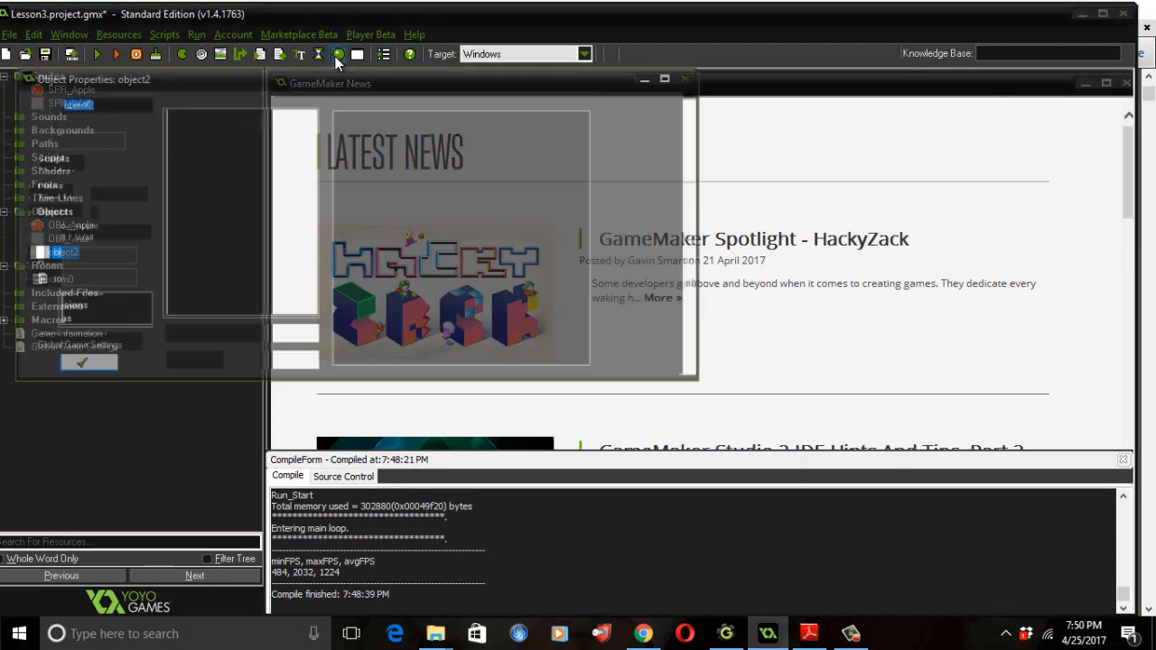
left_click(118, 111)
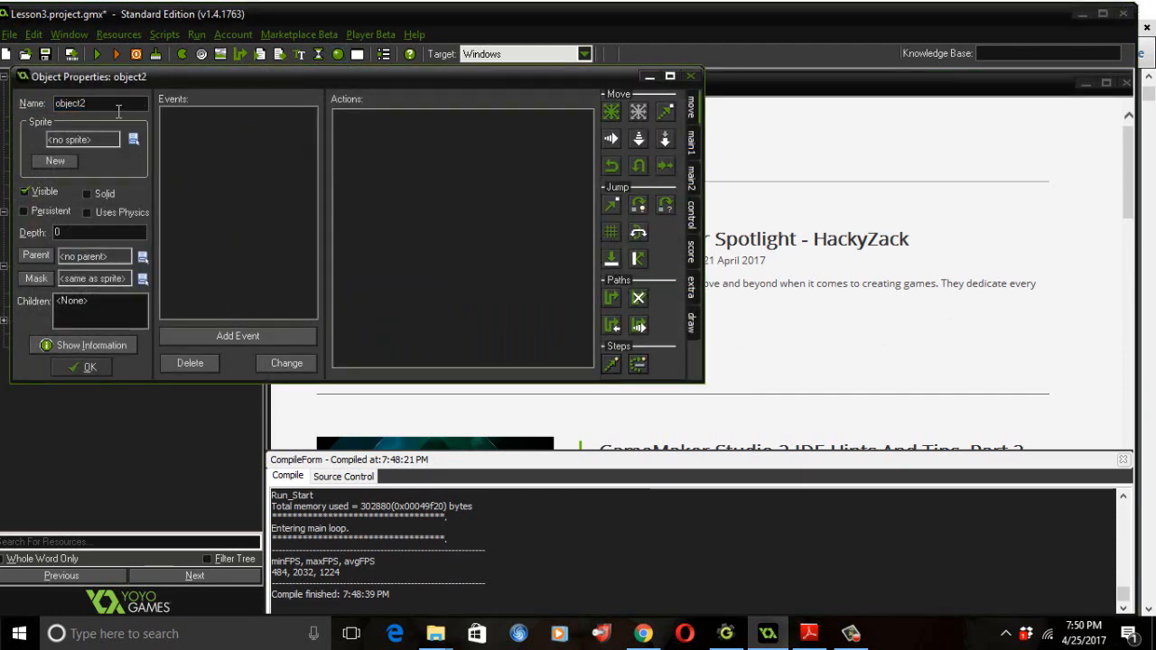
key("BackSpace")
key("BackSpace")
key("BackSpace")
key("BackSpace")
key("BackSpace")
key("BackSpace")
key("BackSpace")
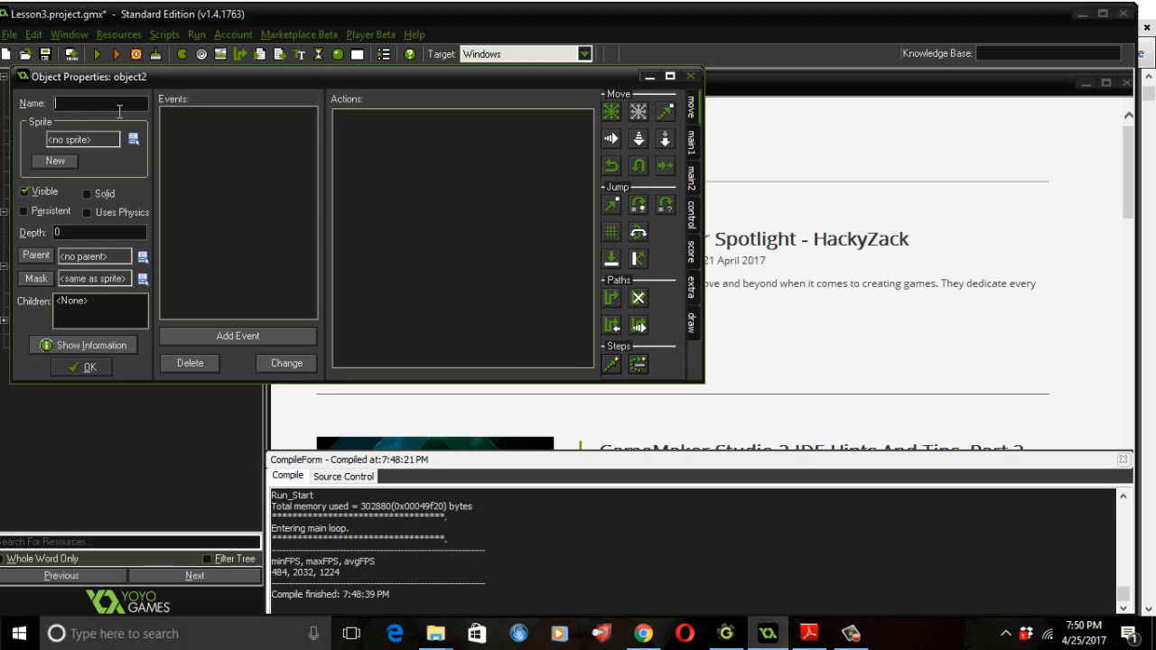
type("Ou")
key("BackSpace")
type("B")
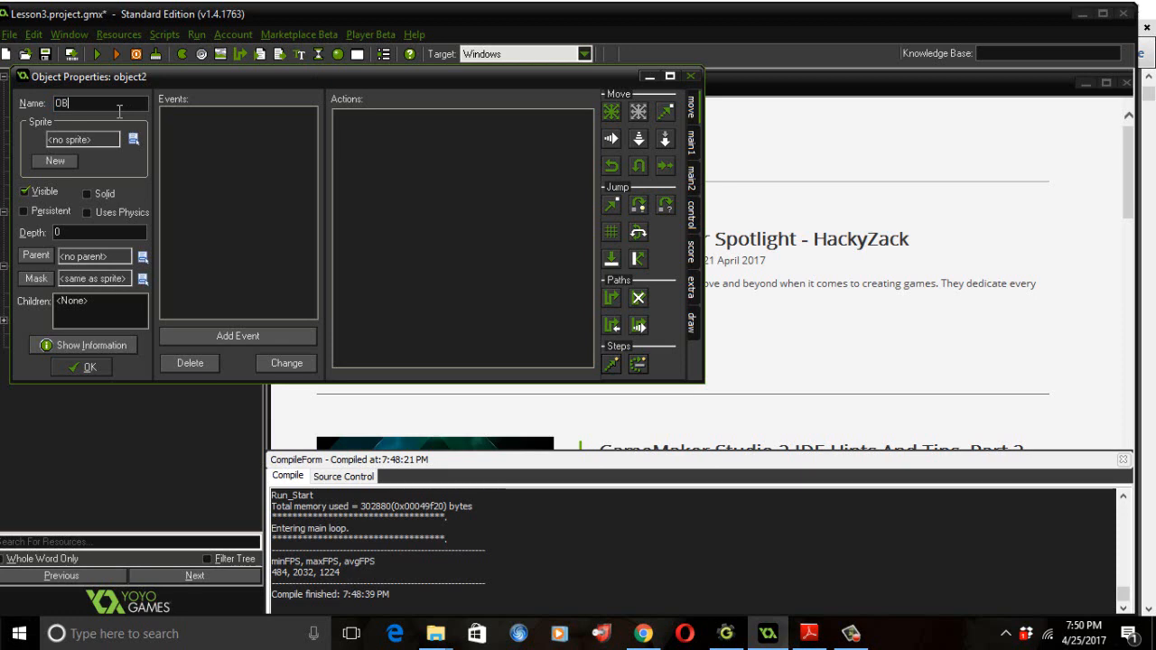
type("J_Con")
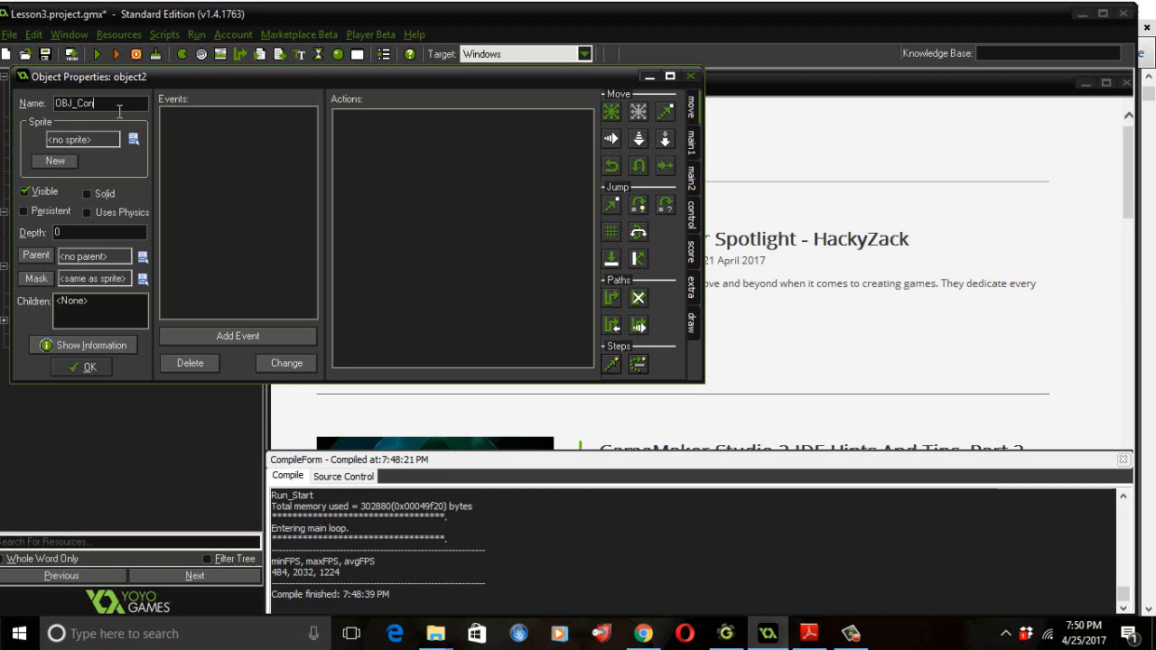
type("troller")
left_click(187, 126)
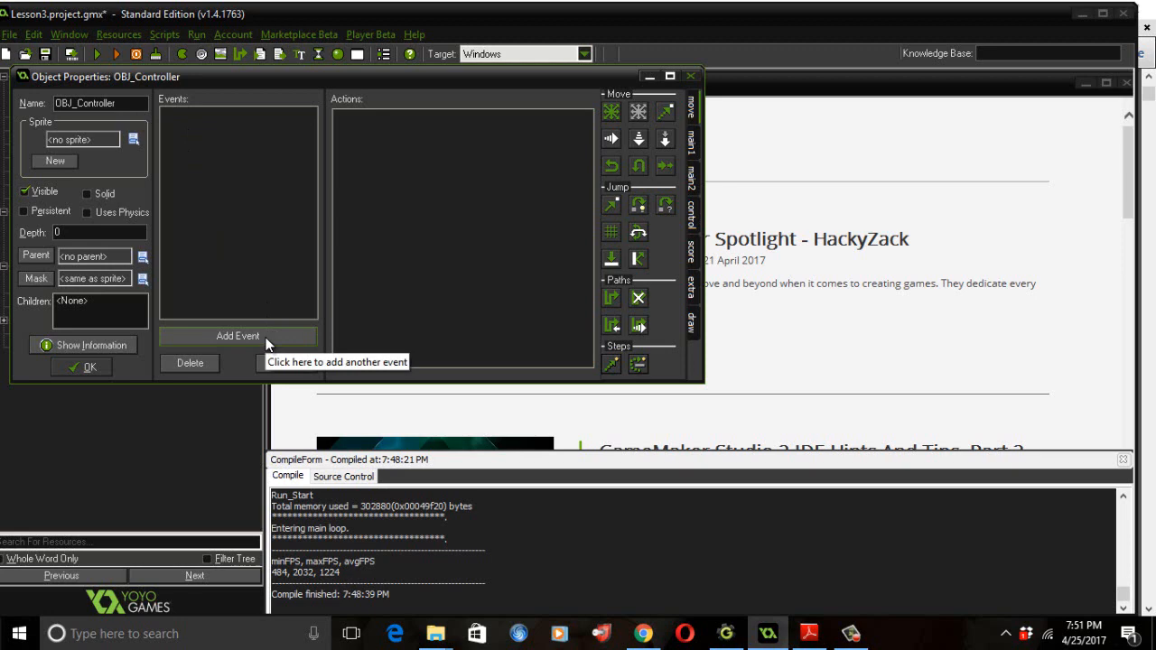
- Add a Draw event to OBJ_Controller
left_click(237, 336)
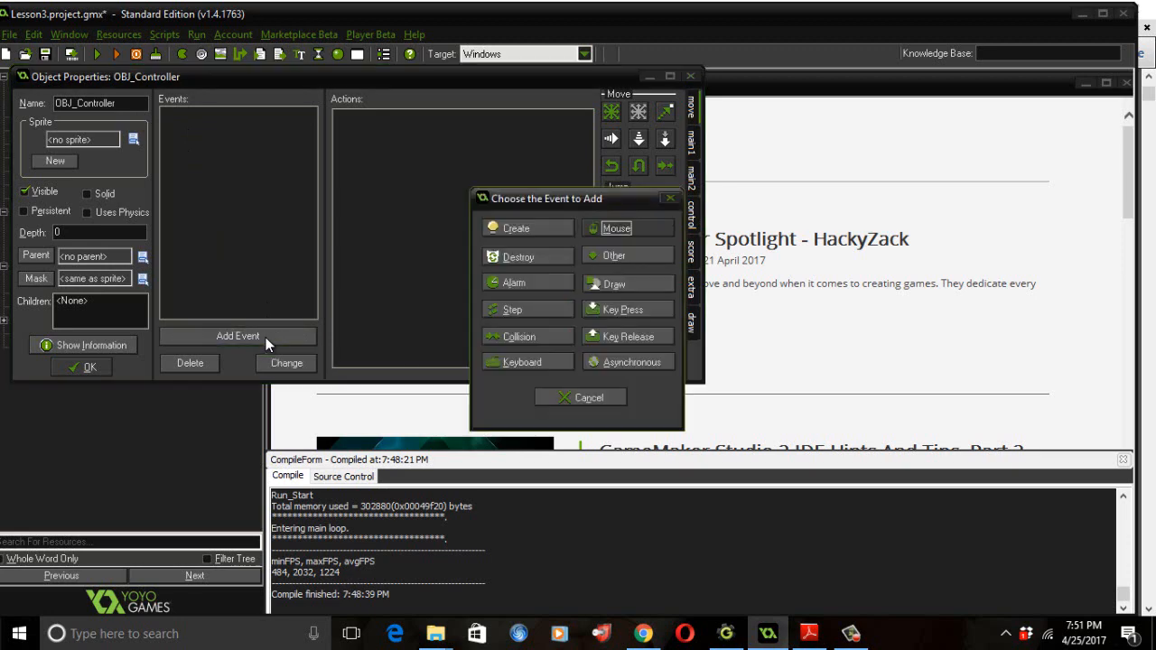
left_click(618, 286)
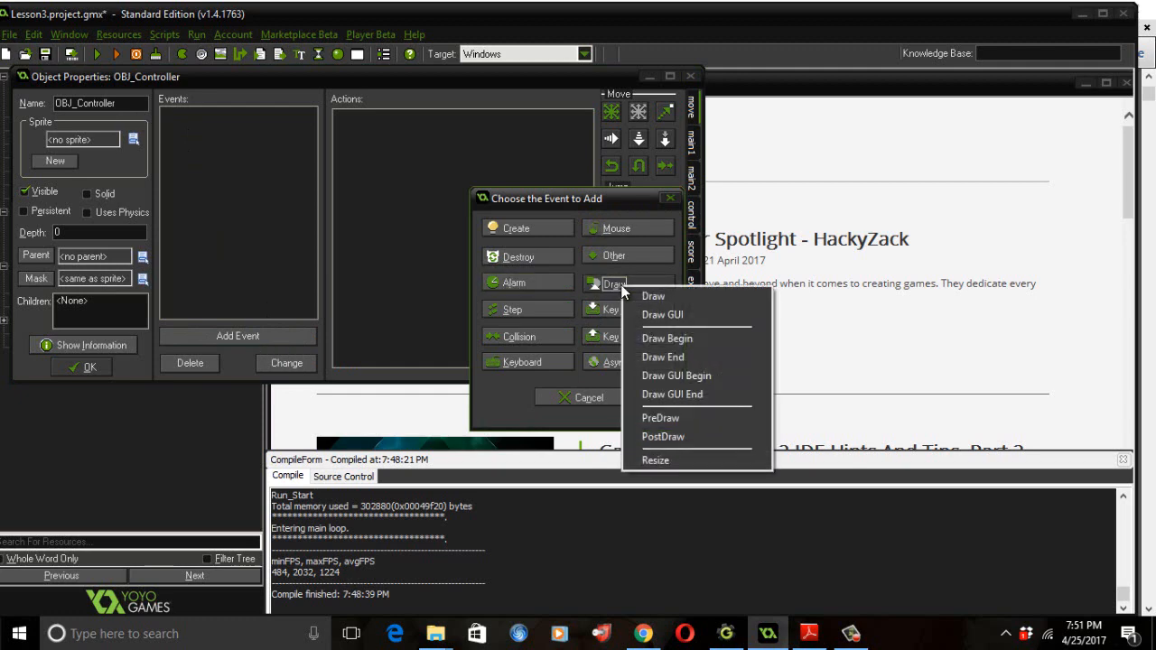
left_click(647, 293)
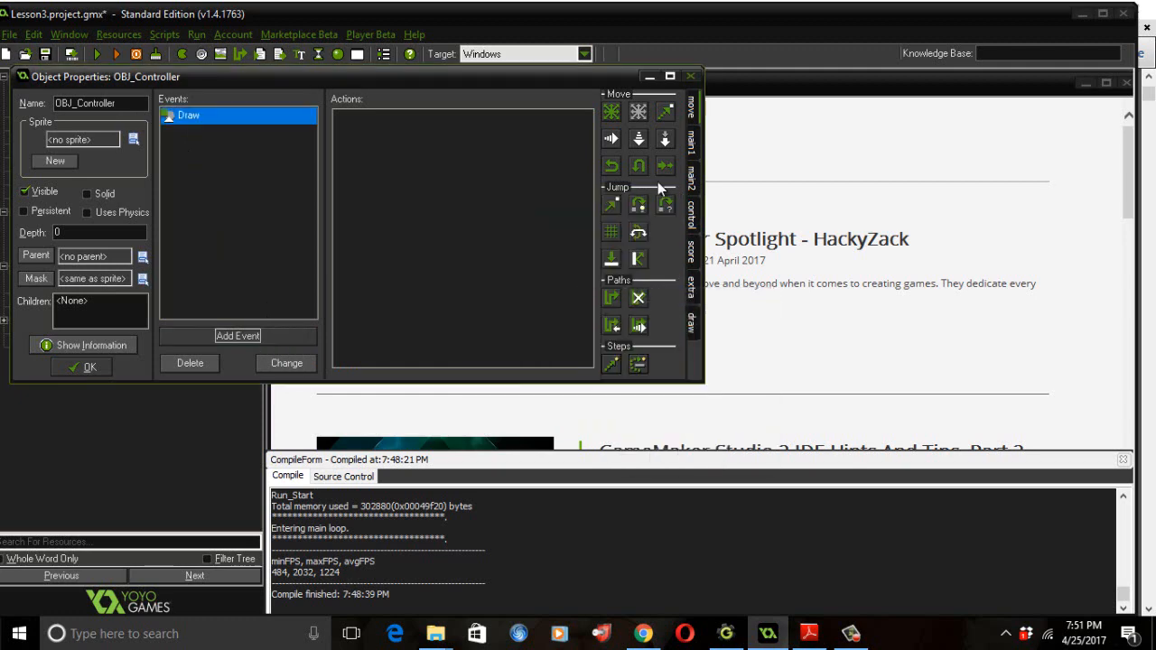
- Add a Draw Score action at x 64, y 64 with Relative enabled to OBJ_Controller's Draw event and confirm the object
left_click(691, 252)
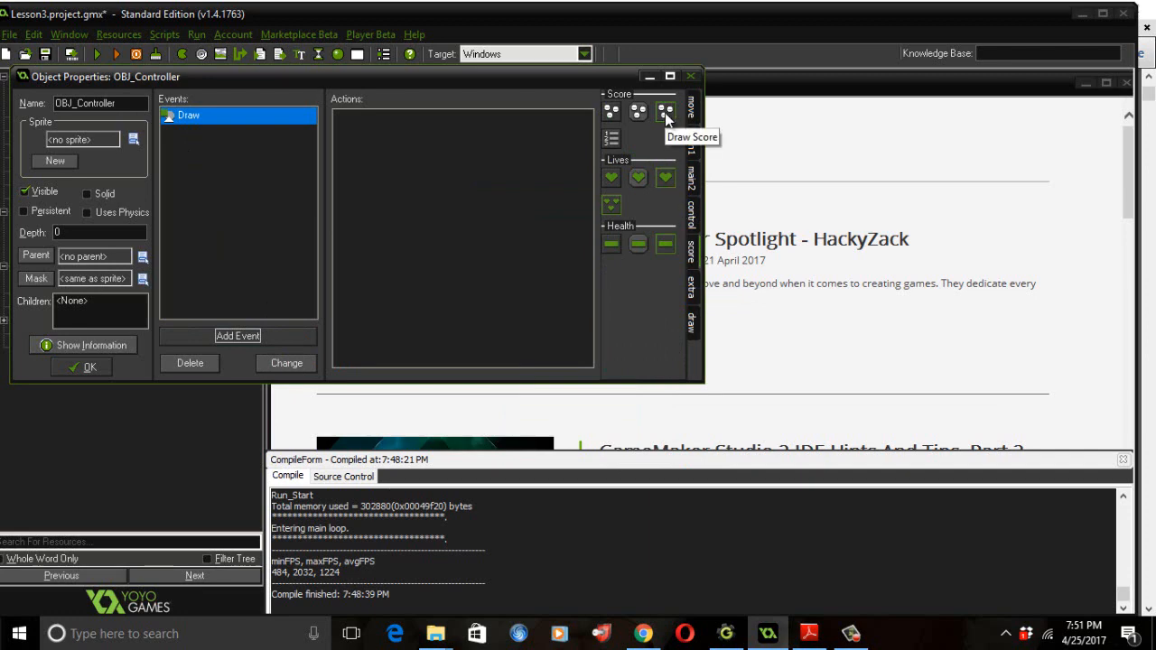
left_click_drag(666, 115, 403, 155)
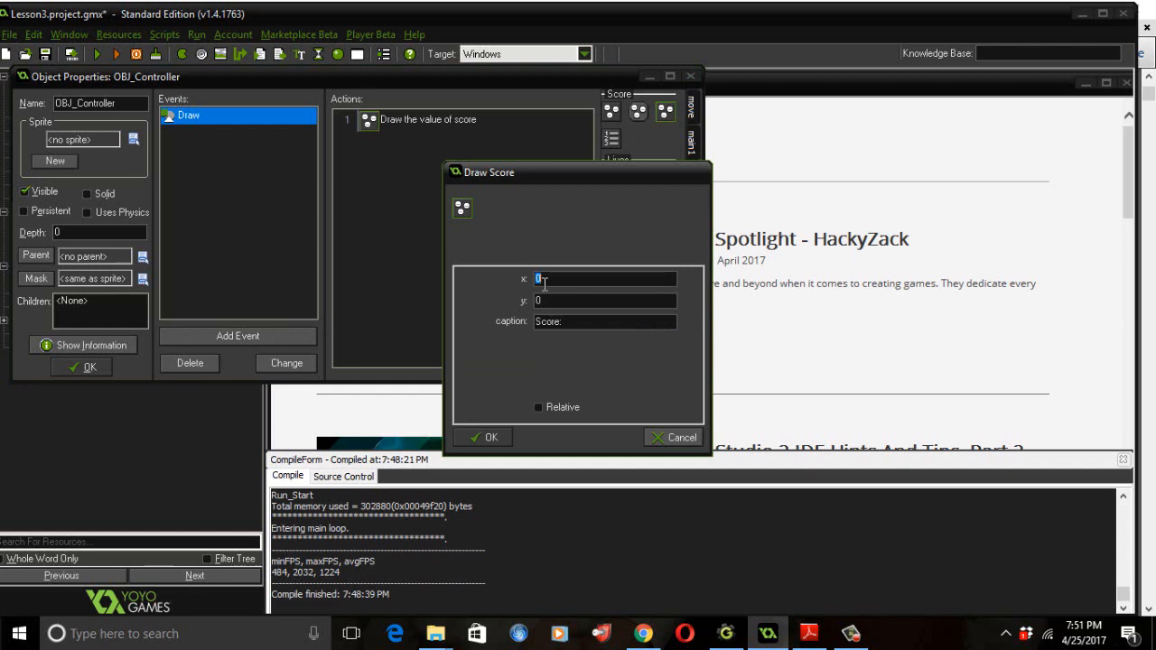
key("BackSpace")
type("64")
left_click(553, 301)
key("BackSpace")
type("6")
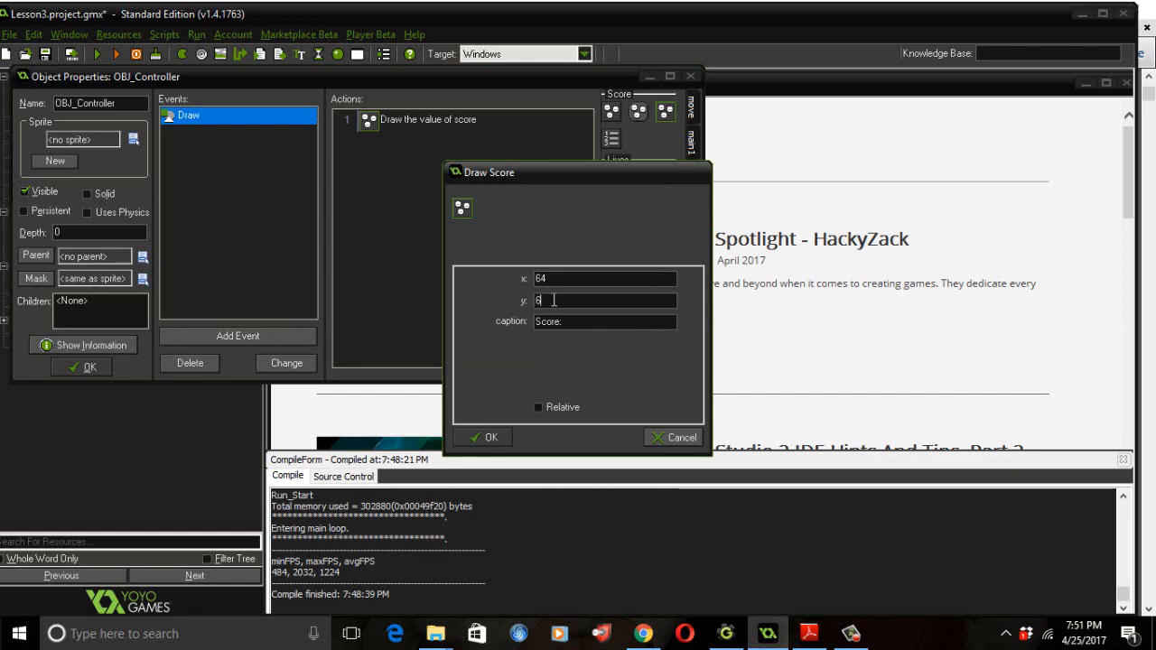
type("4")
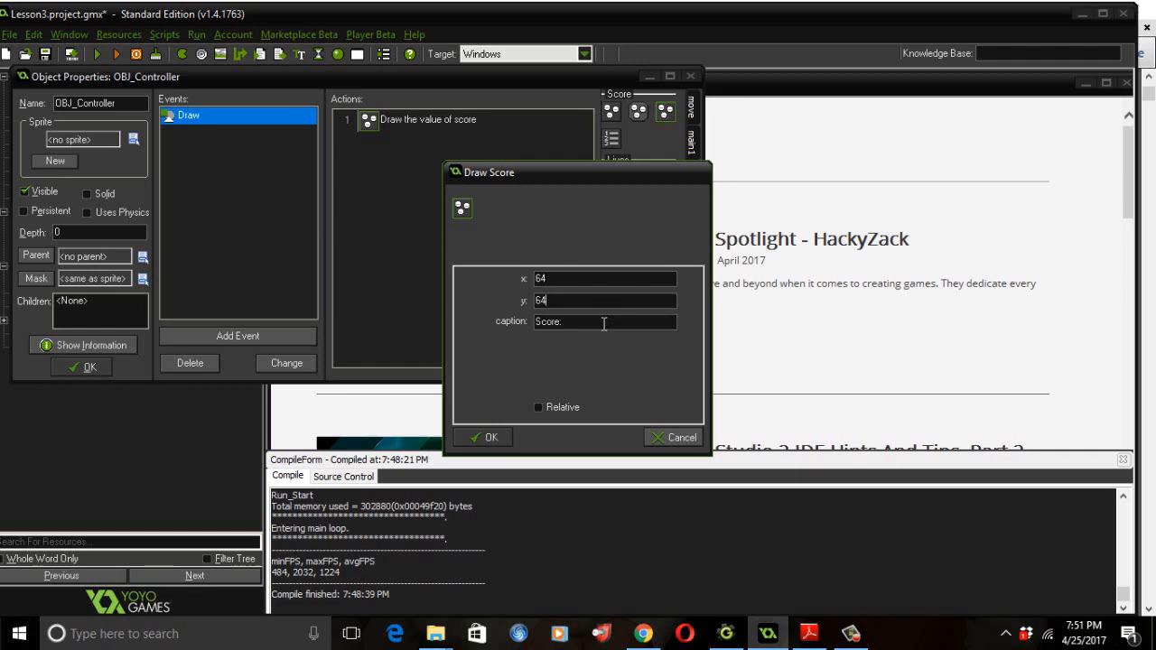
left_click(539, 408)
left_click(501, 437)
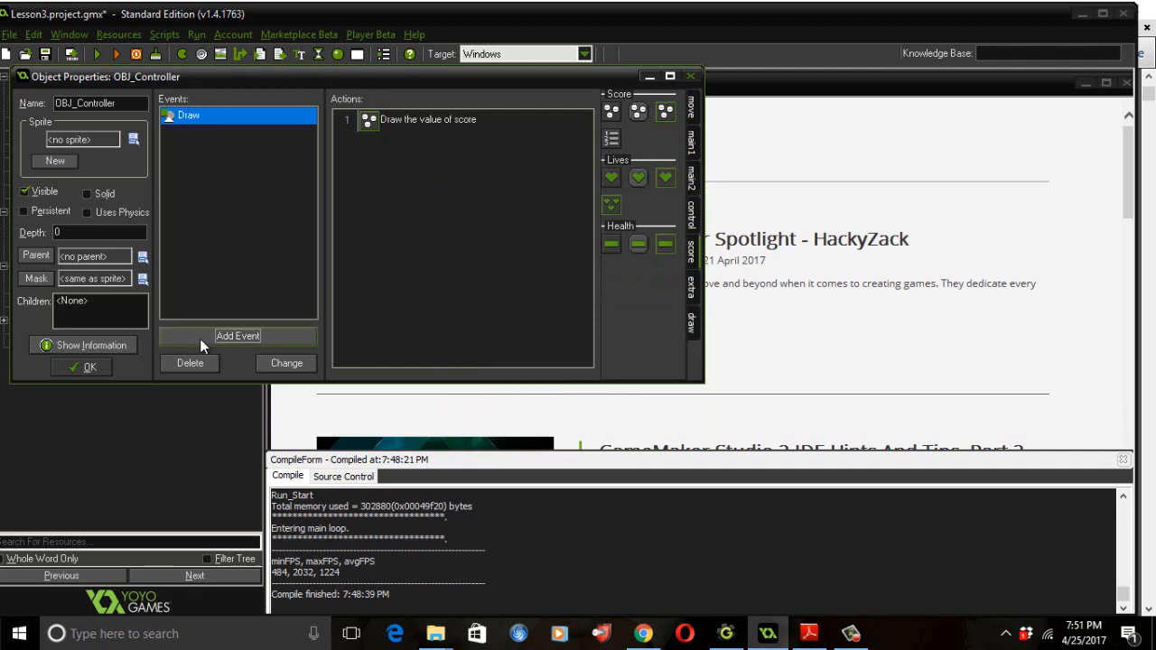
left_click(90, 367)
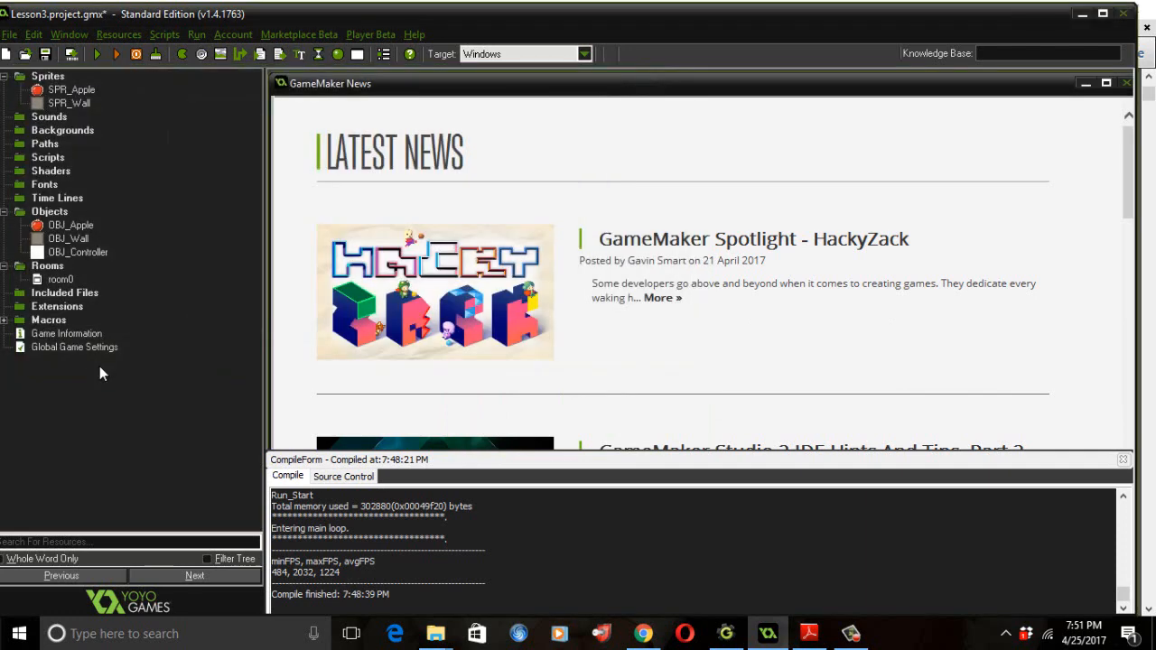
- Place an OBJ_Controller instance in room0 and move it to x 64, y 160
left_click(60, 280)
double_click(62, 281)
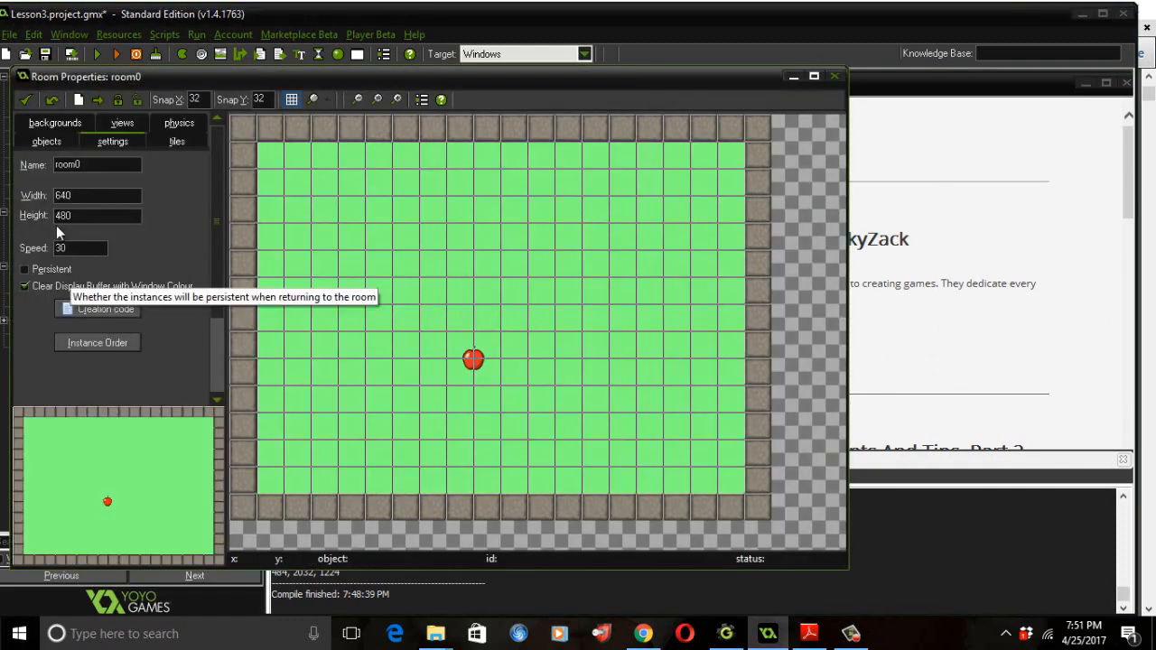
left_click(43, 140)
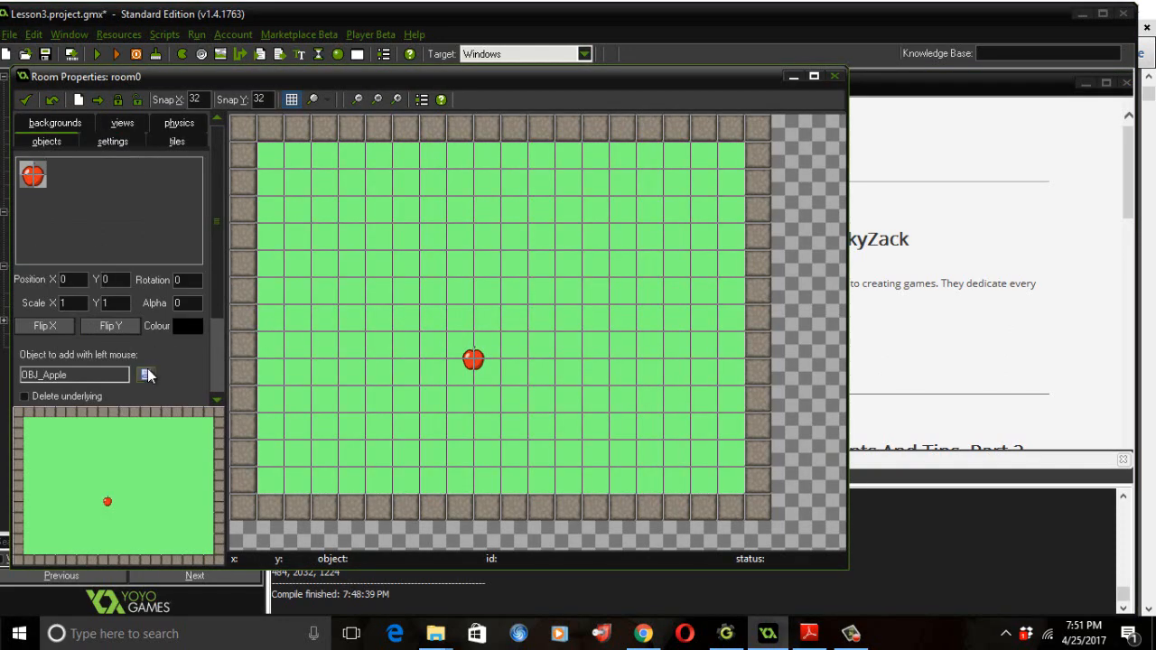
left_click(147, 375)
left_click(185, 418)
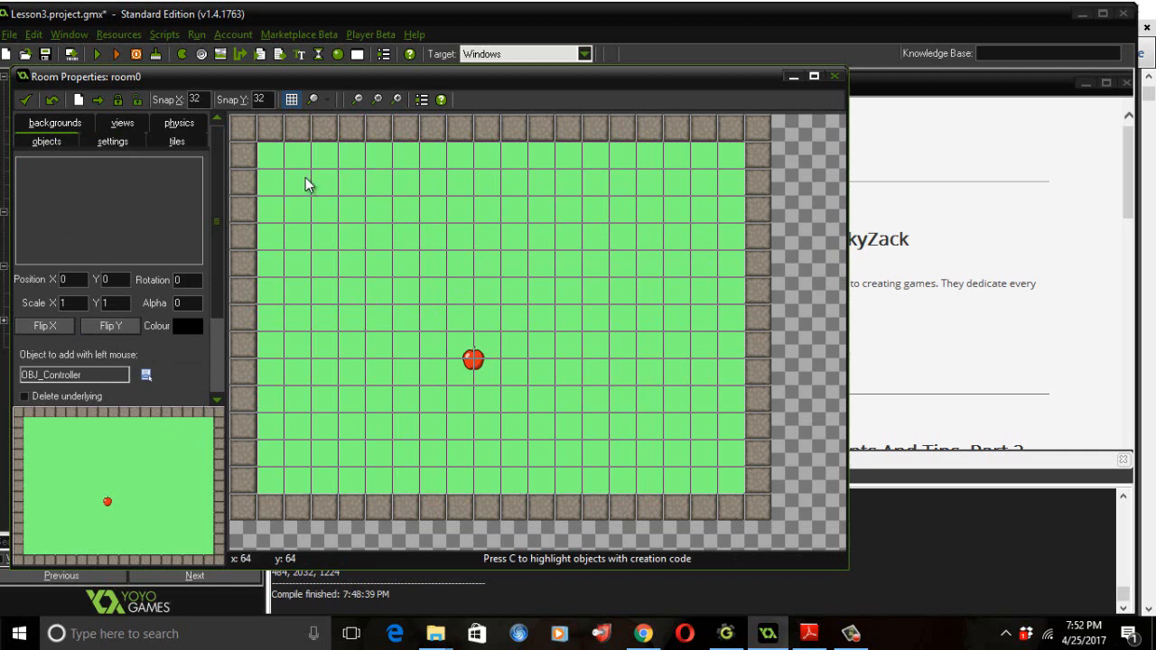
left_click(277, 163)
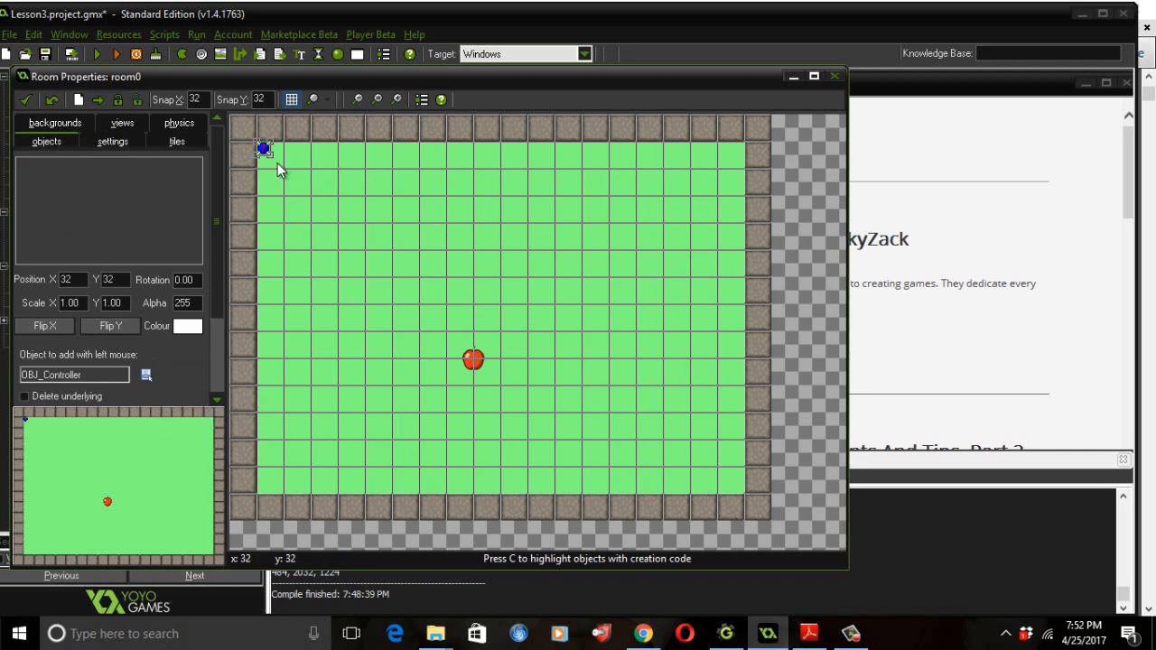
left_click_drag(263, 152, 285, 254)
- Save the project, run the game to test scoring by hitting the moving apple, and close the game window
left_click(10, 36)
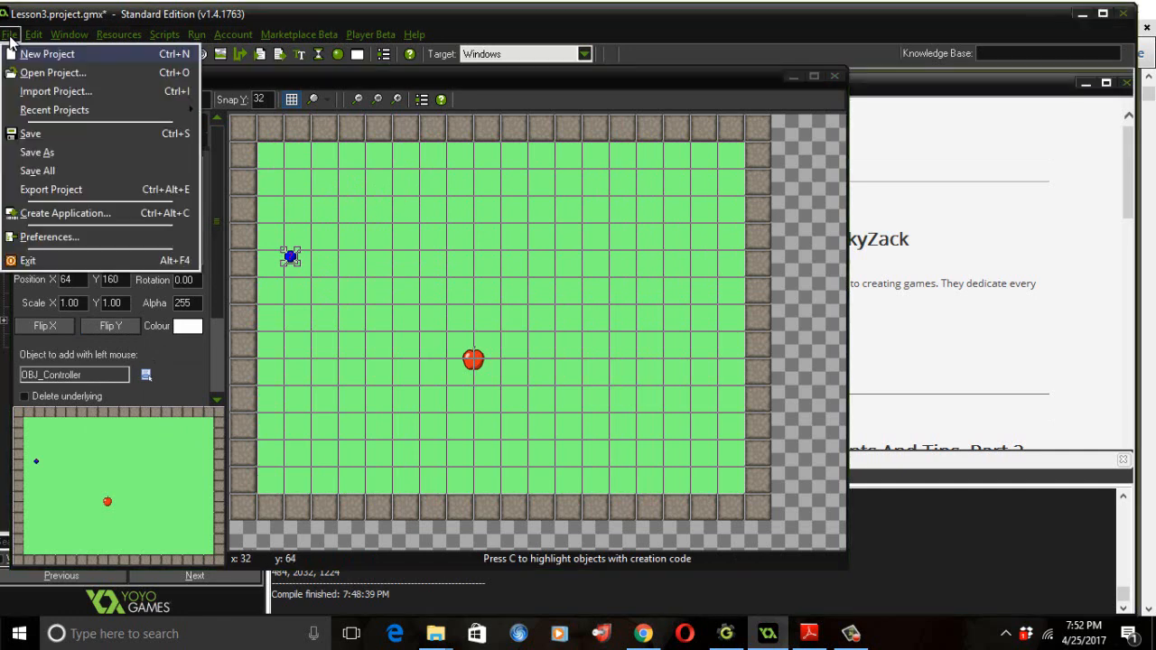
left_click(28, 132)
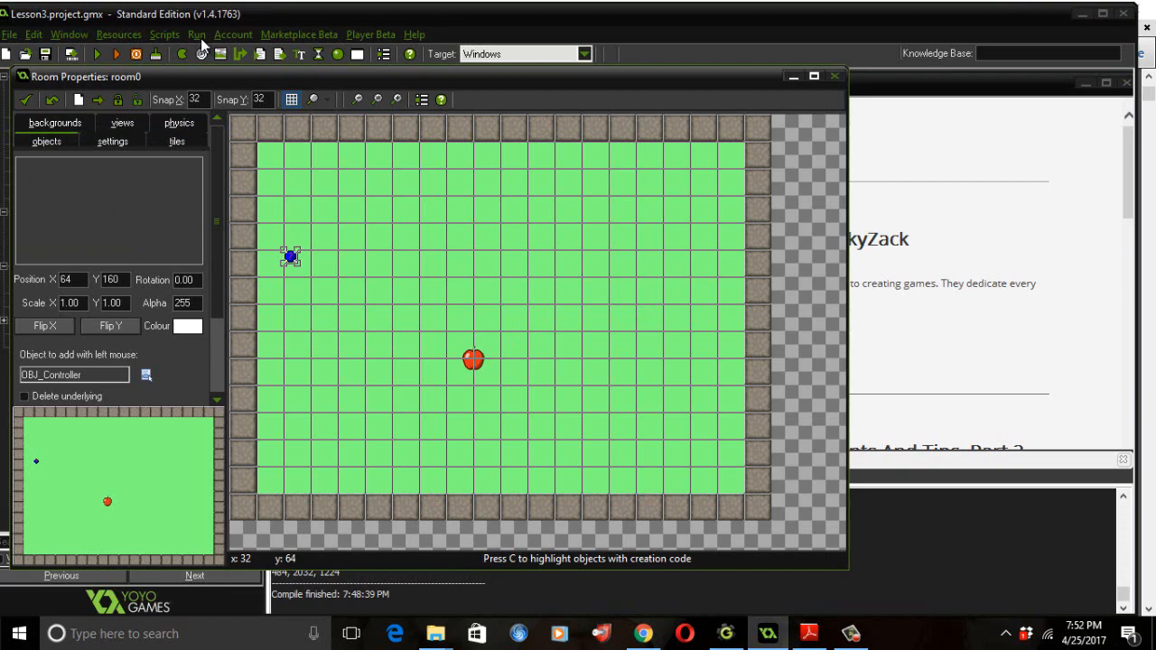
left_click(100, 55)
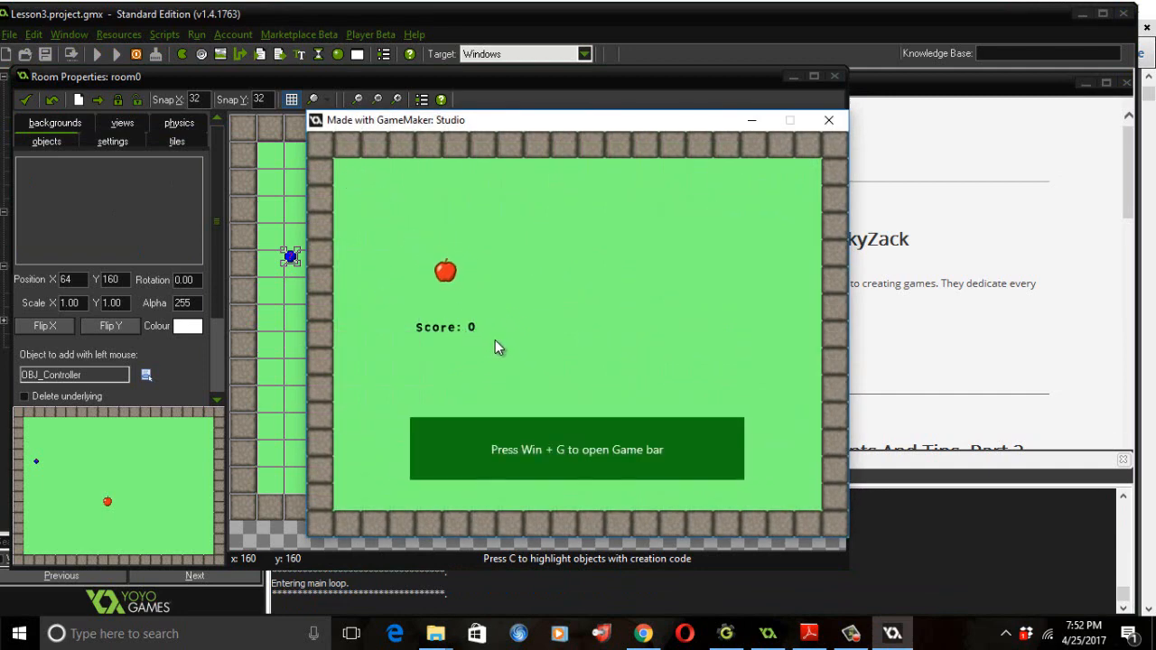
left_click(506, 339)
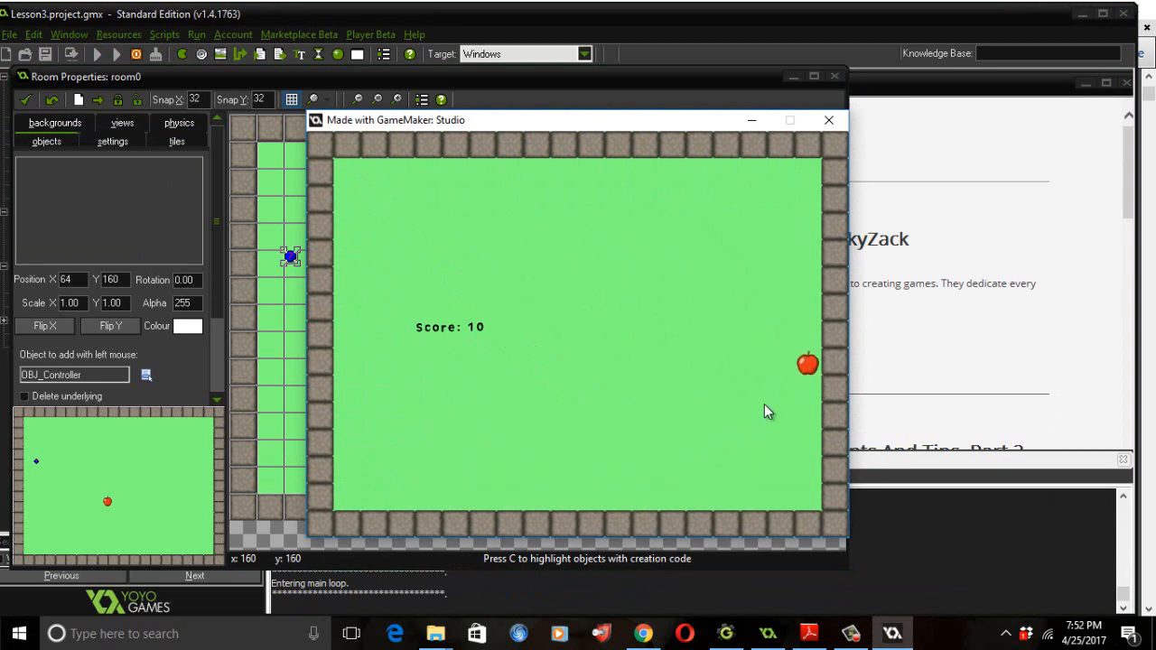
left_click(565, 223)
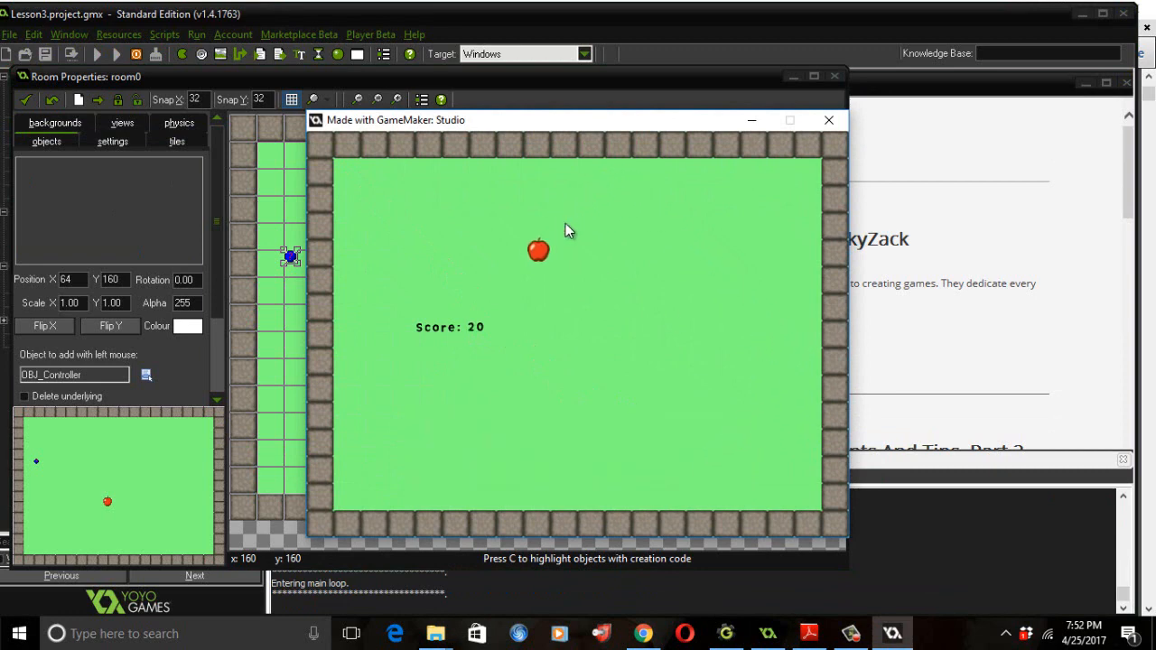
left_click(431, 365)
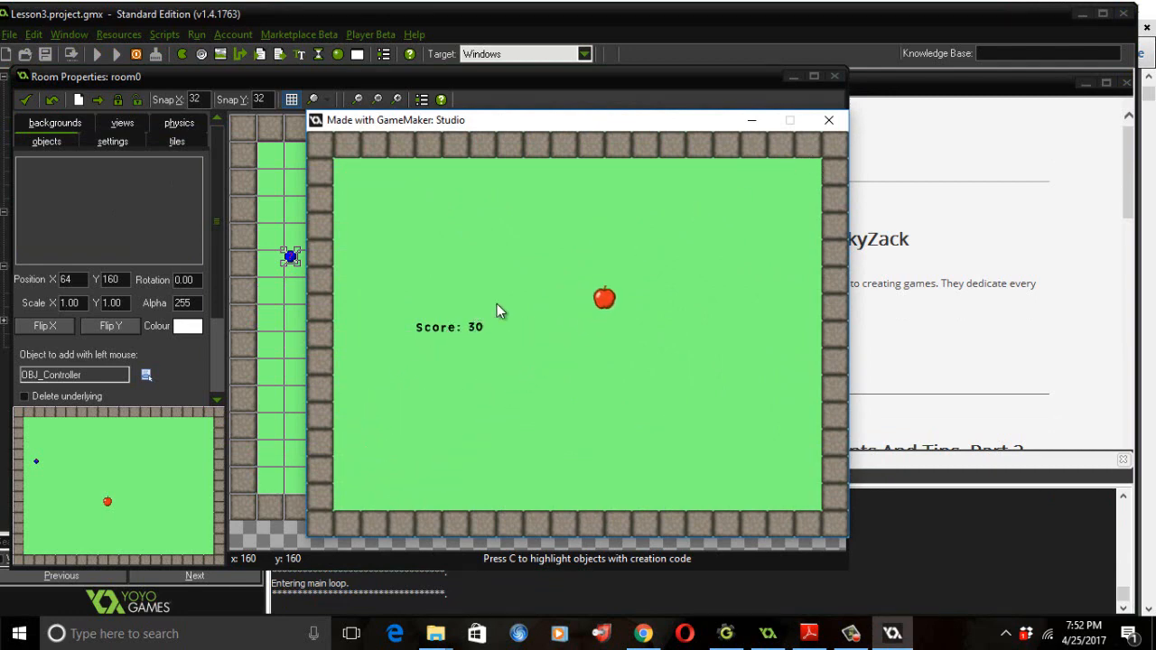
left_click(833, 120)
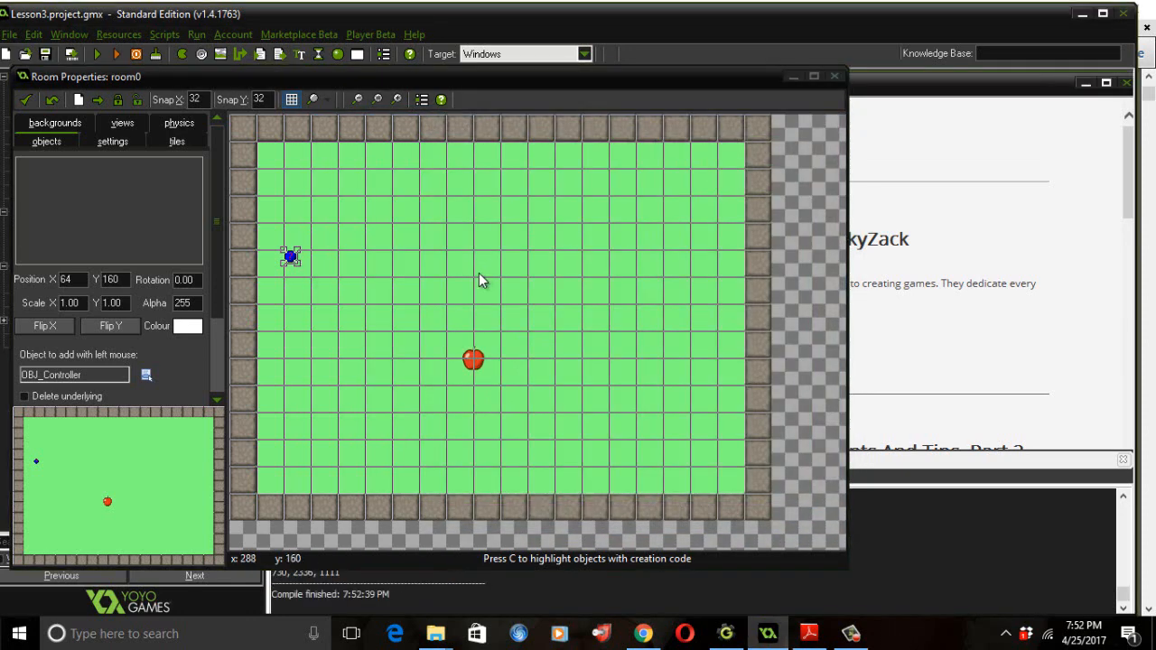
- Move the OBJ_Controller instance to x 0, y 0 in the upper-left corner of room0
left_click_drag(291, 260, 254, 136)
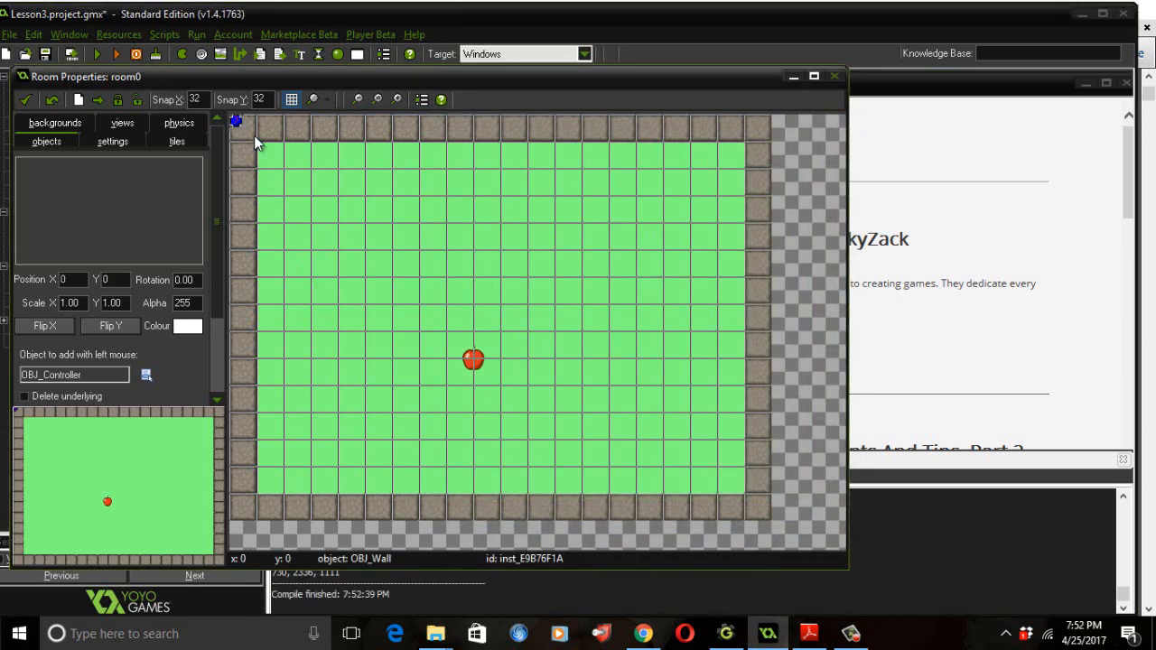
- Save the project and test-run the game with the relocated controller, hitting the moving apple to score before closing the game
left_click(13, 36)
left_click(31, 135)
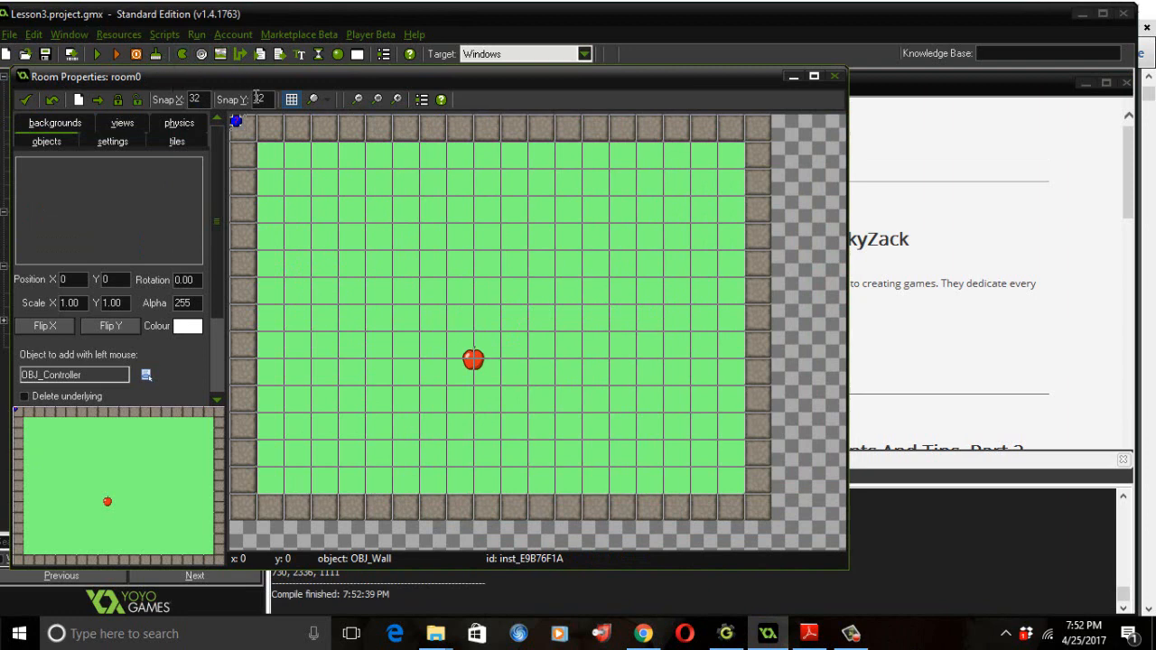
left_click(99, 53)
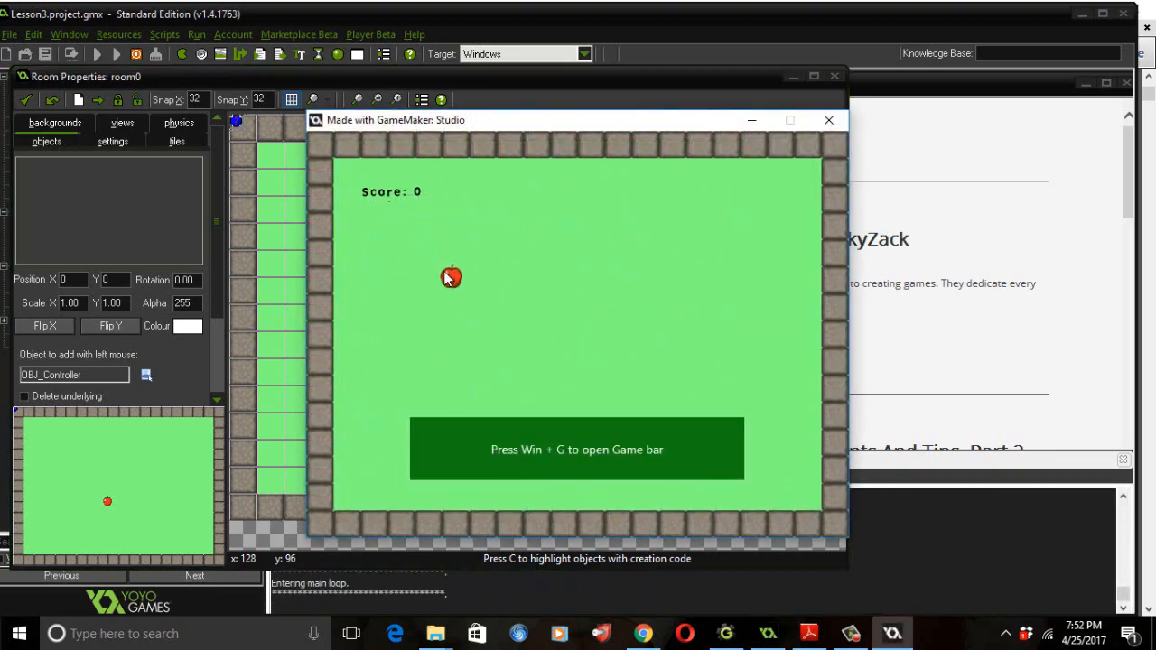
left_click(474, 298)
left_click(529, 341)
mouse_move(728, 489)
left_click(733, 428)
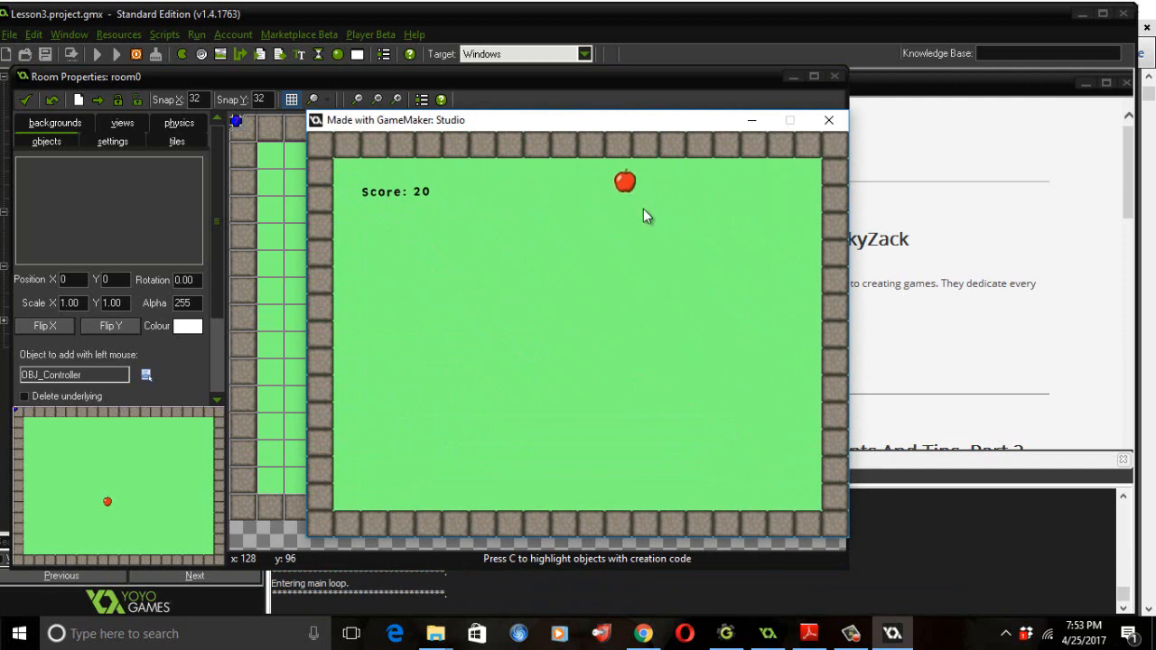
left_click(540, 246)
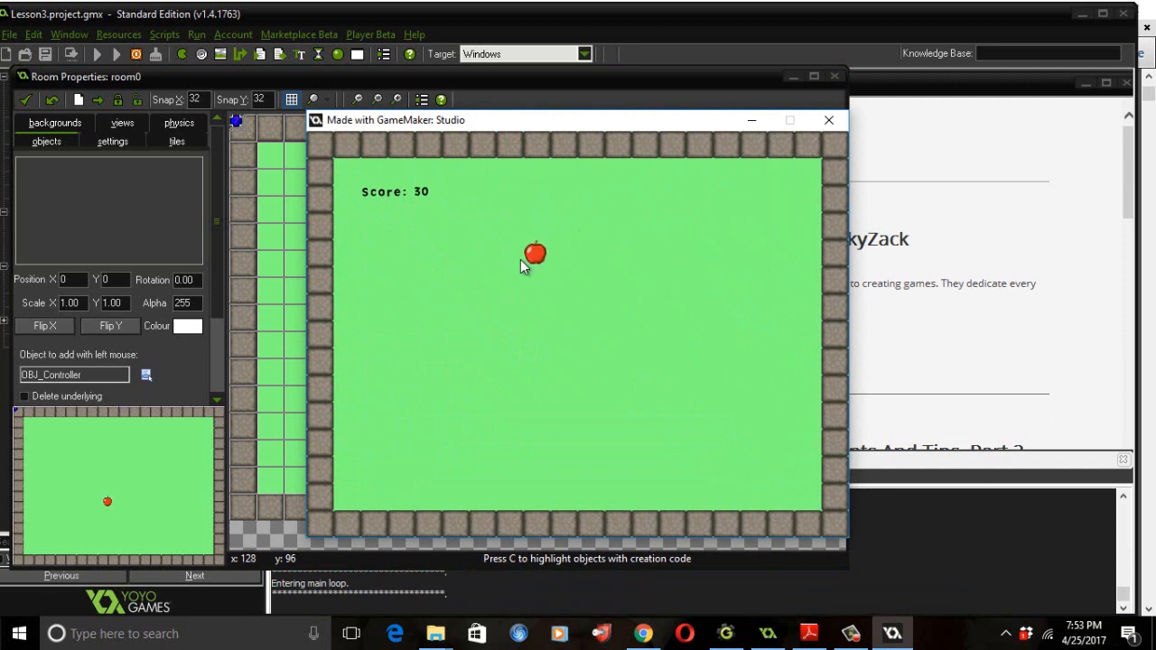
left_click(829, 121)
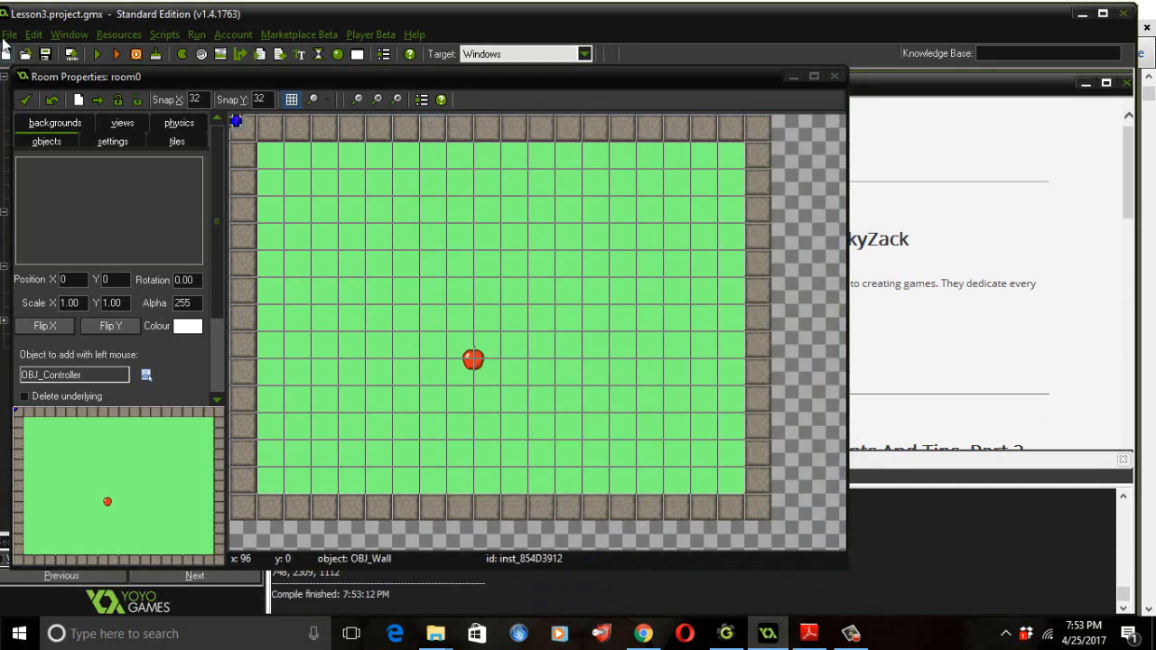
- Save the project again and confirm room0's properties
left_click(7, 37)
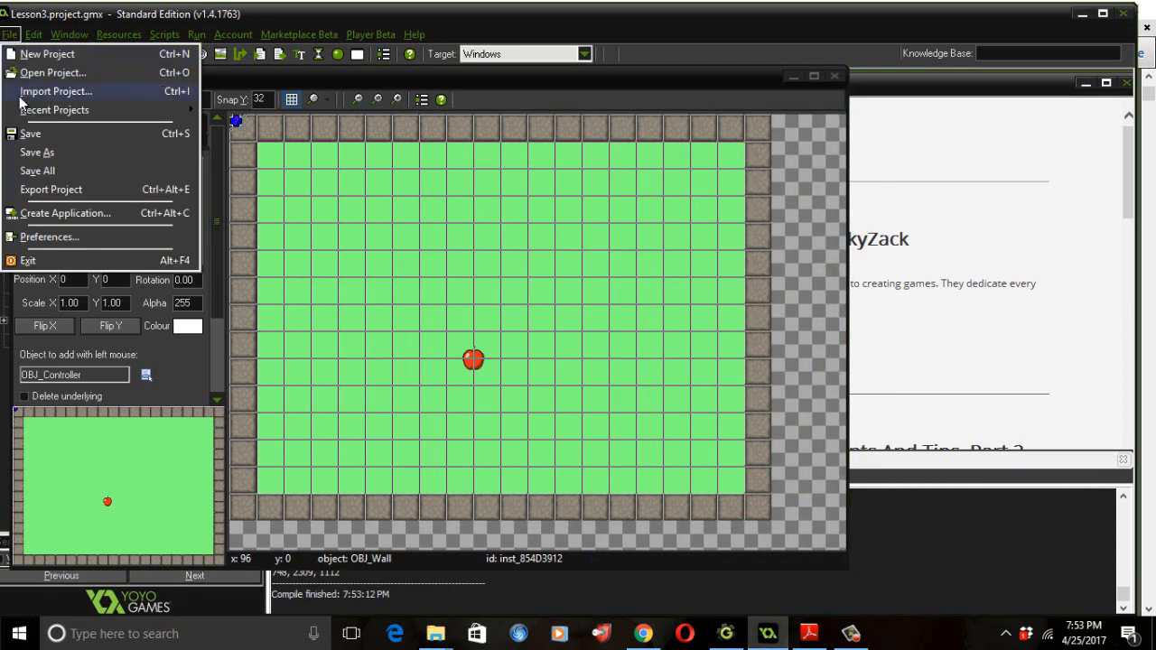
left_click(30, 134)
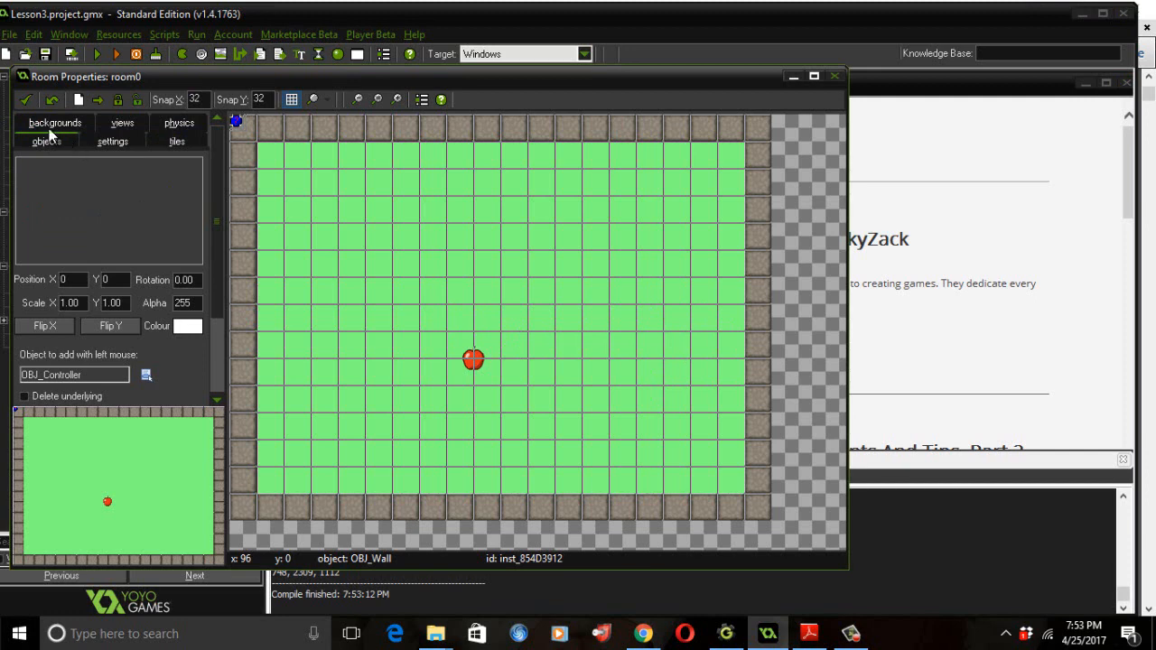
left_click(25, 100)
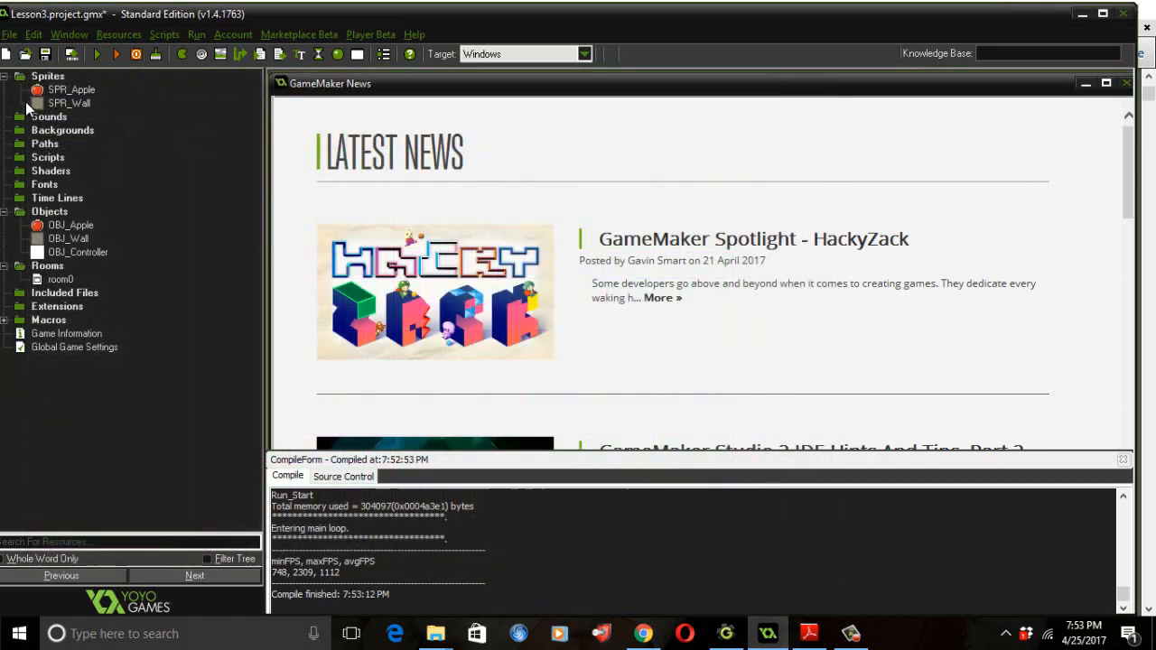
- Review the events and actions of OBJ_Apple, and close its properties
left_click(78, 226)
double_click(77, 226)
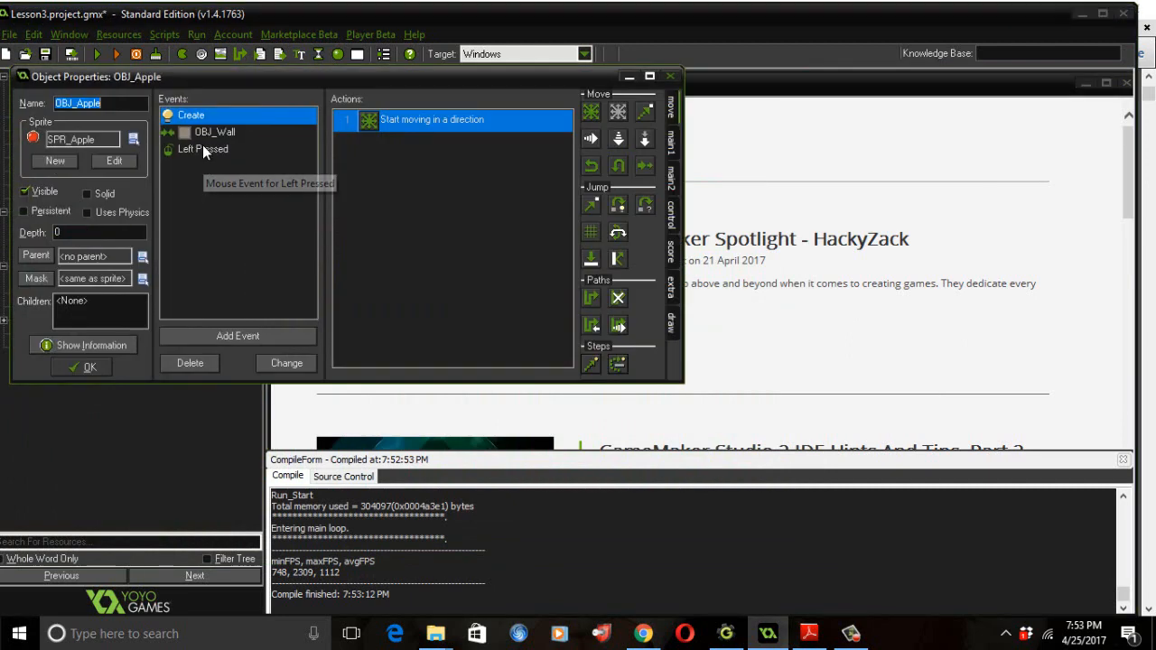
left_click(220, 120)
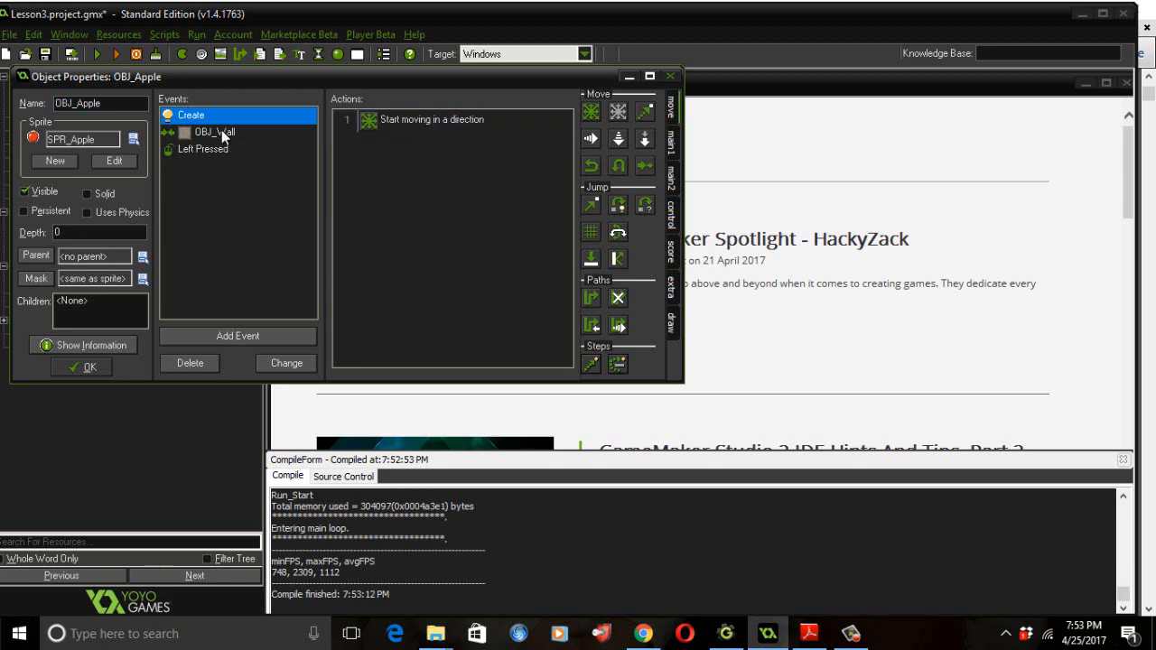
left_click(667, 78)
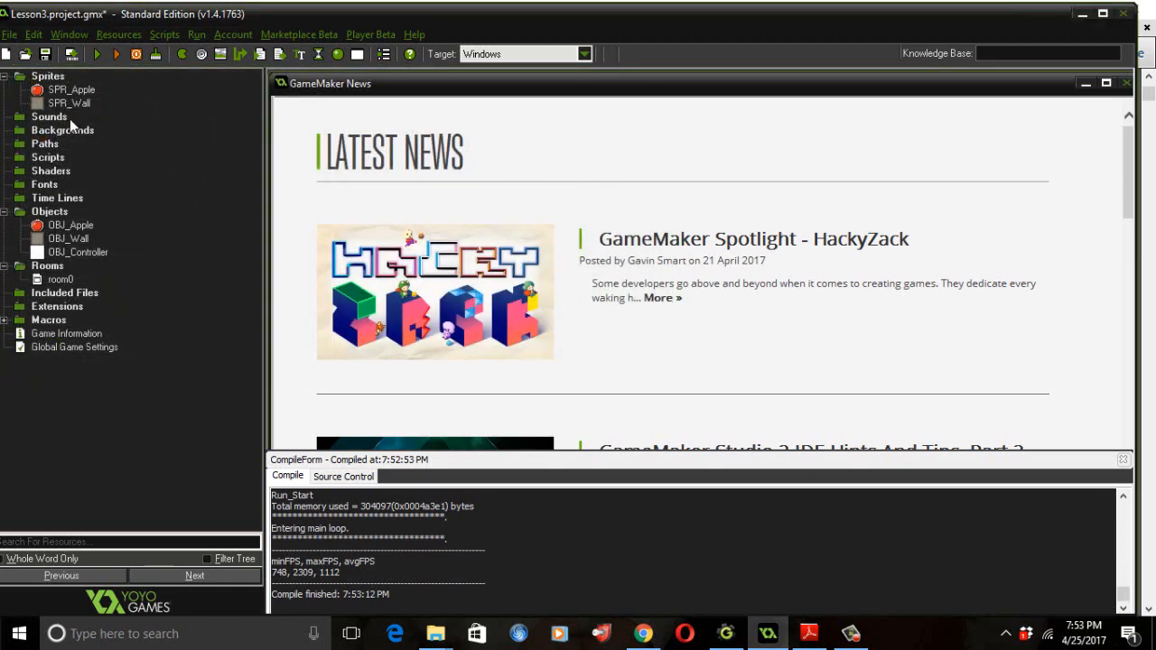
- Create a sound resource and browse for its audio file in the GameMaker folder on USB Drive (E:)
left_click(201, 56)
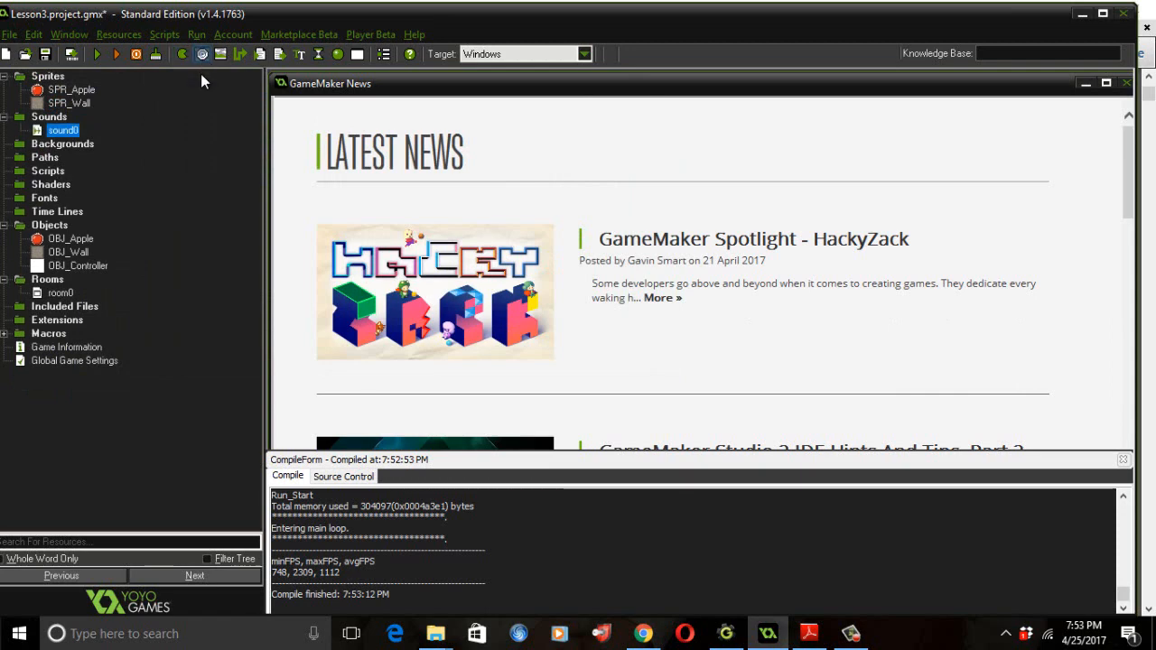
left_click(324, 104)
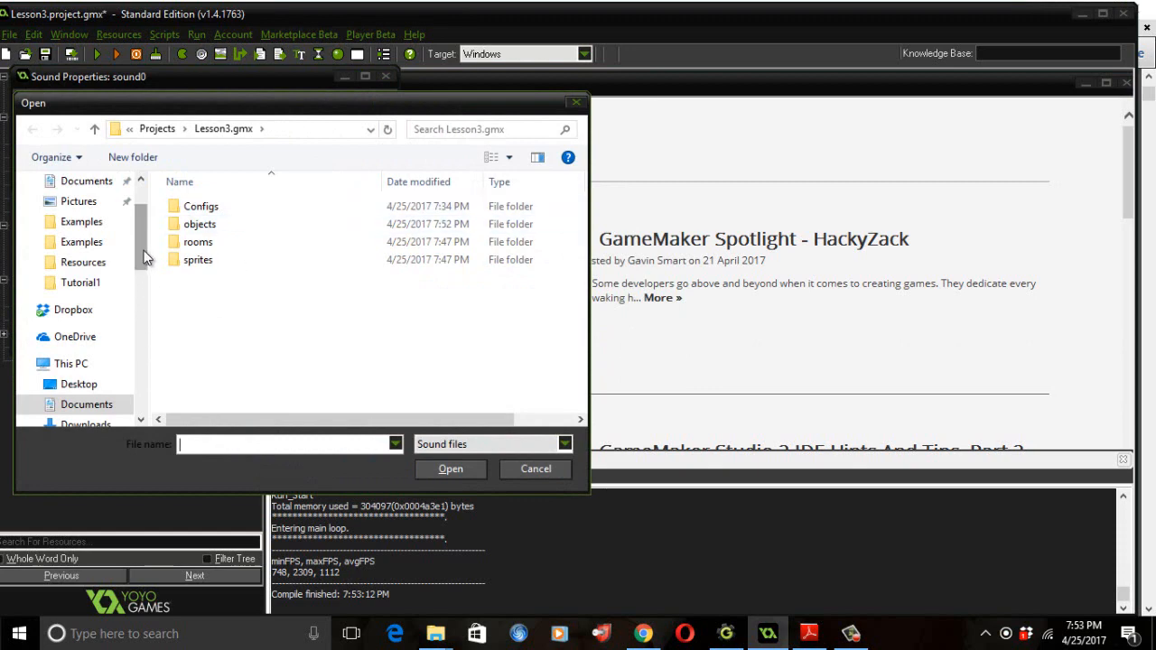
mouse_move(144, 253)
left_mouse_down()
mouse_move(144, 300)
mouse_move(141, 264)
left_mouse_up()
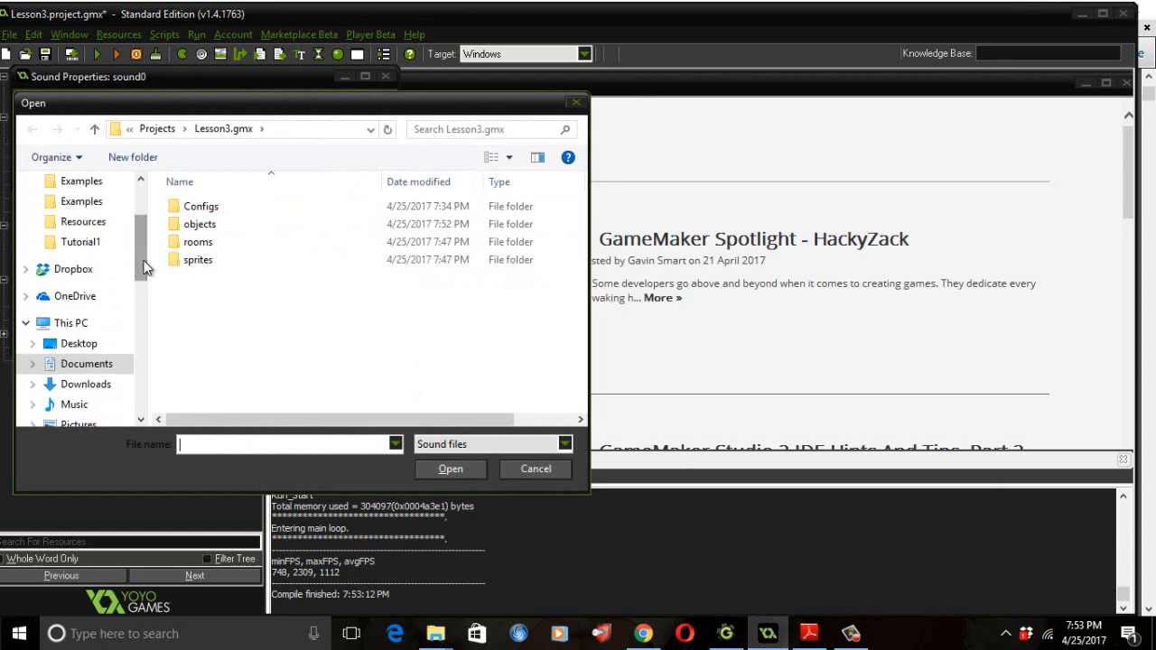
left_click(85, 241)
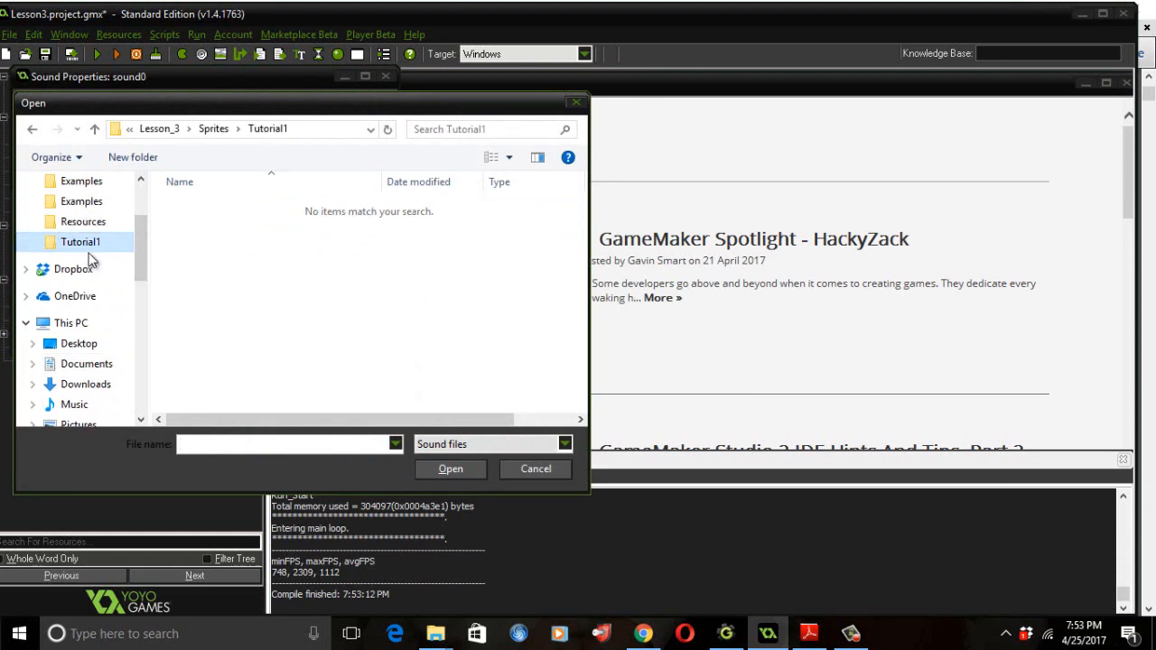
left_click_drag(139, 252, 142, 343)
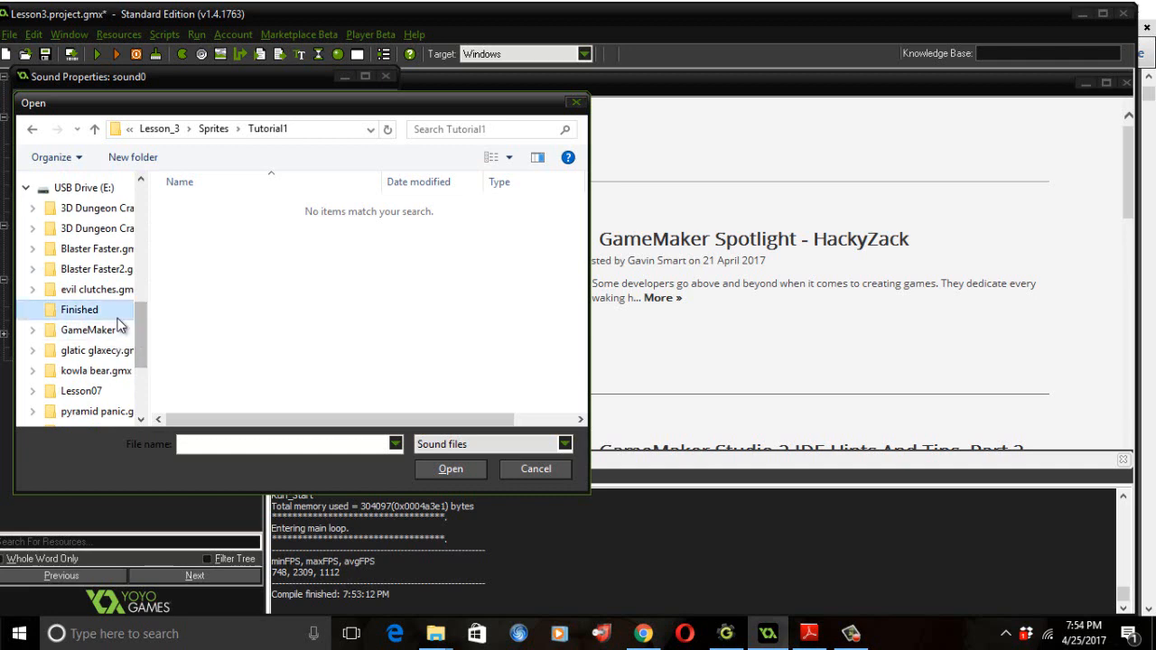
left_click(91, 311)
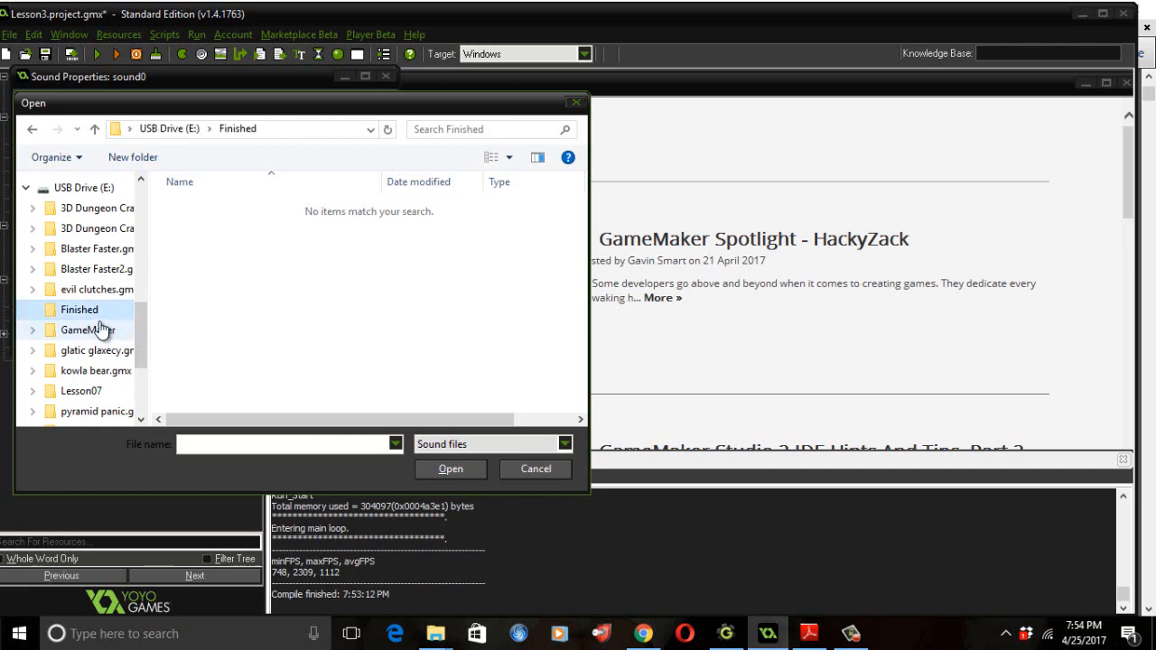
left_click(99, 330)
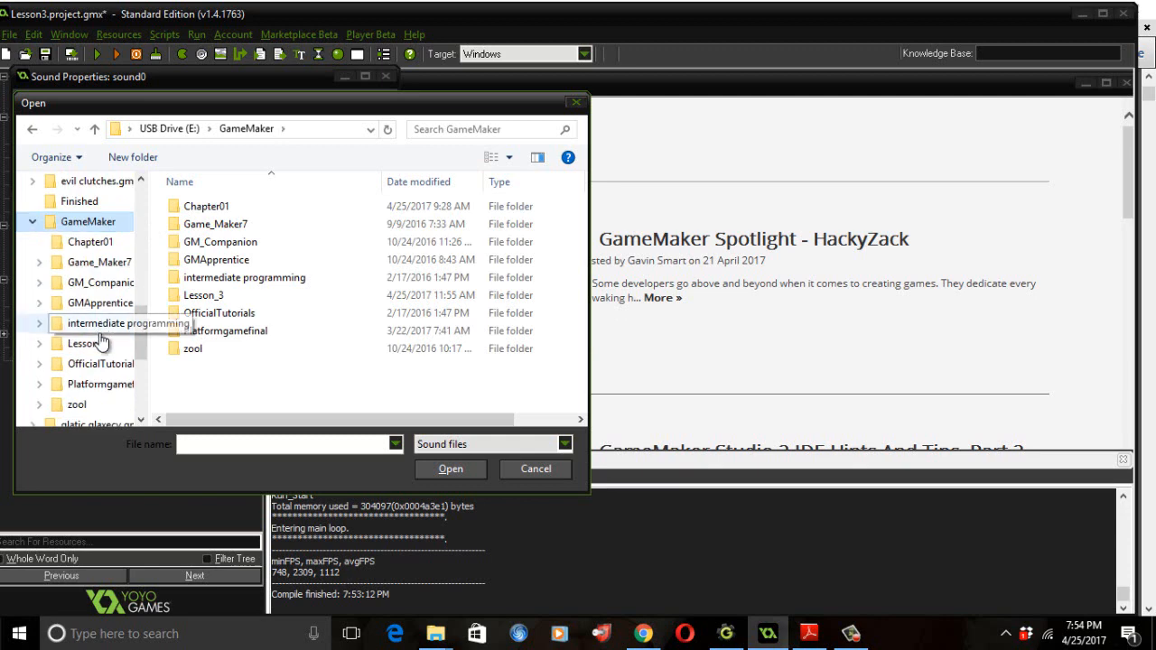
- Load bounce.wav from the Lesson_3 My_First_Game folder into the new sound
double_click(217, 296)
double_click(205, 278)
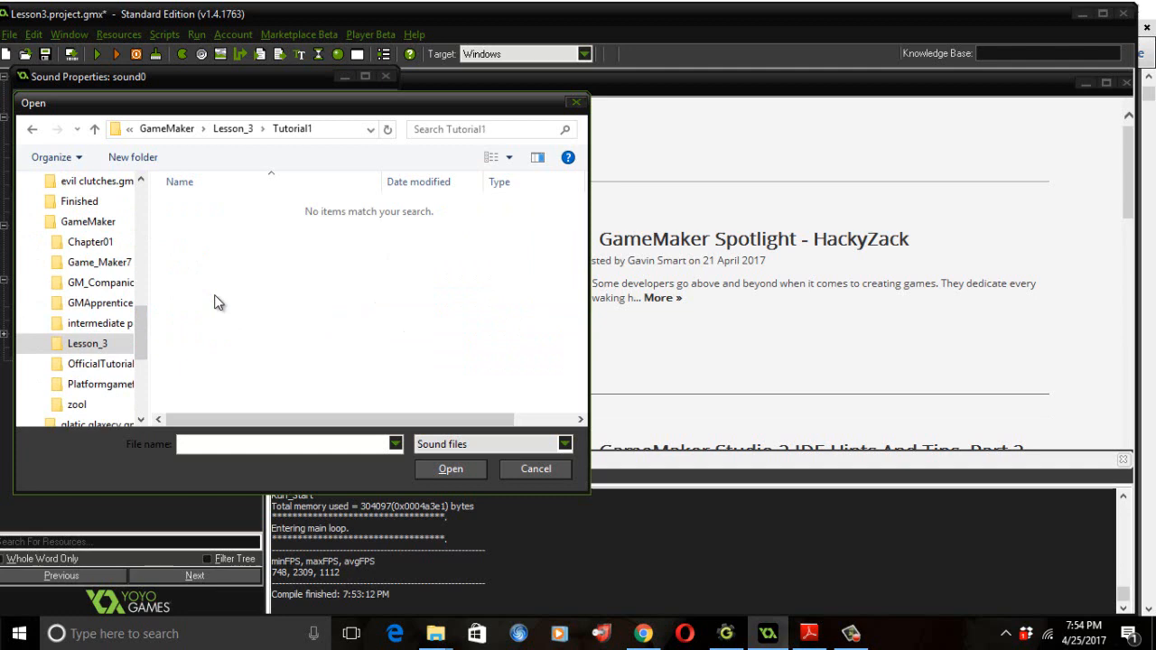
left_click(100, 343)
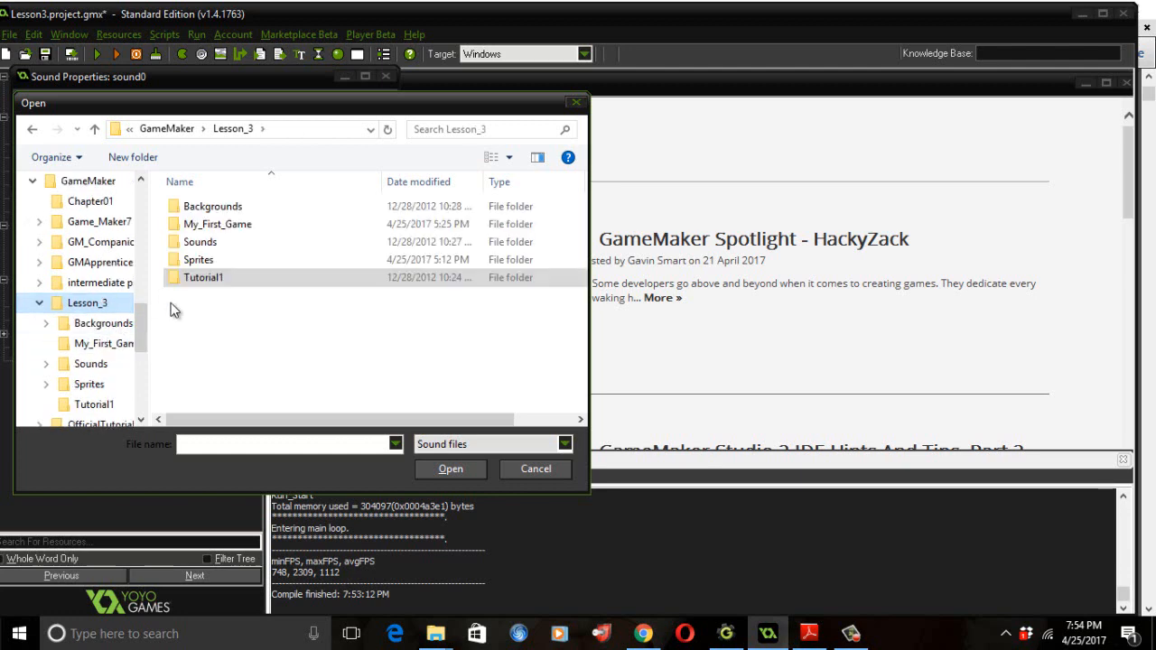
double_click(228, 232)
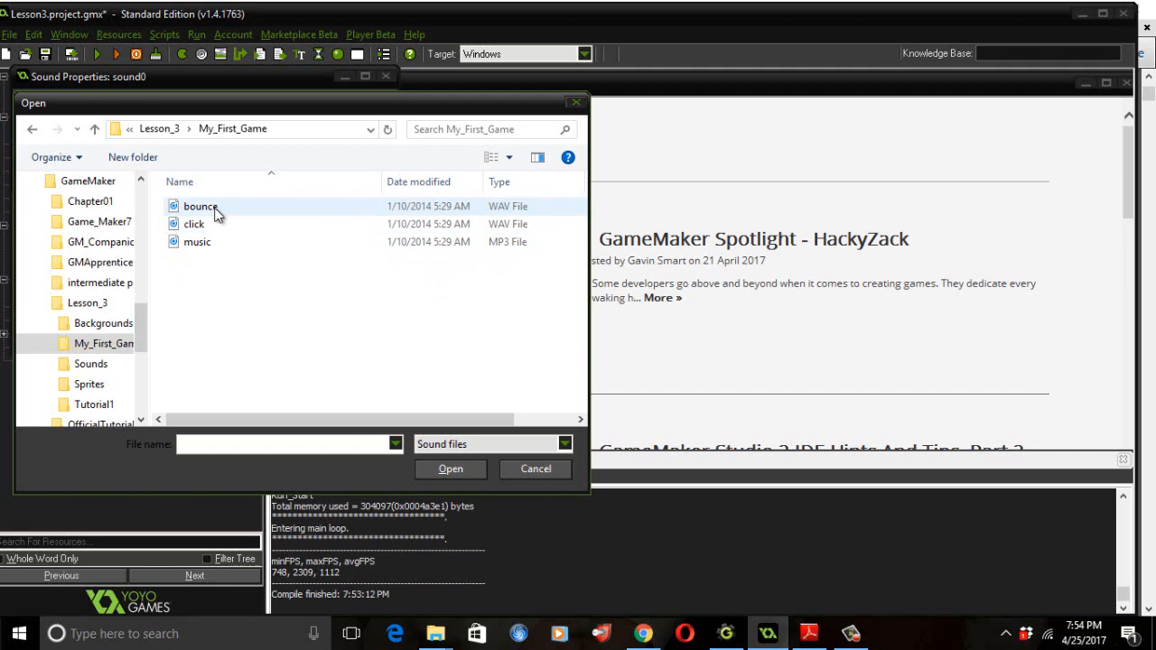
left_click(215, 208)
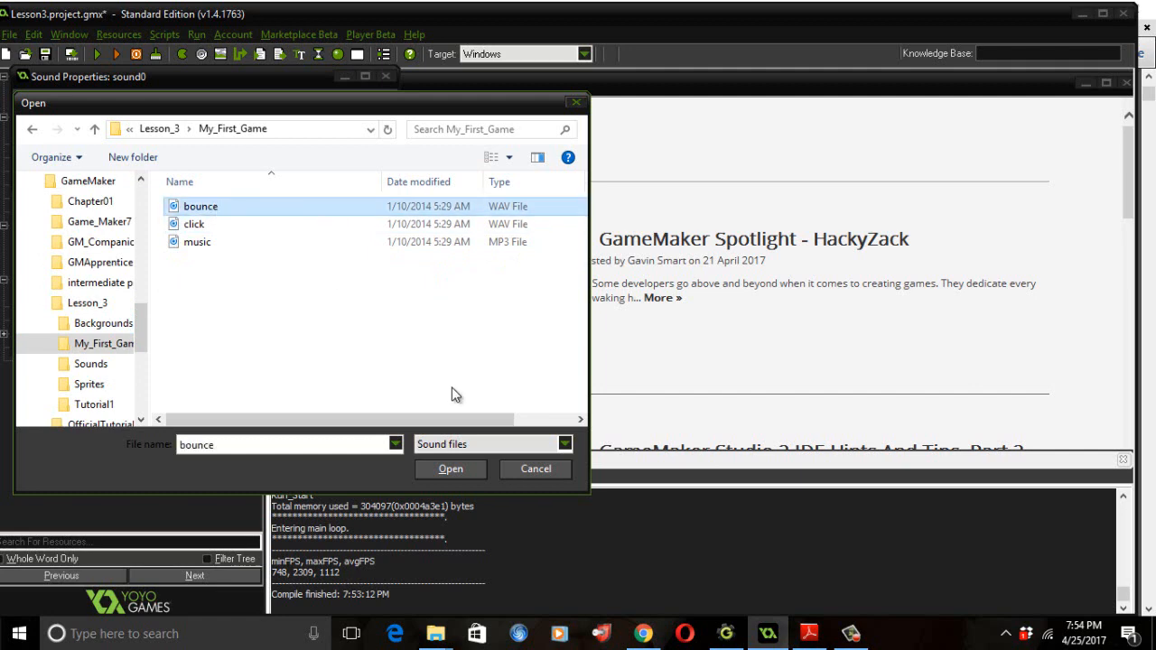
left_click(452, 467)
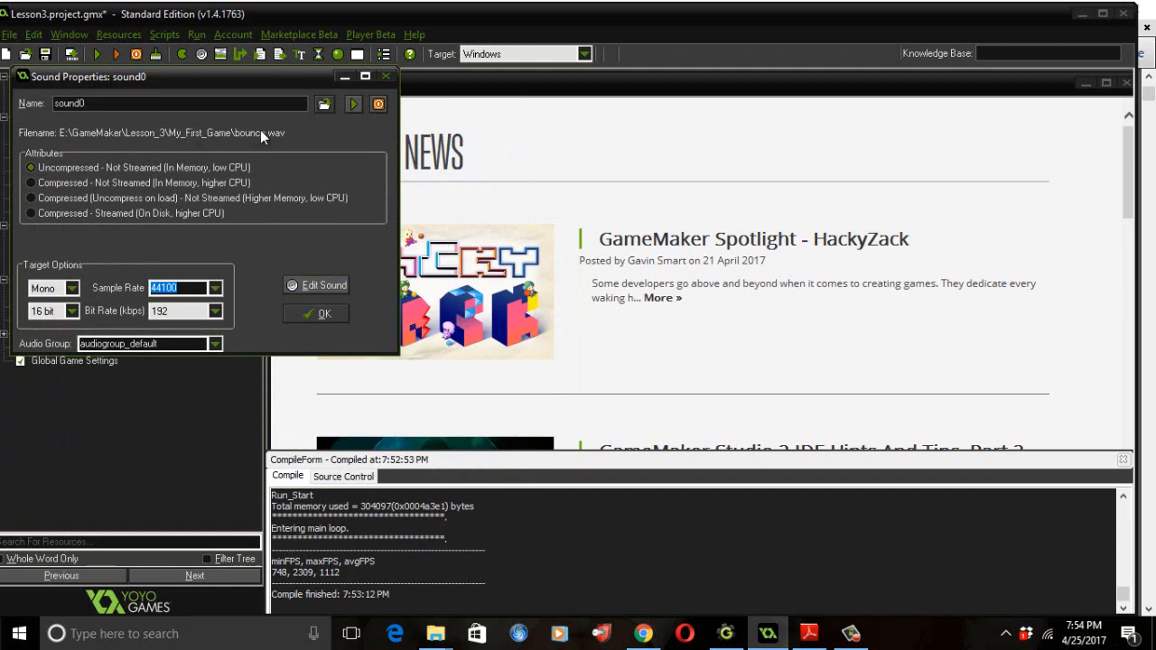
- Name the bounce sound SND_Bounce and confirm its properties
left_click(185, 106)
key("BackSpace")
key("BackSpace")
key("BackSpace")
key("BackSpace")
key("BackSpace")
key("BackSpace")
type("SND")
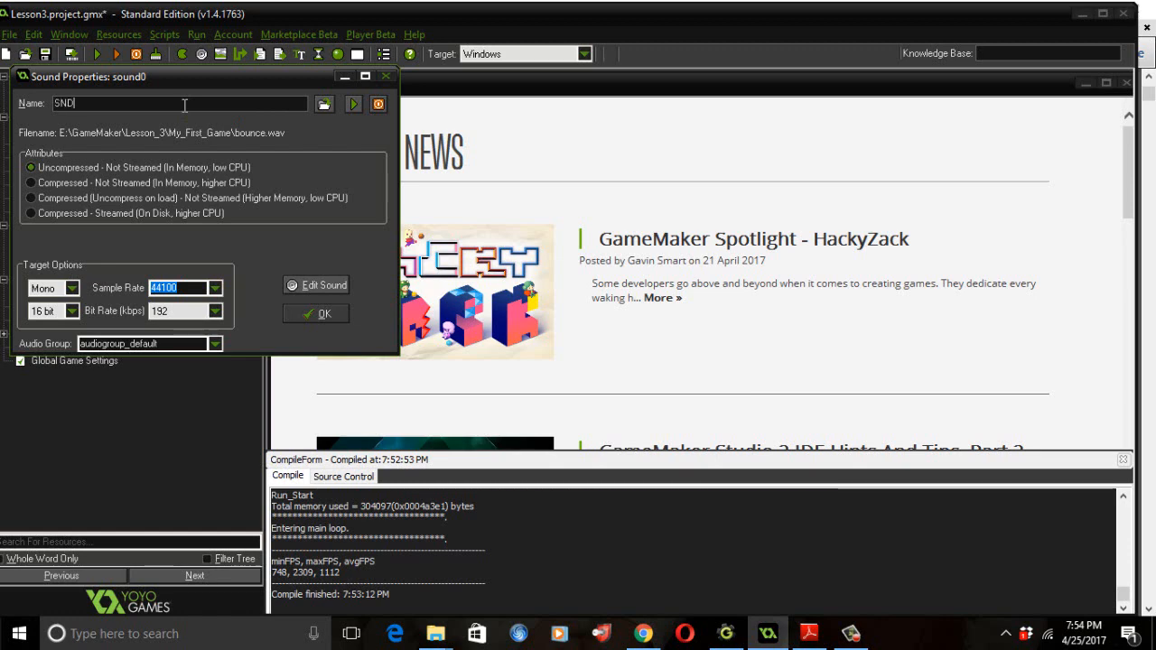
type("_B")
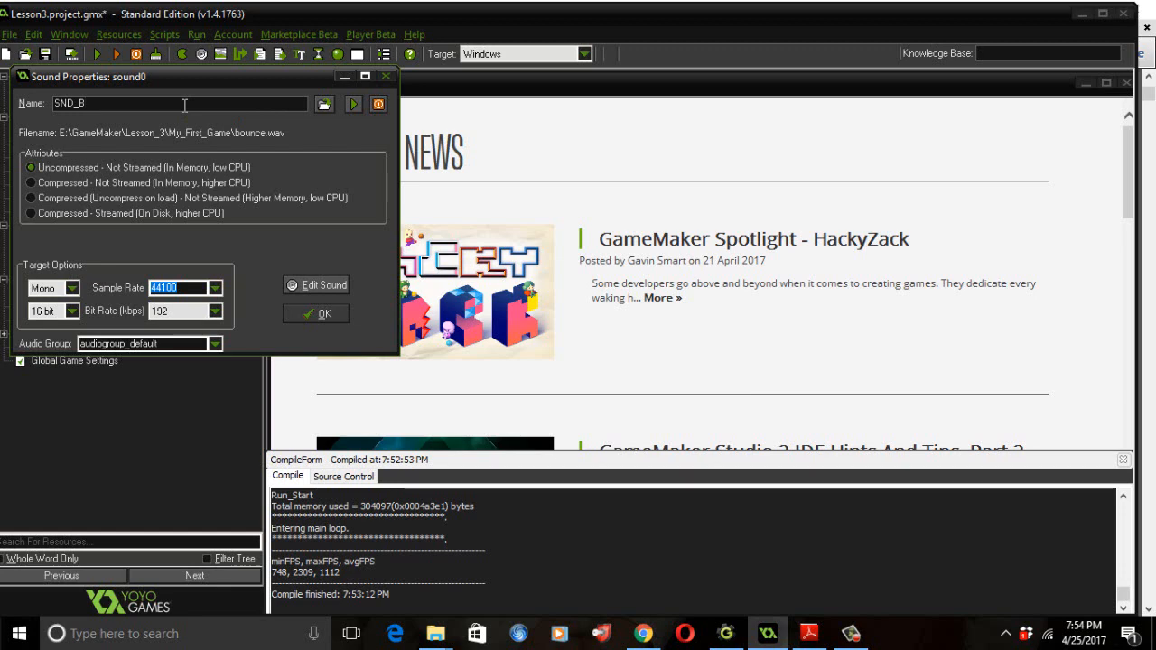
type("ounce")
left_click(308, 315)
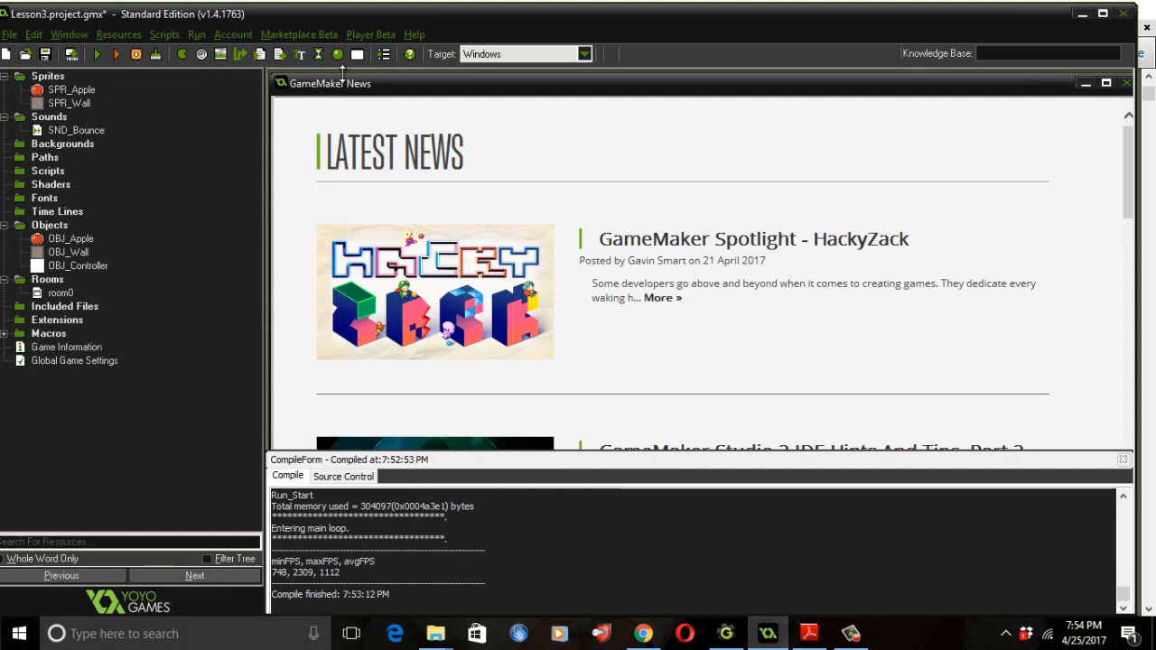
- Create a second sound resource and load click.wav from the My_First_Game folder
left_click(202, 55)
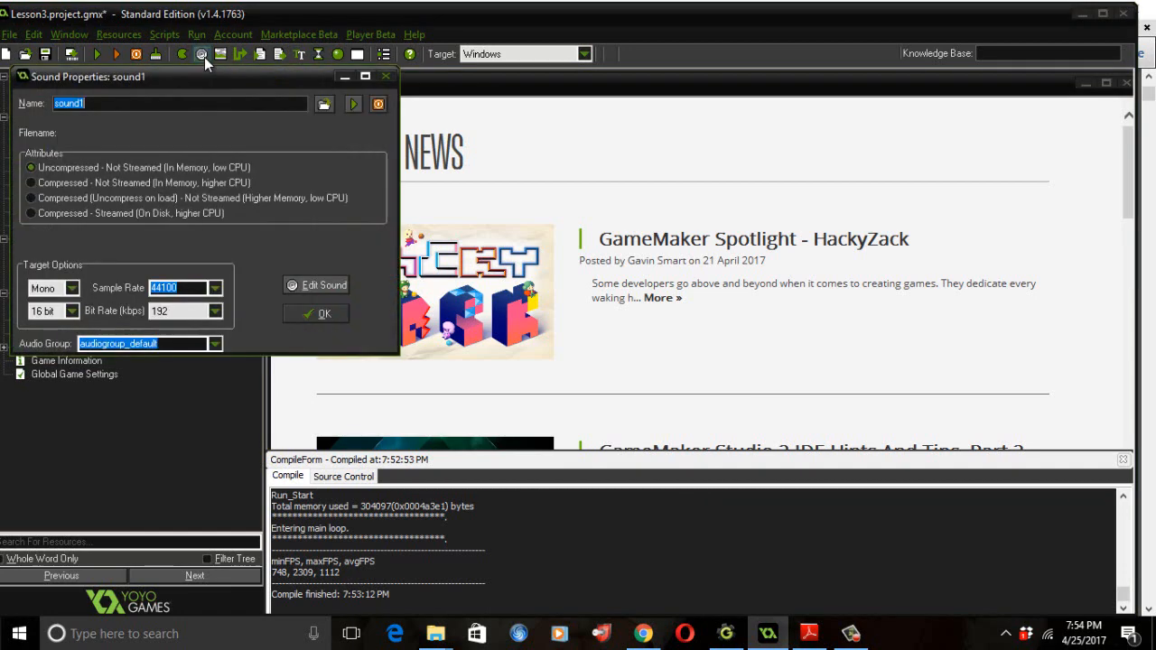
left_click(323, 106)
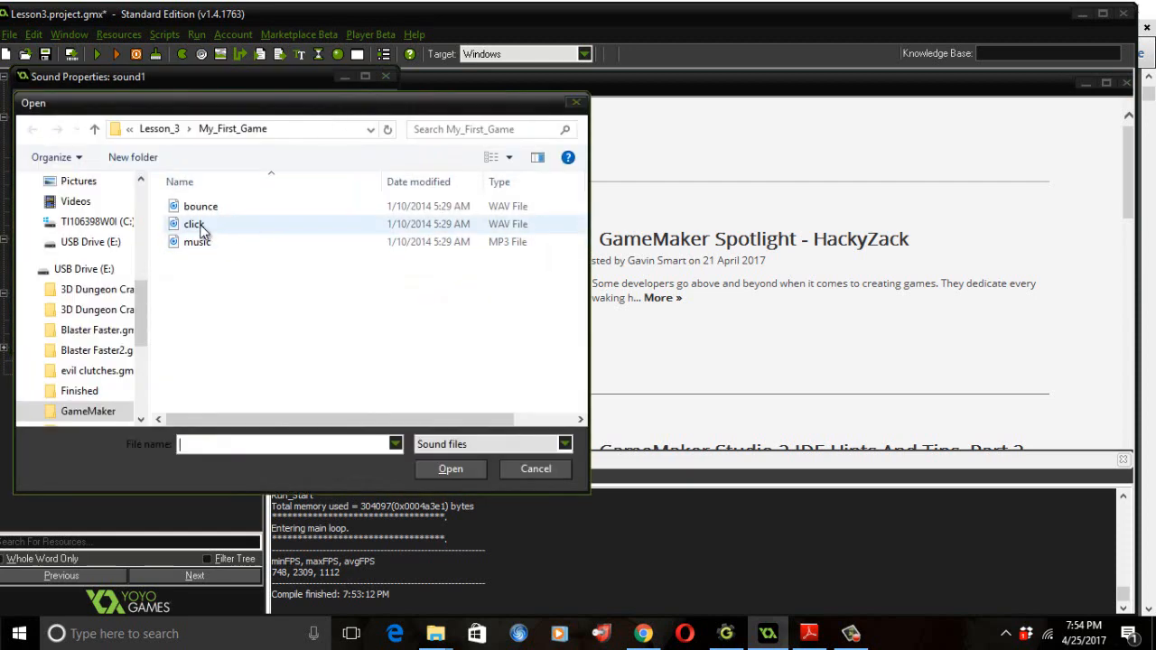
left_click(201, 226)
left_click(451, 470)
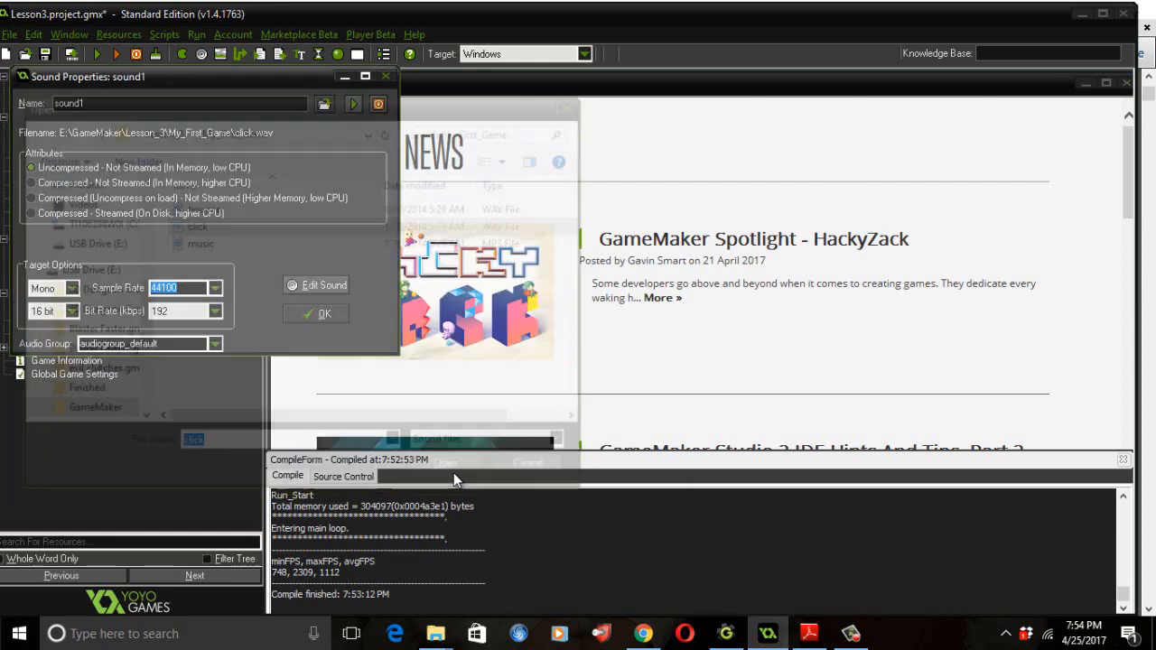
- Name the click sound SND_Click and confirm its properties
key("BackSpace")
key("BackSpace")
key("BackSpace")
key("BackSpace")
key("BackSpace")
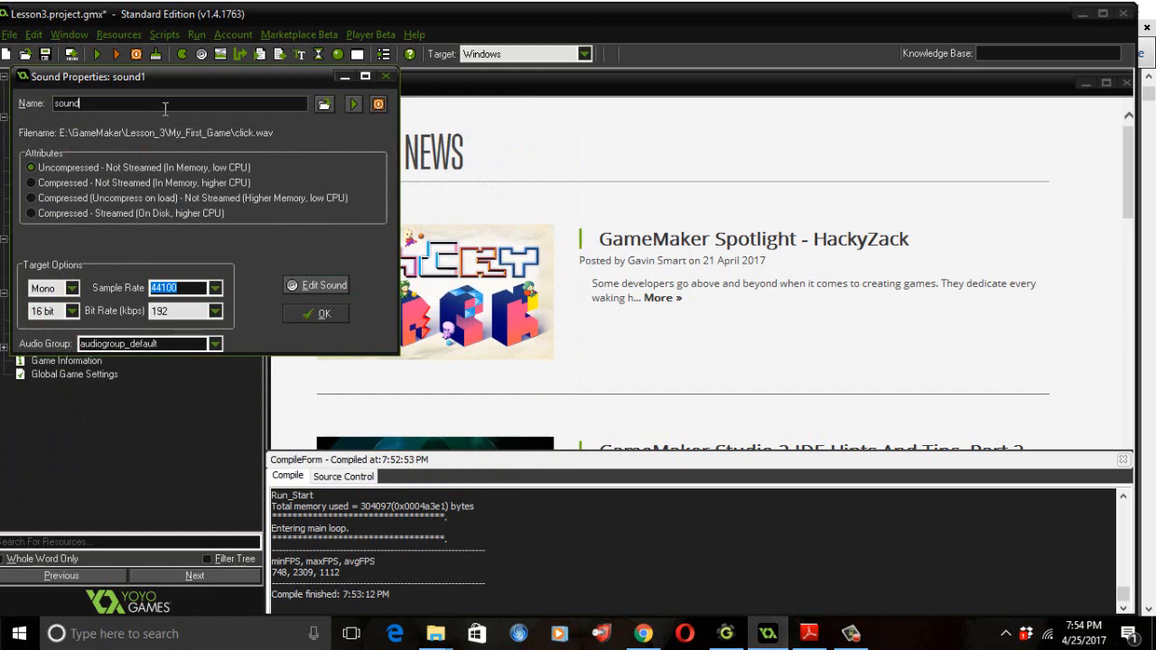
type("SND_Click")
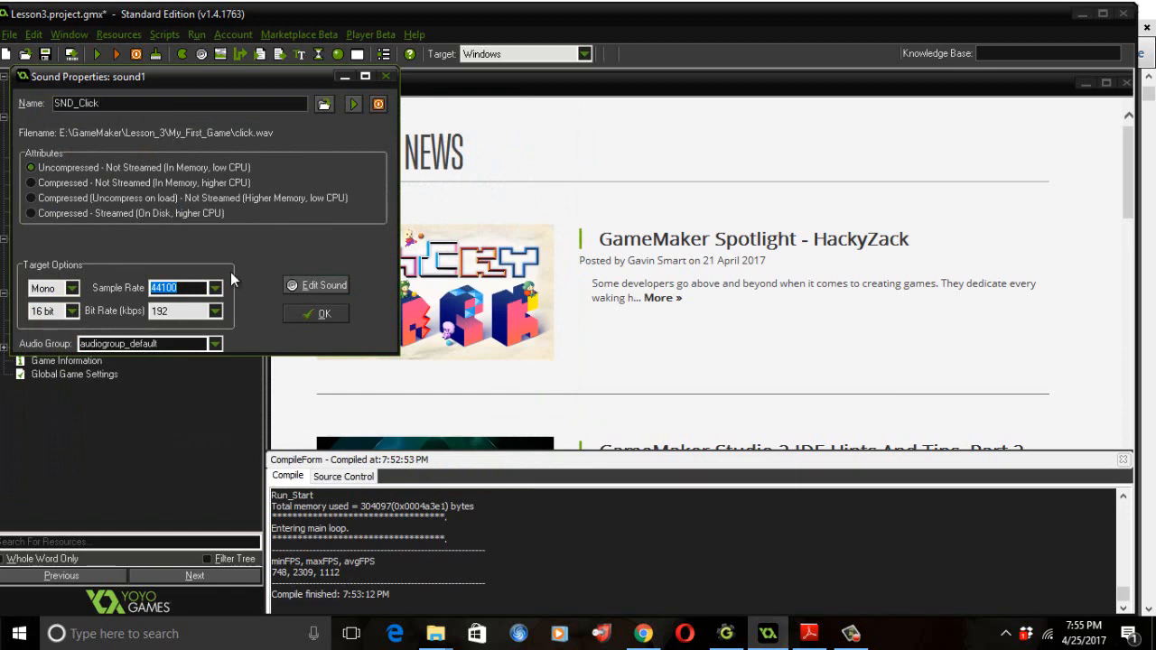
left_click(316, 314)
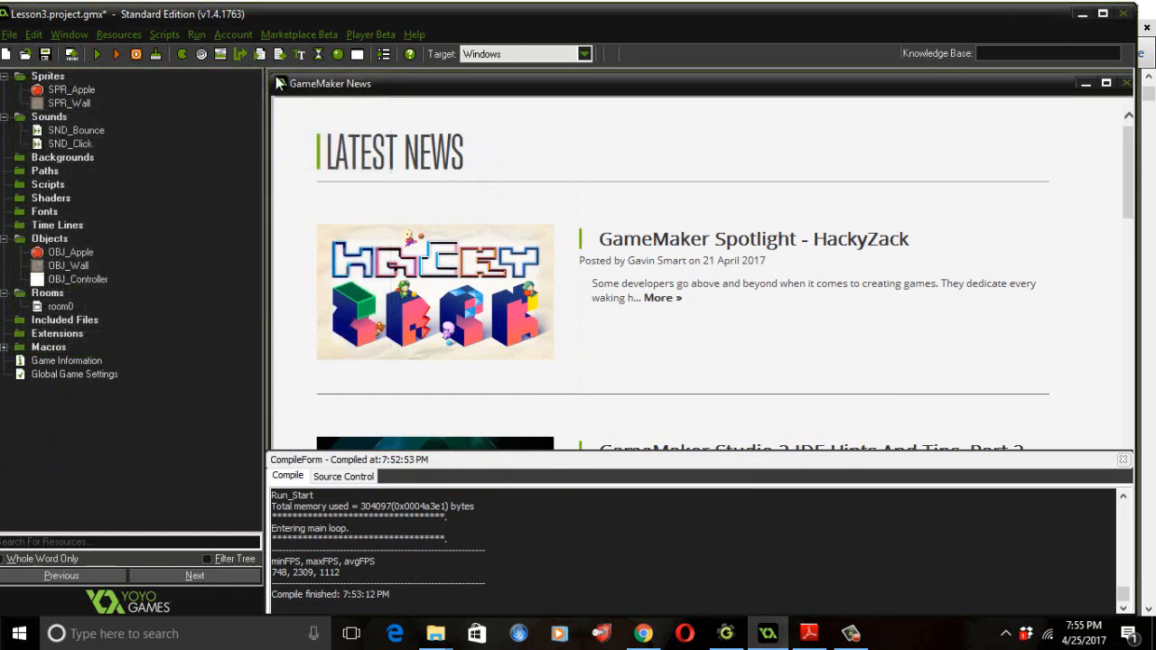
- Create a third sound resource and load music.mp3 from the My_First_Game folder
left_click(202, 55)
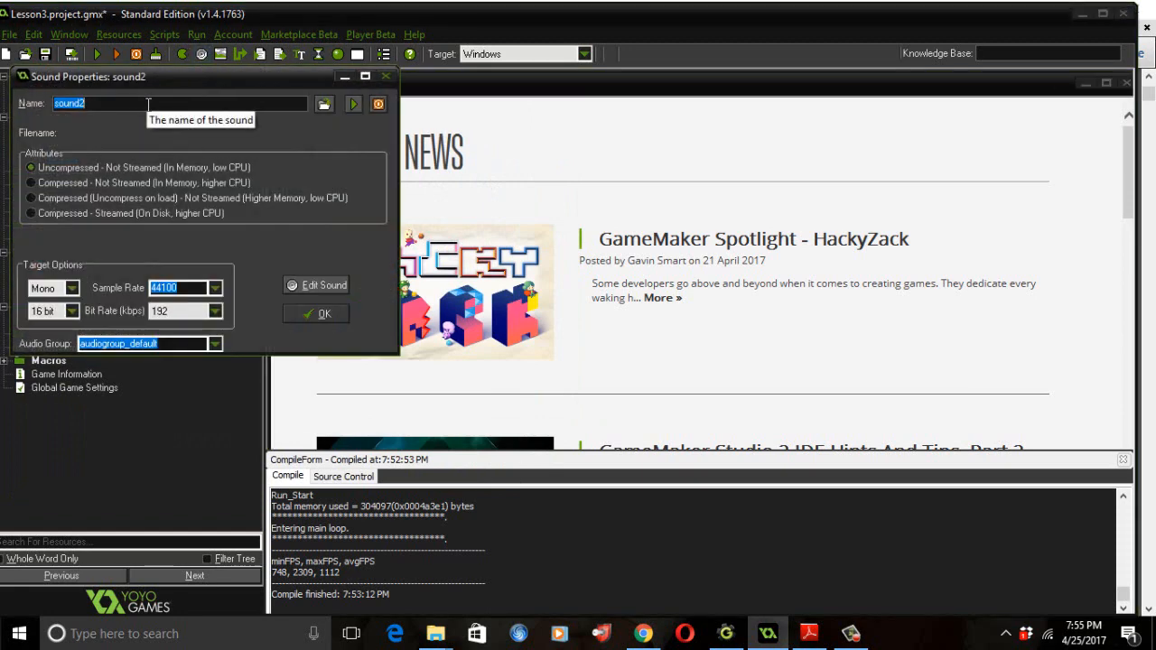
left_click(323, 104)
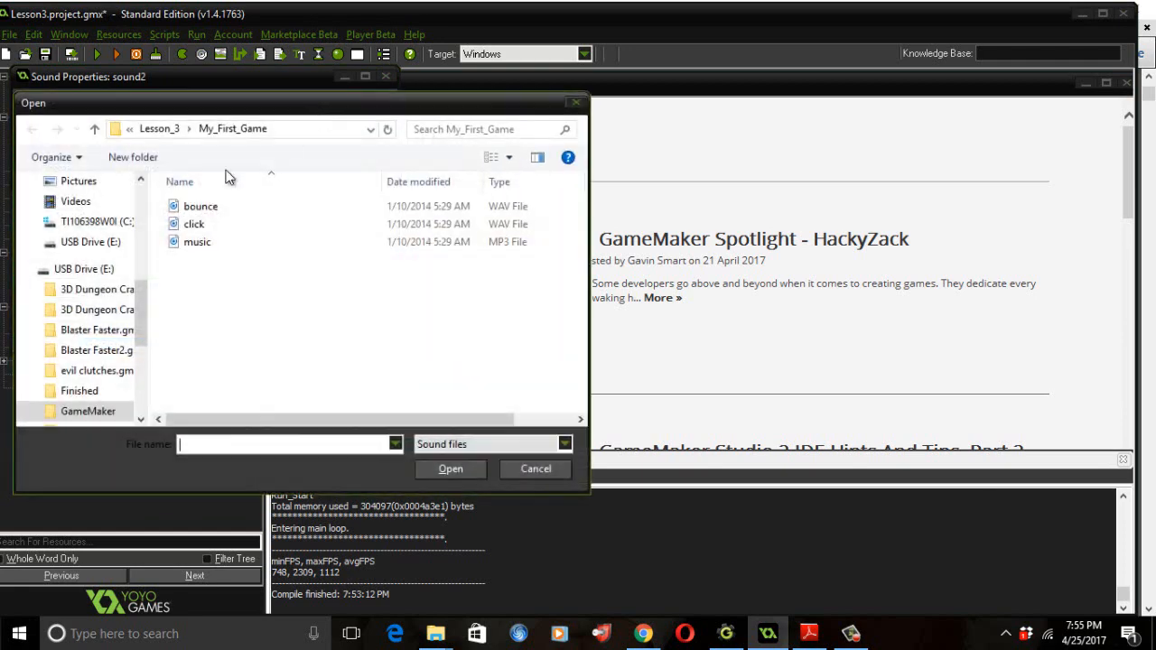
left_click(198, 244)
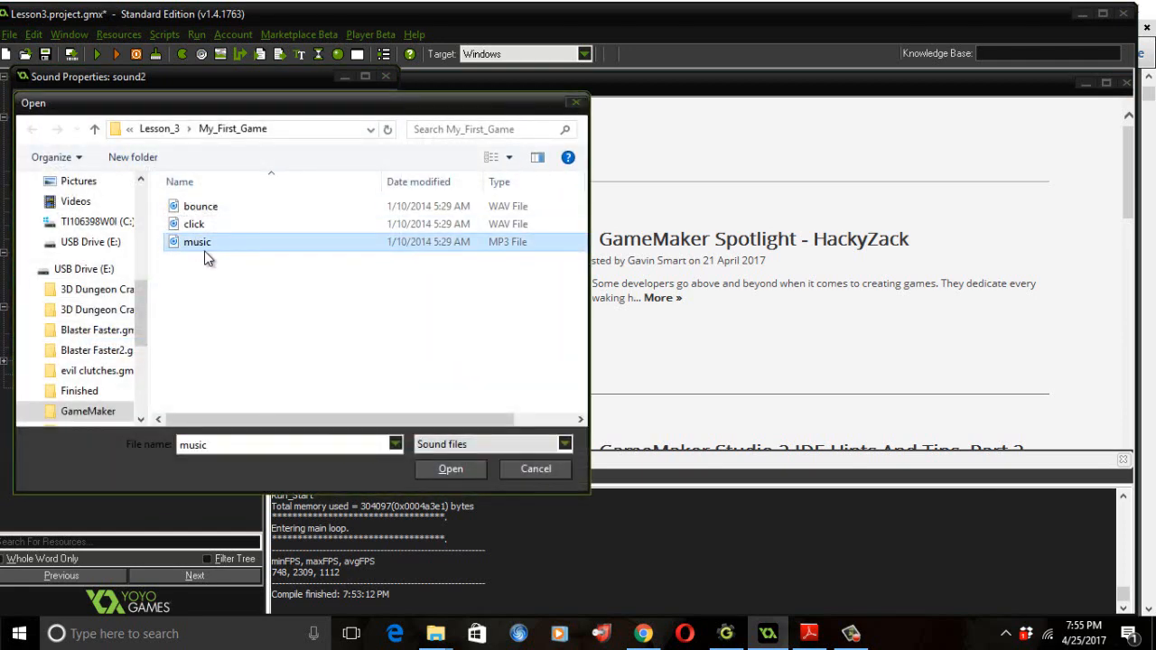
left_click(443, 468)
- Name the music sound SND_Music and confirm its properties
left_click_drag(119, 107, 11, 119)
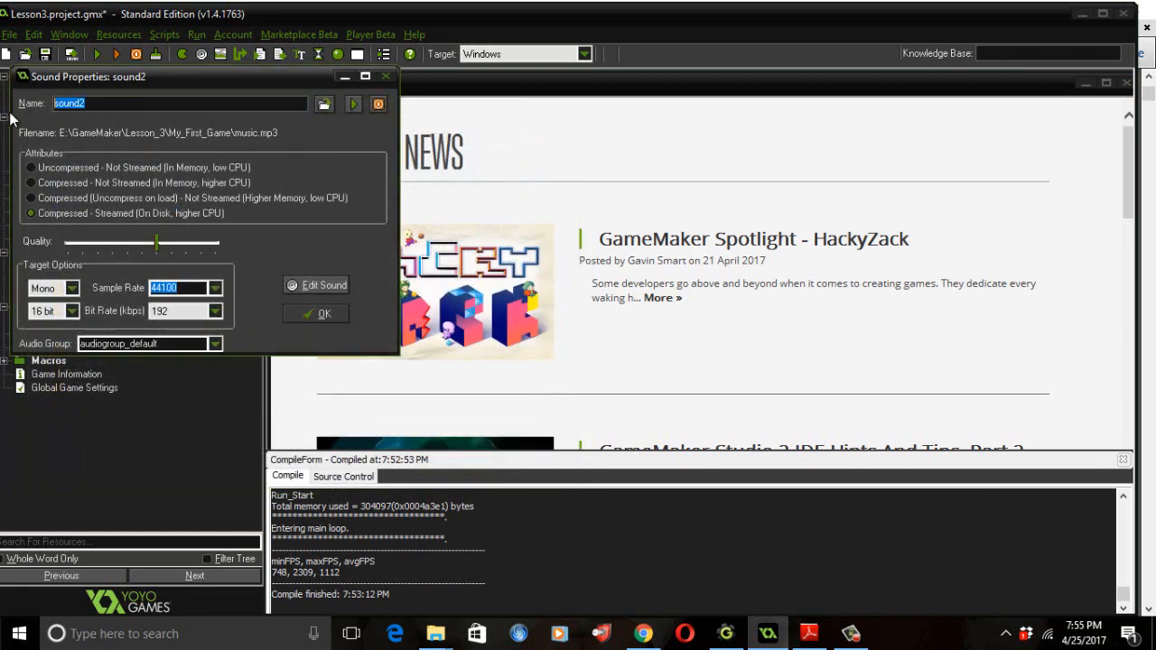
type("SND_Music")
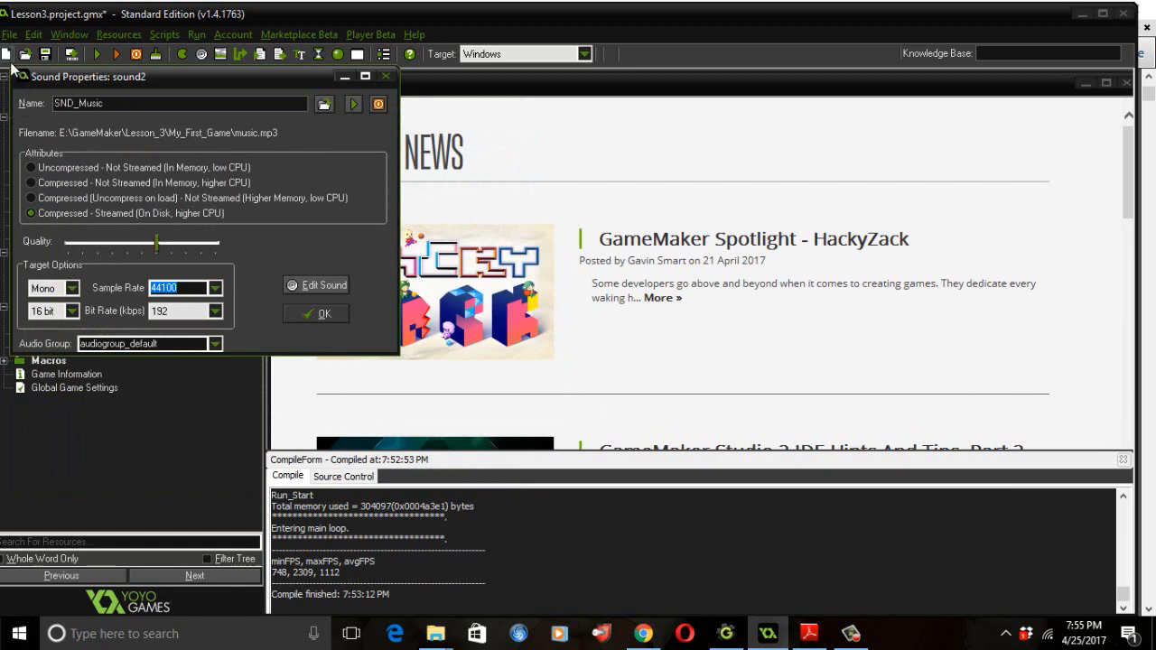
left_click(308, 317)
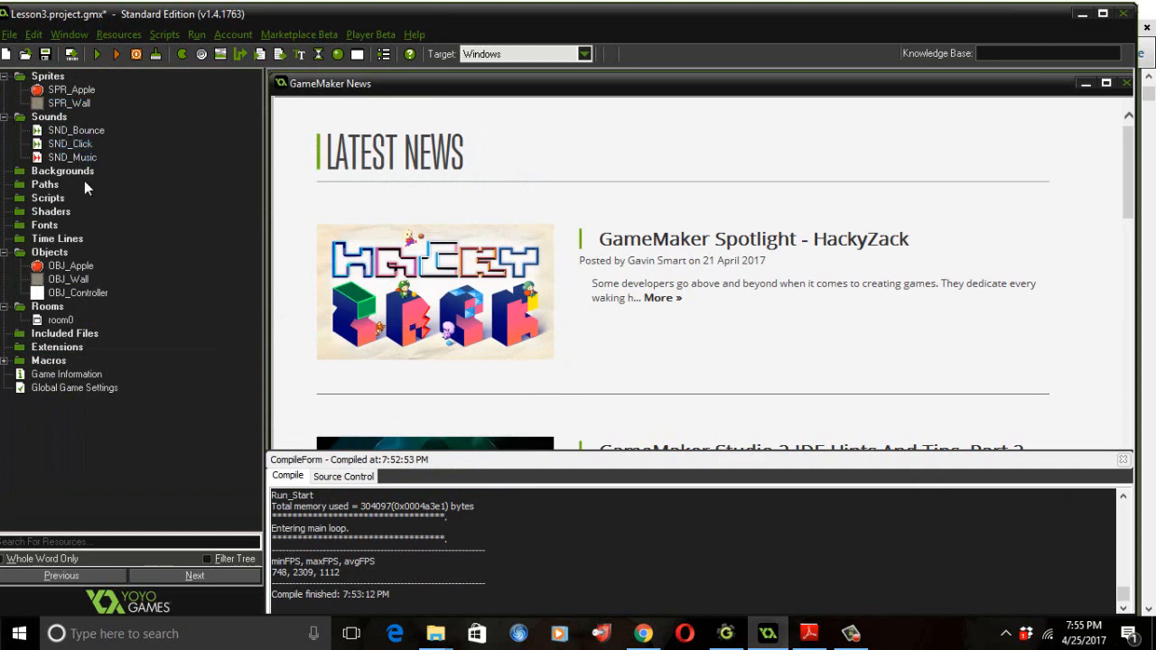
- Add a Play Sound action using SND_Bounce to OBJ_Apple's collision event with OBJ_Wall
double_click(78, 265)
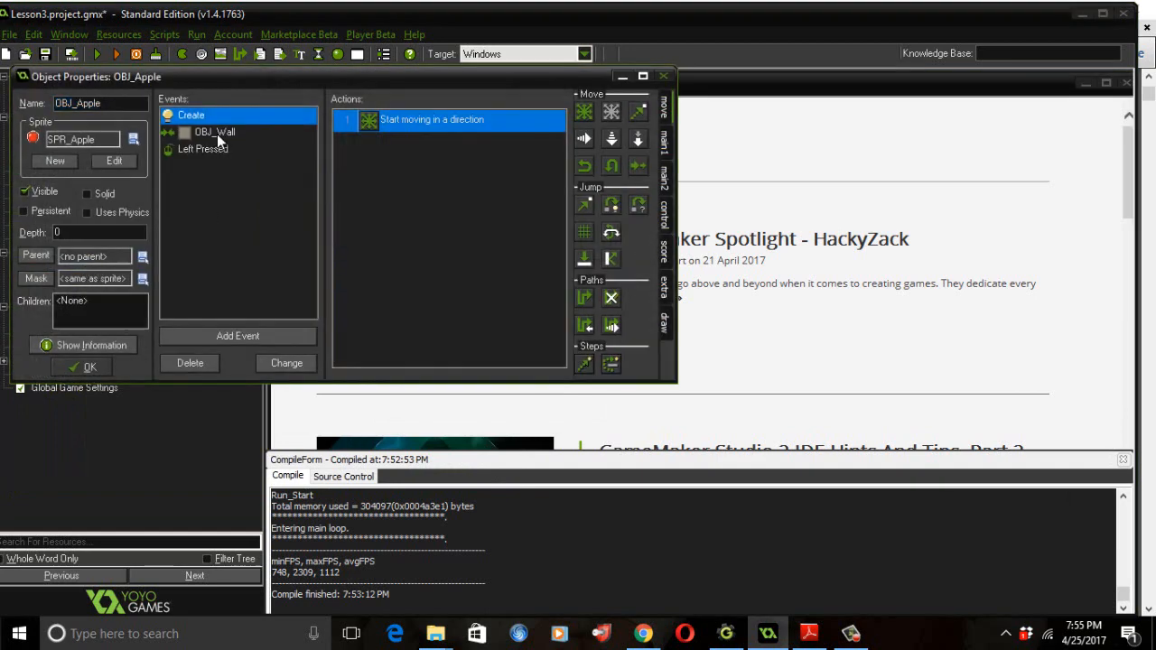
left_click(220, 133)
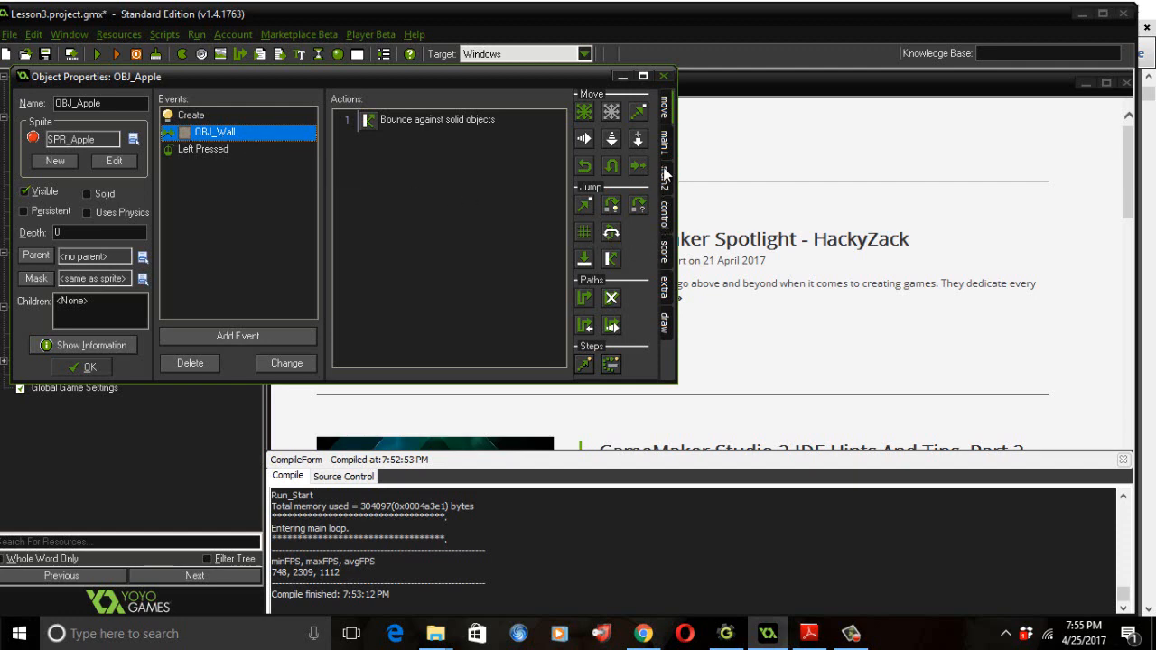
left_click(669, 217)
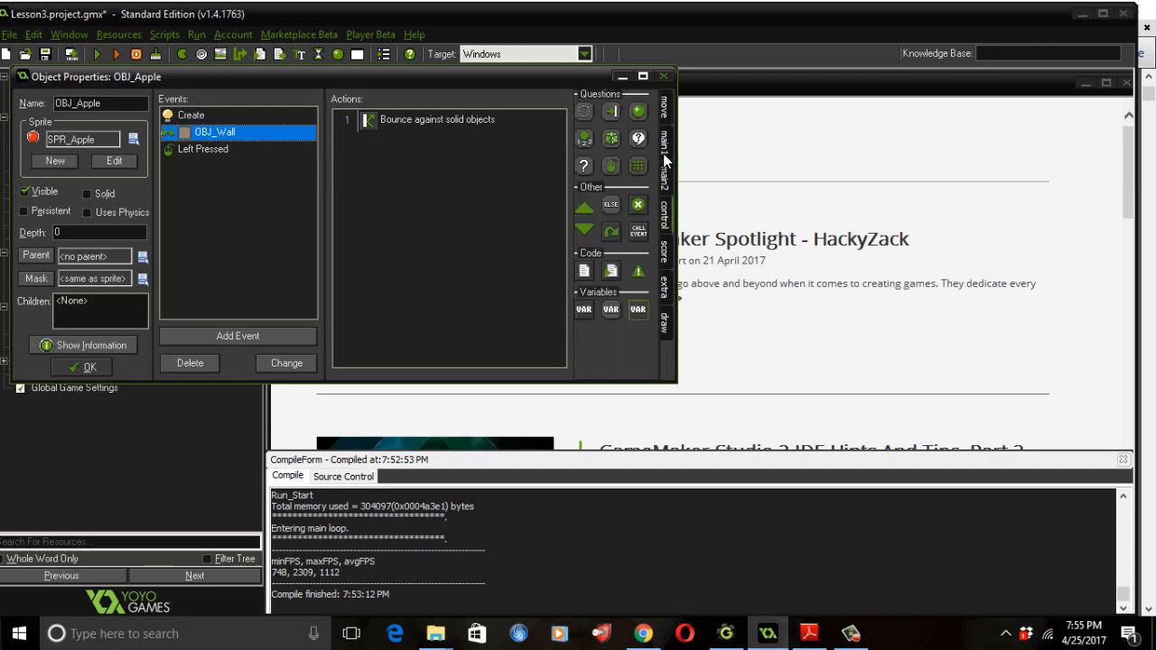
left_click(665, 155)
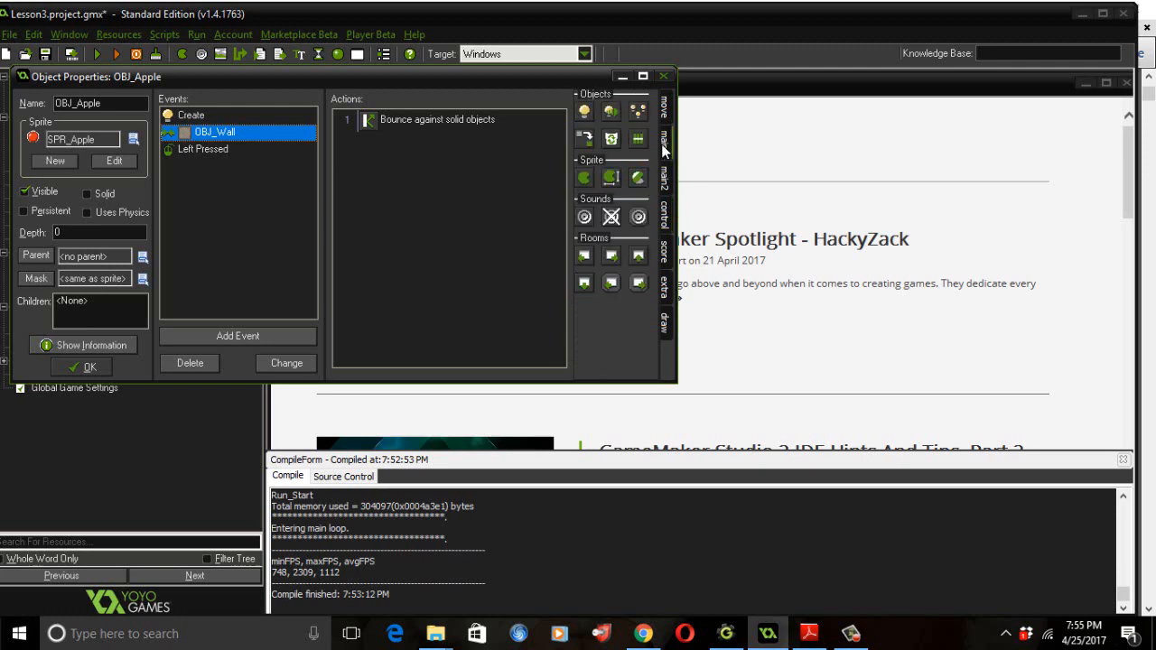
left_click_drag(379, 189, 379, 189)
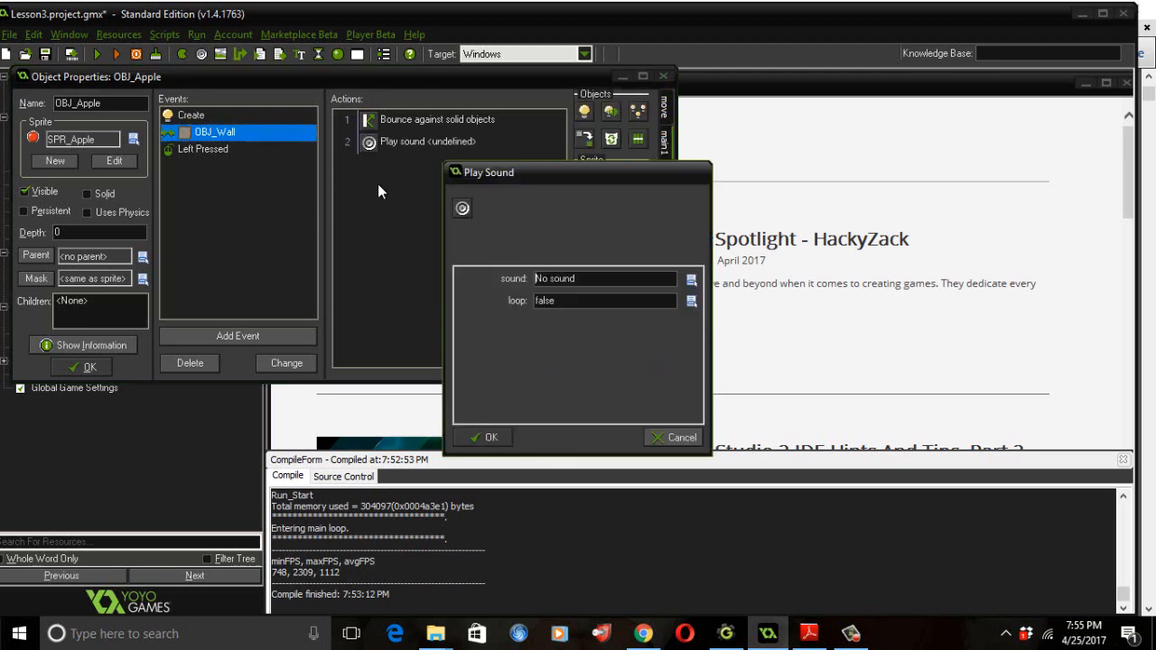
left_click(691, 280)
left_click(736, 309)
left_click(492, 437)
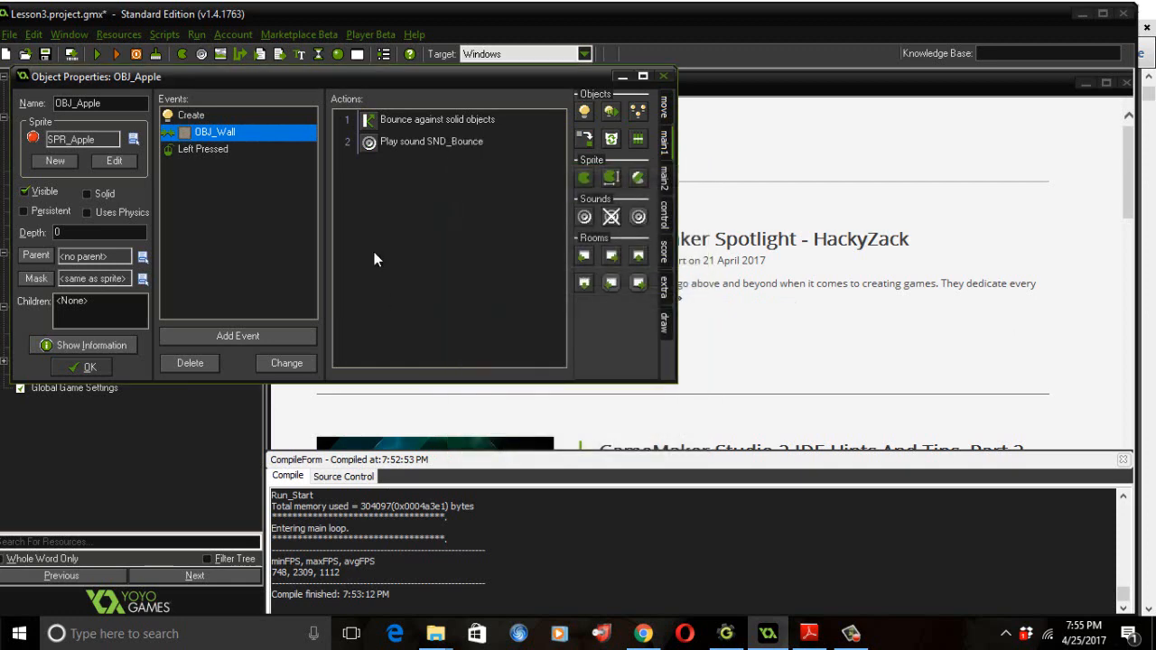
- Show the actions of OBJ_Apple's Left Pressed event
left_click(220, 149)
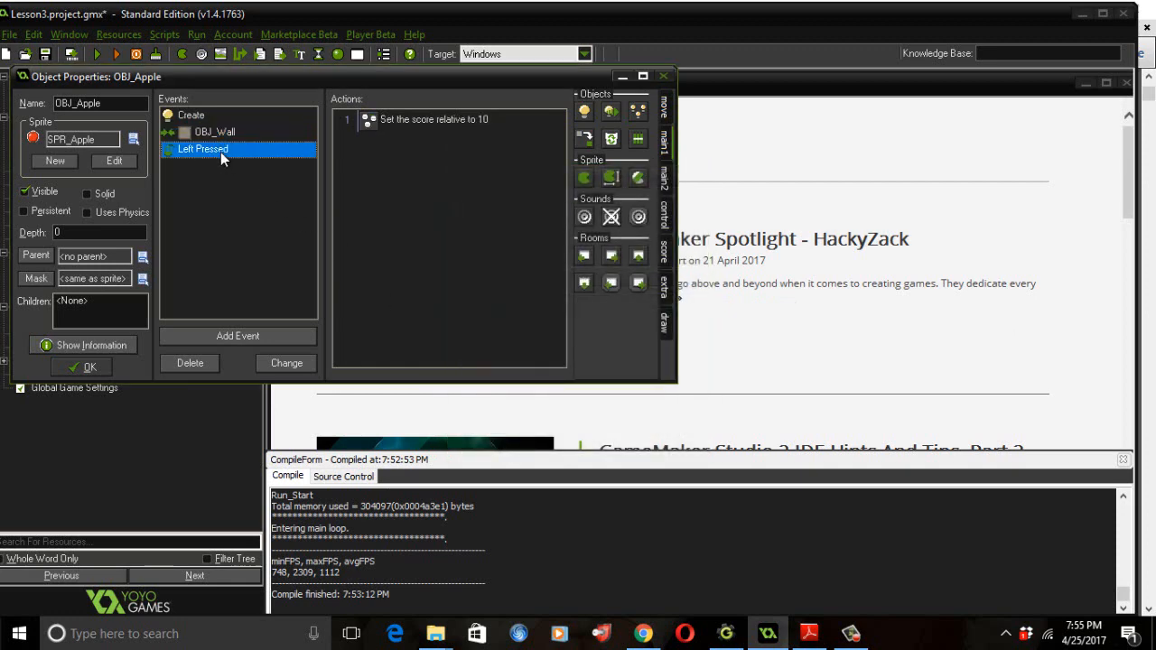
- Add a Play Sound action with SND_Click to OBJ_Apple's Left Pressed event and confirm the object's properties
left_click_drag(582, 220, 405, 179)
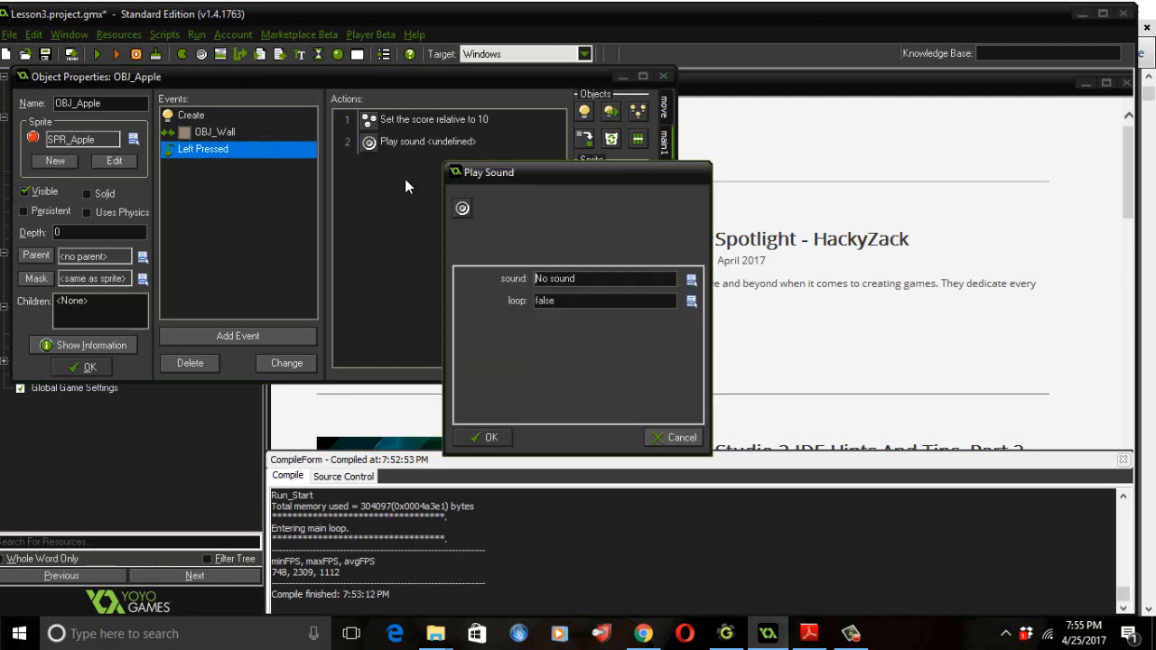
left_click(691, 280)
left_click(716, 331)
left_click(492, 435)
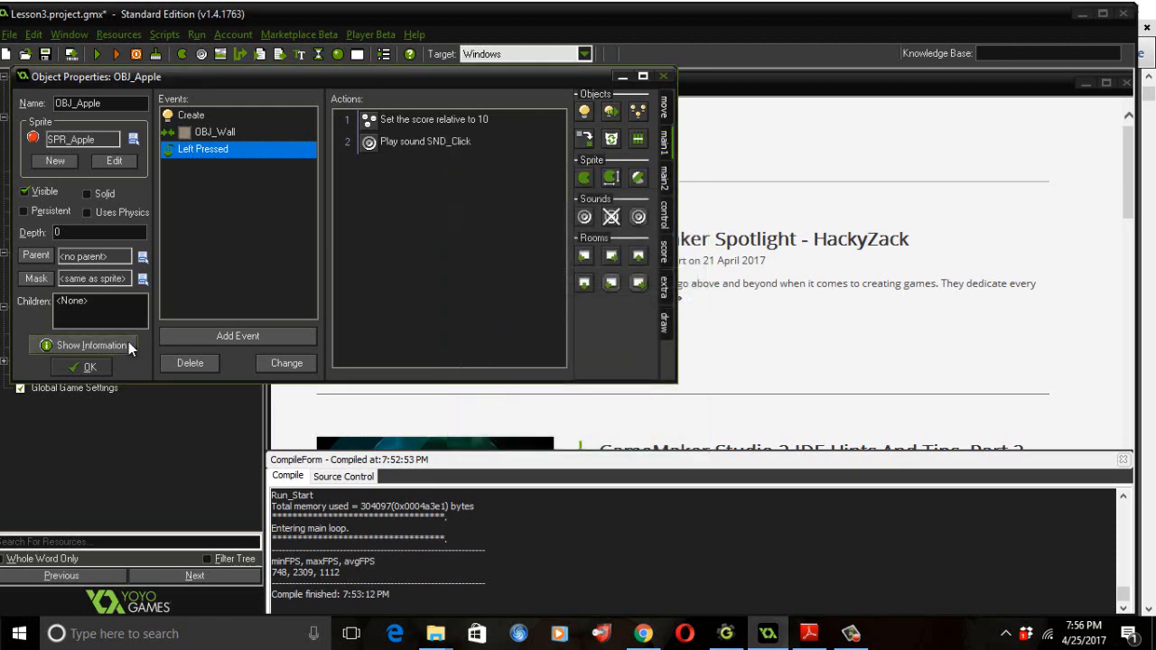
left_click(86, 367)
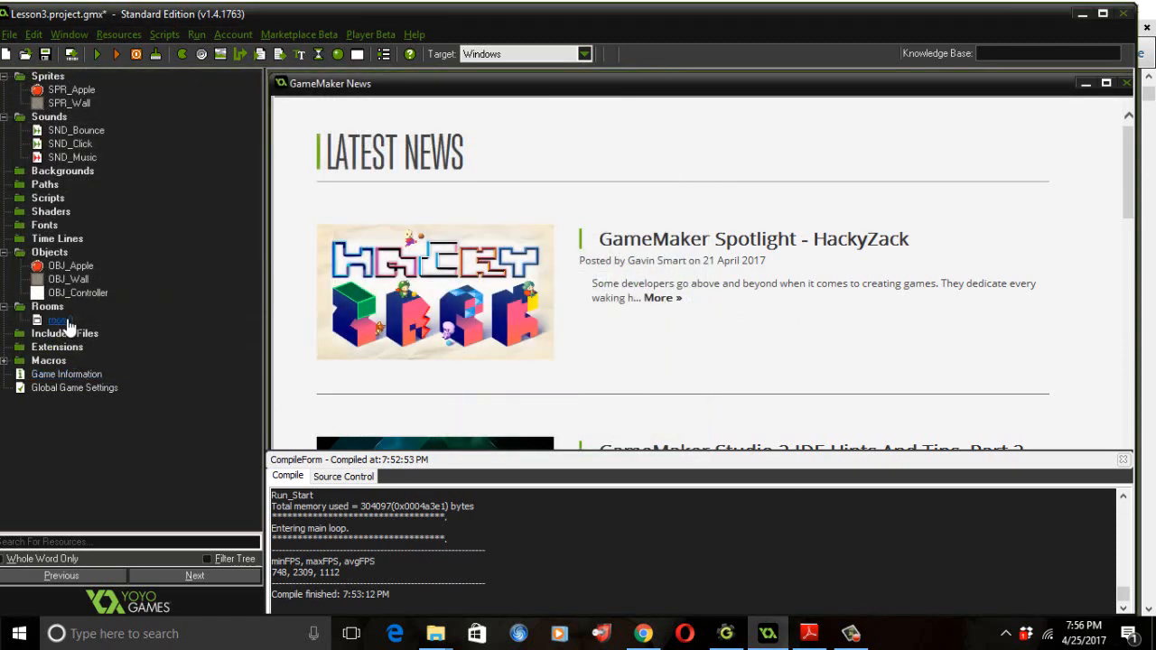
- Open OBJ_Controller and add a Create event to it
left_click(72, 295)
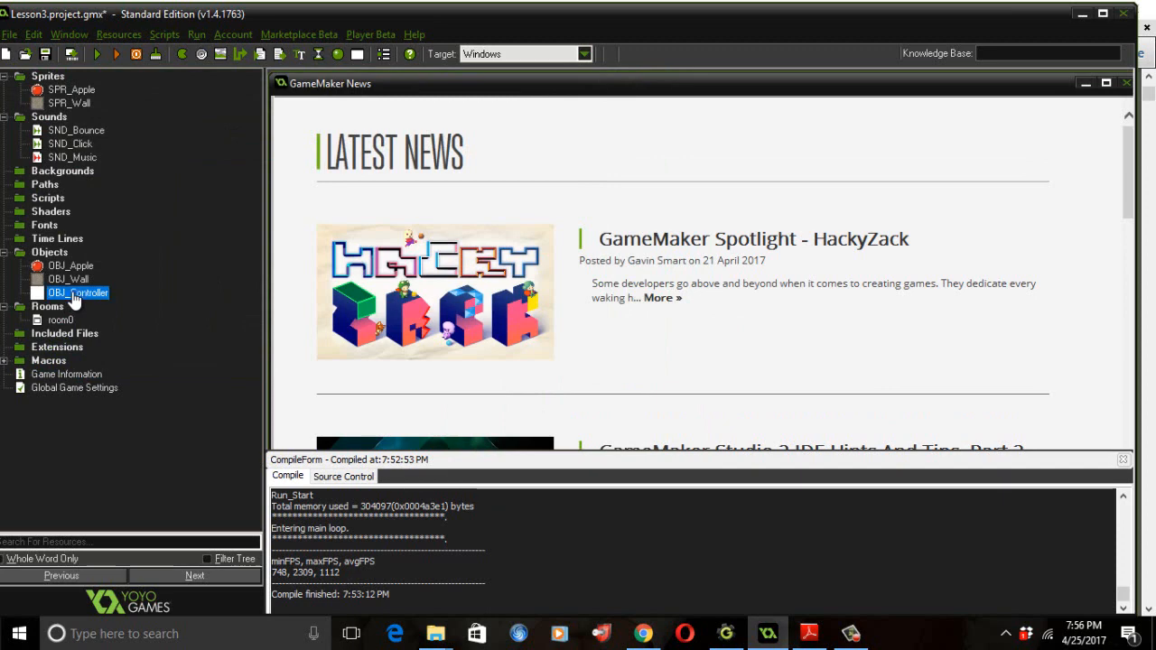
double_click(74, 295)
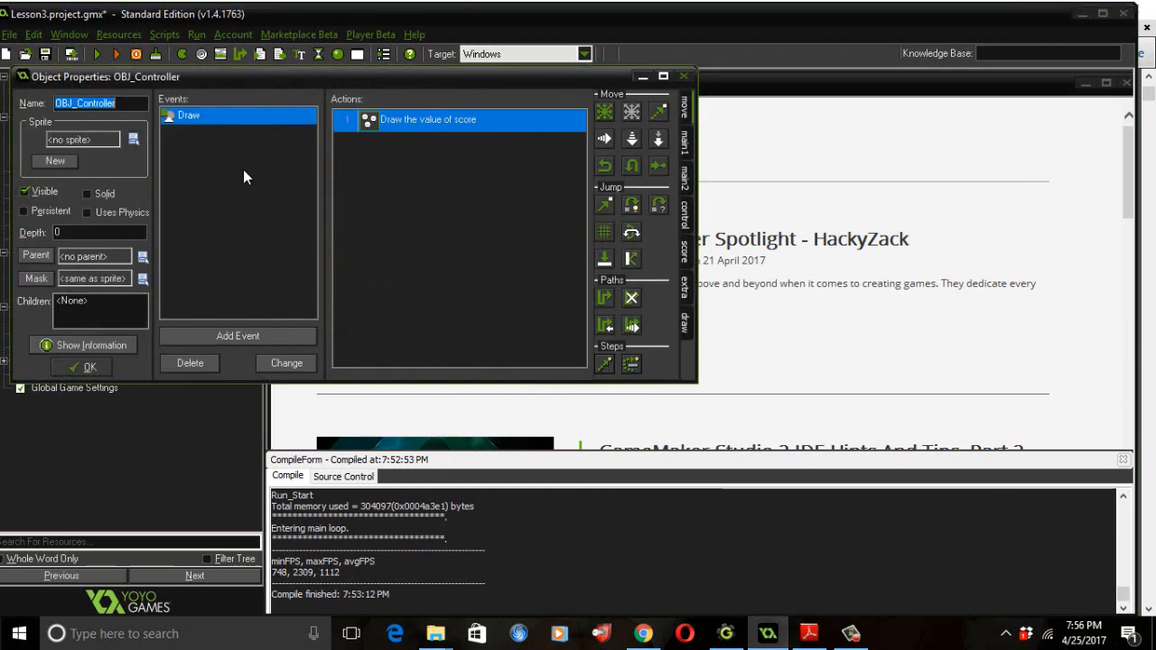
left_click(238, 336)
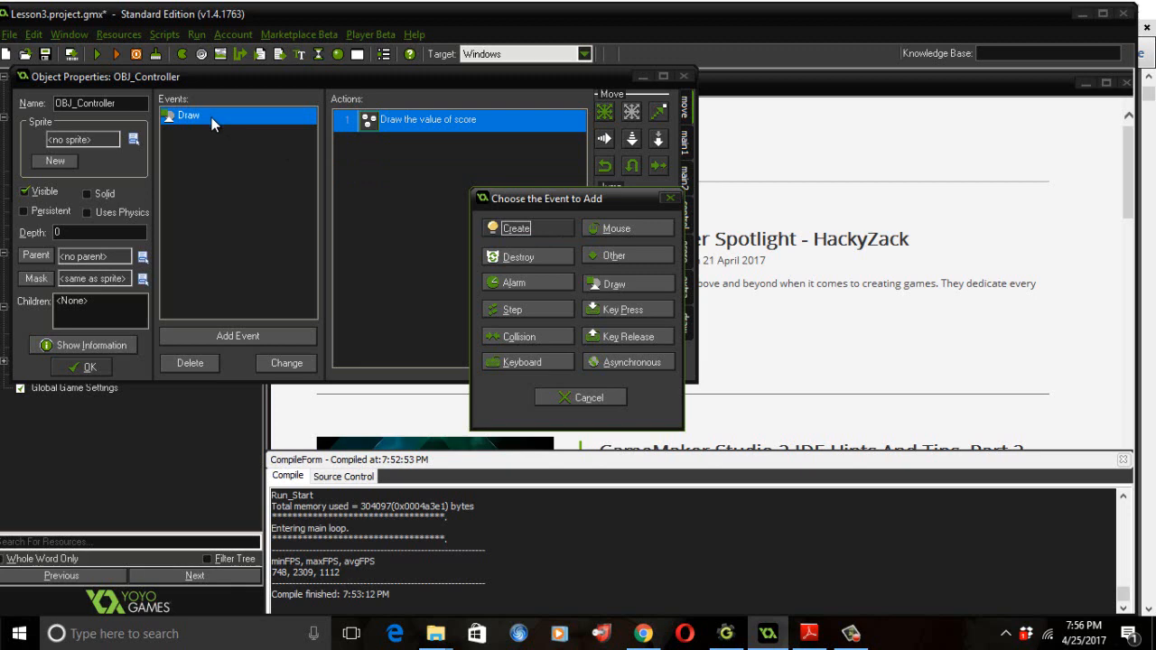
left_click(494, 227)
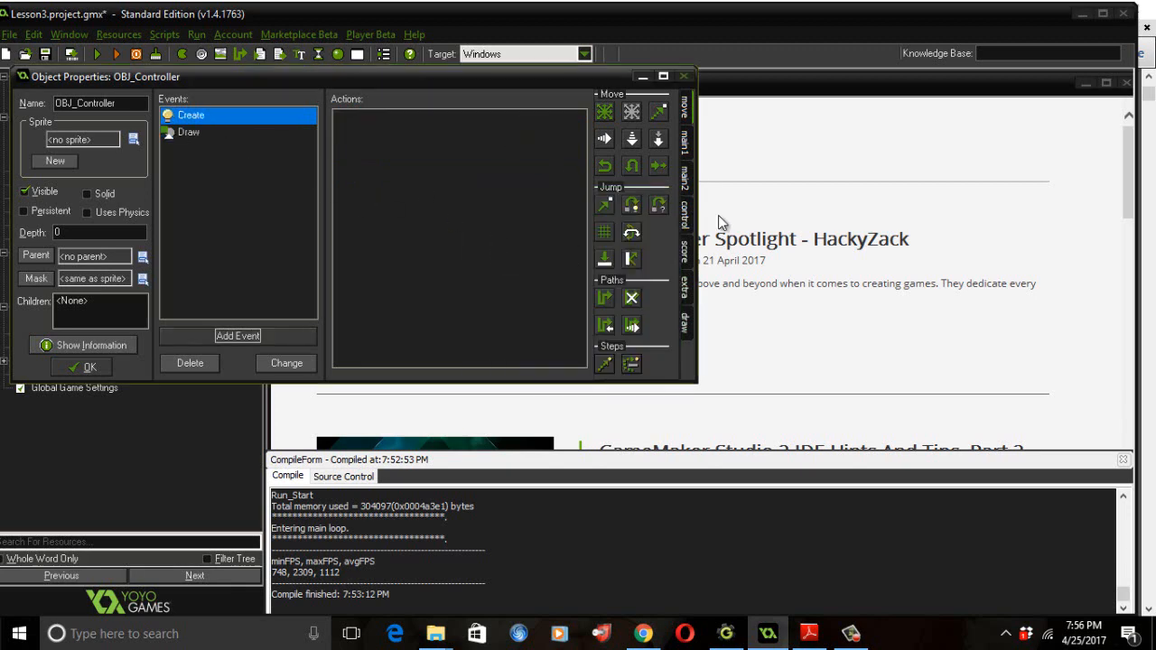
- Add a Play Sound action with SND_Music and loop set to true to OBJ_Controller's Create event, and confirm the object
left_click(684, 147)
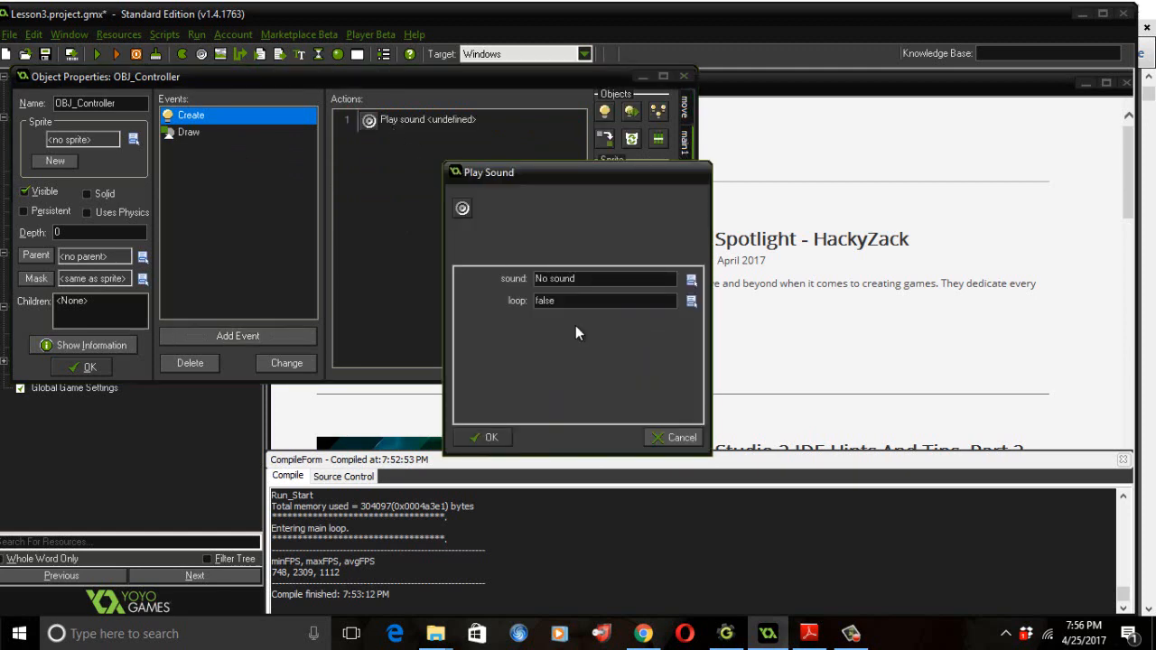
left_click(691, 280)
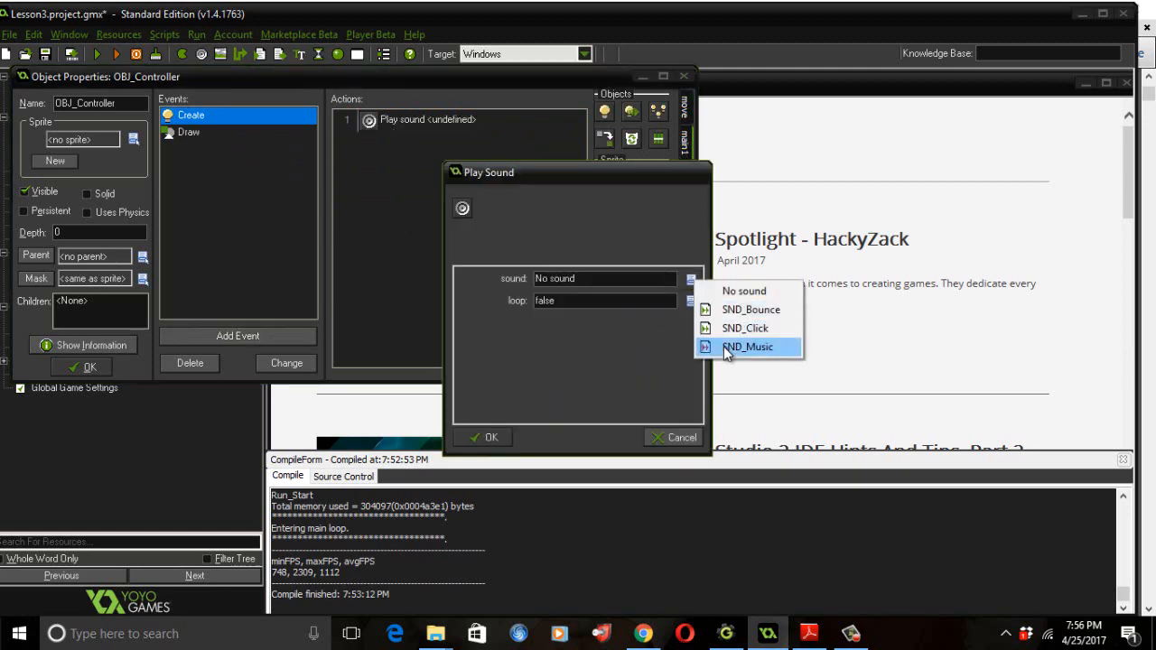
left_click(746, 347)
left_click(691, 302)
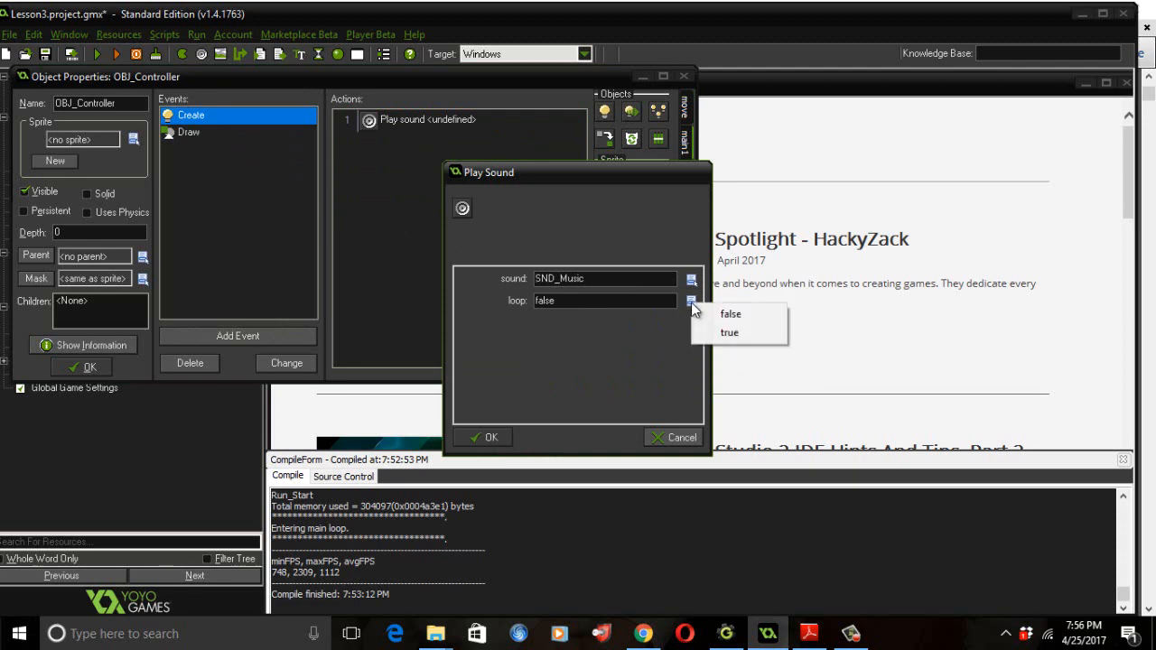
left_click(728, 332)
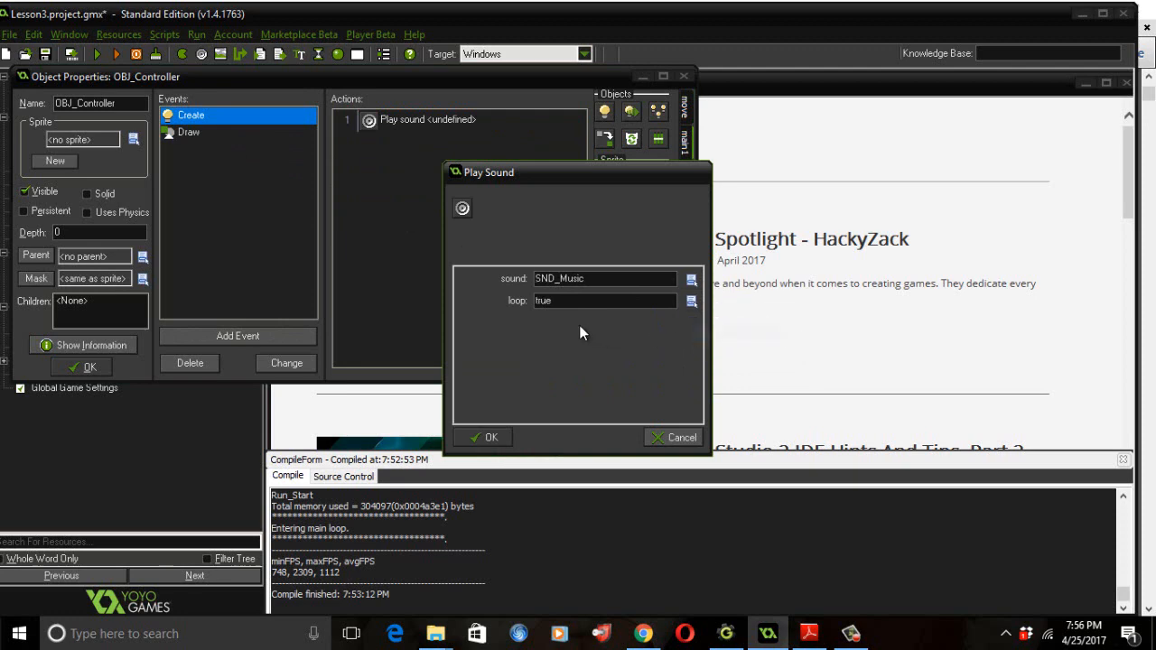
left_click(495, 435)
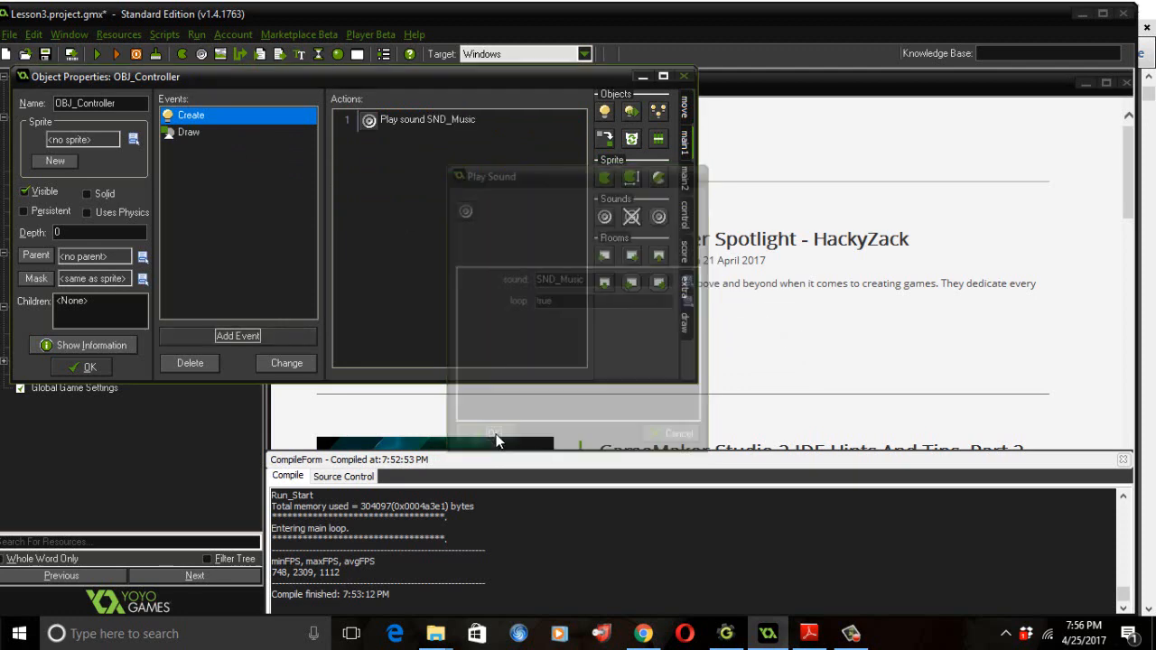
left_click(99, 364)
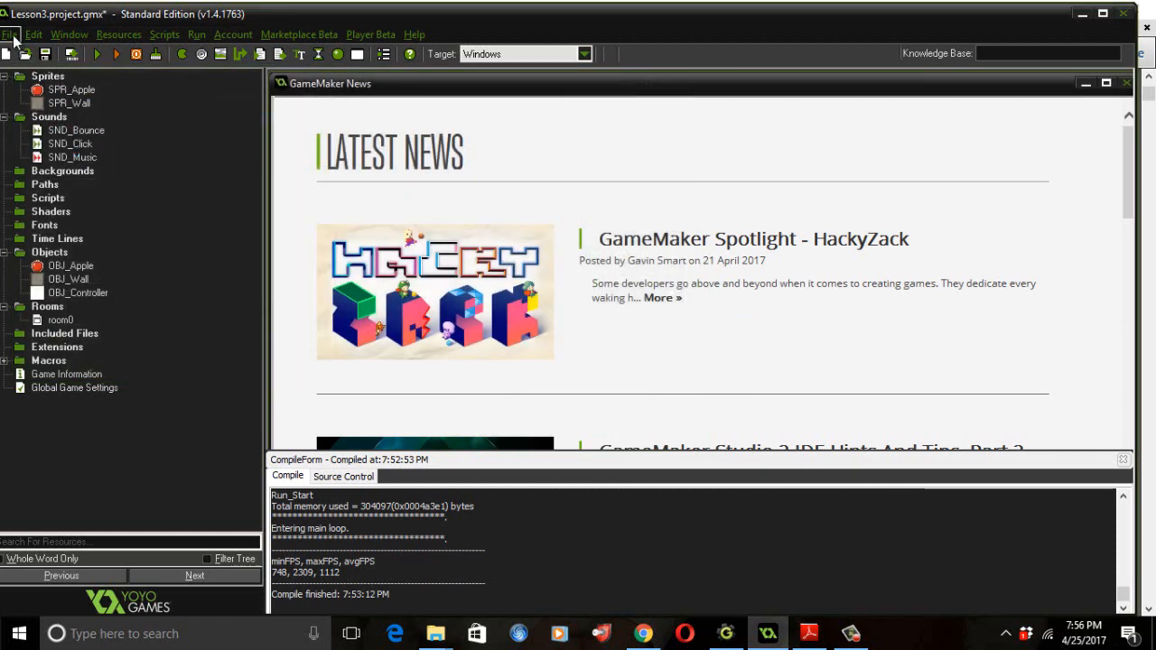
- Save the project and run the game
left_click(14, 35)
left_click(31, 131)
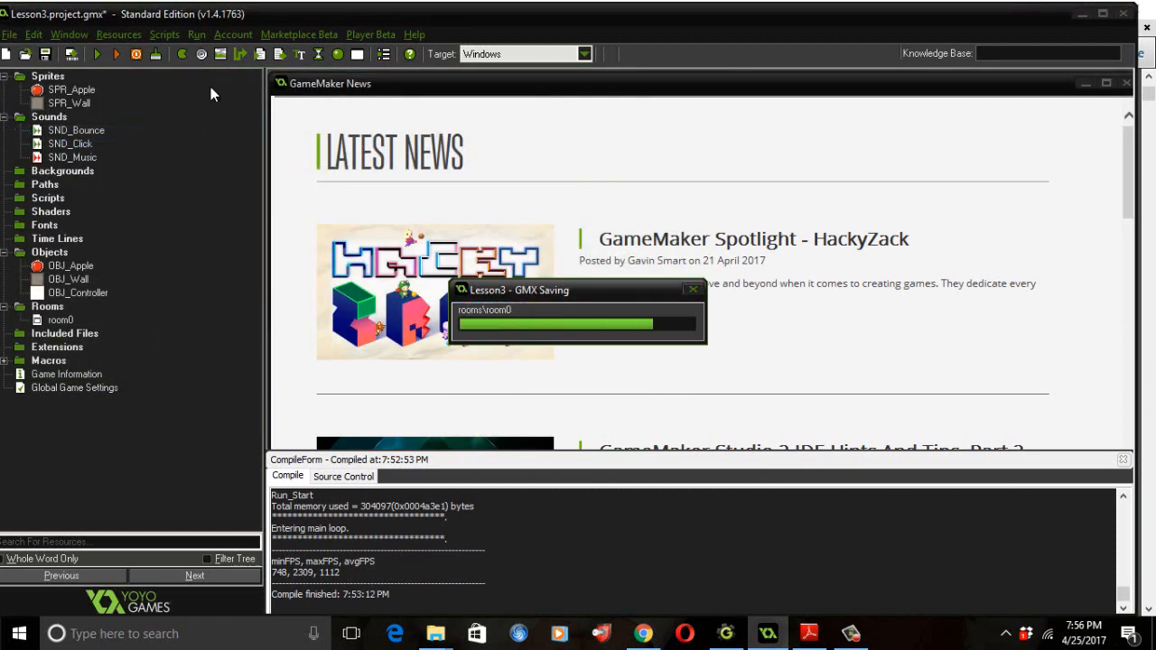
left_click(99, 54)
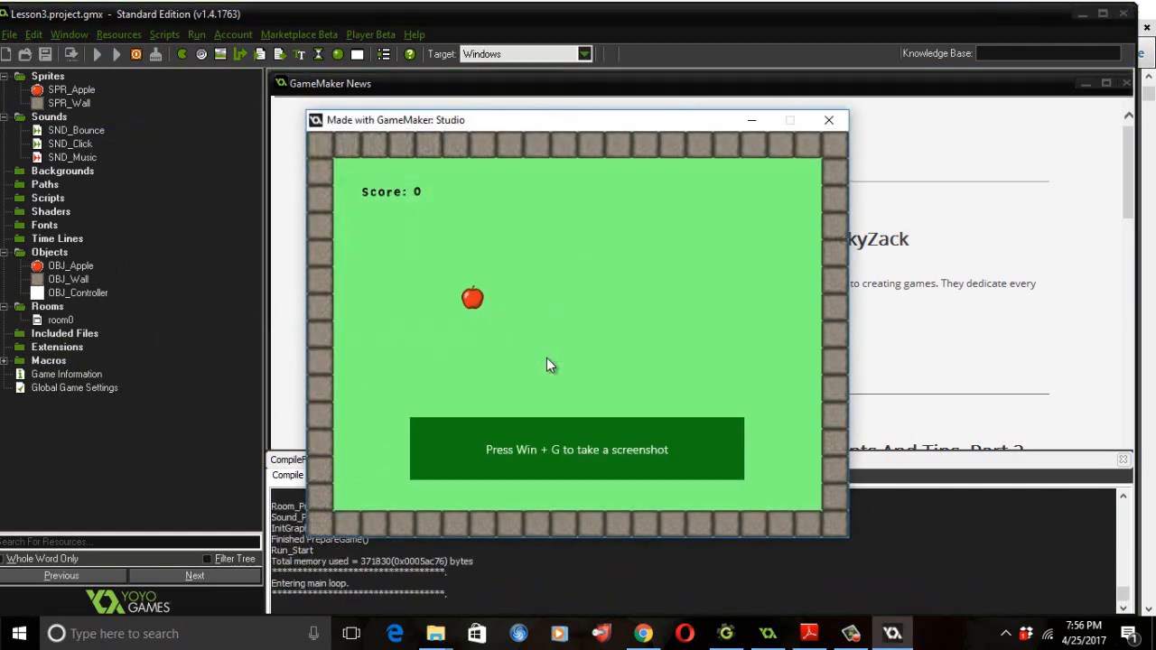
- Play the game by catching the moving apple several times to check the sounds and score, and close the game window
left_click(731, 430)
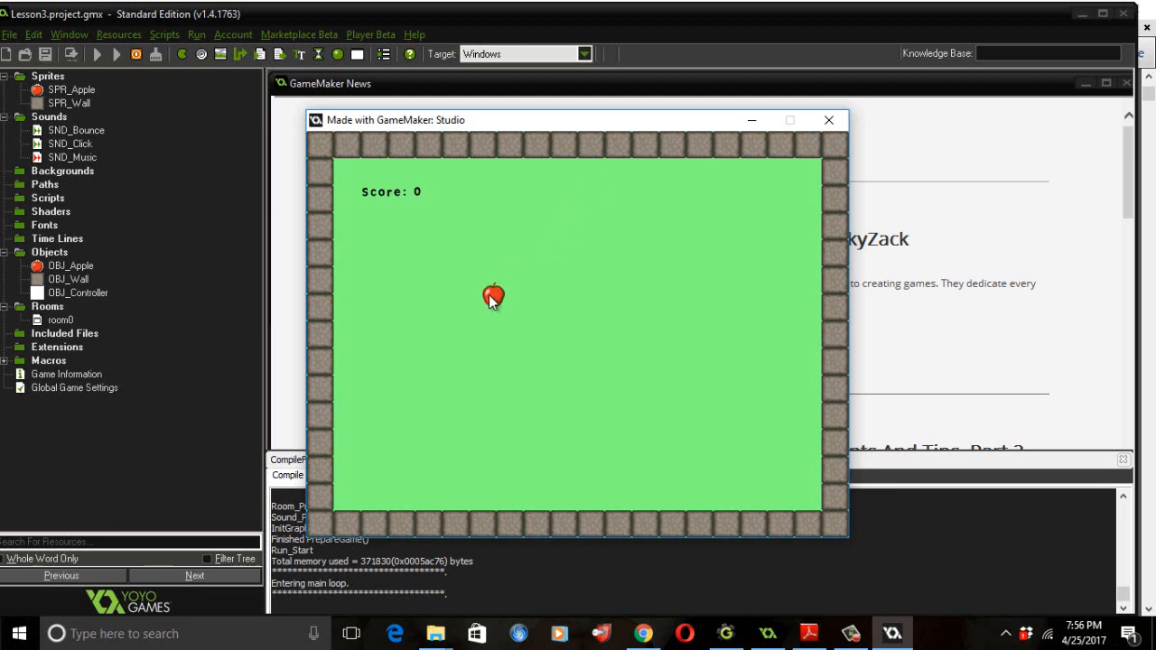
left_click(460, 444)
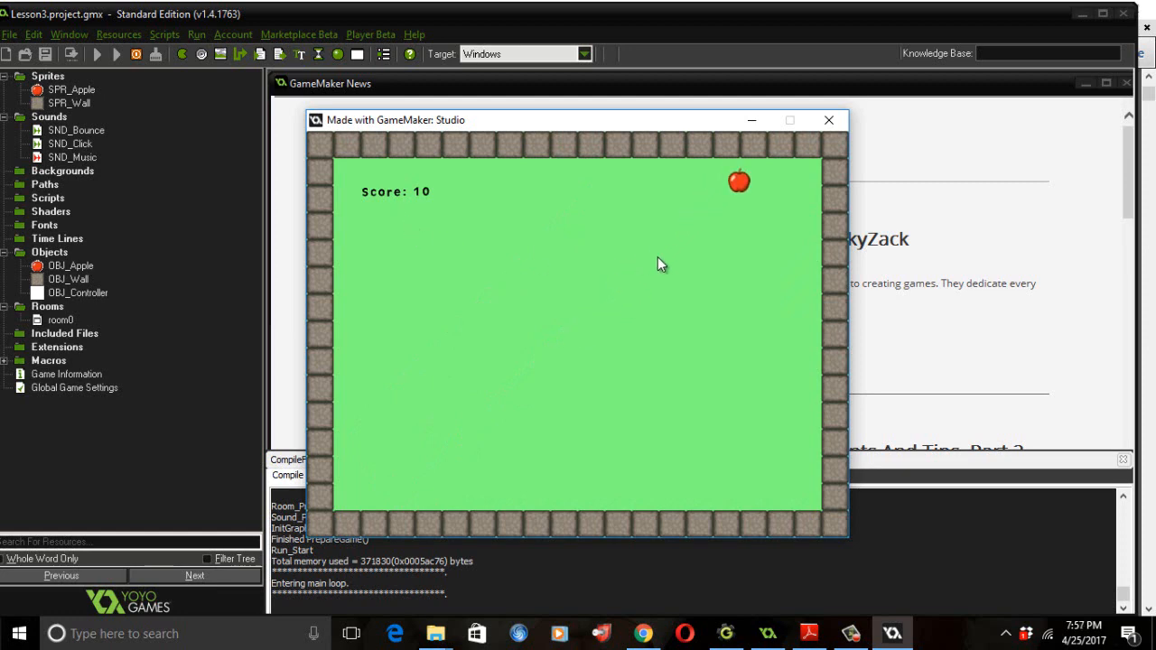
left_click(715, 347)
left_click(655, 398)
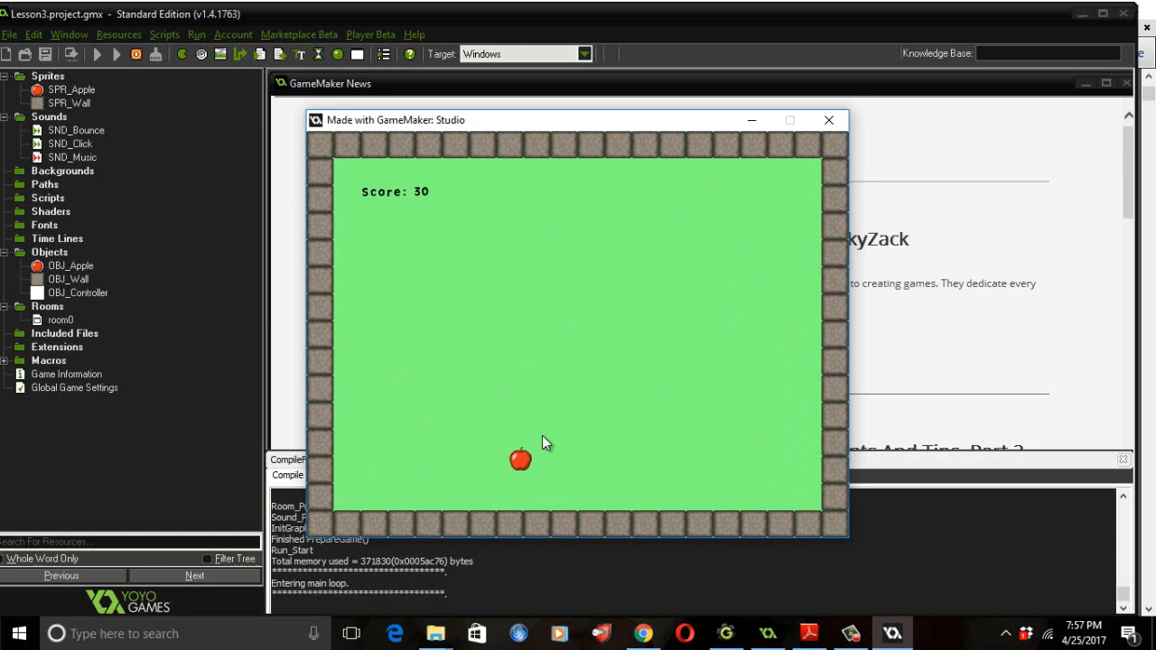
left_click(482, 417)
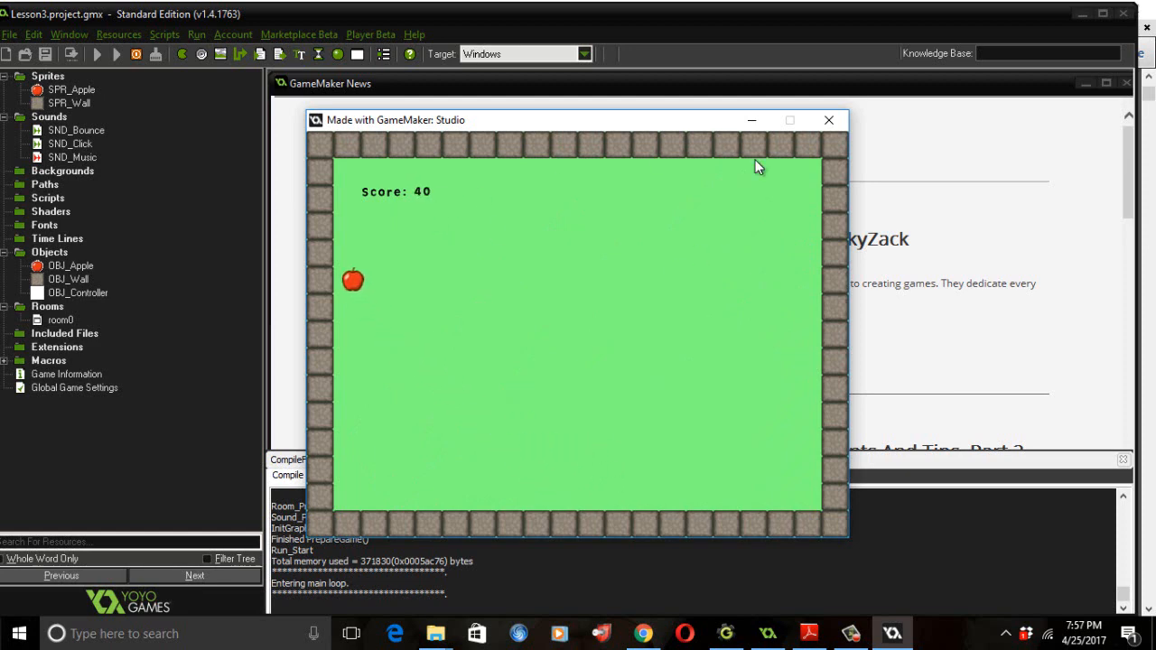
left_click(840, 125)
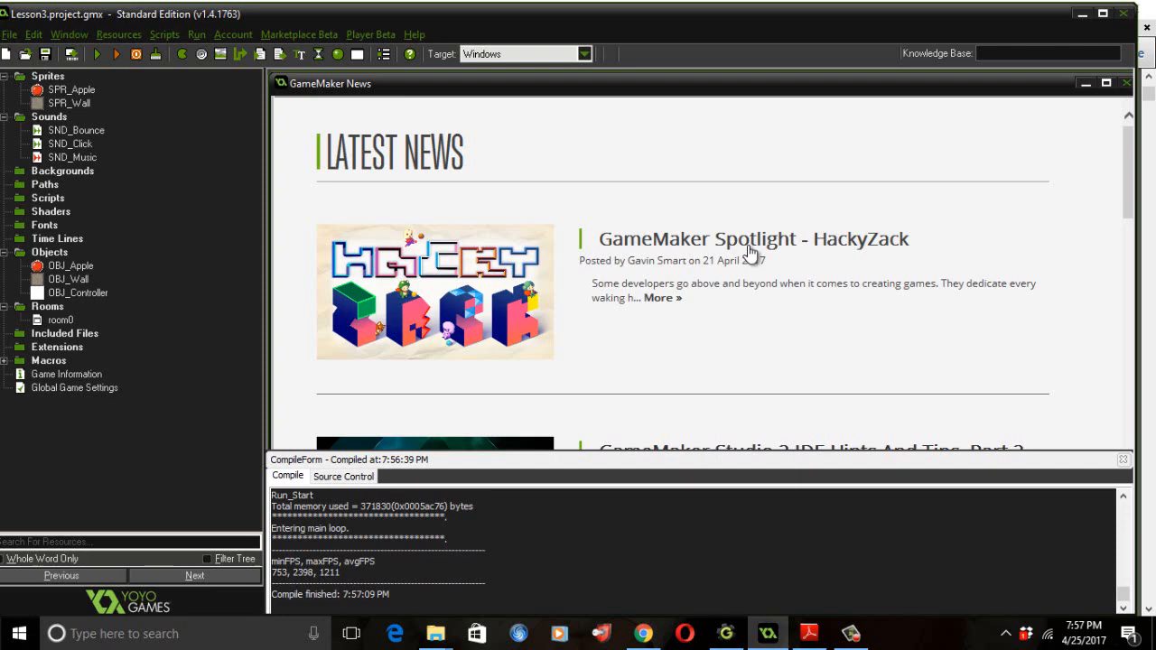
- Open the properties of OBJ_Apple
double_click(84, 267)
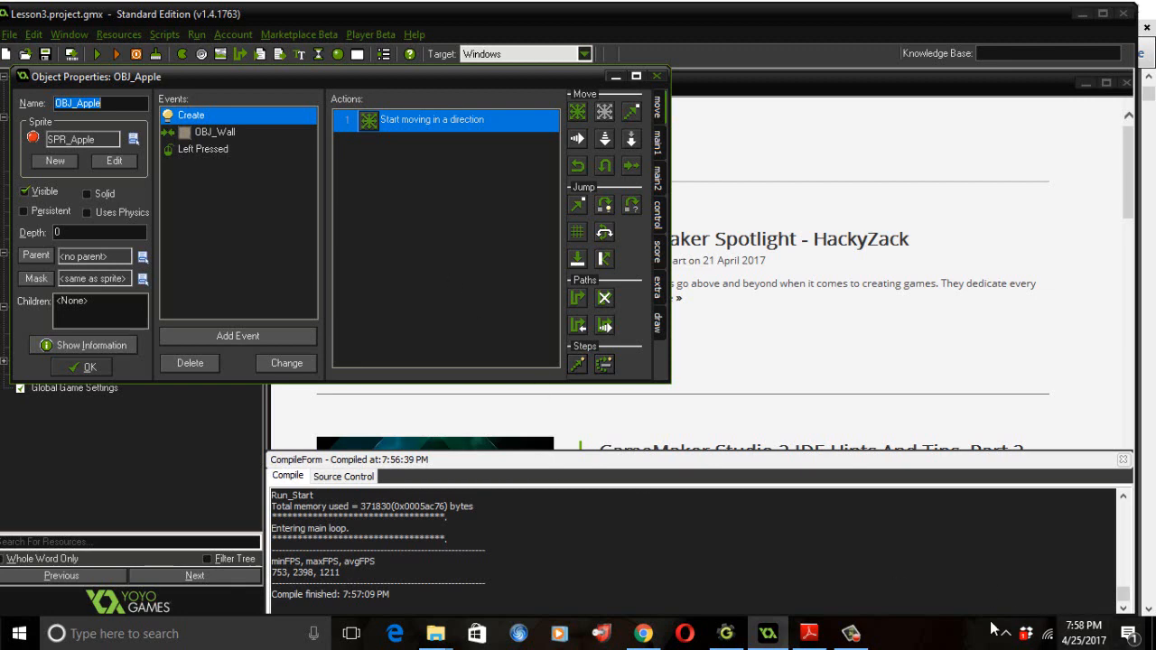
left_click(853, 634)
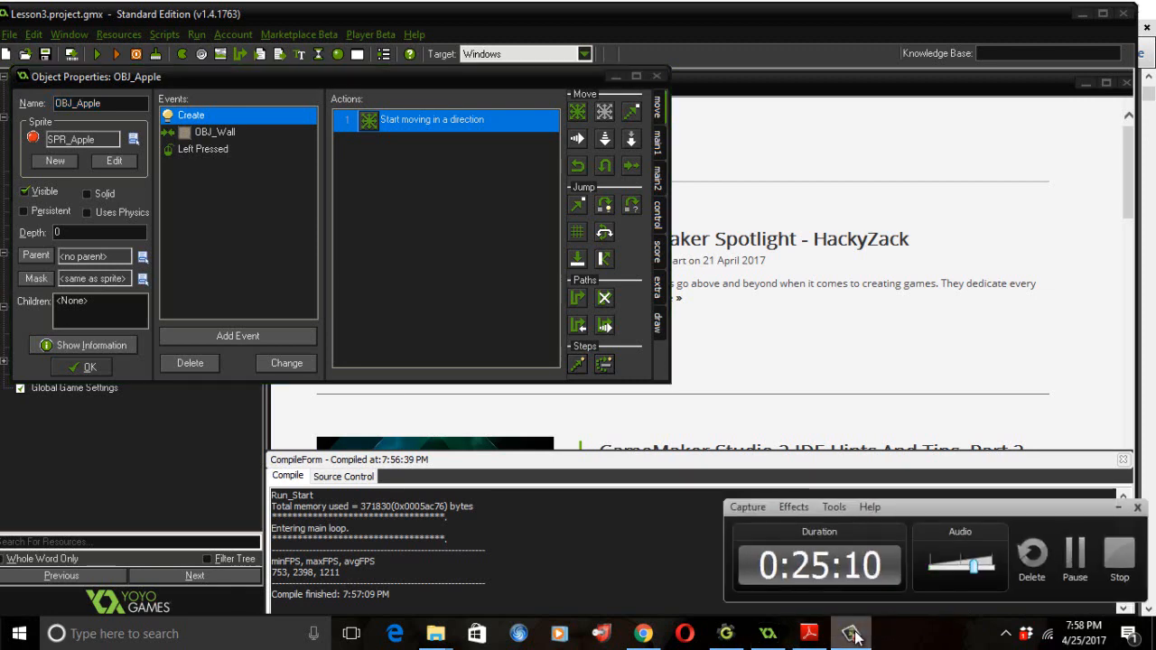
left_click(1080, 558)
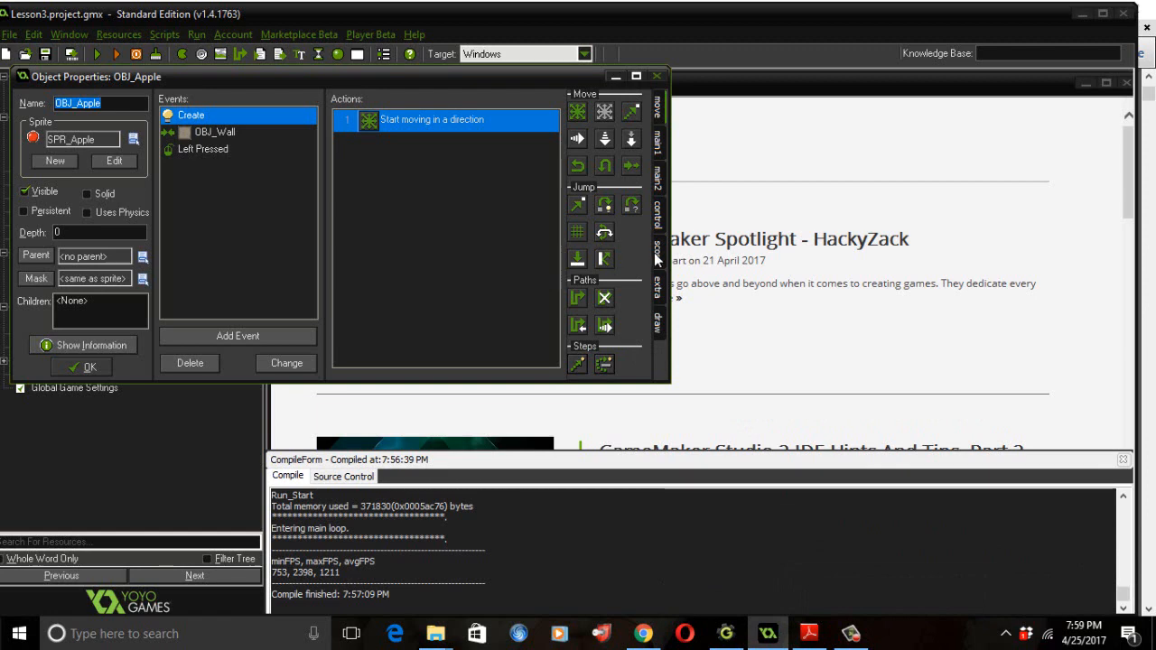
- Add a Test Score action to OBJ_Apple's Left Pressed event that checks whether the score is equal to 50
left_click(199, 150)
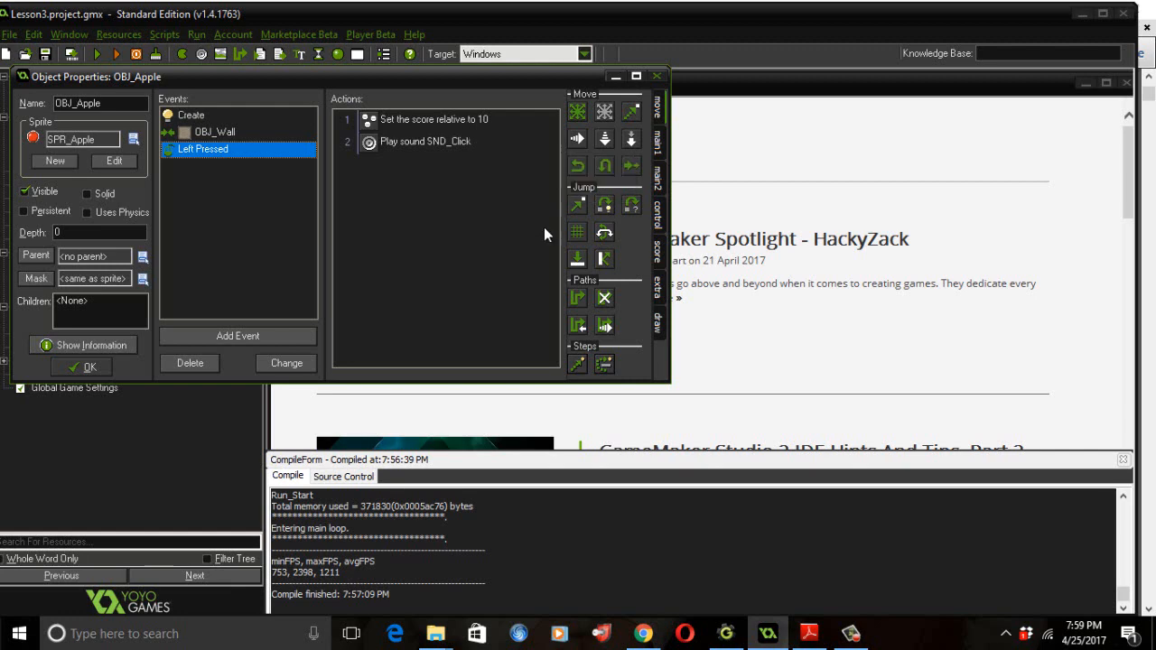
left_click(658, 259)
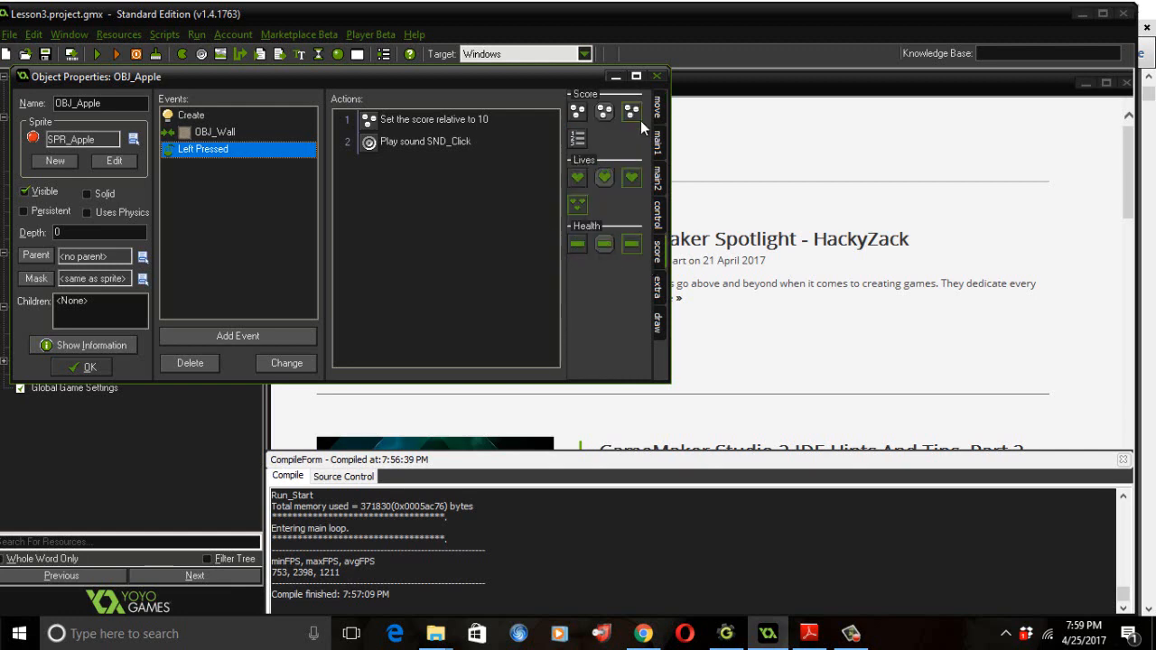
left_click_drag(604, 110, 381, 188)
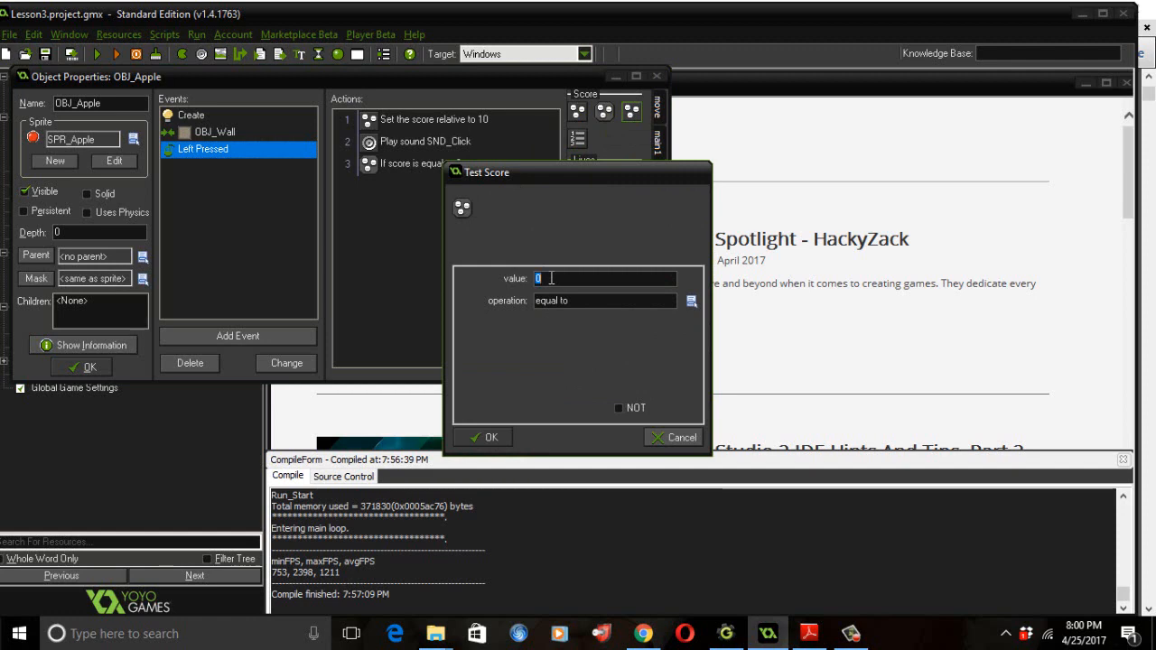
type("50")
left_click(486, 438)
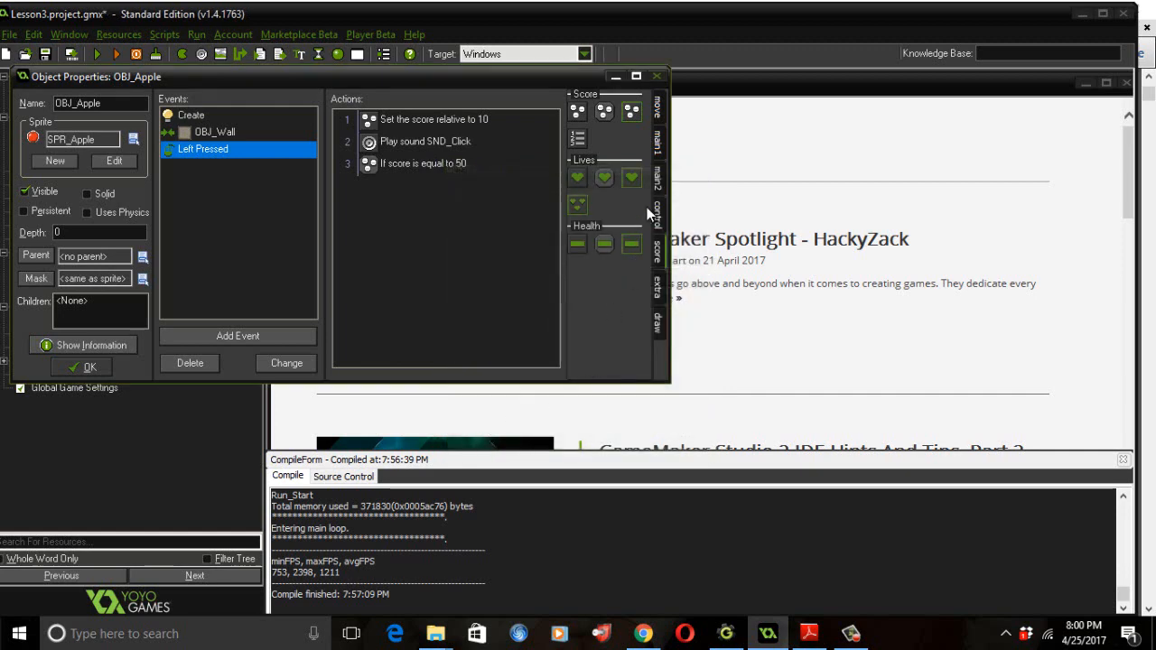
- Add an End Game action below the score test in the Left Pressed event
left_click(658, 152)
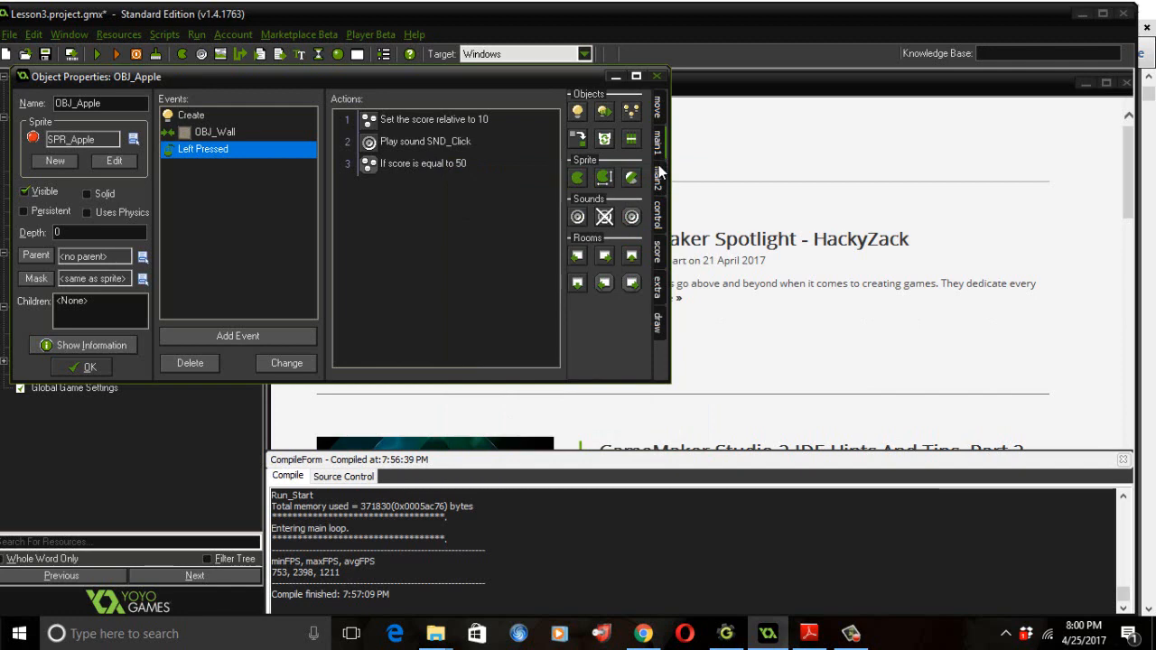
left_click(659, 177)
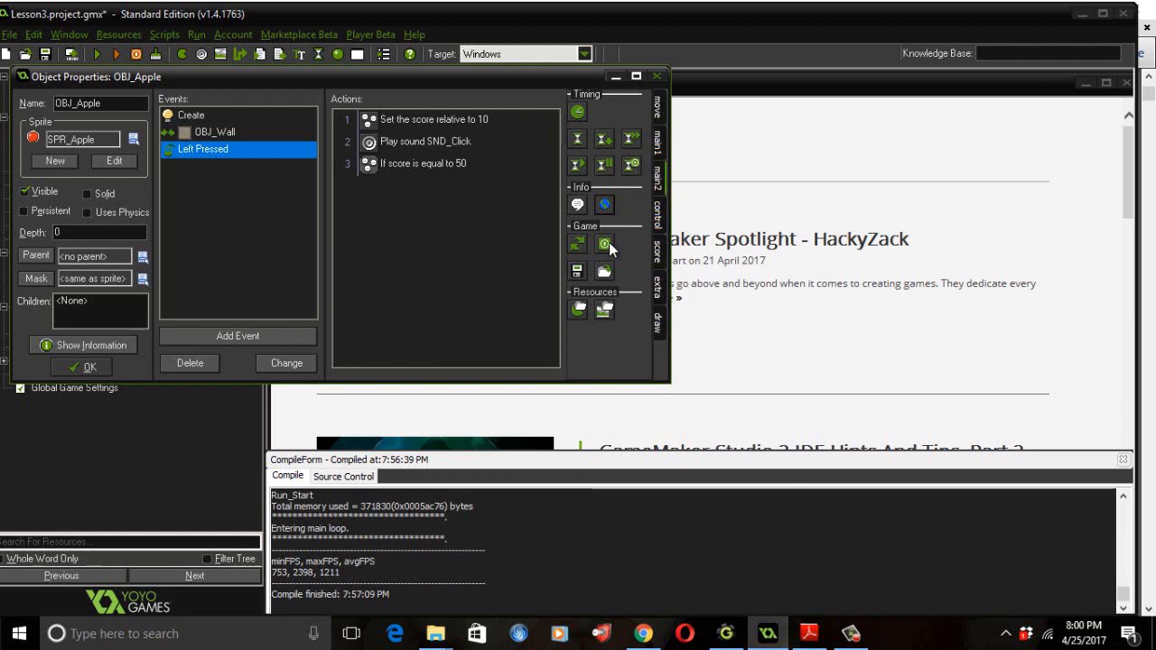
left_click_drag(605, 244, 480, 239)
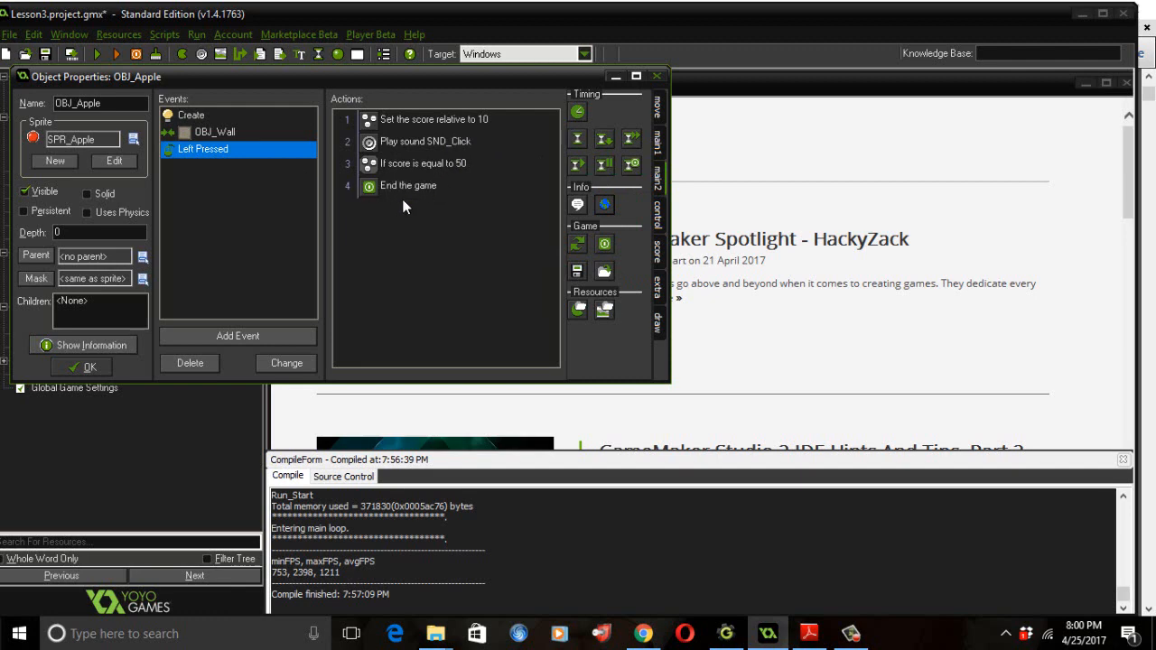
- Save the project with the new end condition and run the game again
left_click(10, 34)
left_click(31, 134)
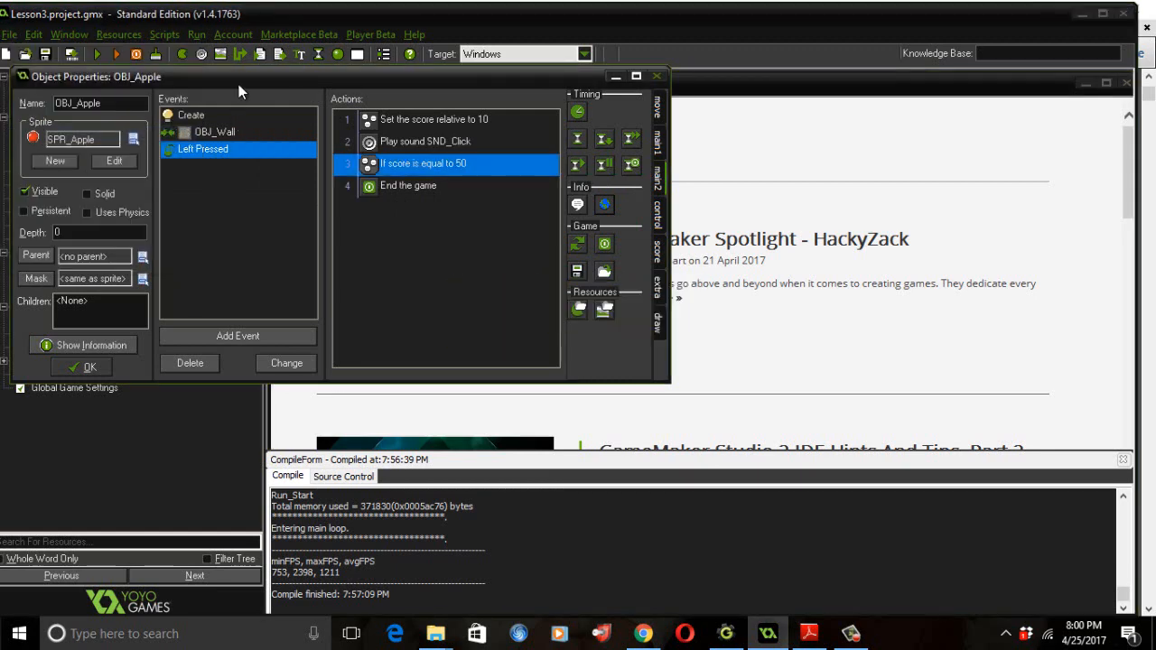
left_click(98, 54)
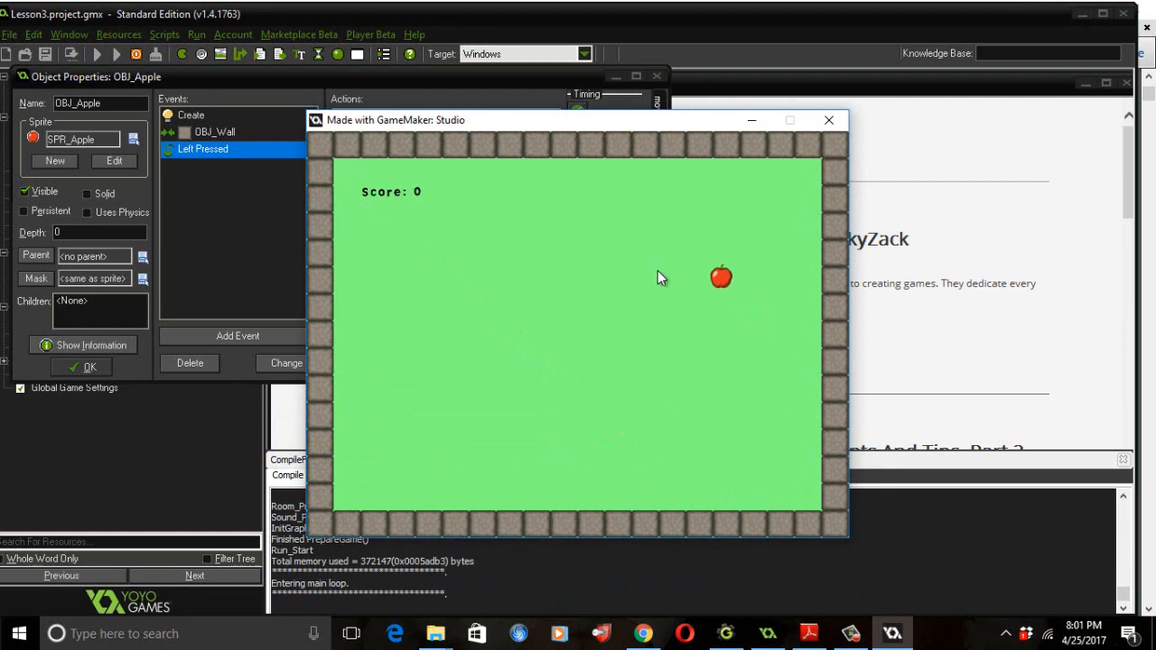
- Catch the apple repeatedly up to a score of 50 to test the game-ending condition
left_click(638, 194)
left_click(583, 215)
left_click(412, 379)
left_click(465, 441)
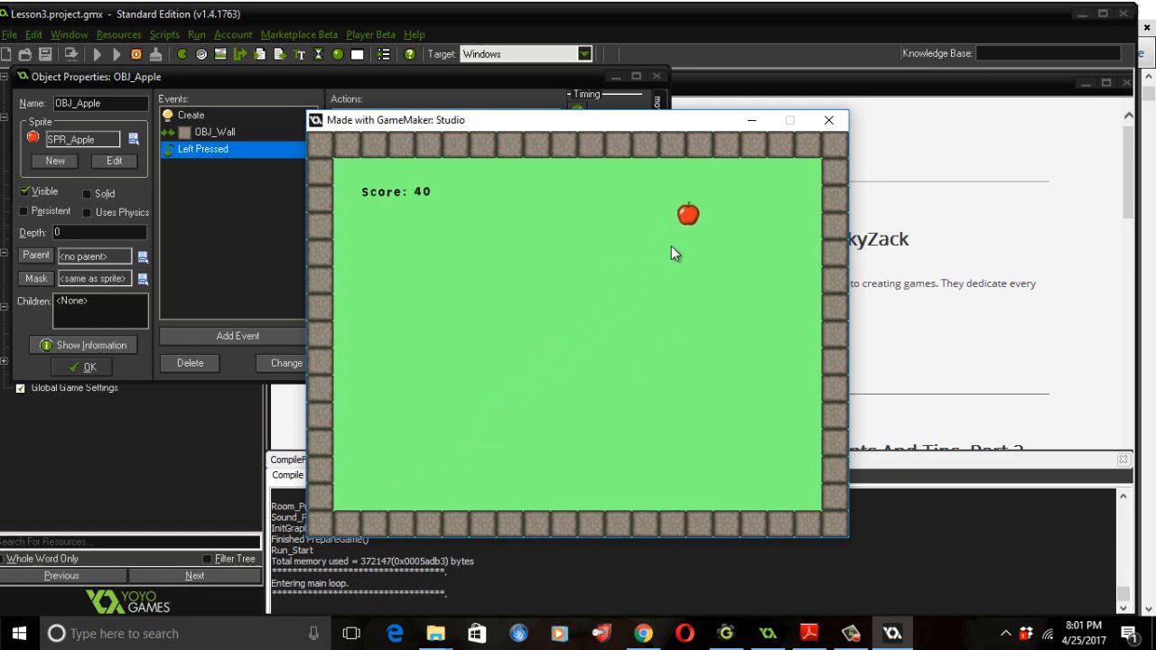
left_click(755, 307)
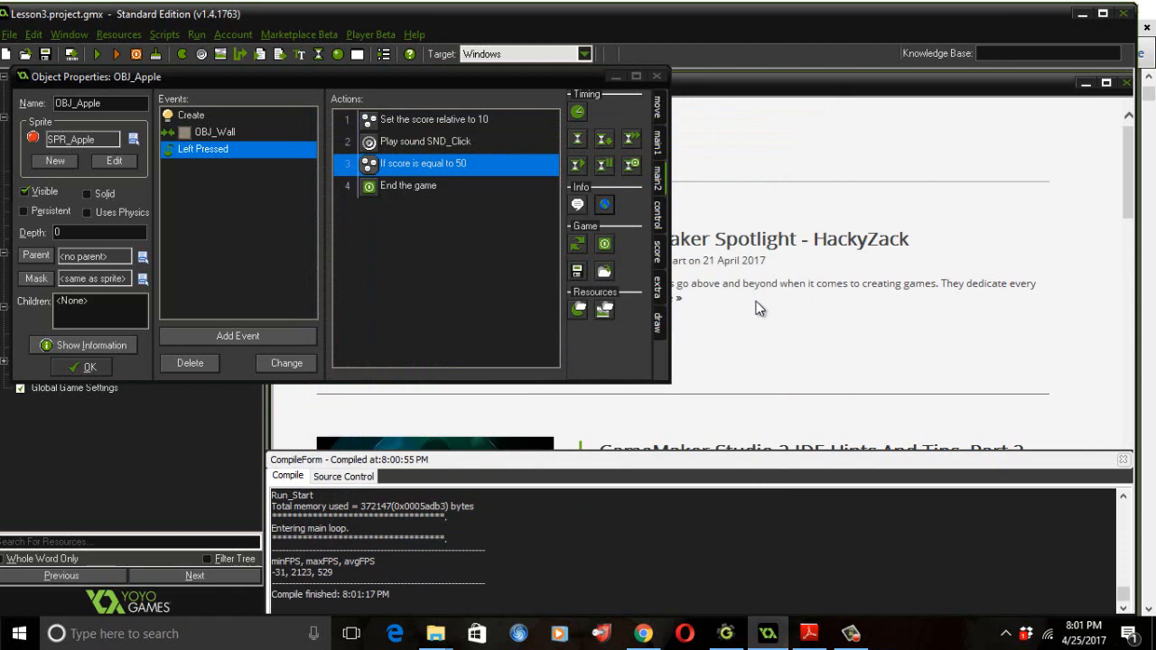
- Replace the End Game action in OBJ_Apple's Left Pressed event with a Next Room action and confirm the object
left_click(417, 187)
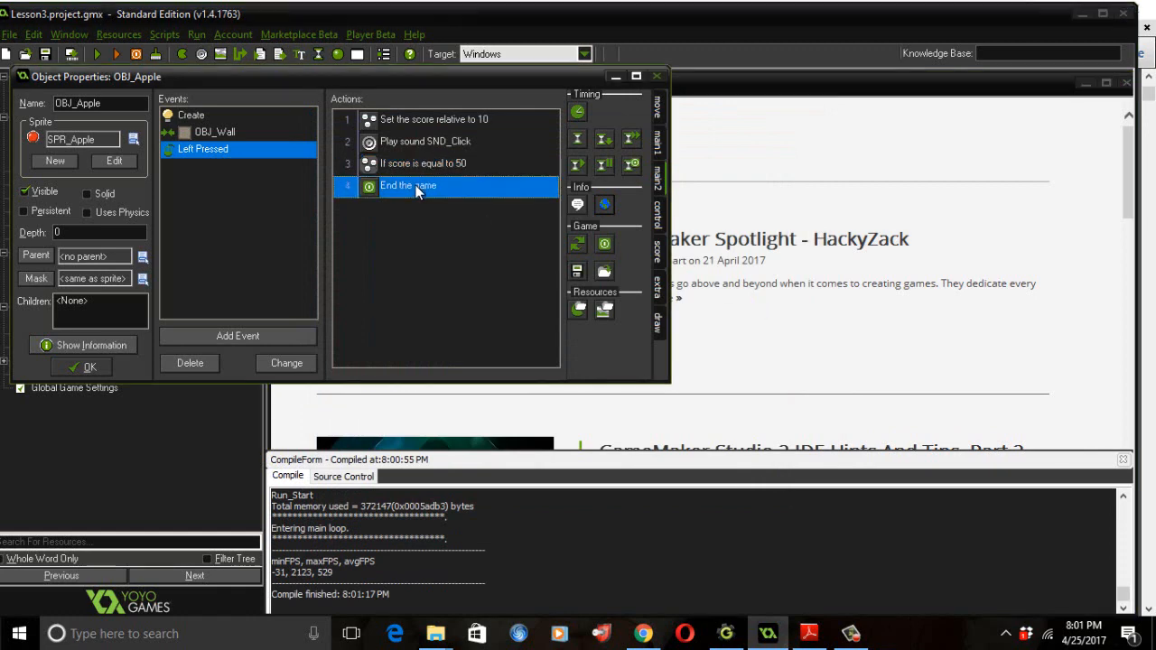
right_click(415, 185)
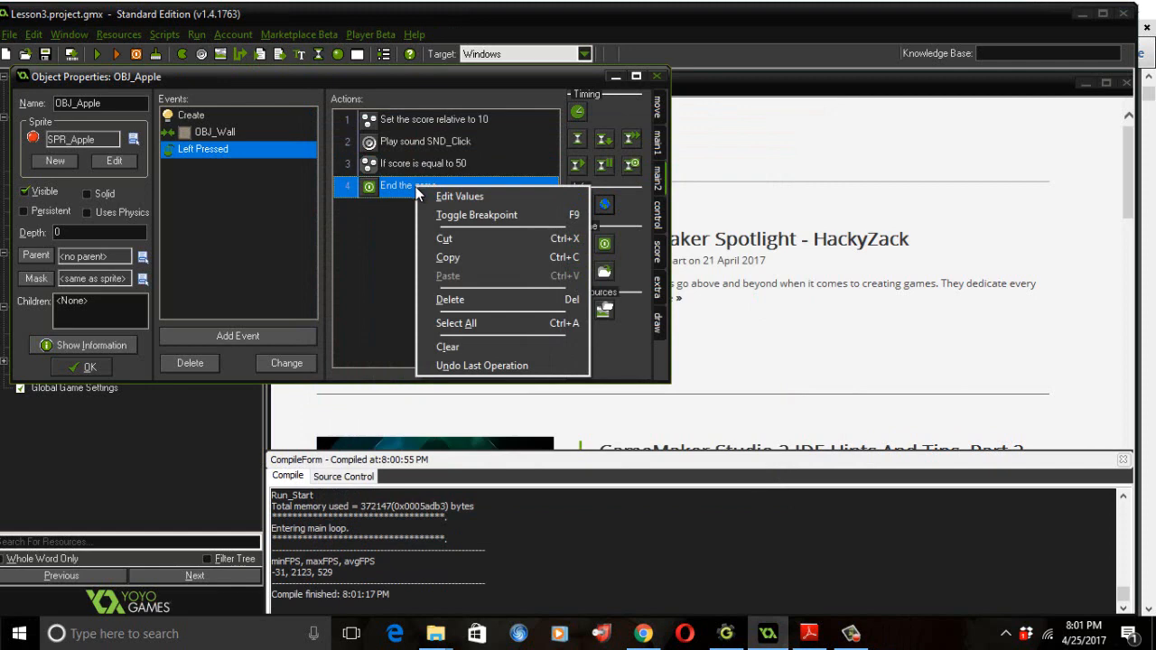
left_click(450, 300)
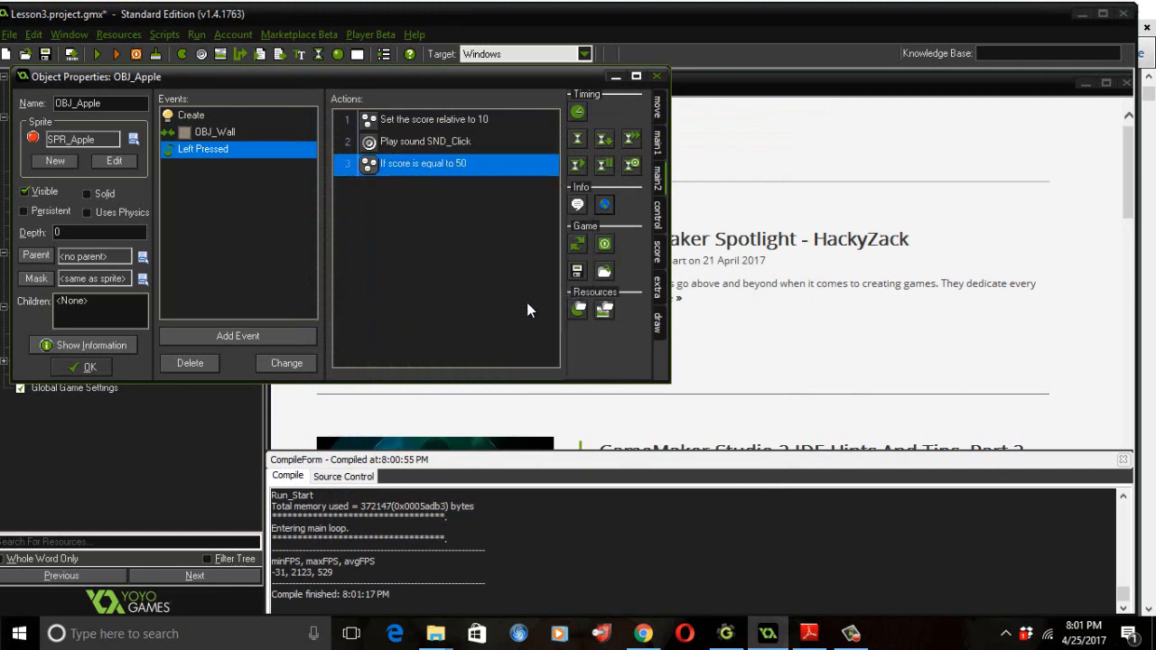
left_click(657, 181)
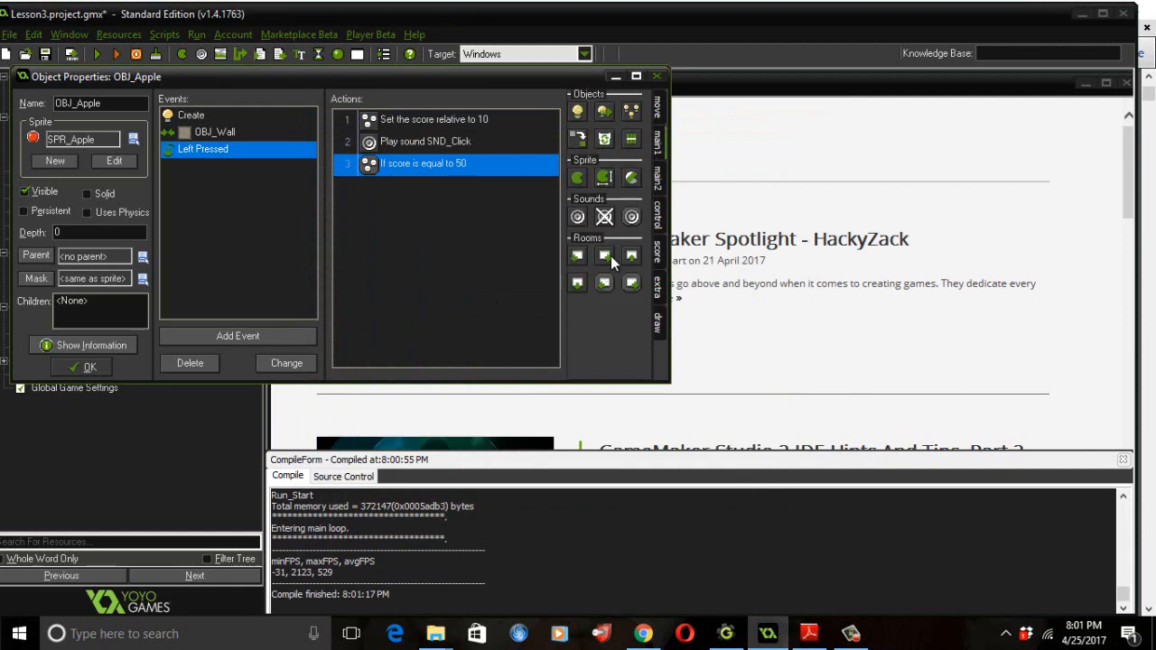
left_click_drag(610, 256, 410, 216)
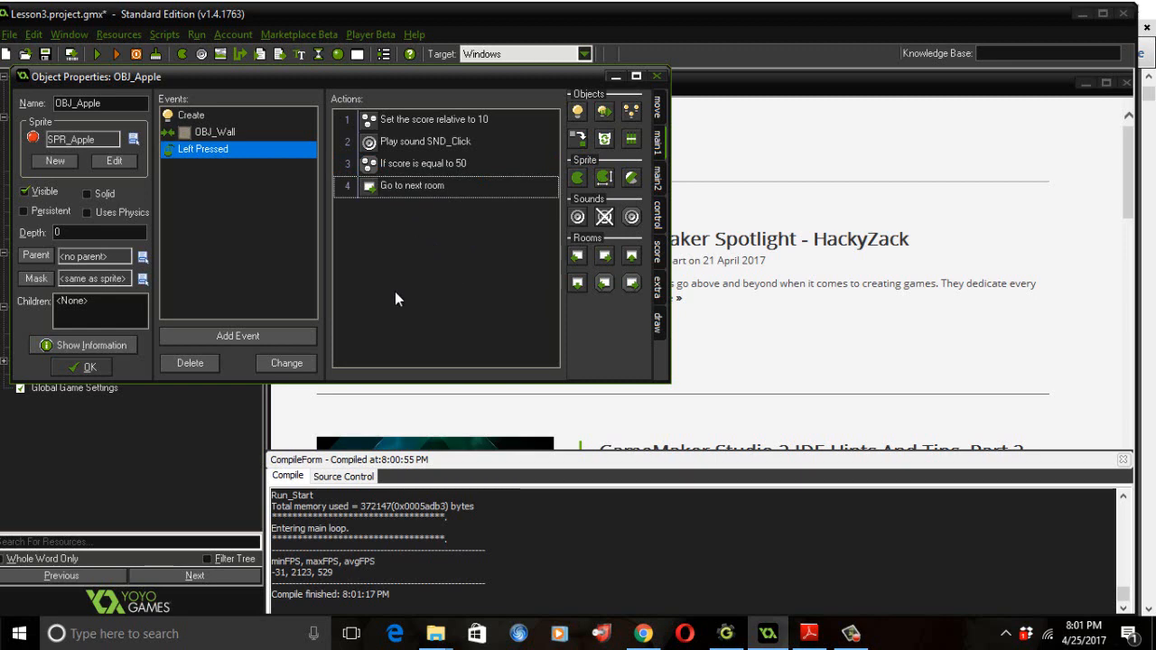
left_click(90, 369)
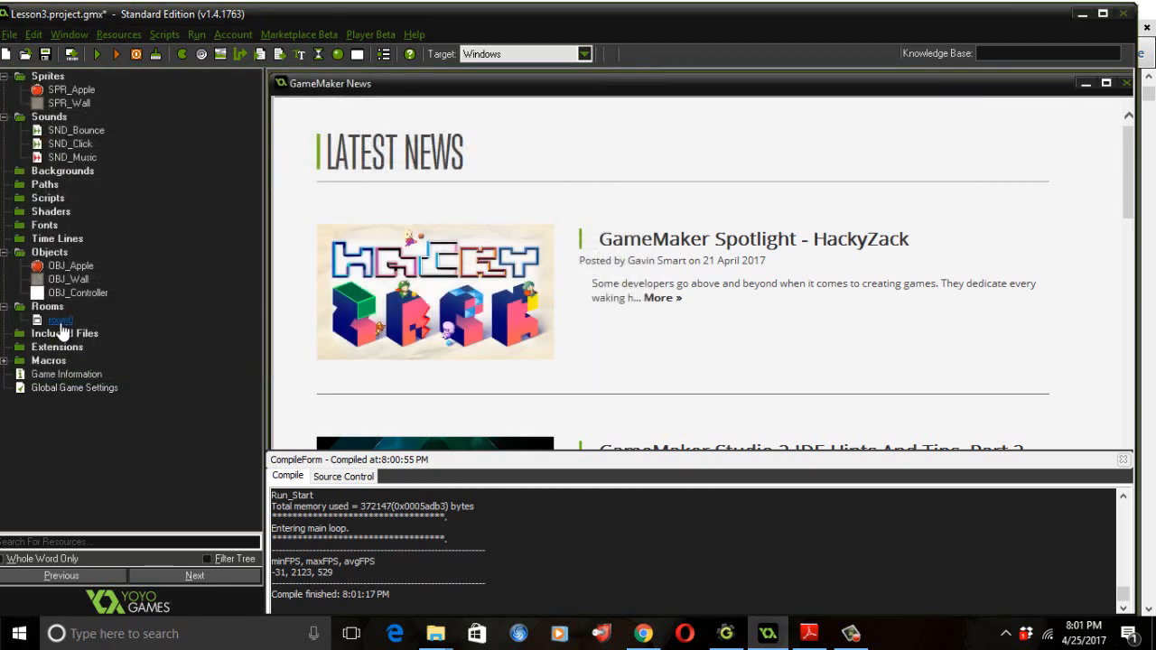
- Duplicate room0 to create a second room, and move its properties window clear of the resource tree
right_click(60, 322)
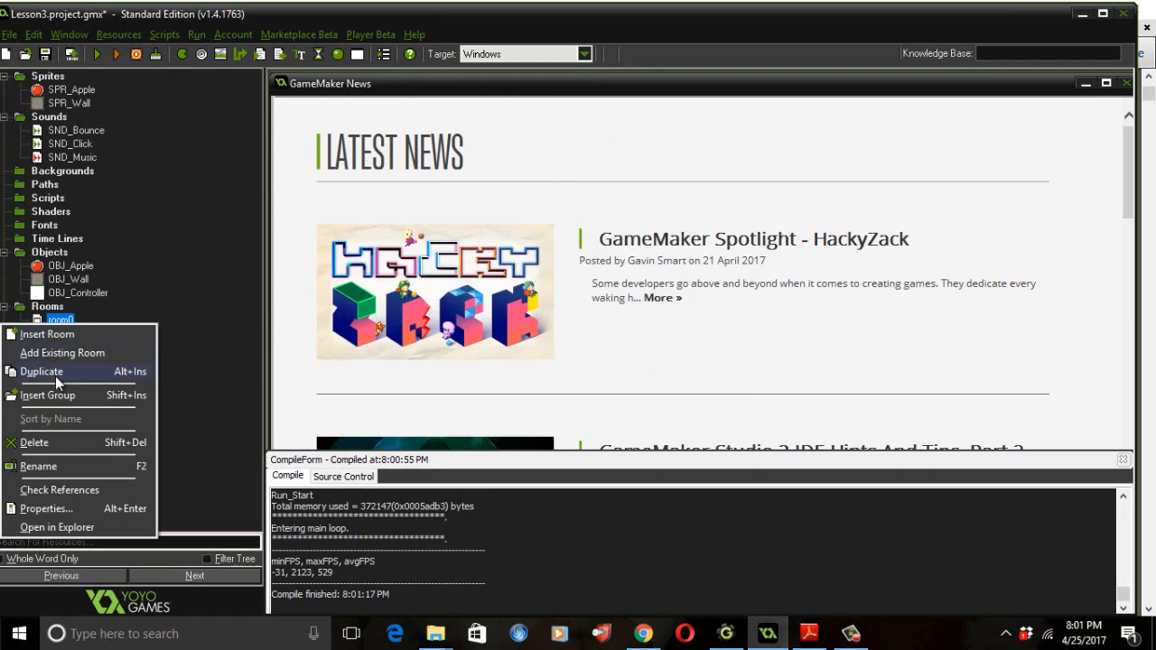
left_click(55, 375)
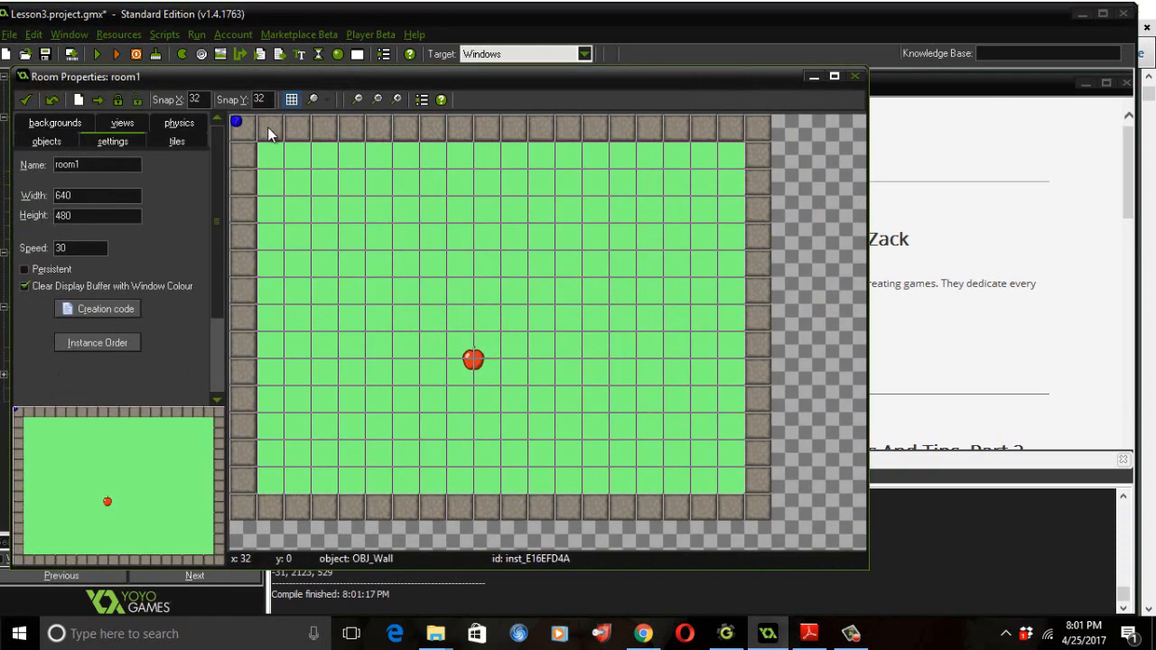
left_click_drag(162, 78, 304, 83)
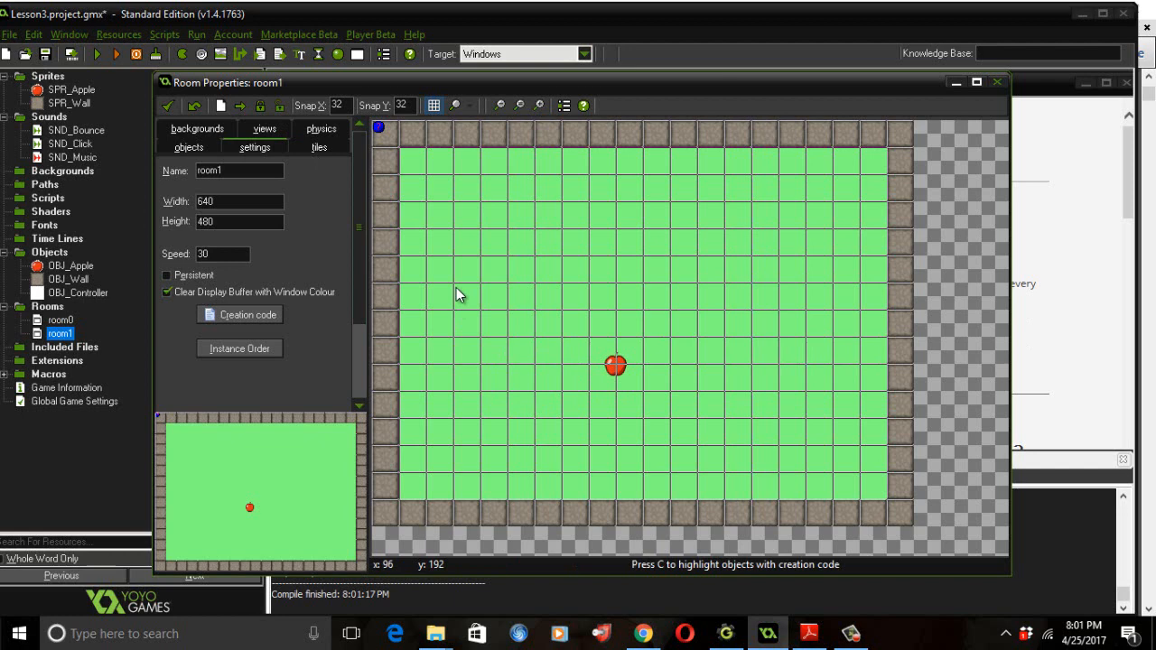
- Change room1's background color to bright cyan from the basic colors
left_click(196, 136)
left_click(246, 190)
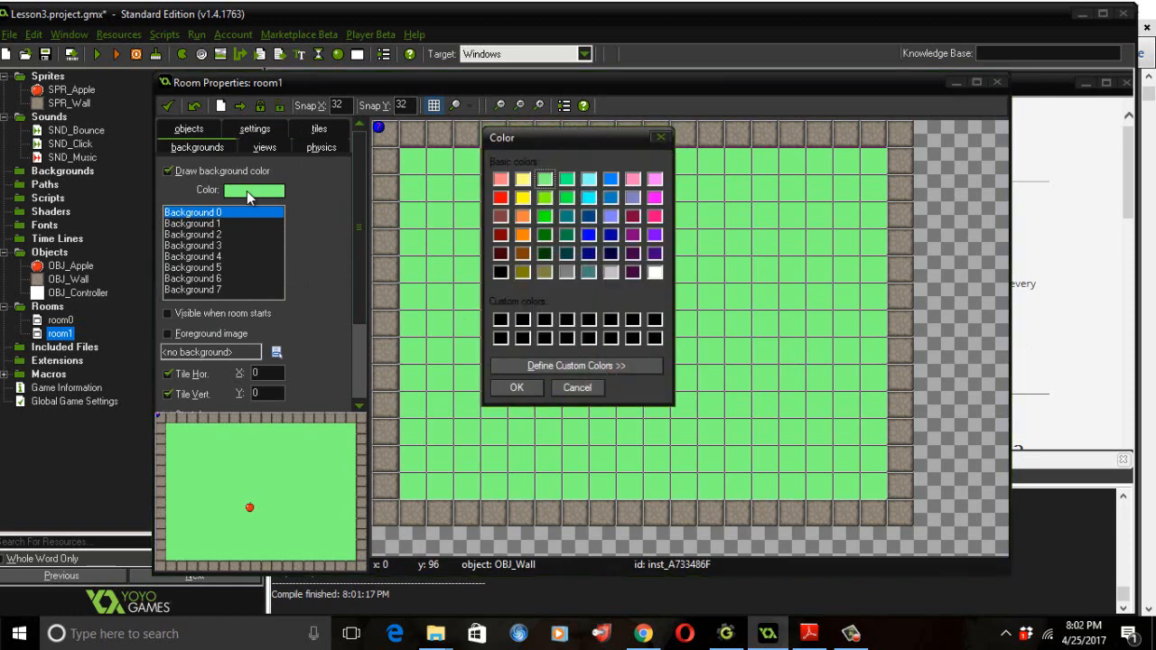
left_click(589, 197)
left_click(516, 387)
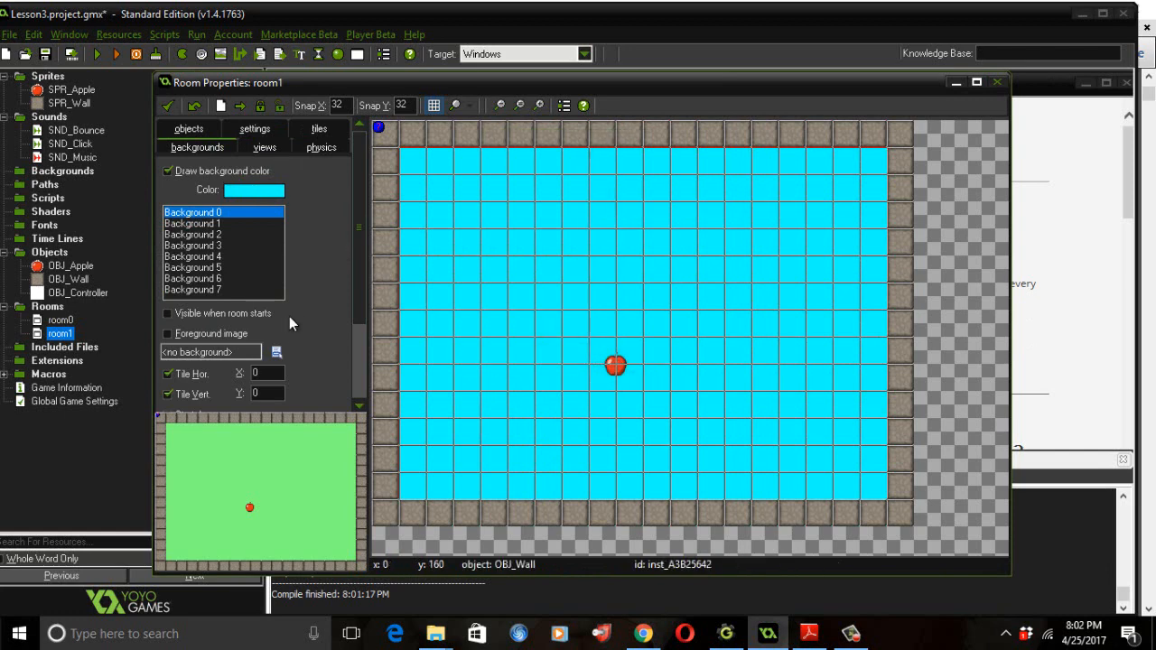
- Place two 2x2 blocks of OBJ_Wall in room1's left half, starting at 96, 96 and 96, 320
left_click(189, 128)
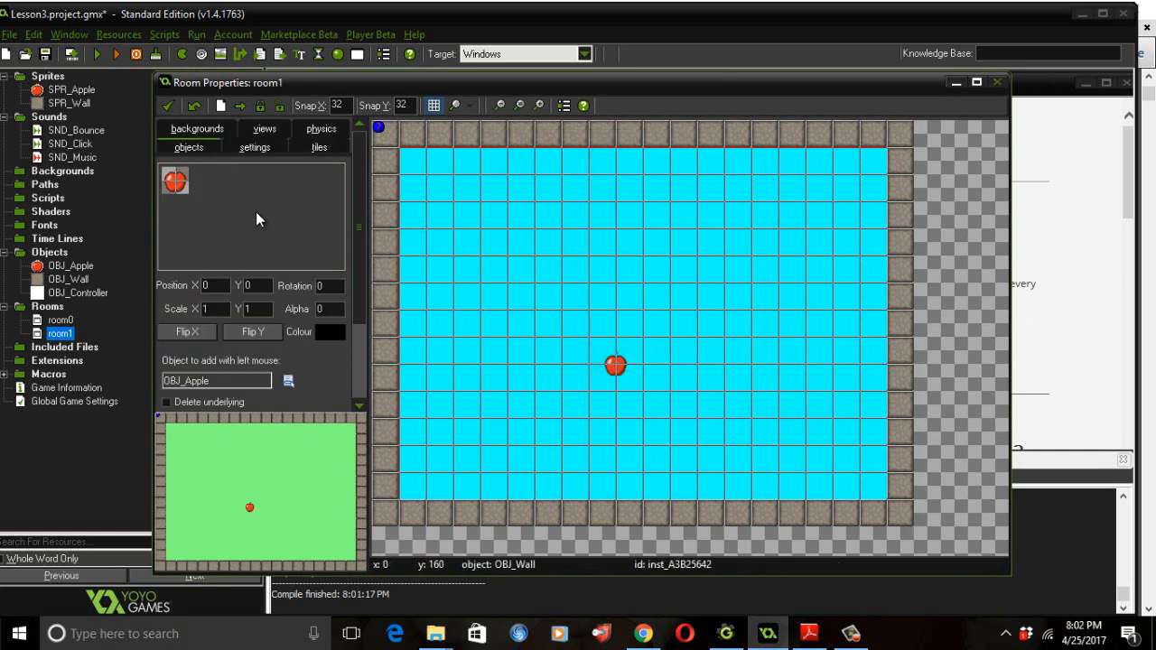
left_click(286, 381)
left_click(307, 408)
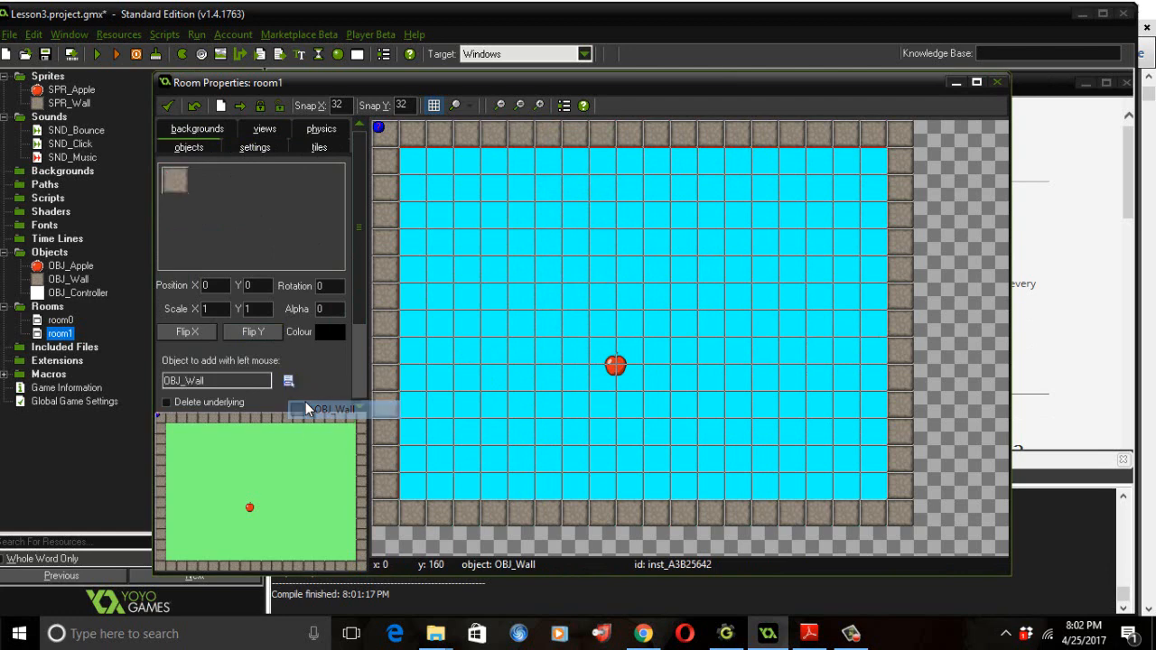
left_click(473, 223)
left_click(497, 222)
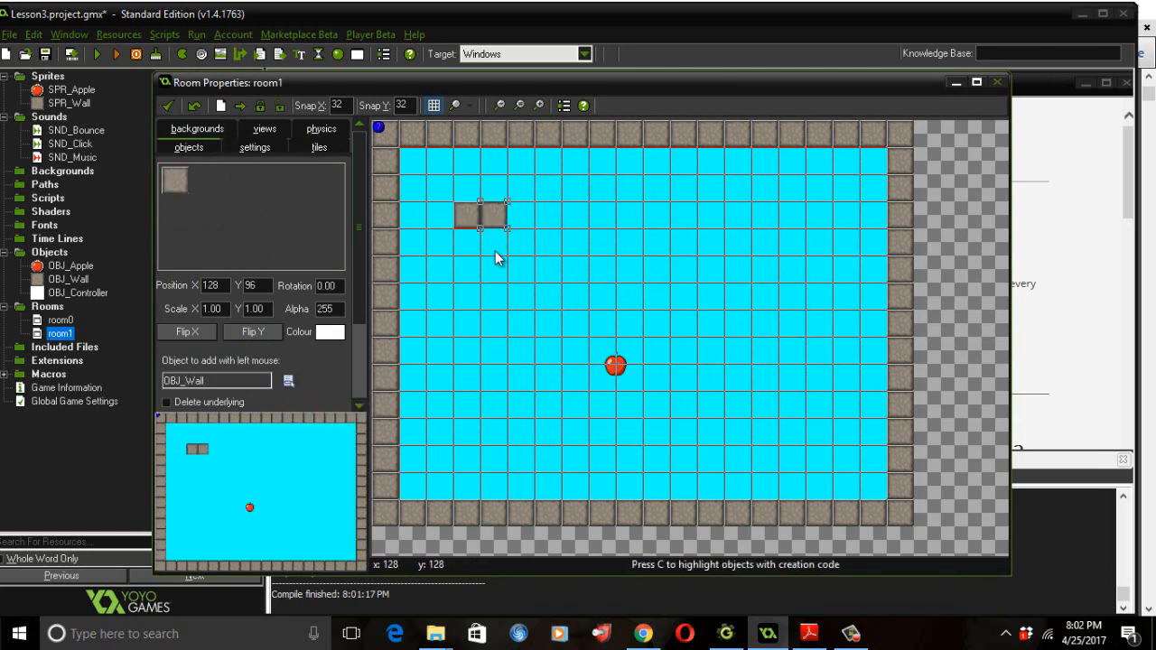
left_click(494, 244)
left_click(471, 244)
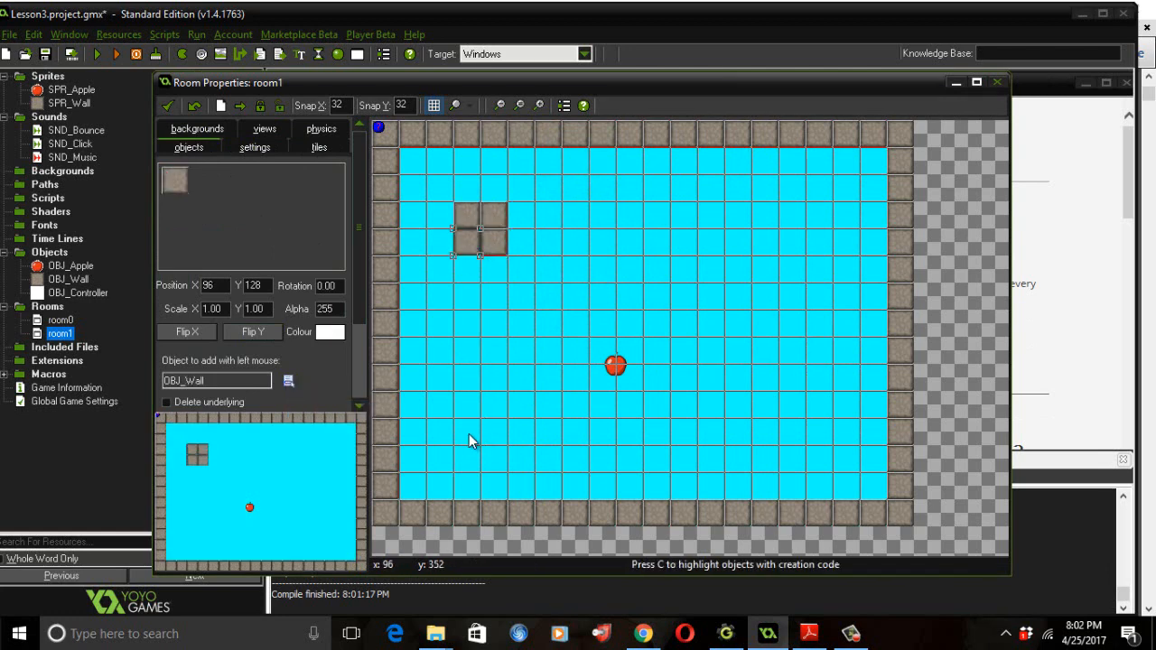
left_click(468, 431)
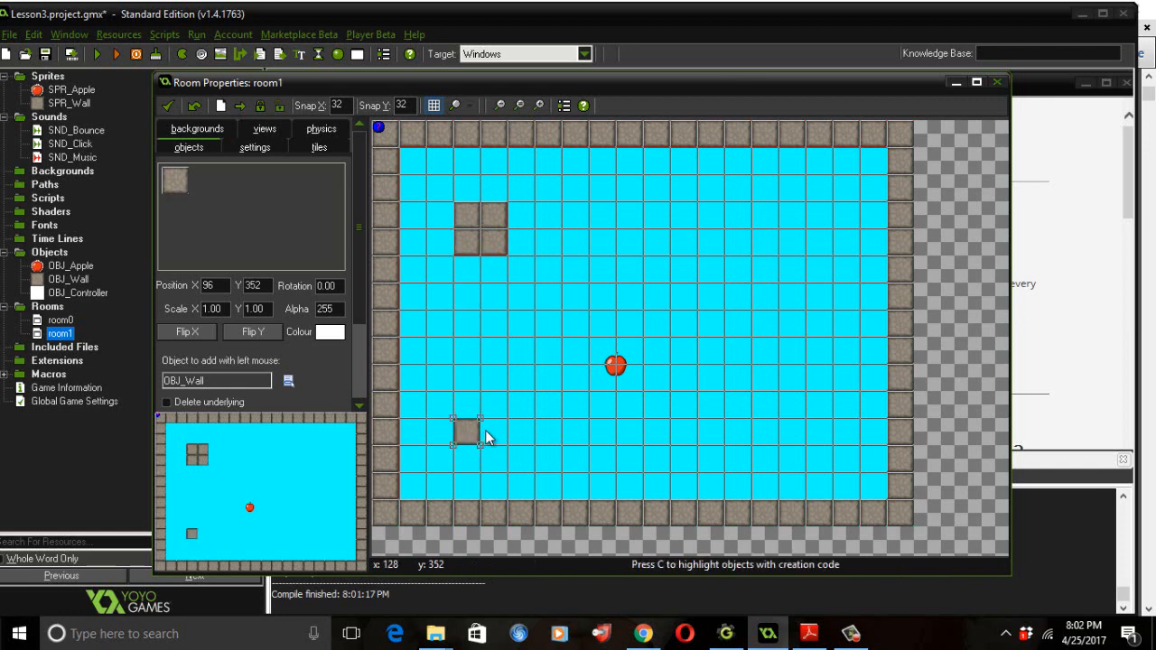
left_click(493, 433)
left_click(490, 406)
left_click(466, 407)
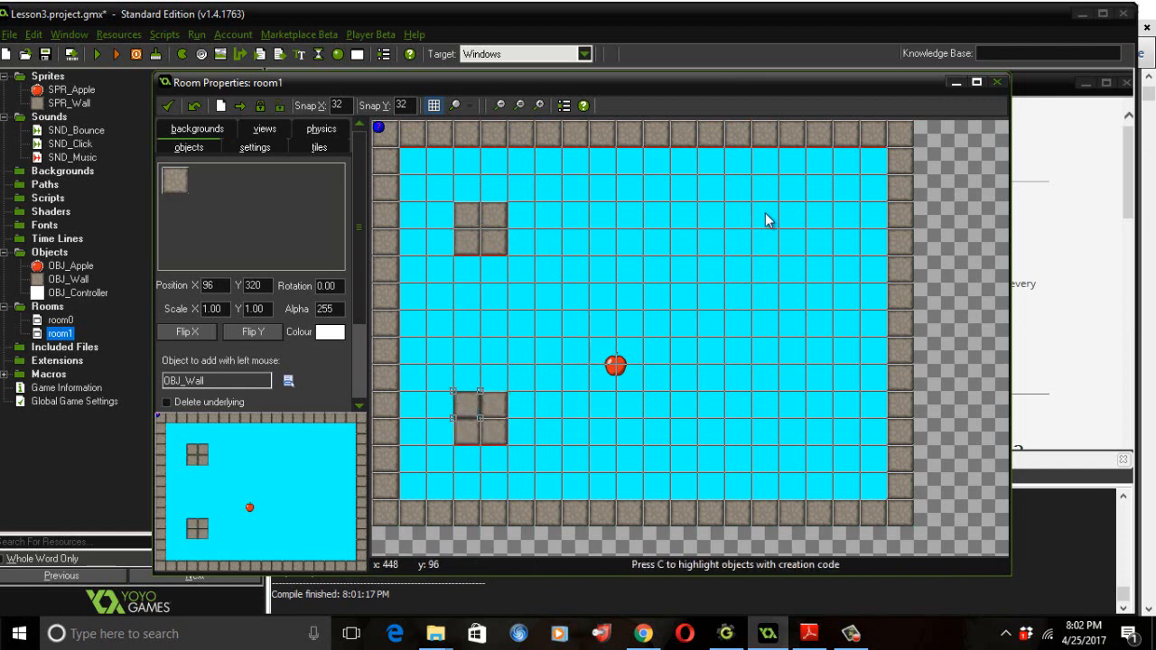
- Place two matching 2x2 wall blocks in room1's right half, starting at 480, 96 and 480, 320
left_click(792, 223)
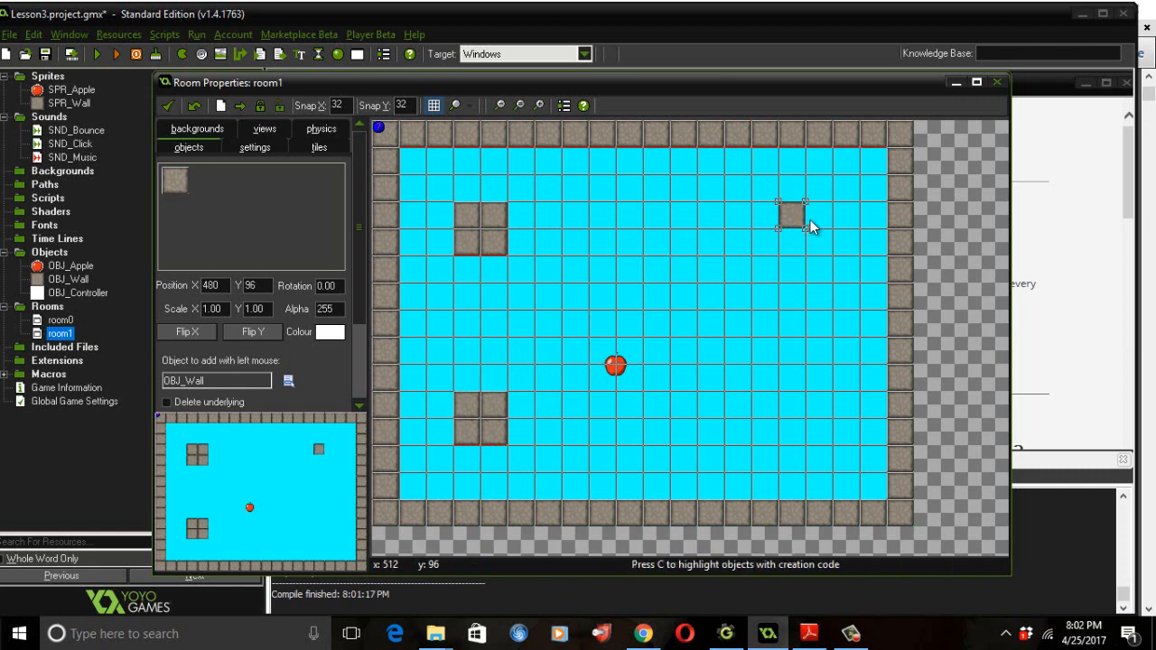
left_click(818, 215)
left_click(818, 242)
left_click(791, 242)
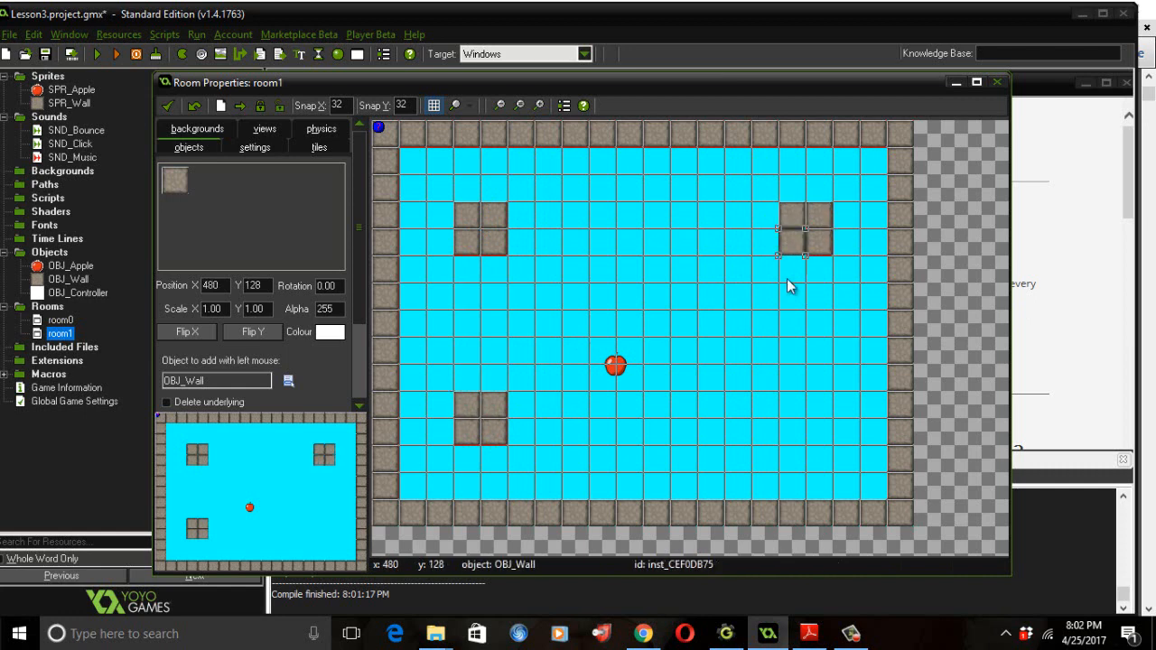
left_click(787, 406)
left_click(813, 408)
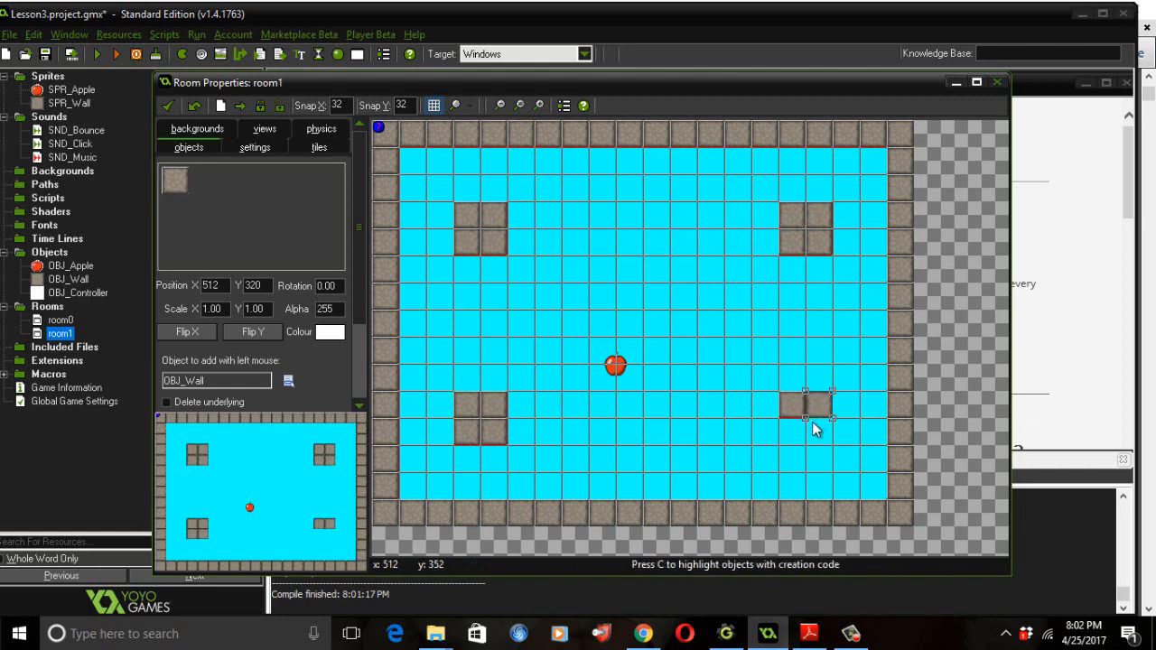
left_click(817, 430)
left_click(794, 432)
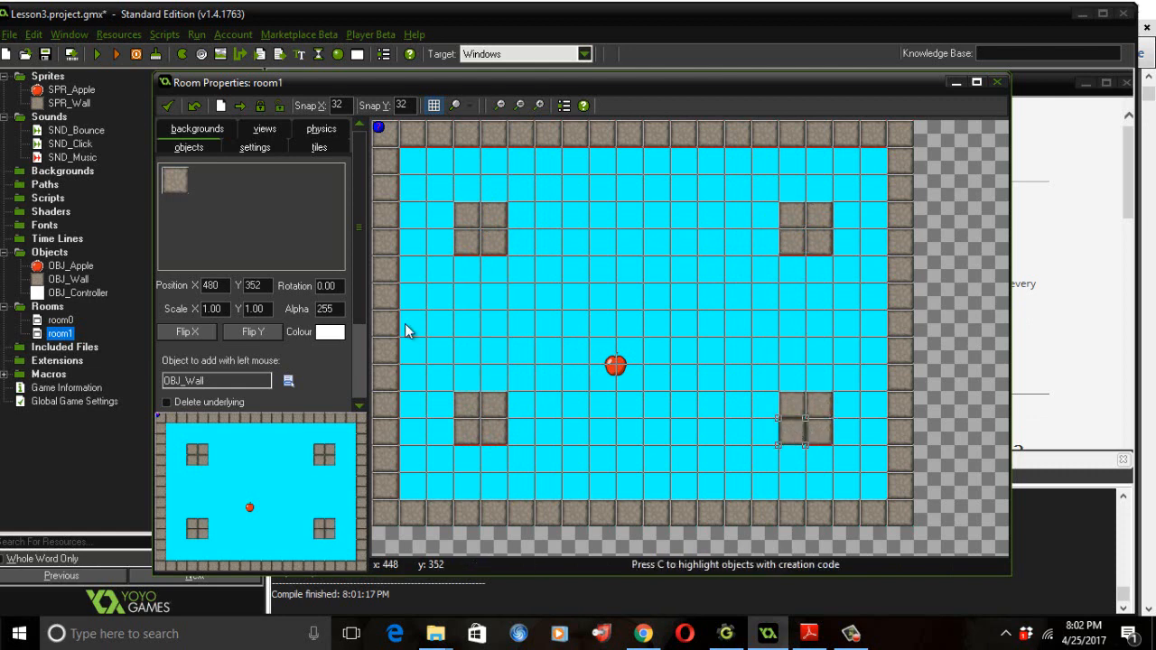
- Add a second OBJ_Apple instance to room1 at 352, 160, above and to the right of the existing apple
left_click(289, 382)
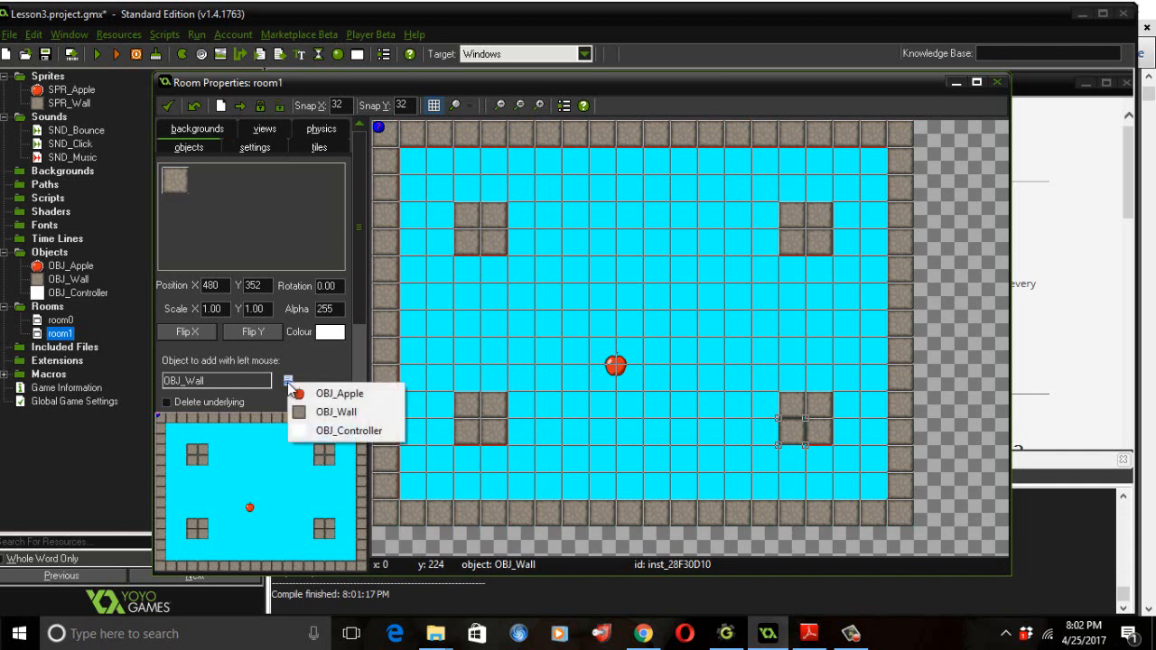
left_click(316, 393)
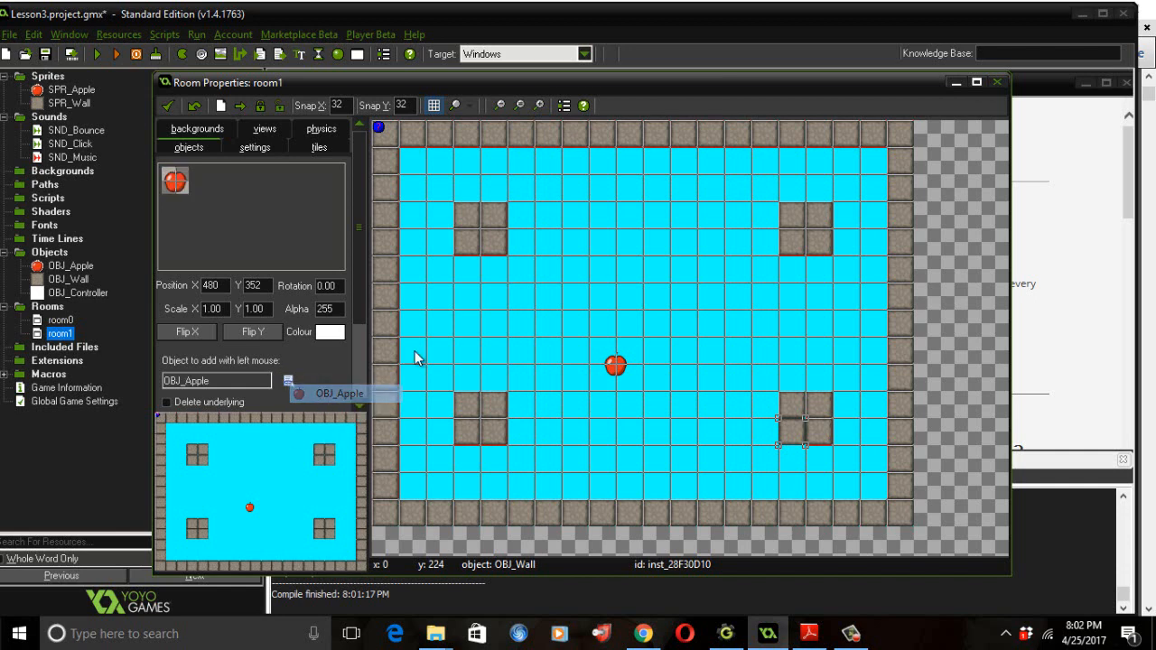
left_click(683, 276)
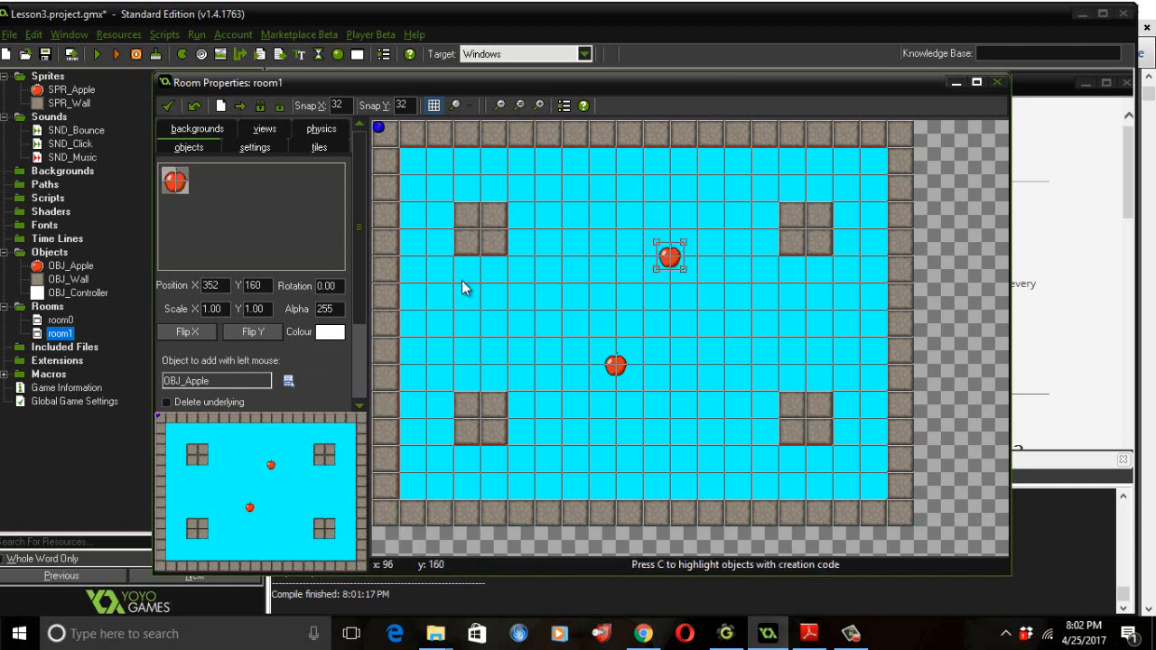
scroll(462, 280, "up", 1)
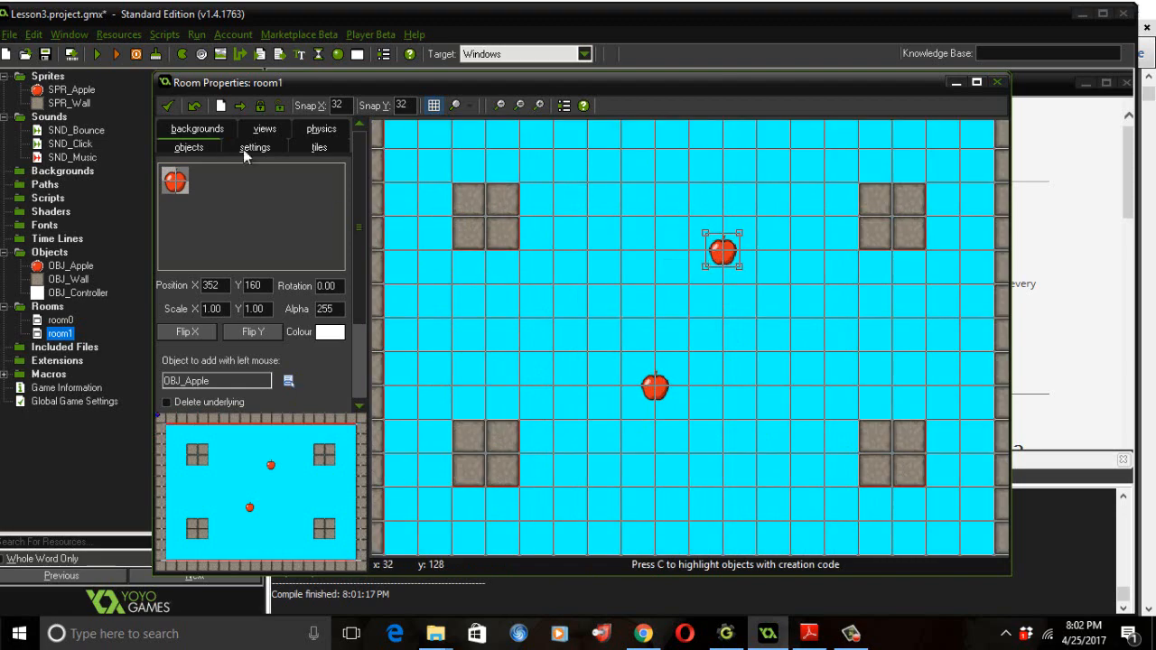
- Save the project with the second room and run the game
left_click(10, 35)
left_click(30, 133)
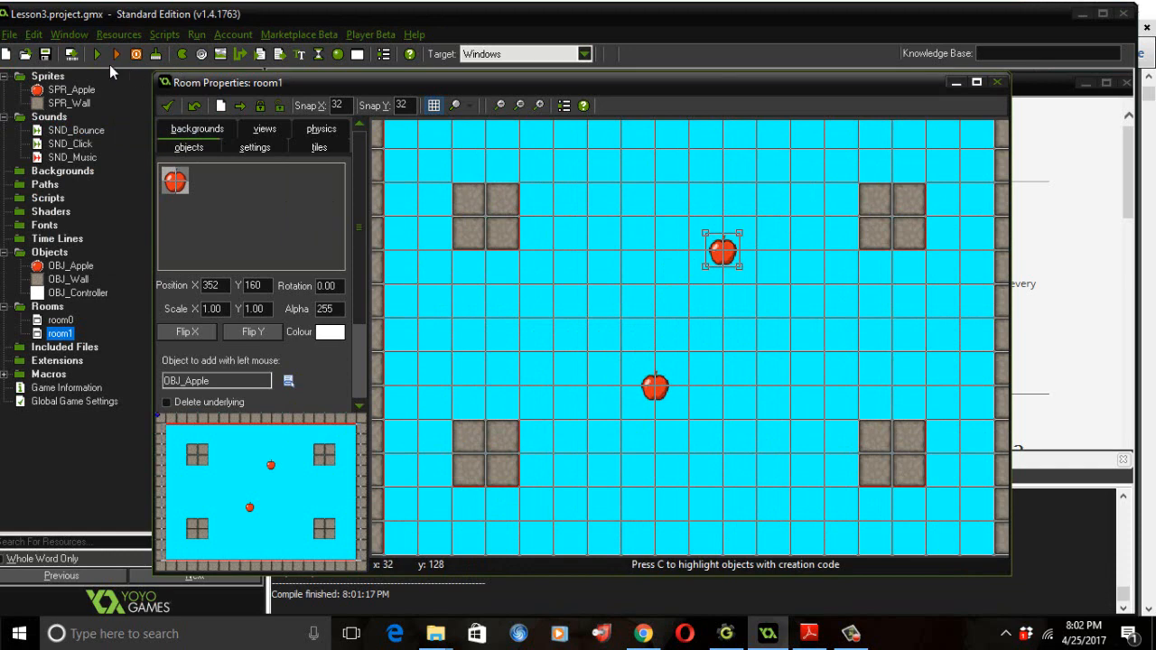
left_click(100, 54)
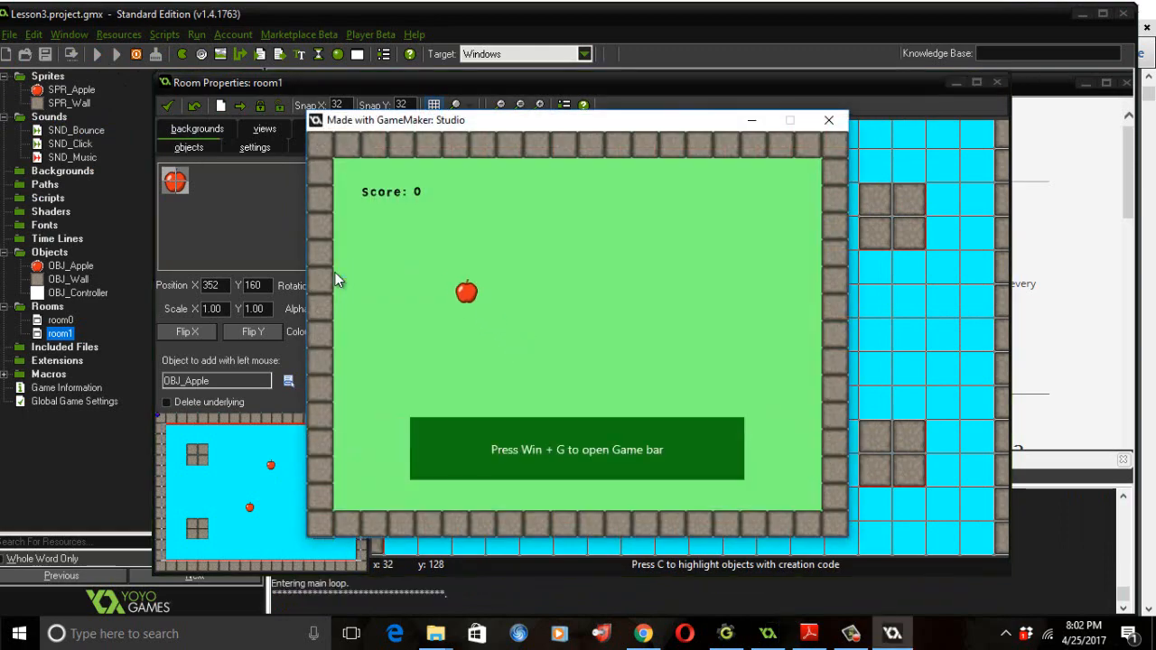
- Catch the apple in the green first room up to a score of 50 to test the room change
left_click(734, 428)
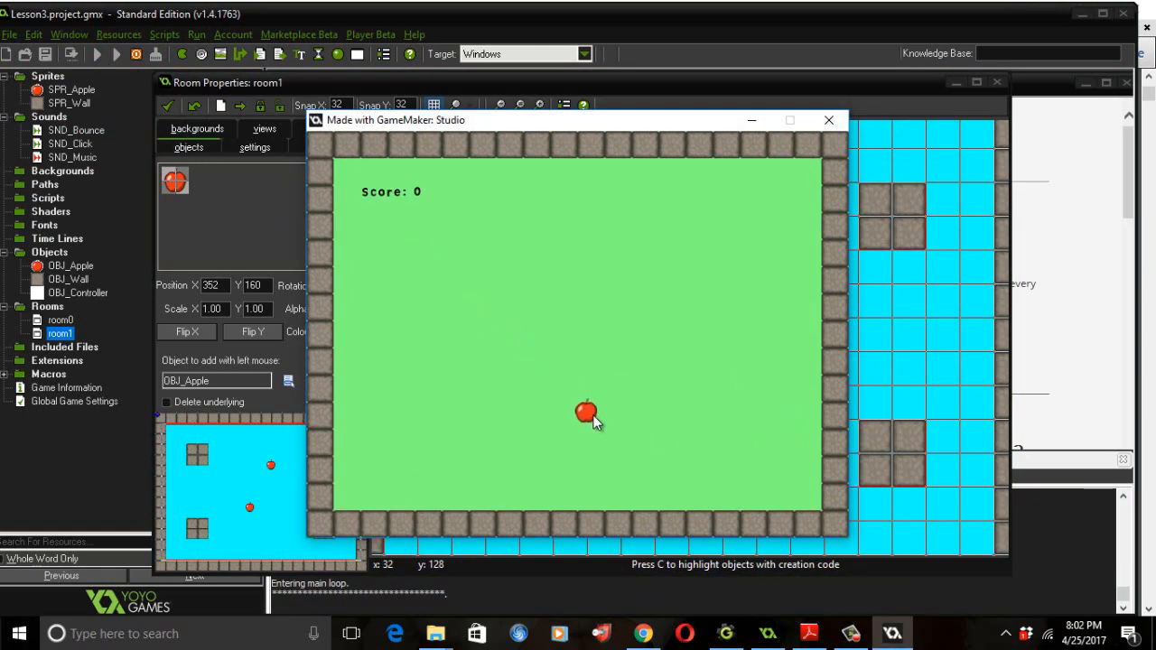
left_click(593, 417)
left_click(530, 258)
left_click(447, 344)
left_click(481, 427)
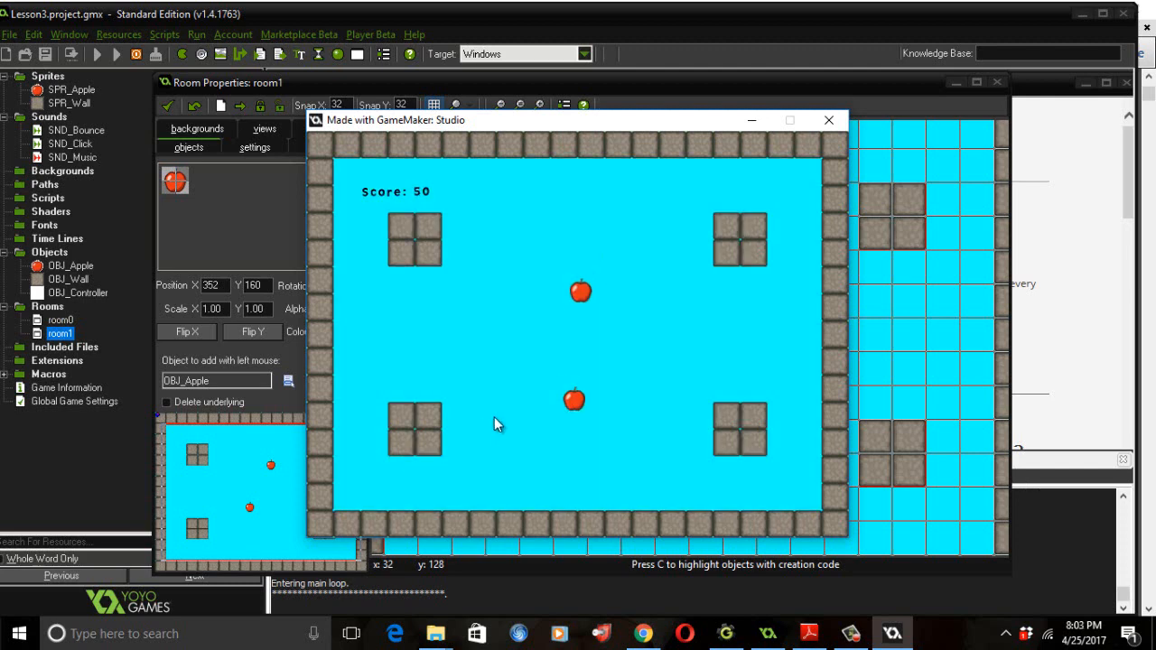
- Test catching the two apples in the second room and close the game
left_click(600, 440)
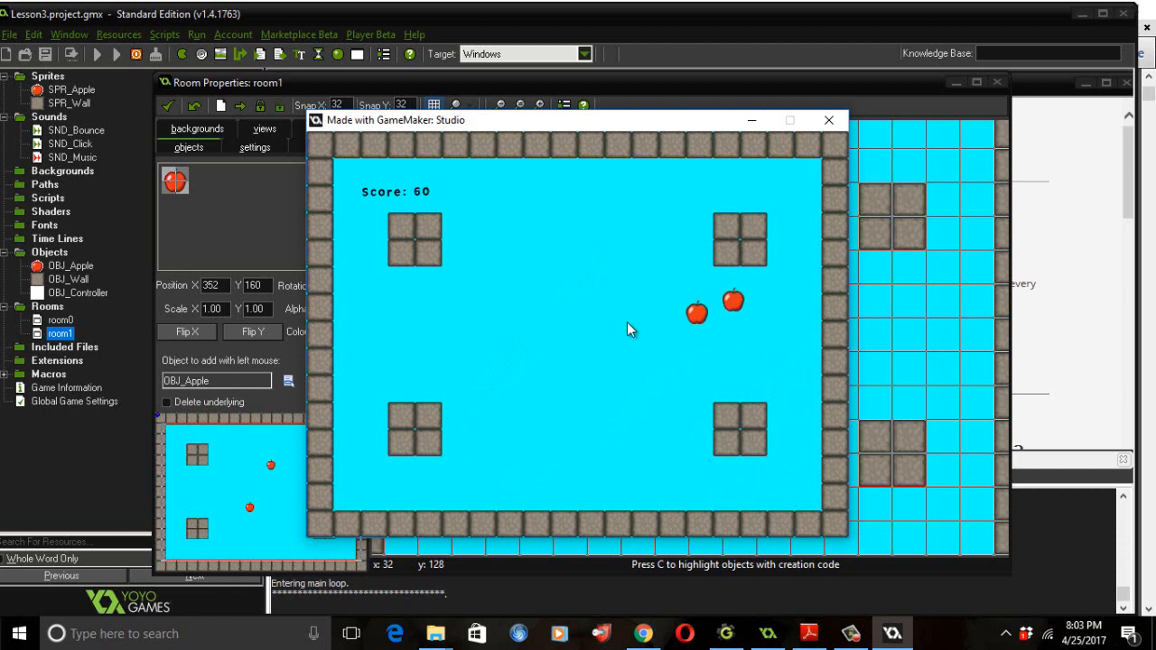
left_click(643, 268)
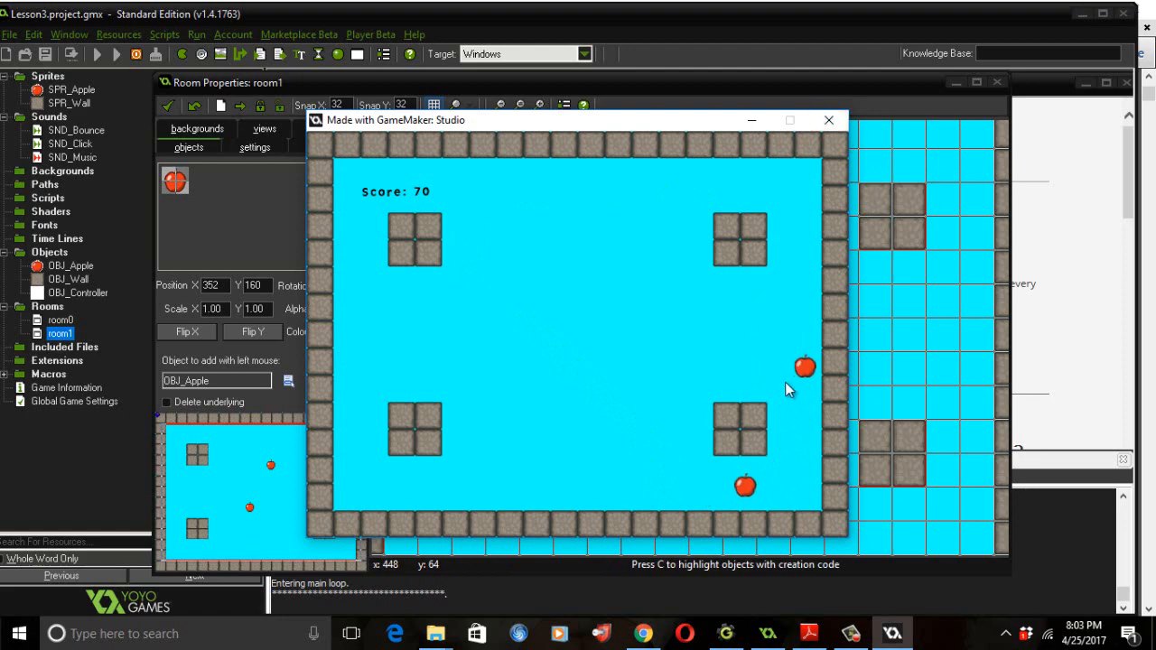
left_click(830, 121)
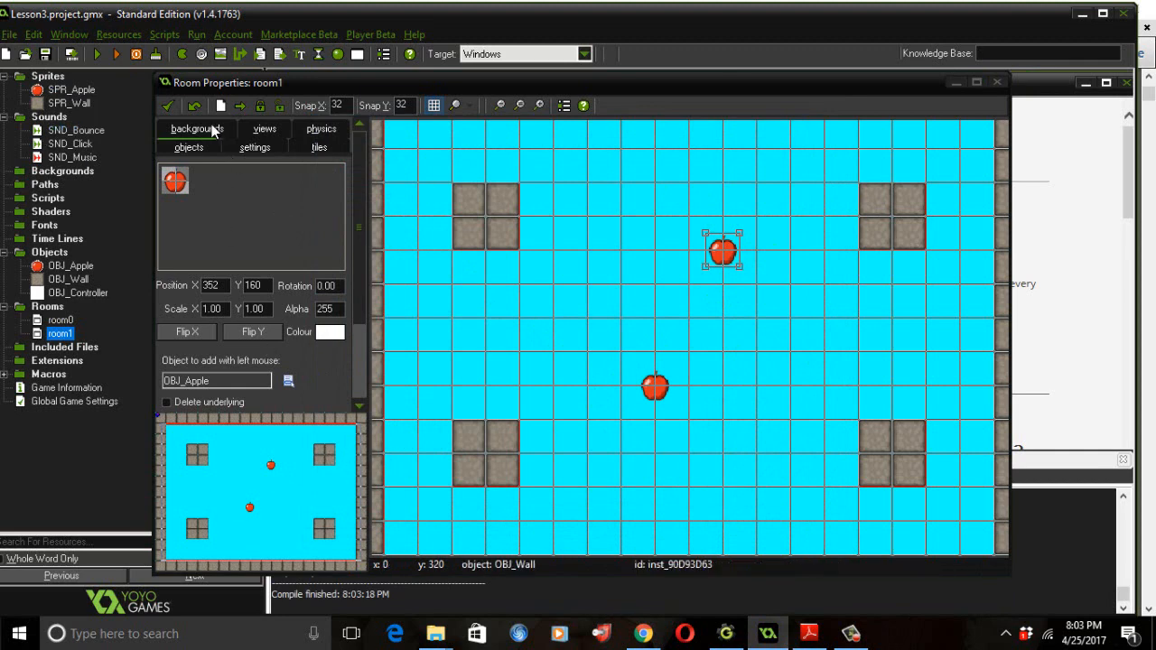
- Create a background resource and load the wood image into it from GameMaker/Lesson_3/Backgrounds/Tutorial1 on USB Drive (E:)
left_click(170, 108)
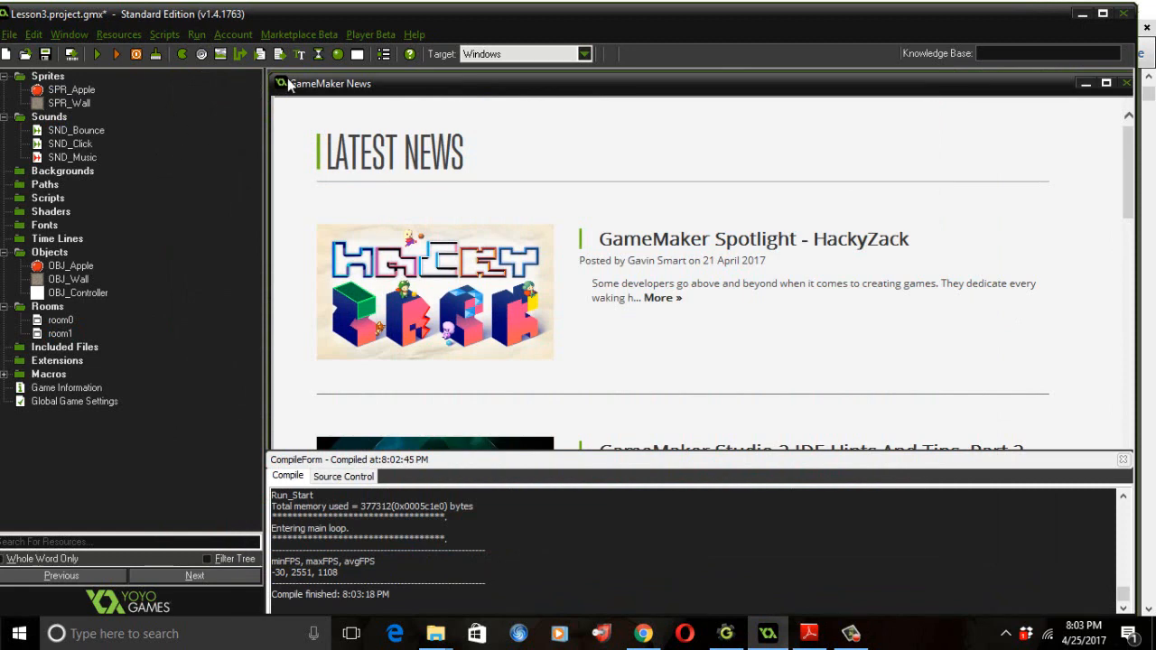
left_click(220, 54)
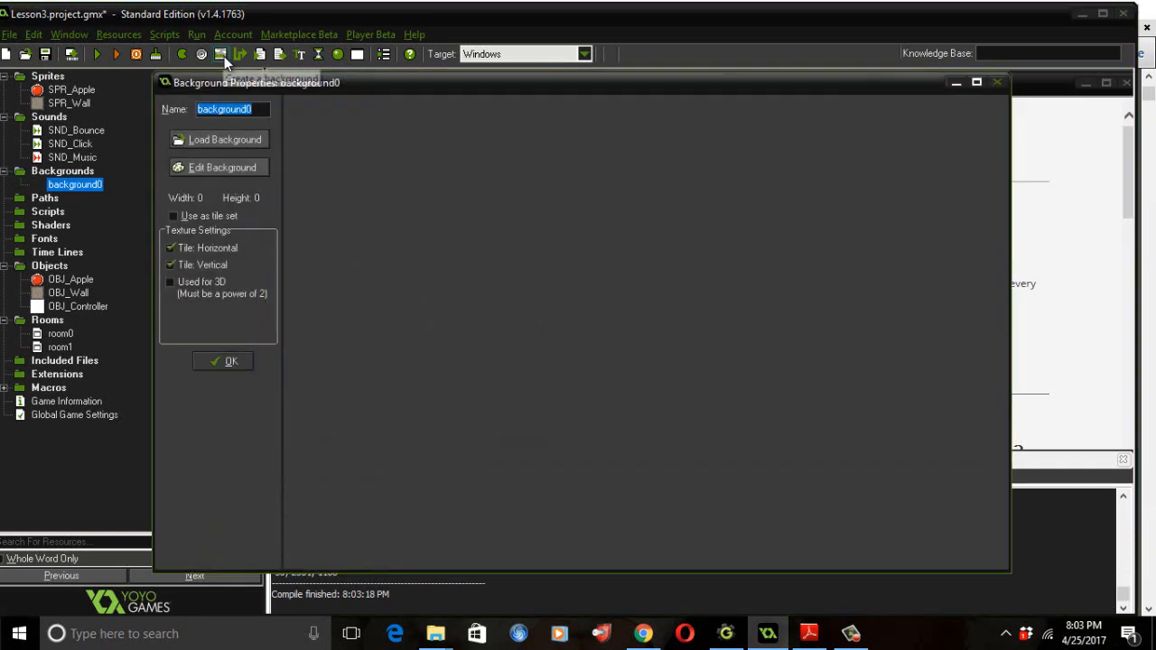
left_click(234, 137)
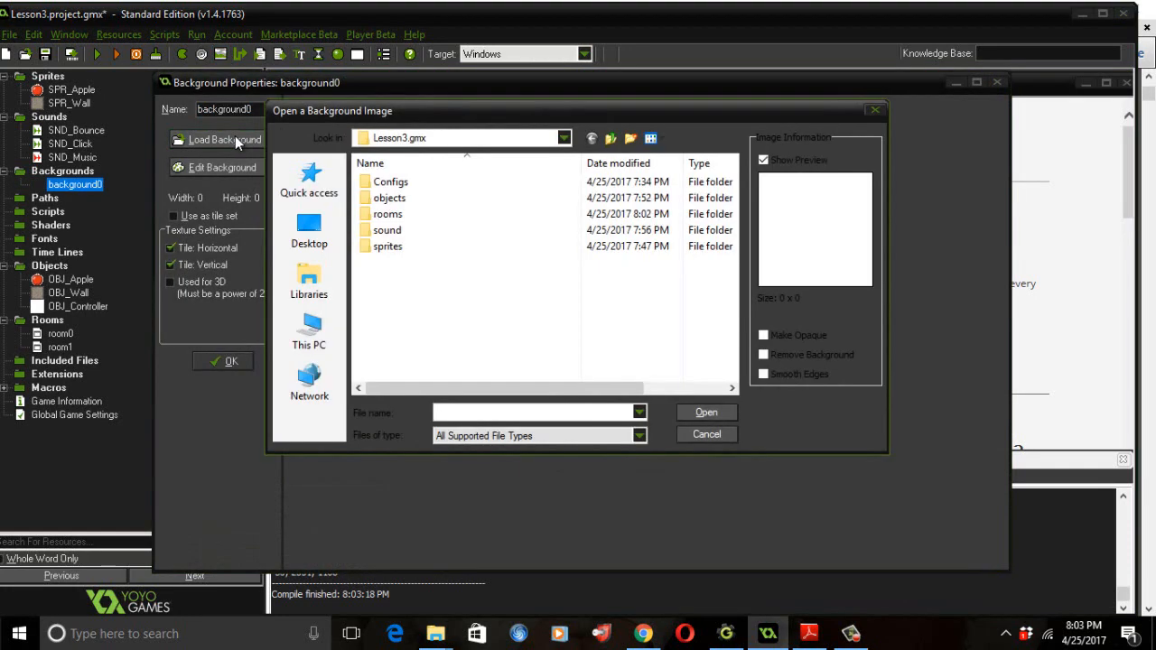
left_click(307, 334)
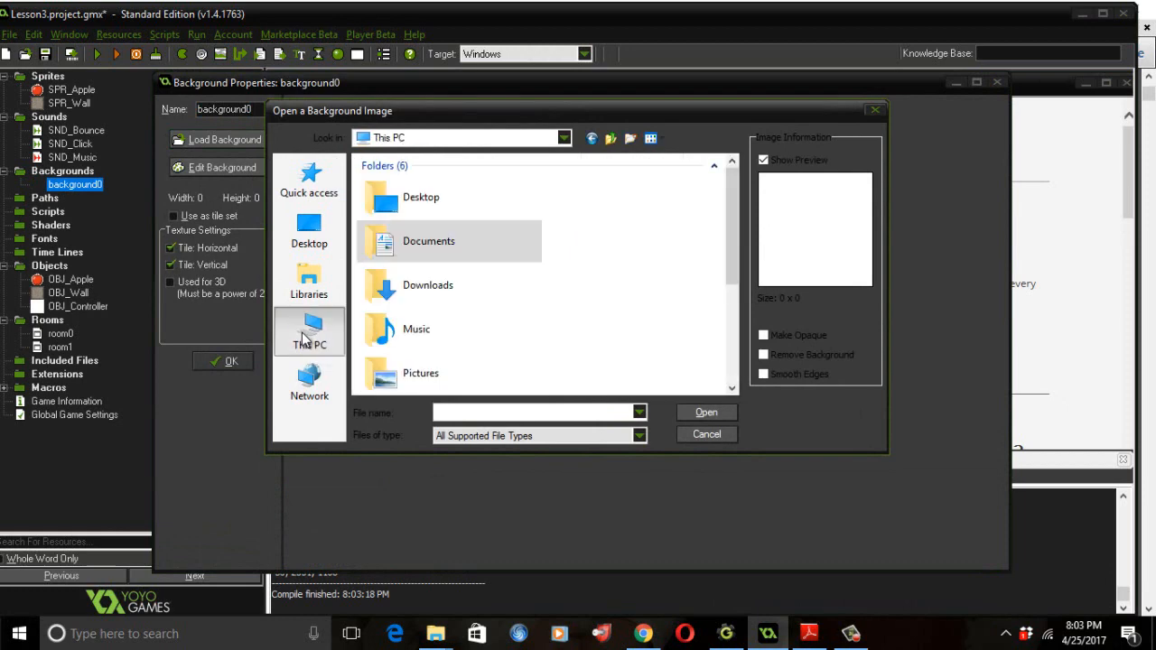
left_click_drag(728, 255, 722, 386)
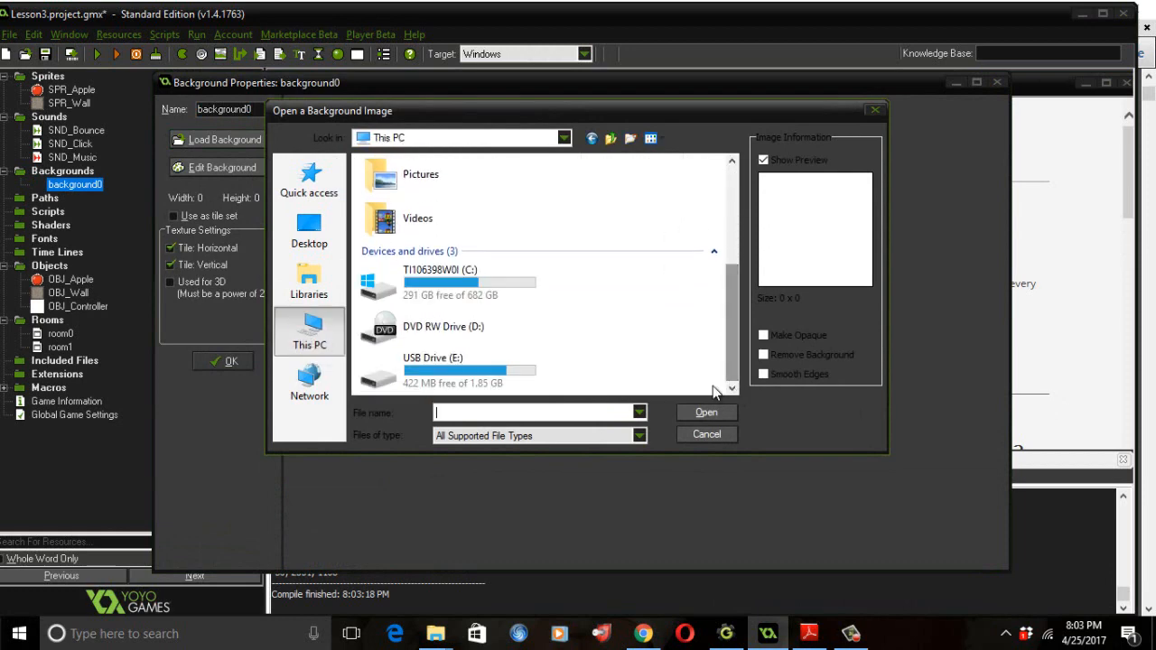
double_click(439, 364)
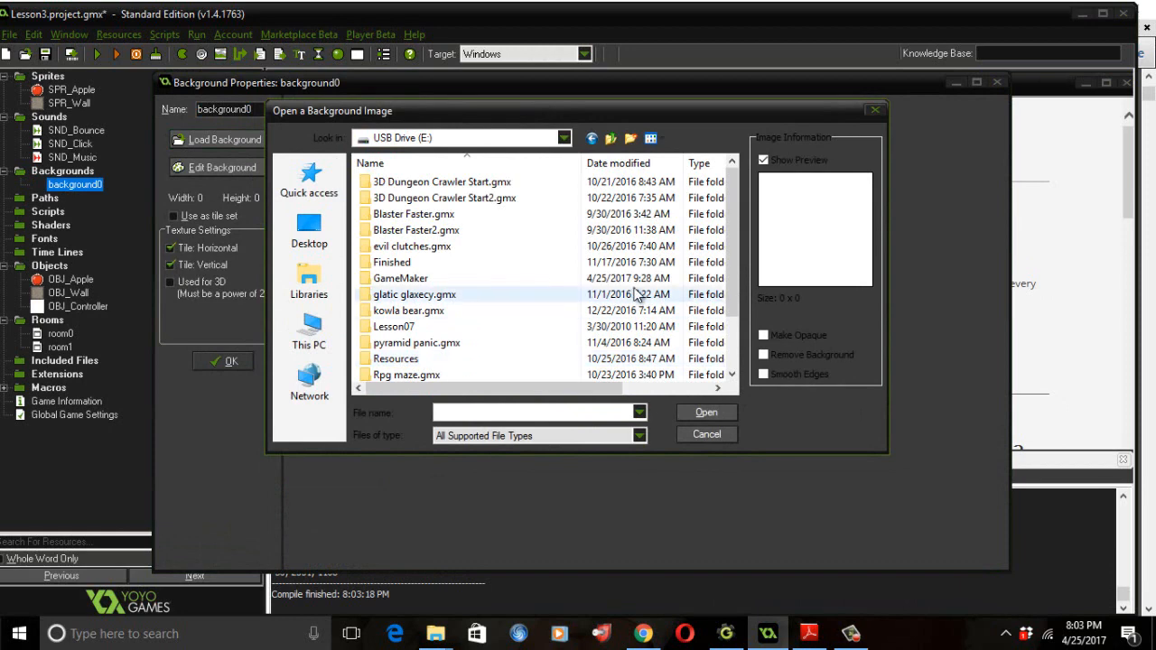
left_click_drag(730, 227, 735, 296)
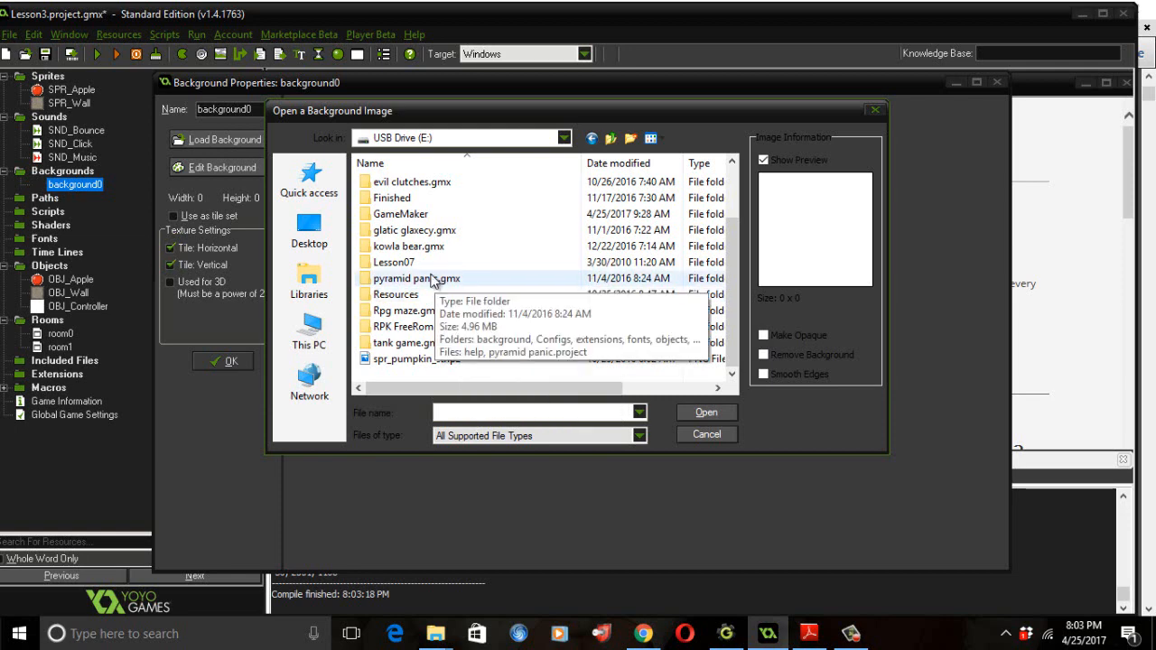
double_click(409, 216)
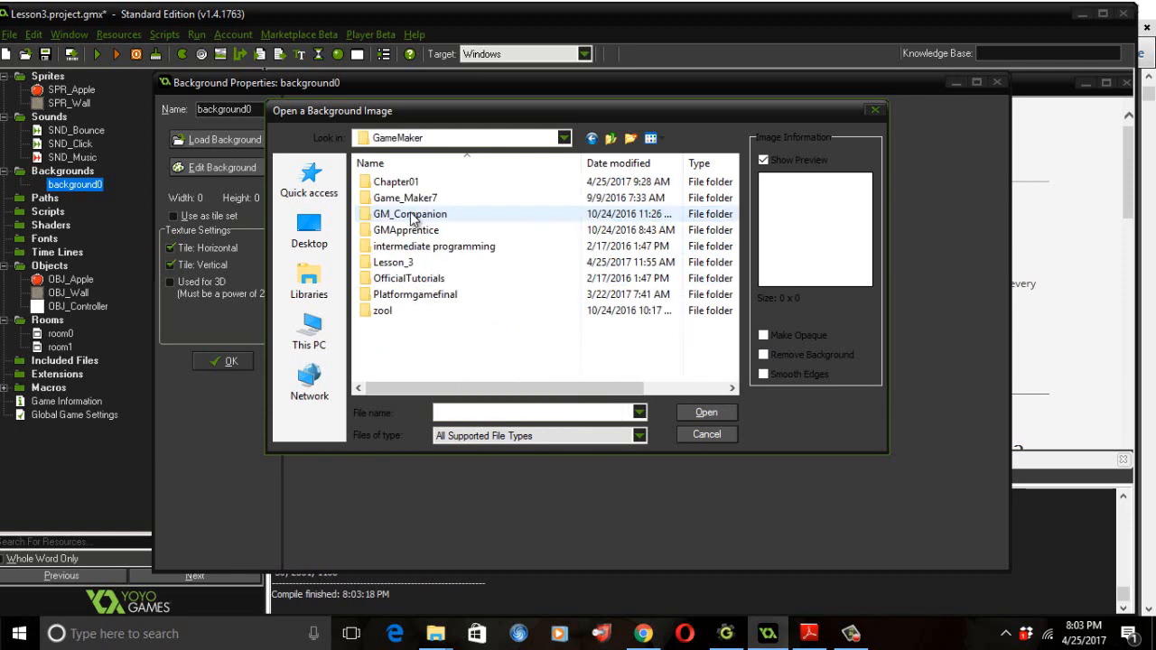
double_click(404, 262)
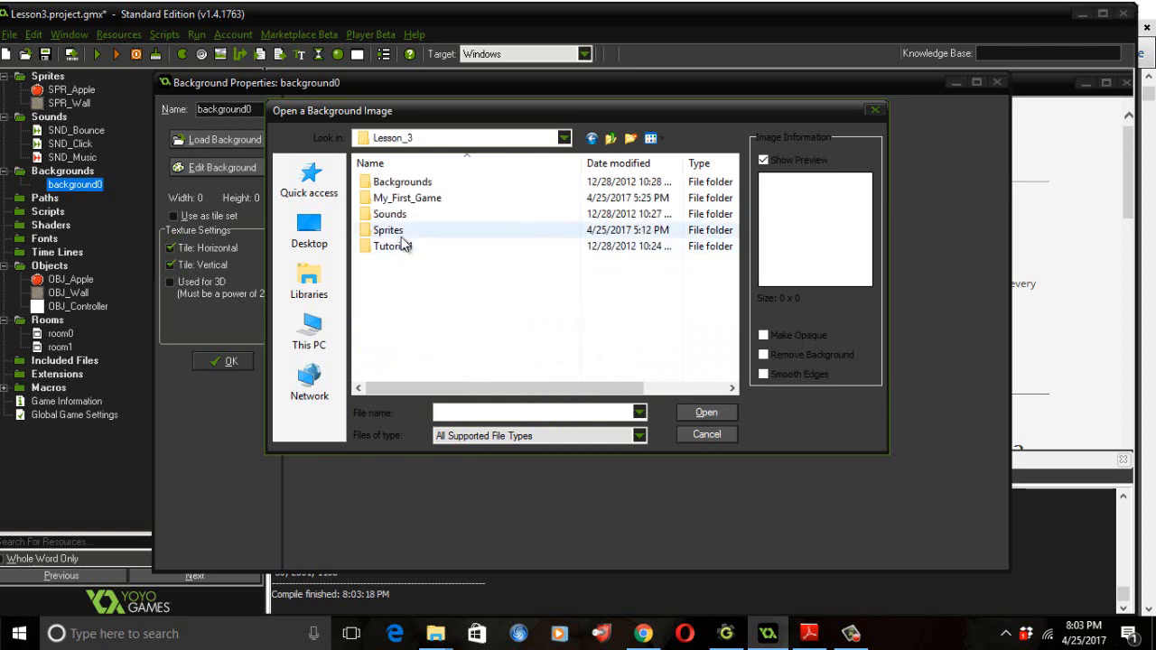
double_click(399, 184)
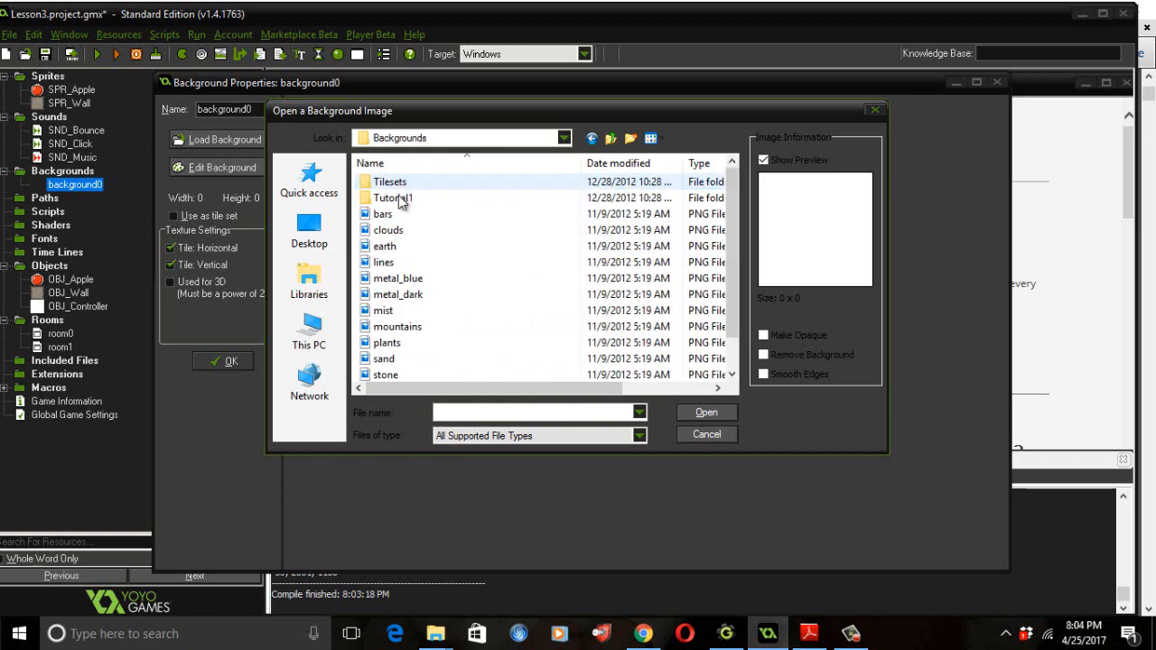
double_click(398, 197)
left_click(390, 184)
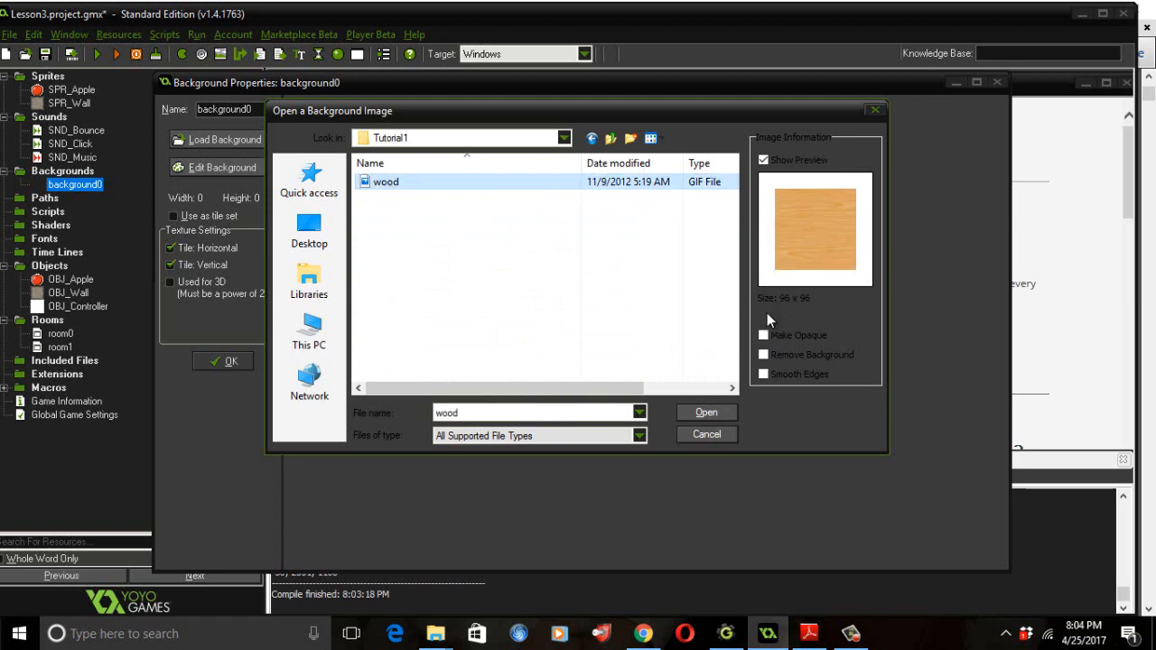
left_click(707, 413)
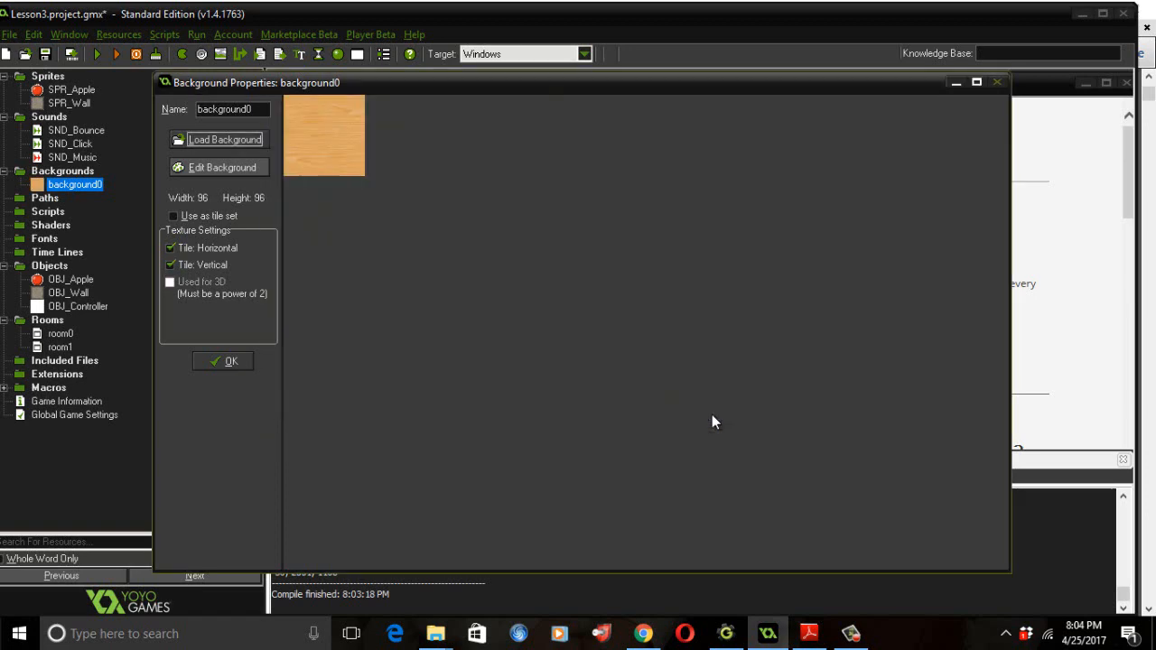
left_click(230, 361)
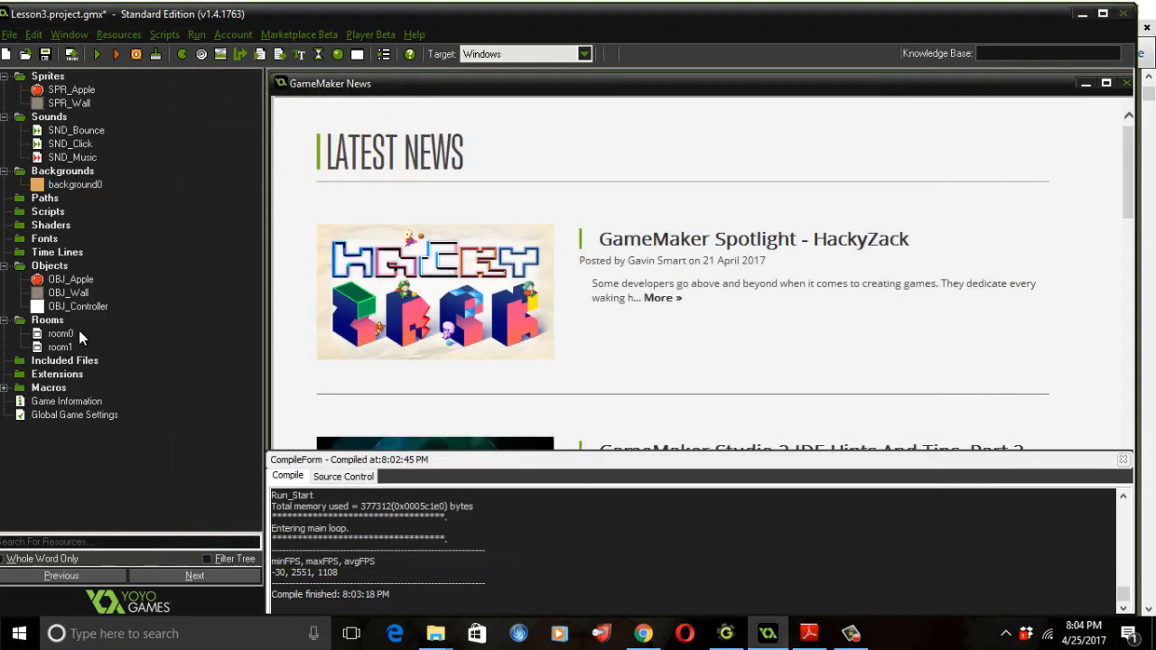
- Assign background0 as the Background 0 image of room1 and accept the room changes
double_click(60, 348)
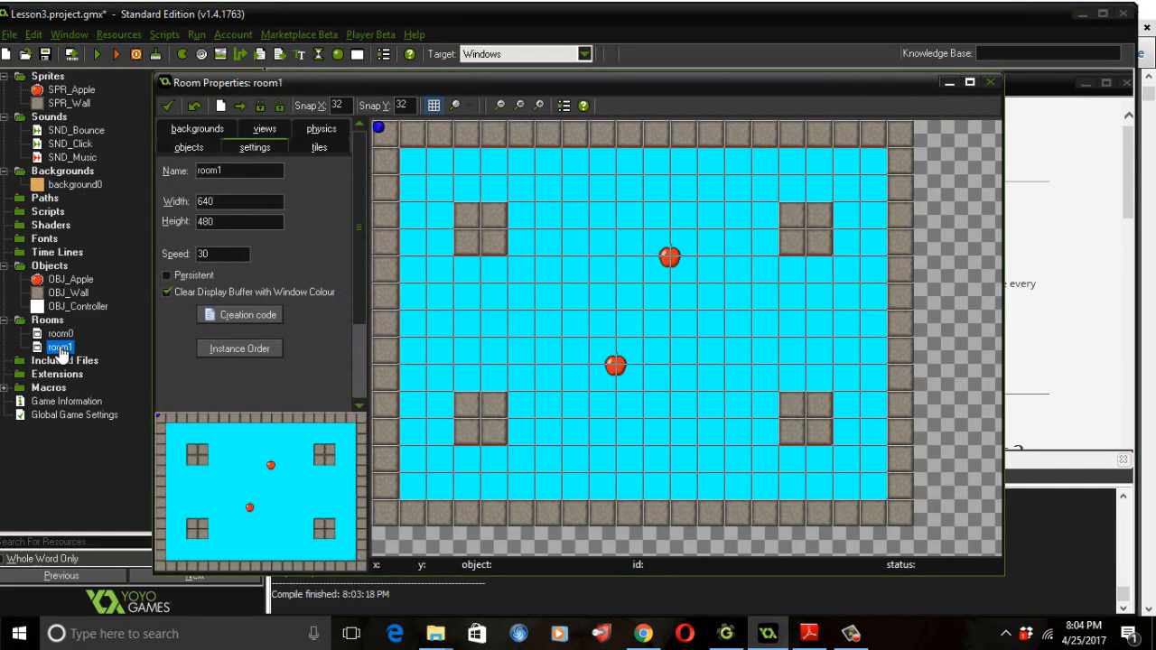
left_click(200, 129)
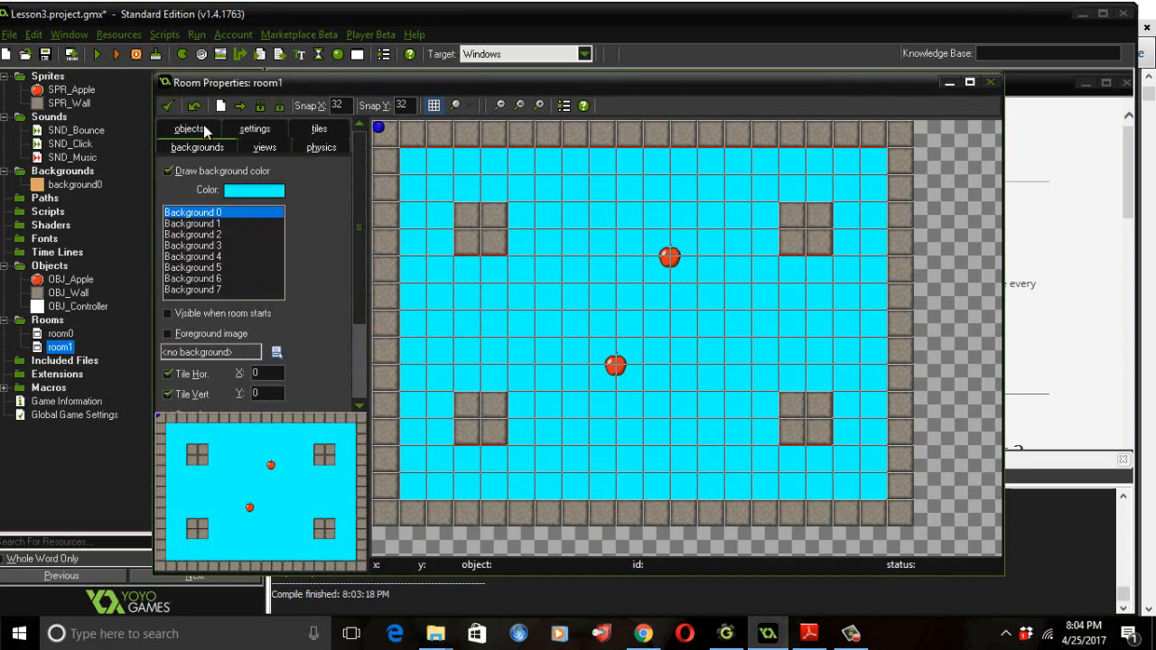
left_click(277, 352)
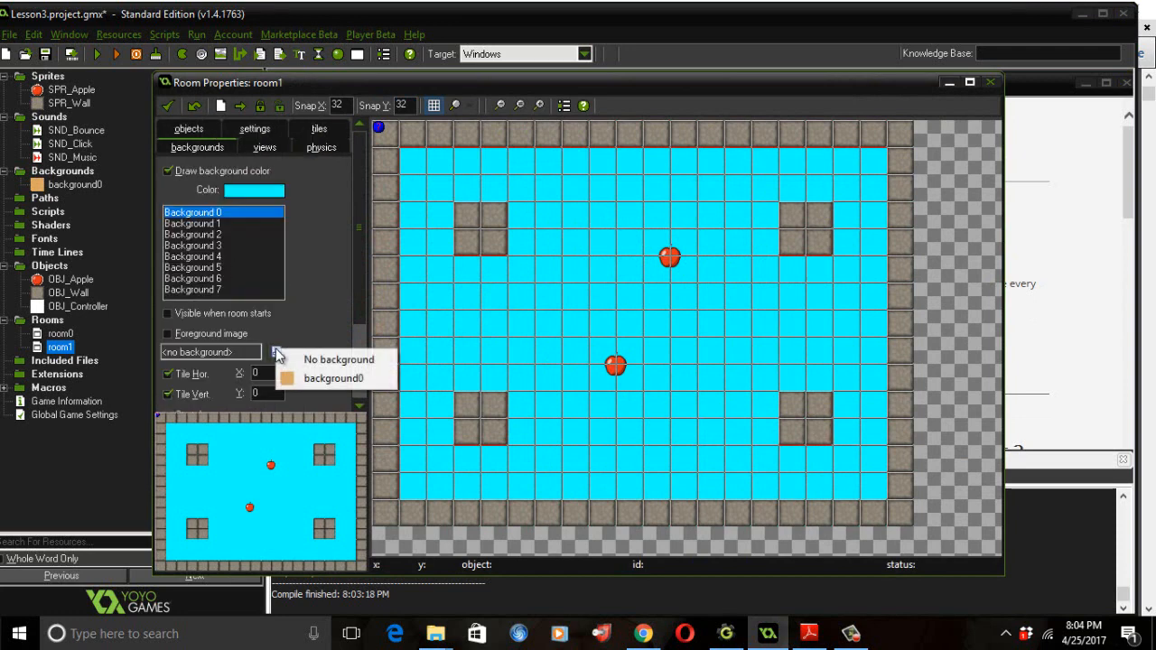
left_click(311, 377)
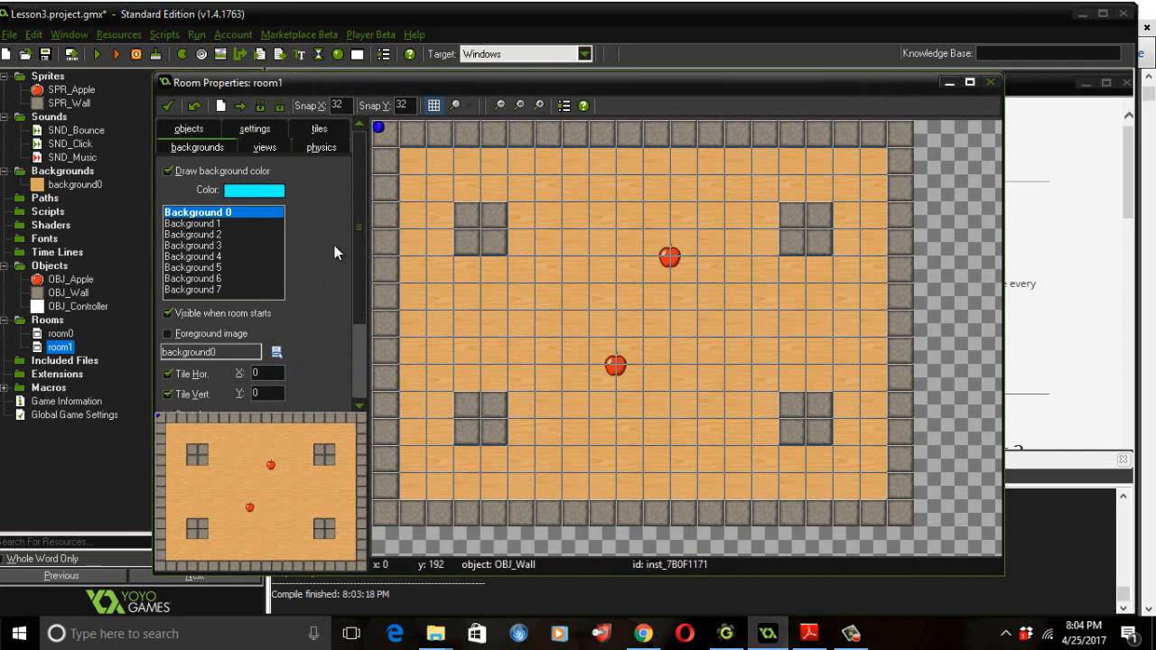
left_click(167, 105)
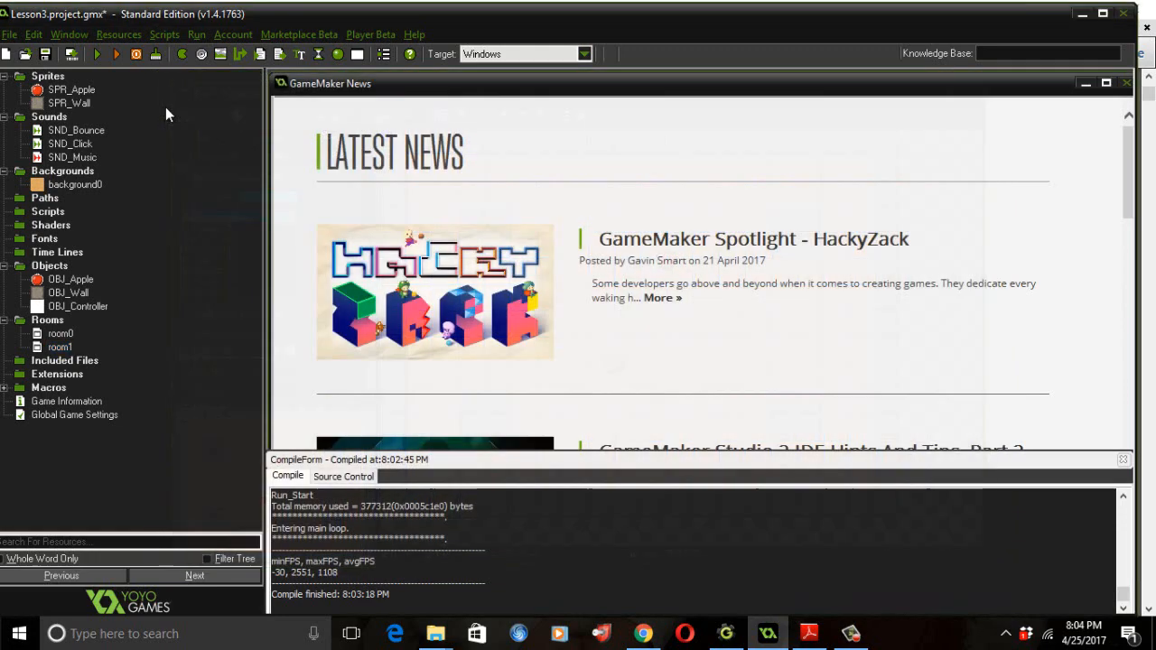
- Run the game, catch the apple up to a score of 50 to test the wood background in the second room, and close the game
left_click(97, 56)
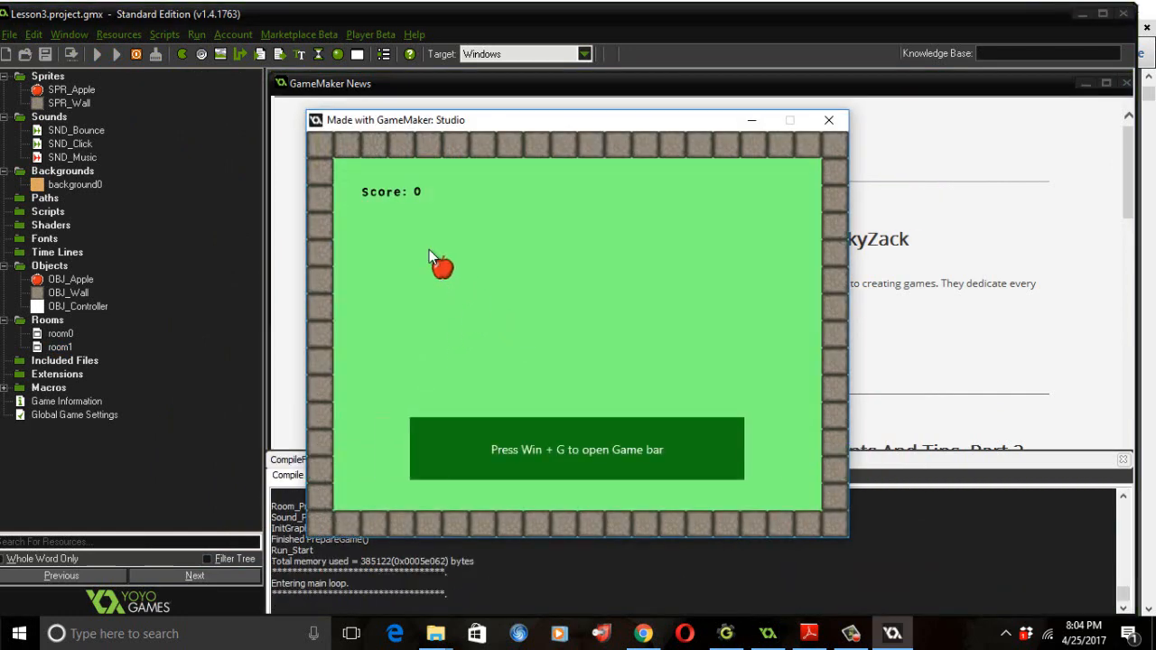
left_click(431, 256)
left_click(733, 430)
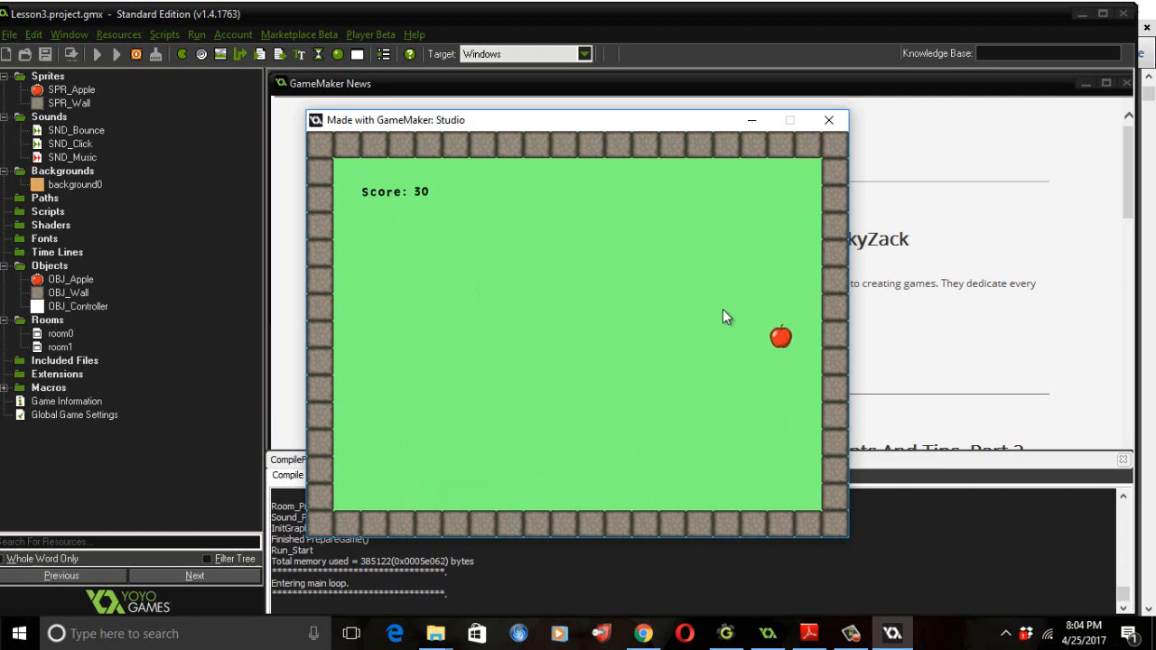
left_click(576, 221)
left_click(431, 478)
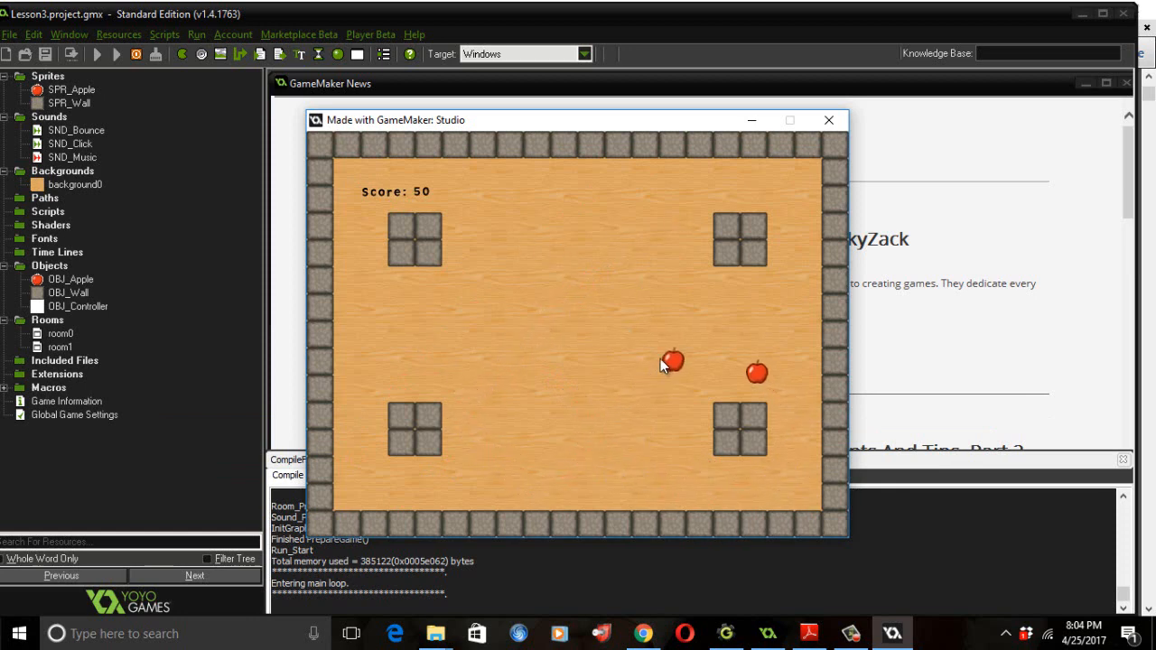
left_click(696, 318)
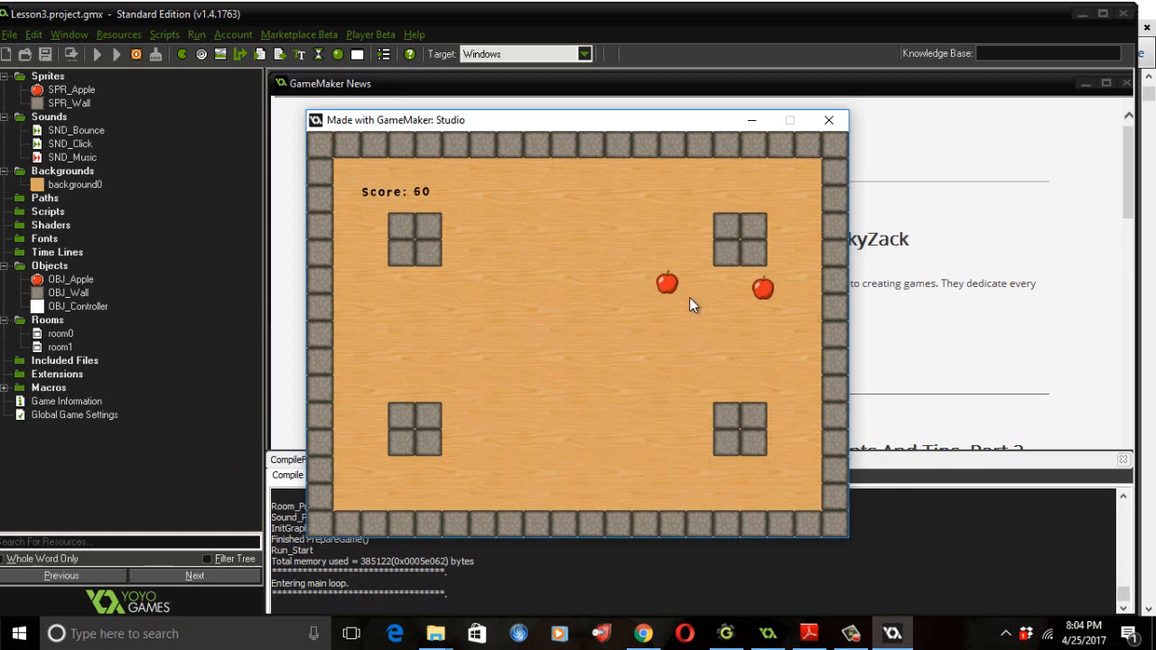
left_click(833, 122)
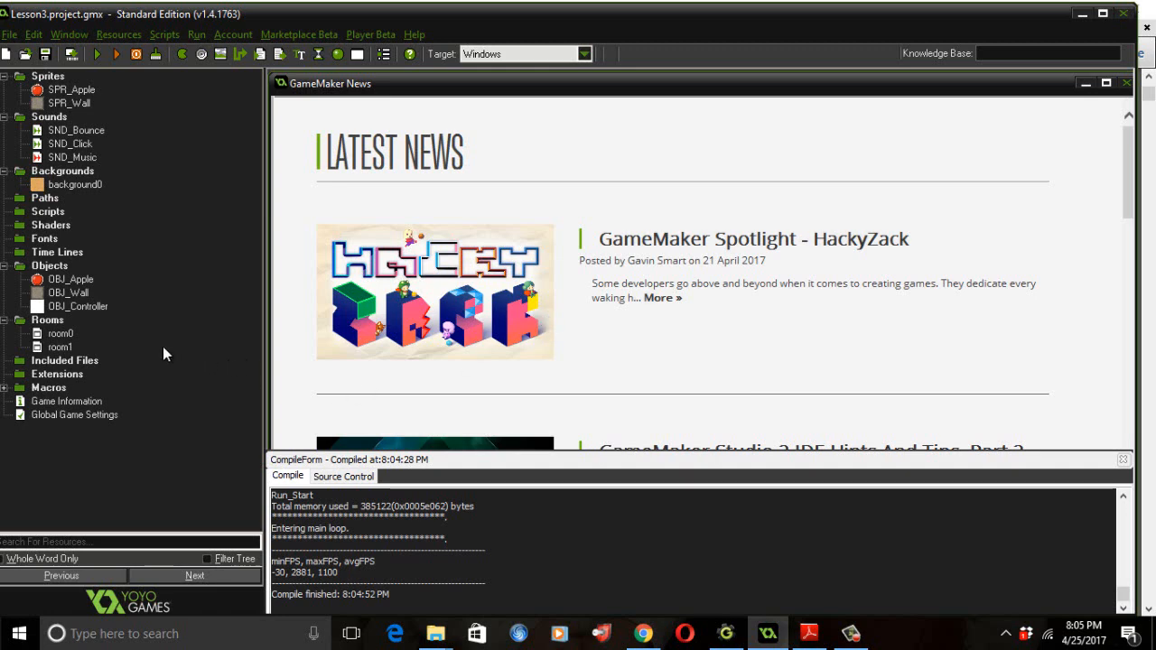
- Duplicate room1 to make a third room and move its properties window clear of the resource tree
left_click(61, 348)
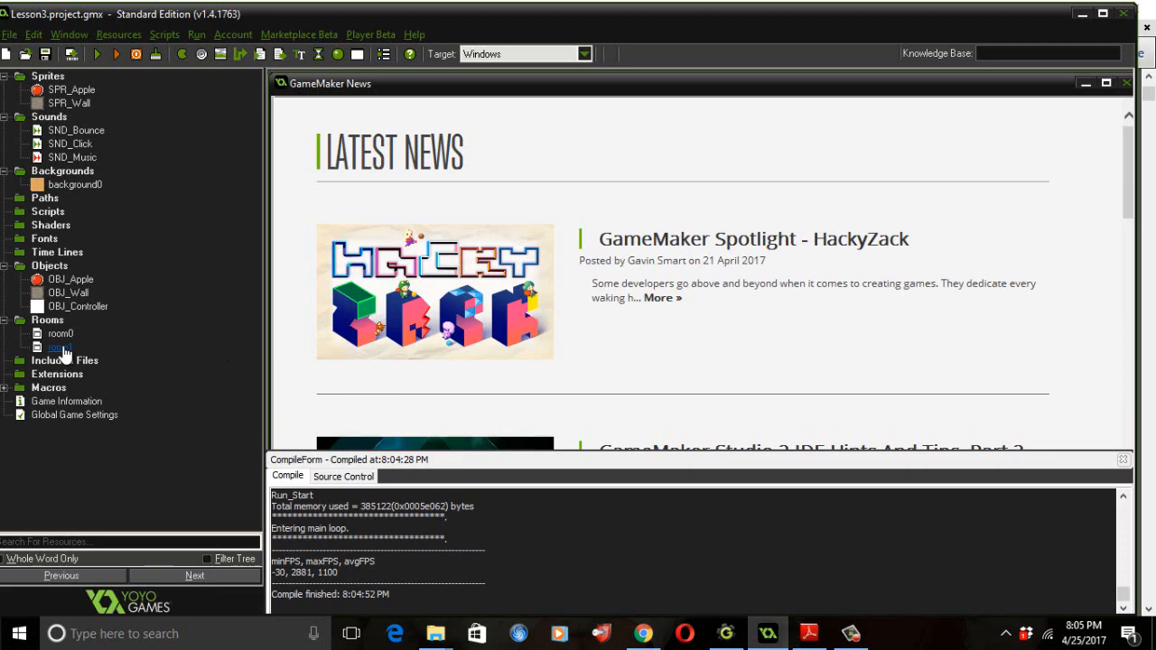
right_click(64, 352)
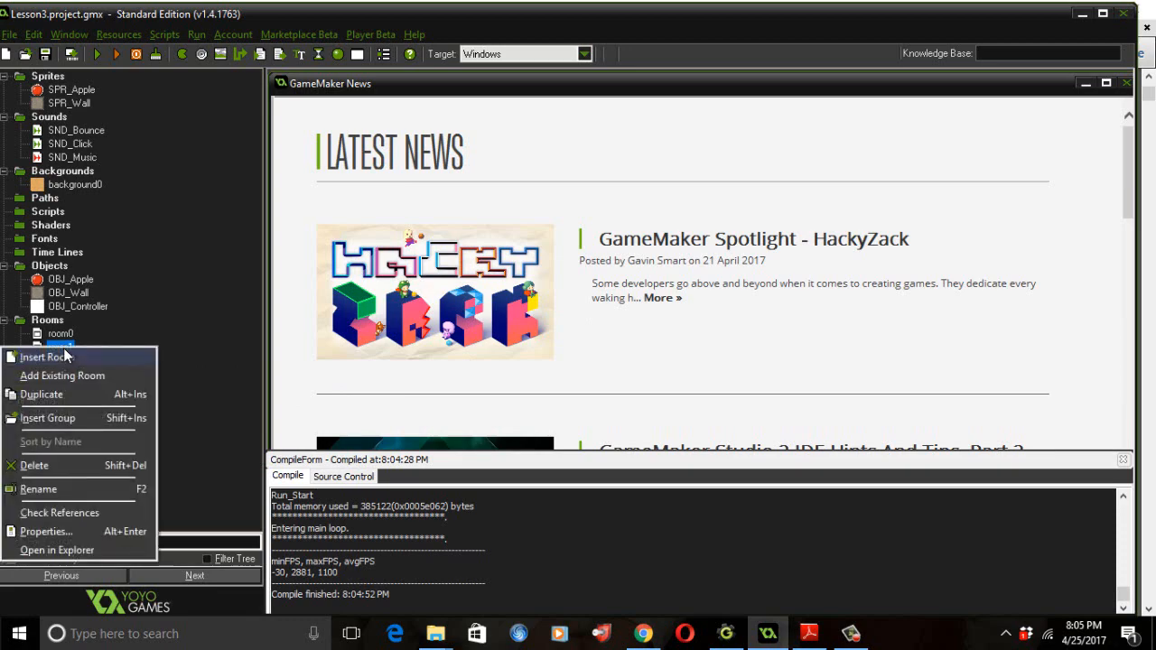
left_click(62, 395)
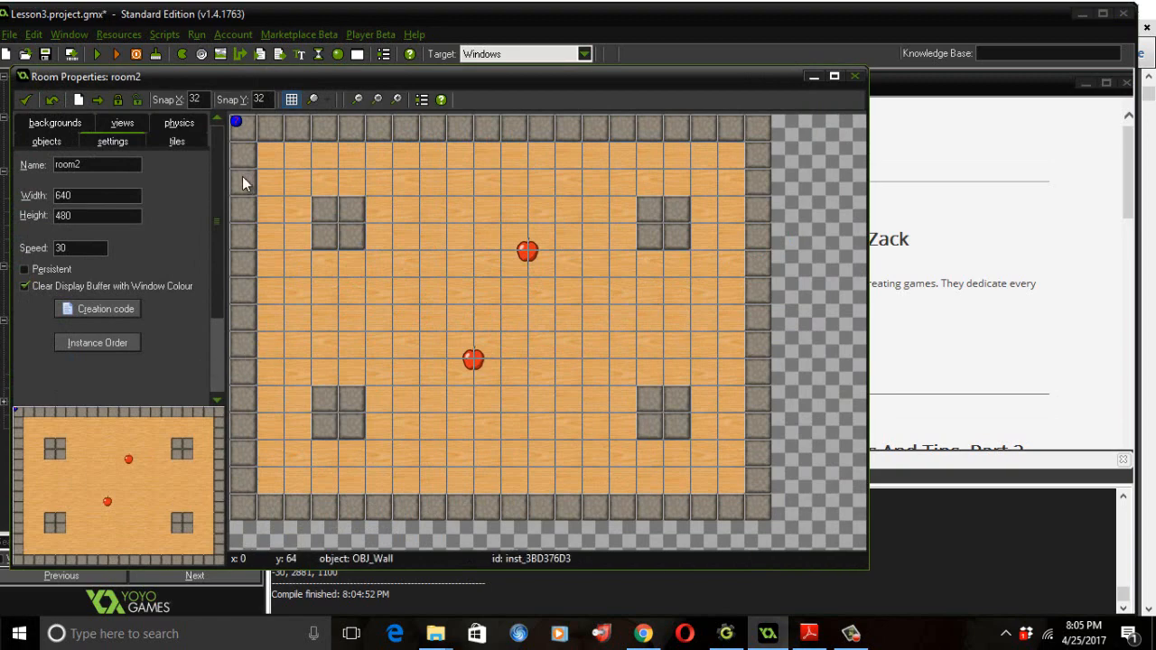
left_click_drag(221, 82, 442, 96)
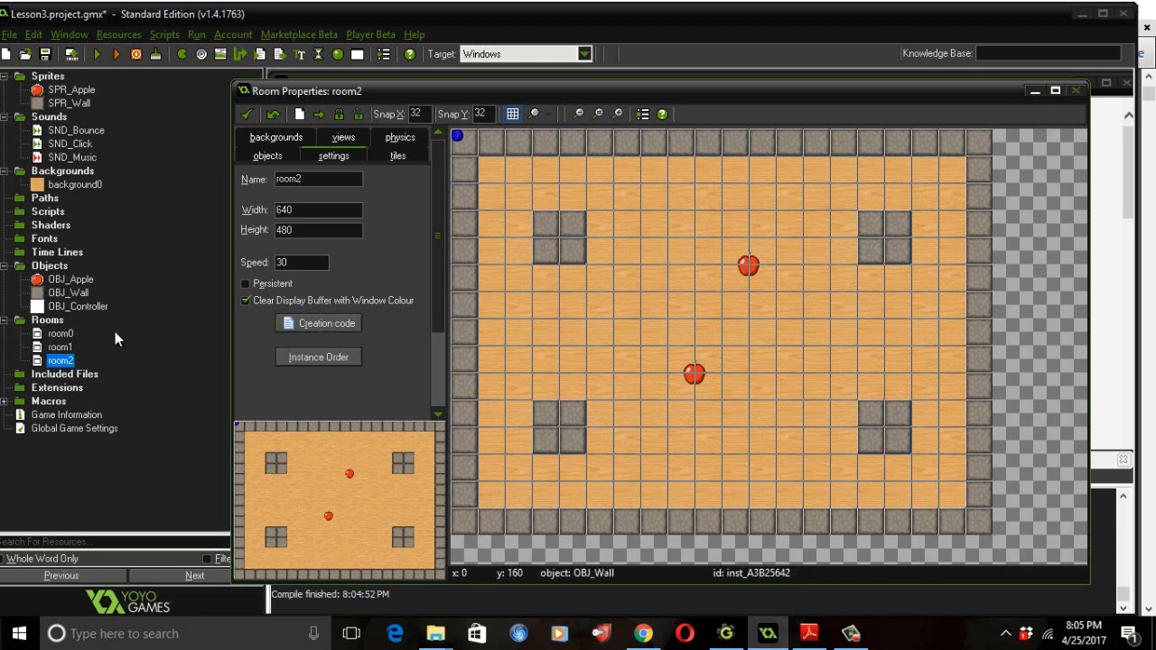
- Add a two-by-two block of OBJ_Wall instances in the middle of room2, starting at 288, 192
left_click(262, 155)
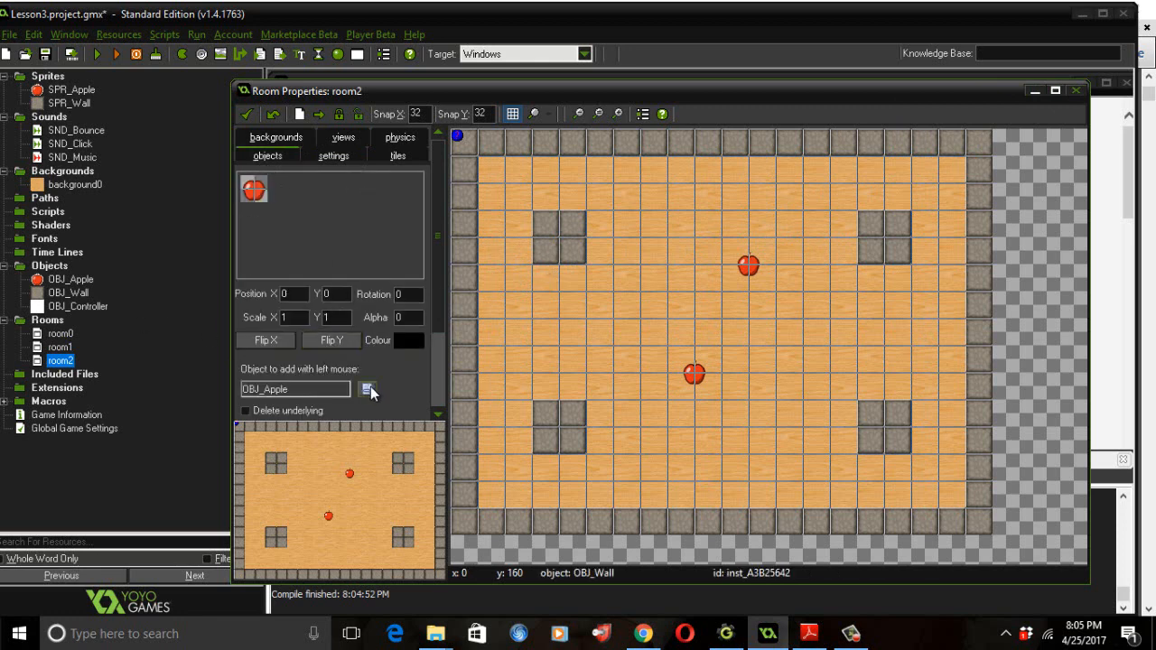
left_click(367, 389)
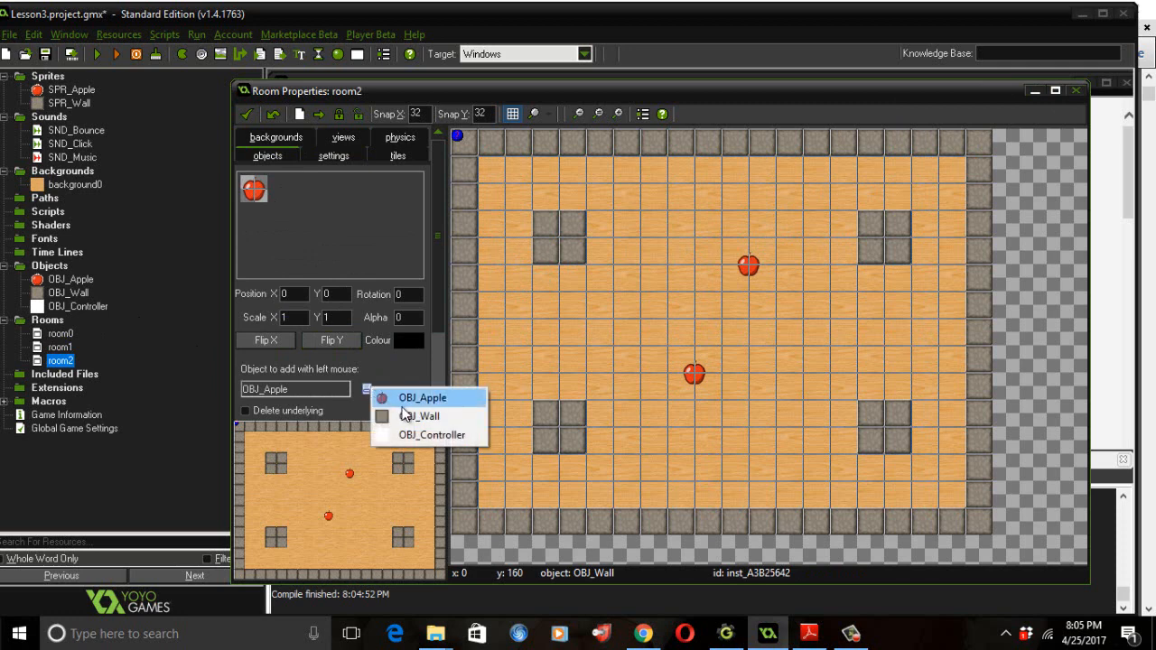
left_click(406, 415)
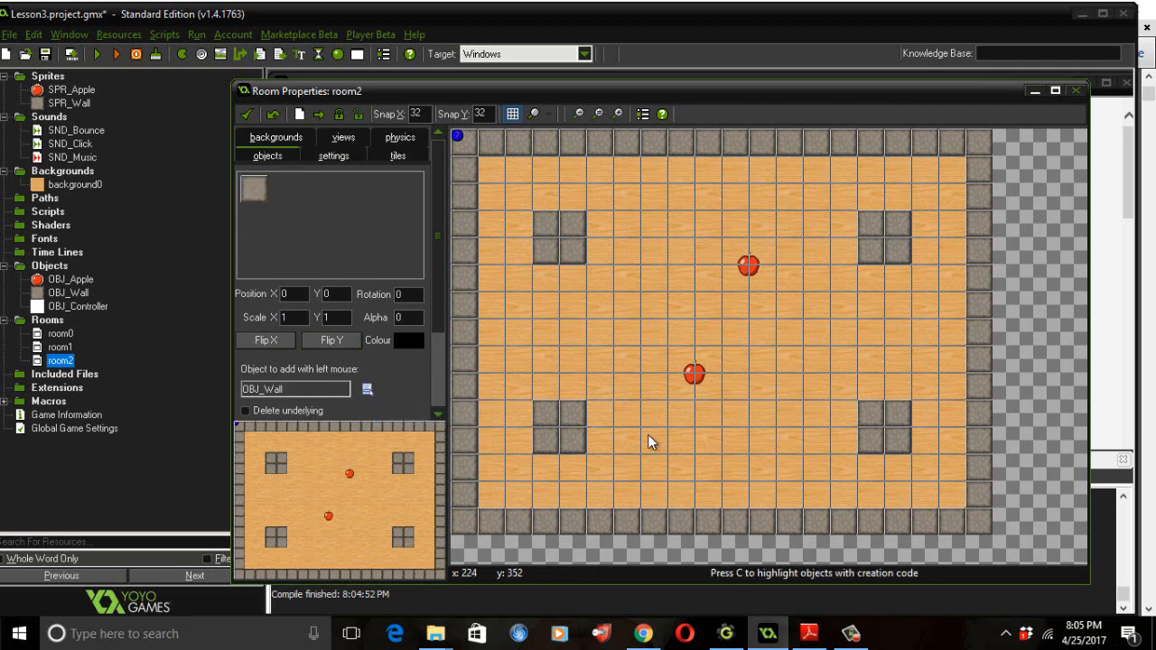
left_click(706, 308)
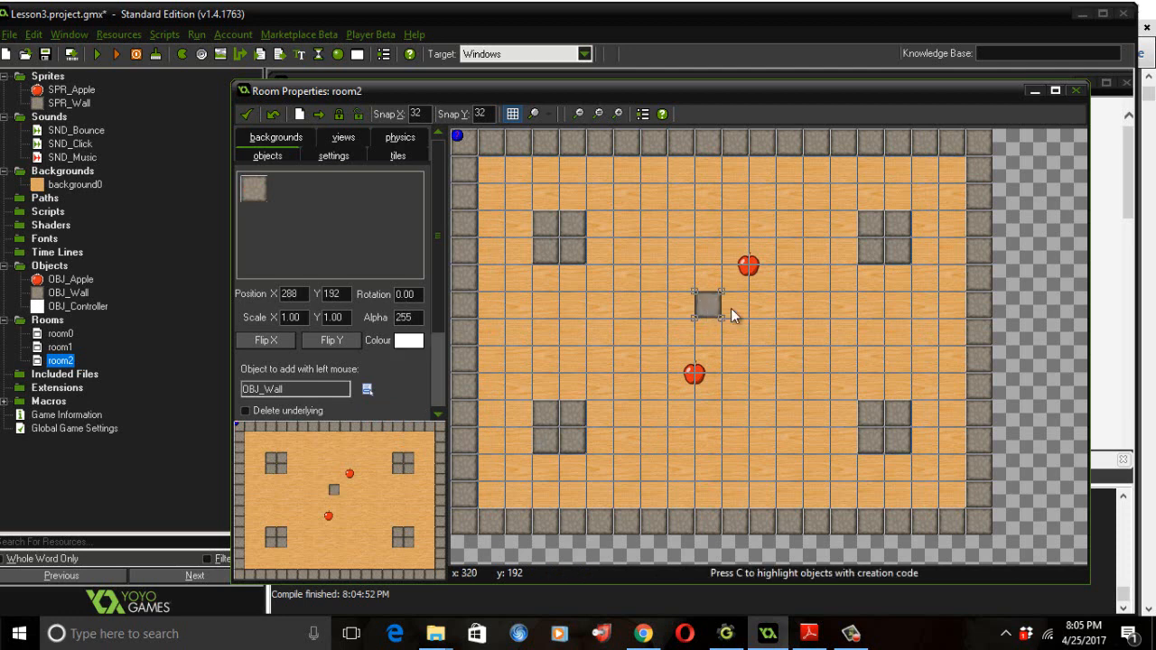
left_click(731, 308)
left_click(731, 333)
left_click(707, 332)
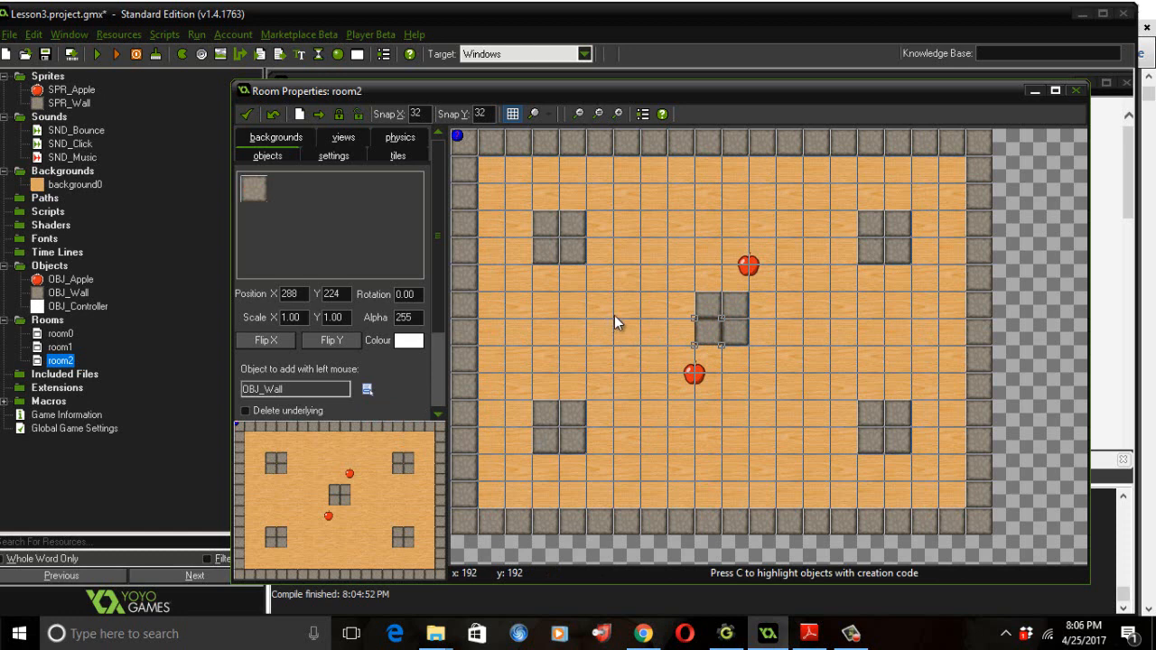
- Add a two-by-two OBJ_Wall block above the central one in room2, with its upper-left wall at 288, 64
left_click(706, 224)
left_click(709, 197)
left_click(735, 197)
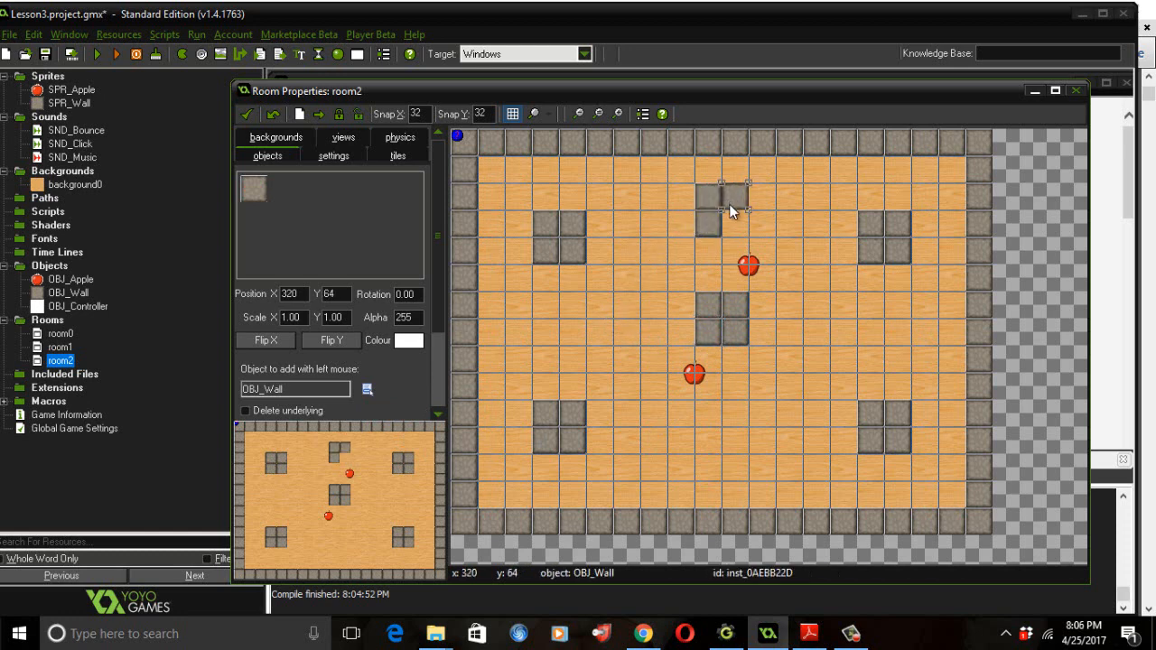
left_click(731, 224)
- Add a block of OBJ_Wall instances two wide and three high below the central block in room2, with its upper-left wall at 288, 320
scroll(729, 284, "down", 2)
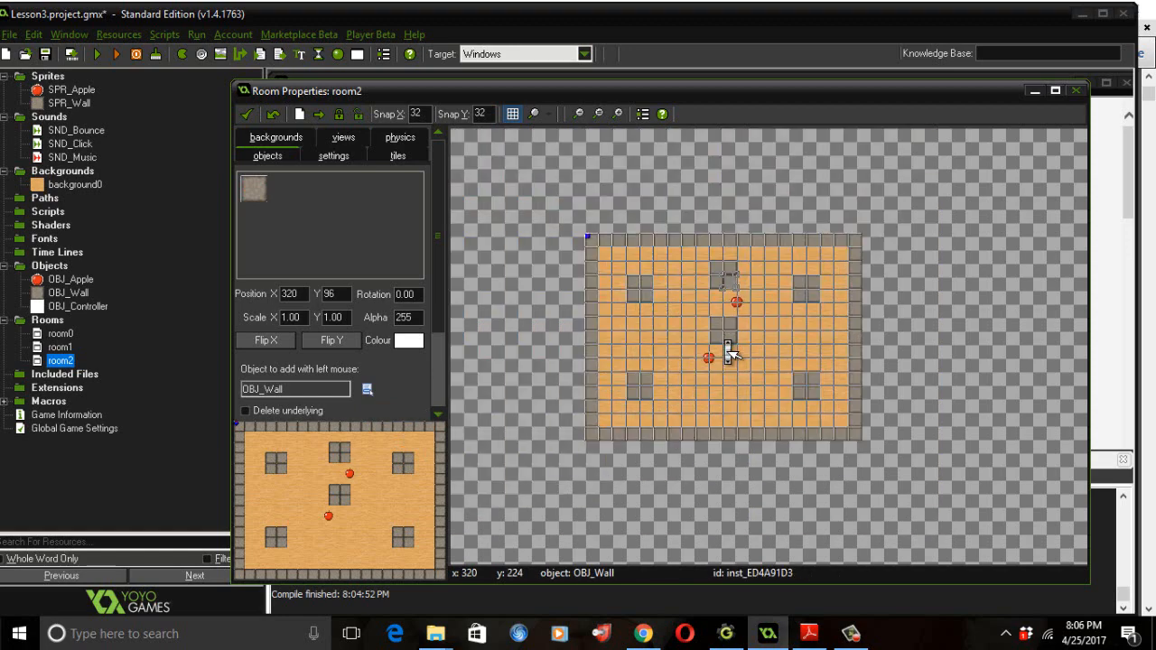
scroll(727, 344, "up", 1)
left_click(714, 395)
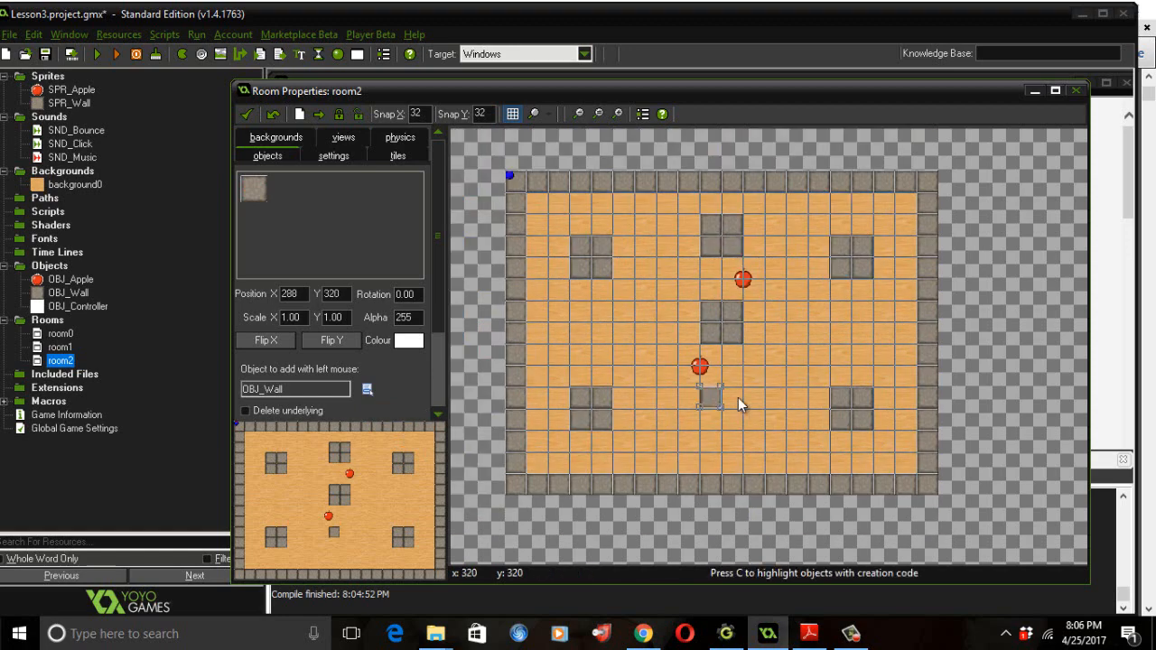
left_click(738, 398)
left_click(733, 424)
left_click(713, 425)
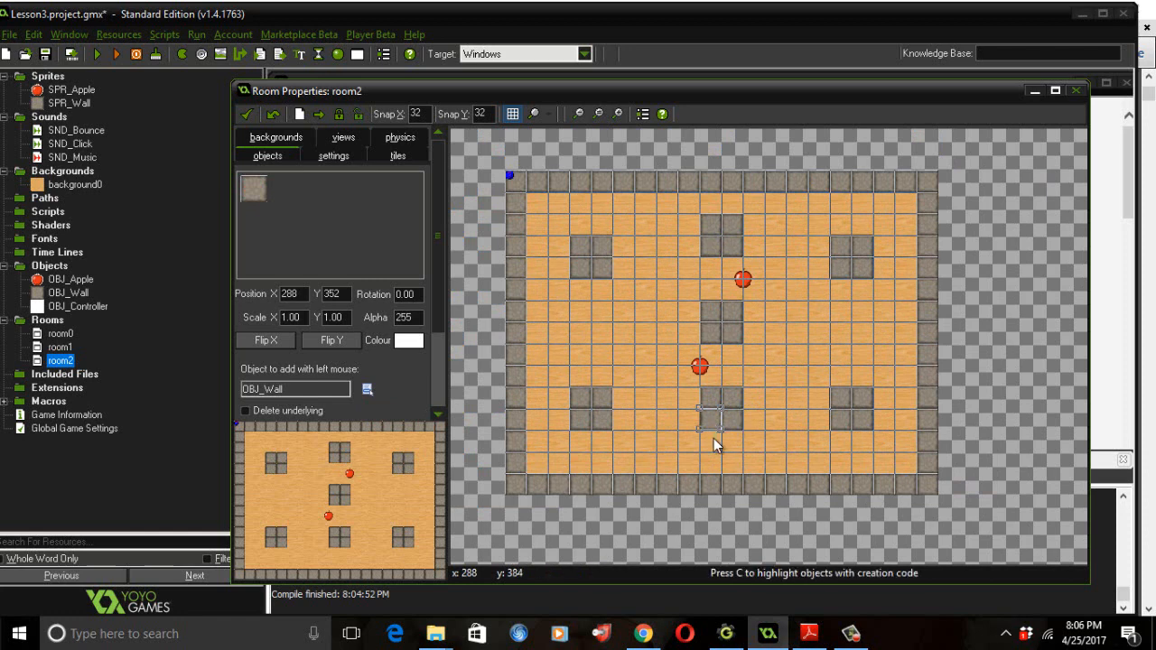
left_click(714, 442)
left_click(738, 447)
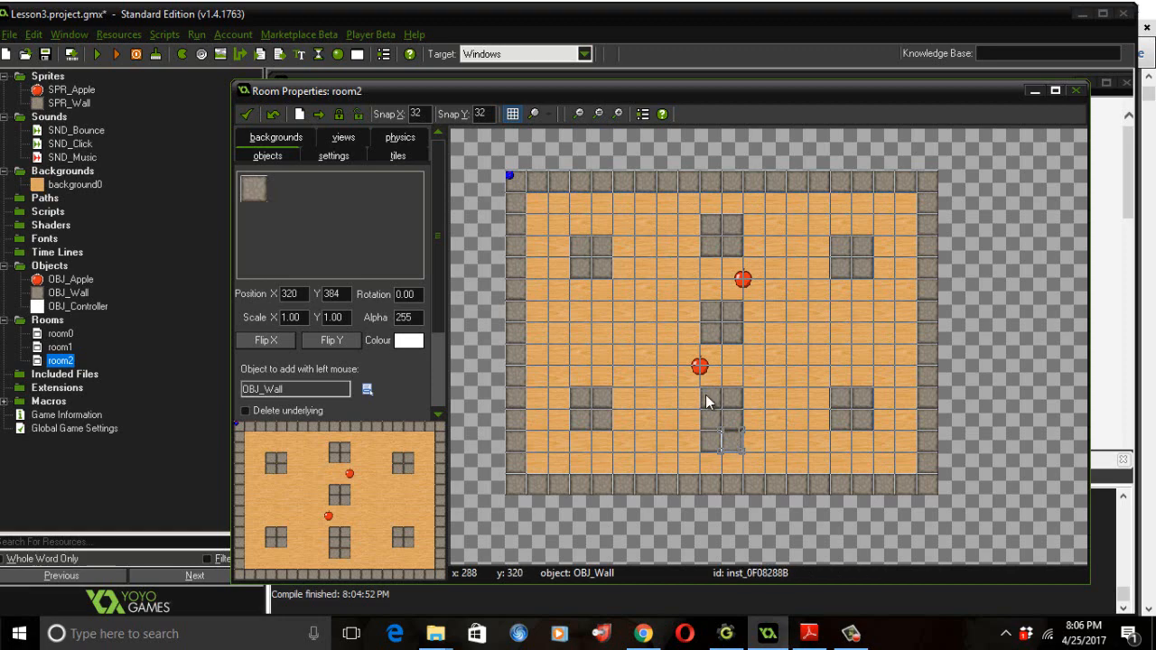
- Delete the two uppermost walls of the lower middle block in room2, at 288, 320 and 320, 320, and accept the room
right_click(706, 402)
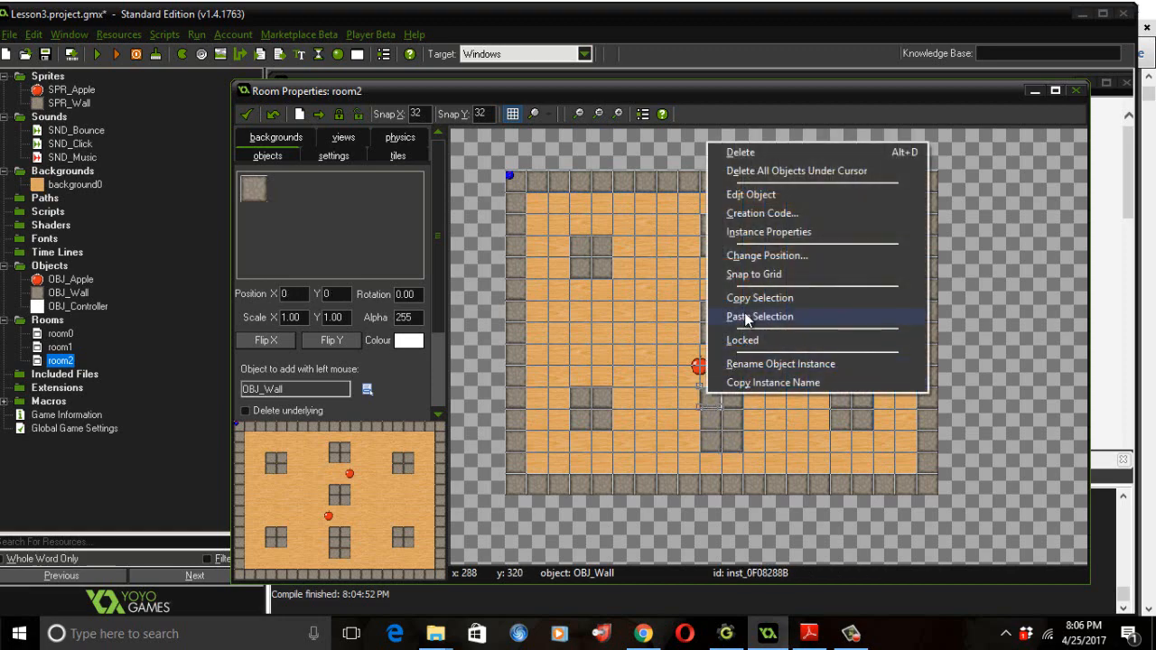
left_click(753, 152)
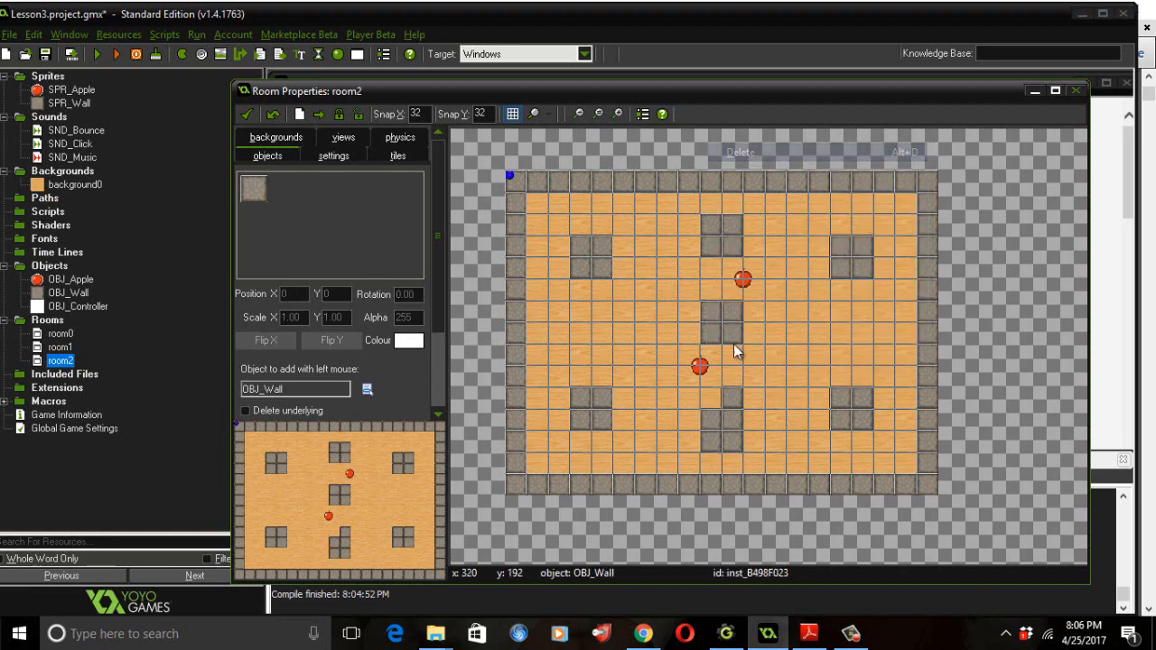
right_click(731, 400)
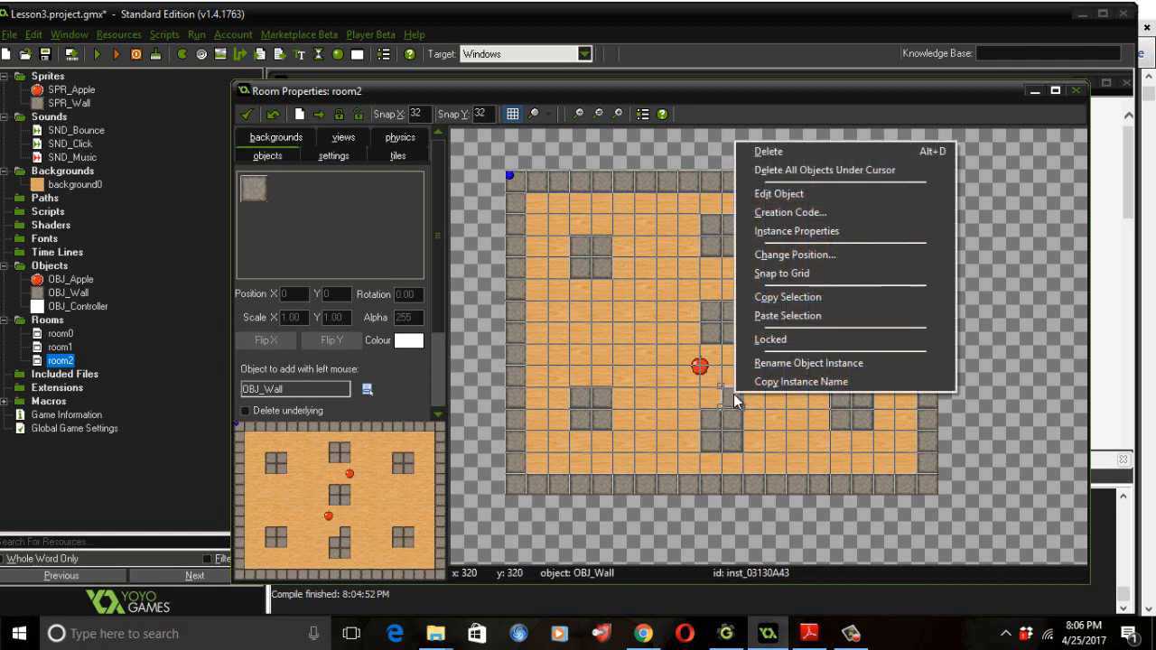
left_click(815, 150)
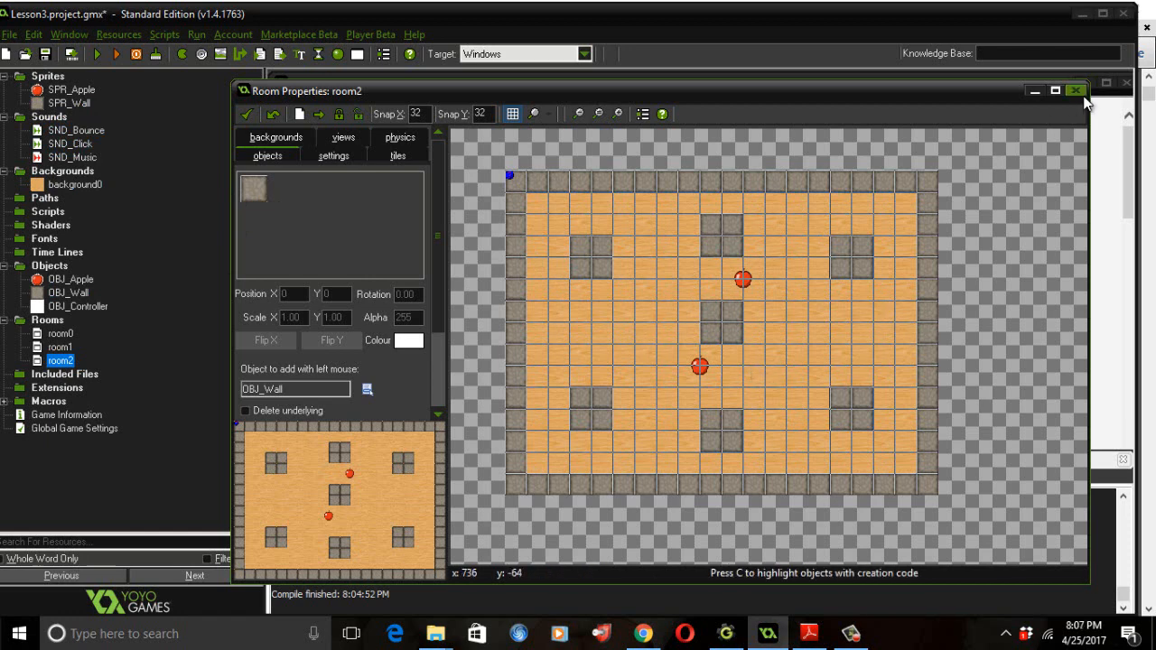
left_click(252, 116)
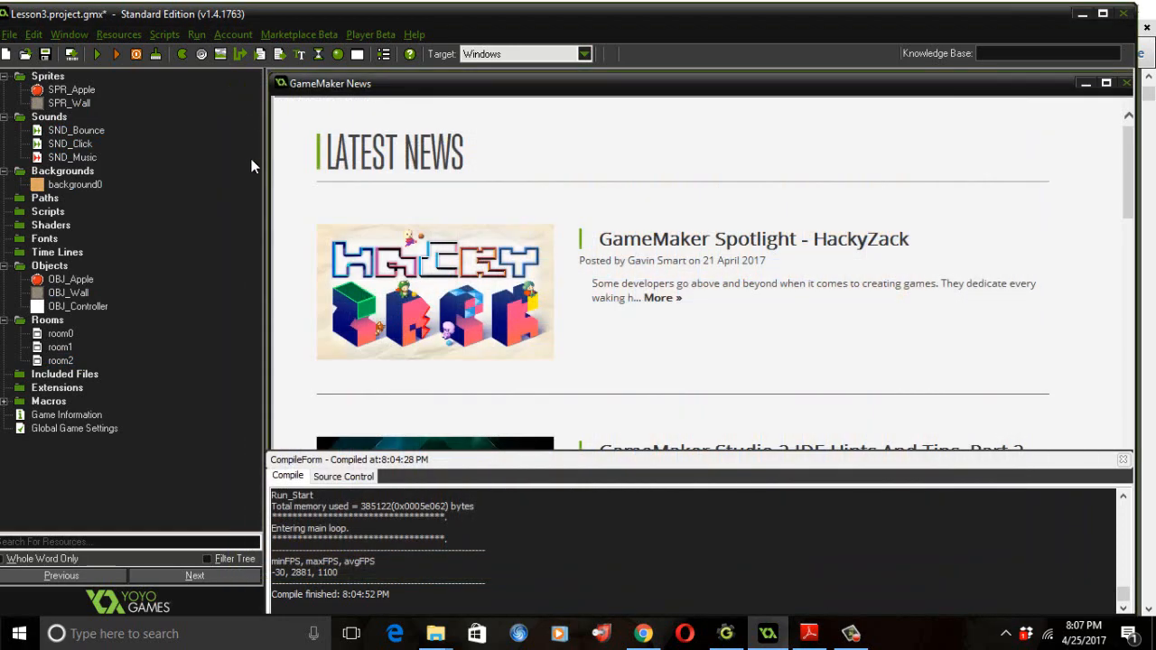
- In OBJ_Apple's Left Pressed event, add a Test Score action for equal to 100 followed by a Go to next room action
double_click(71, 282)
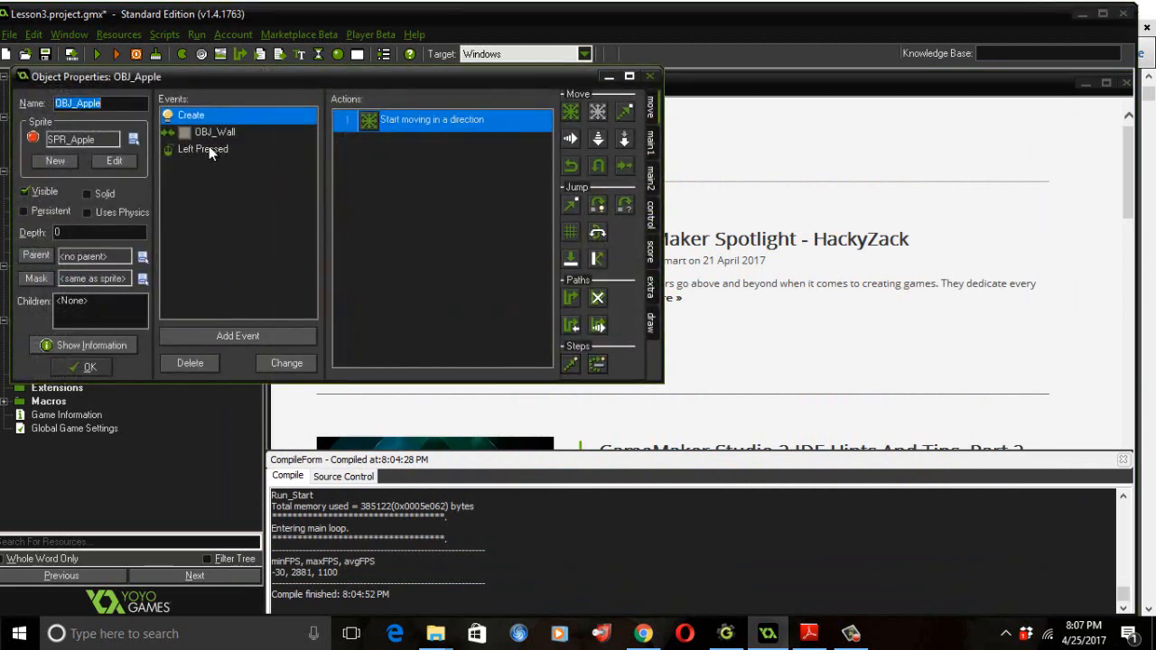
left_click(209, 148)
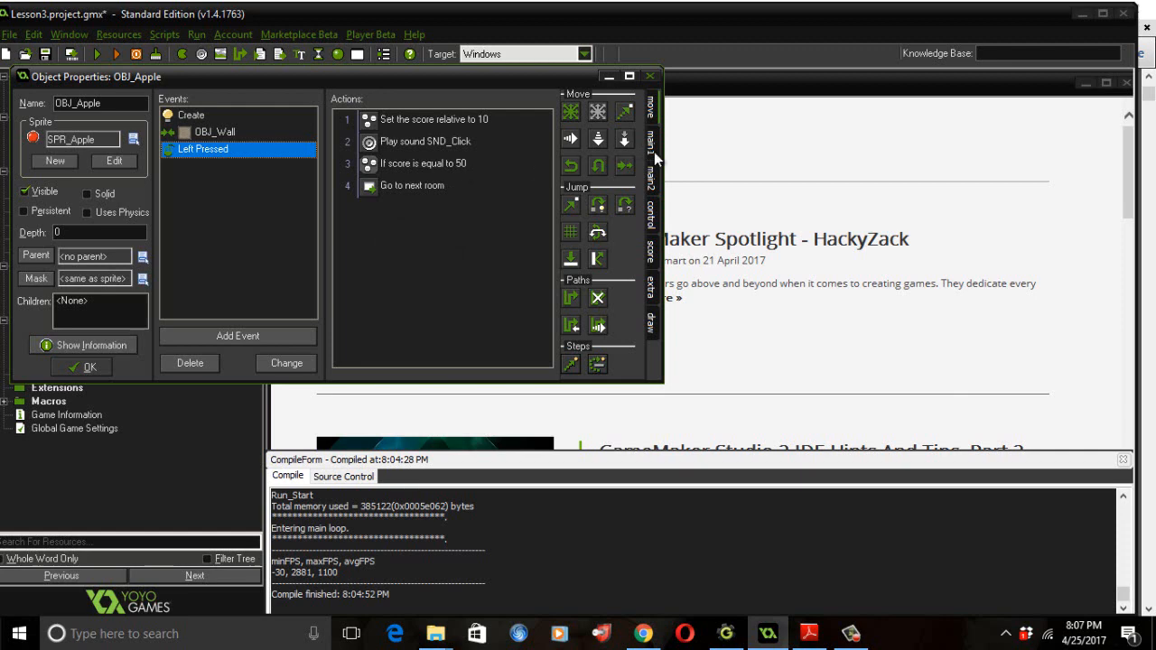
left_click(649, 253)
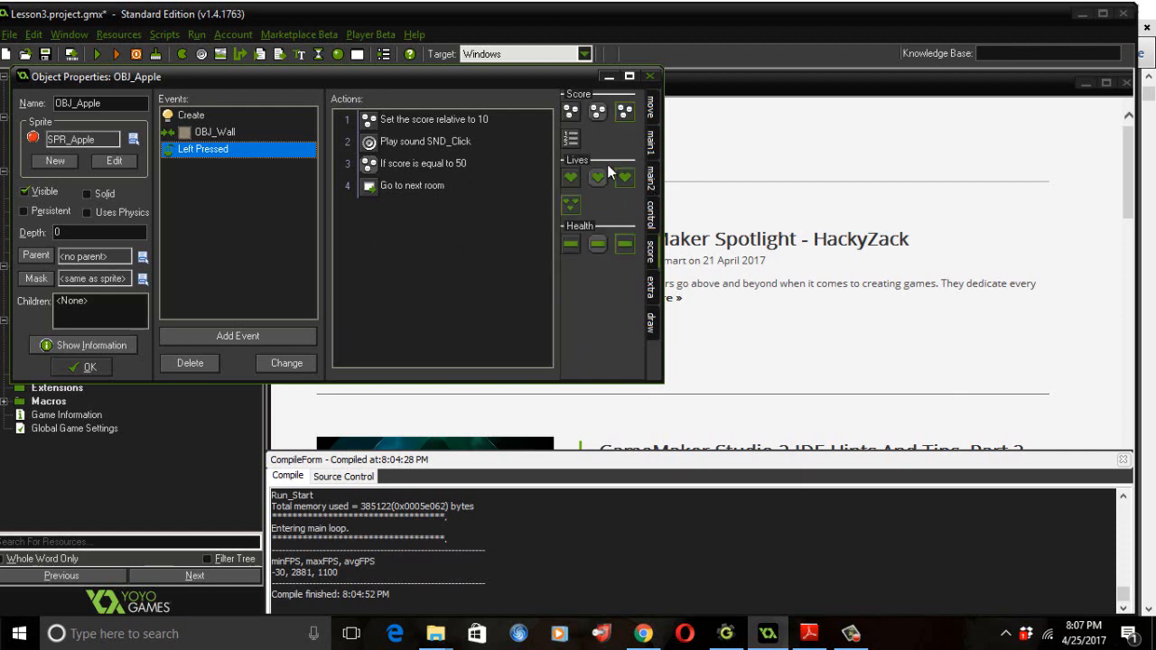
left_click_drag(404, 227, 404, 227)
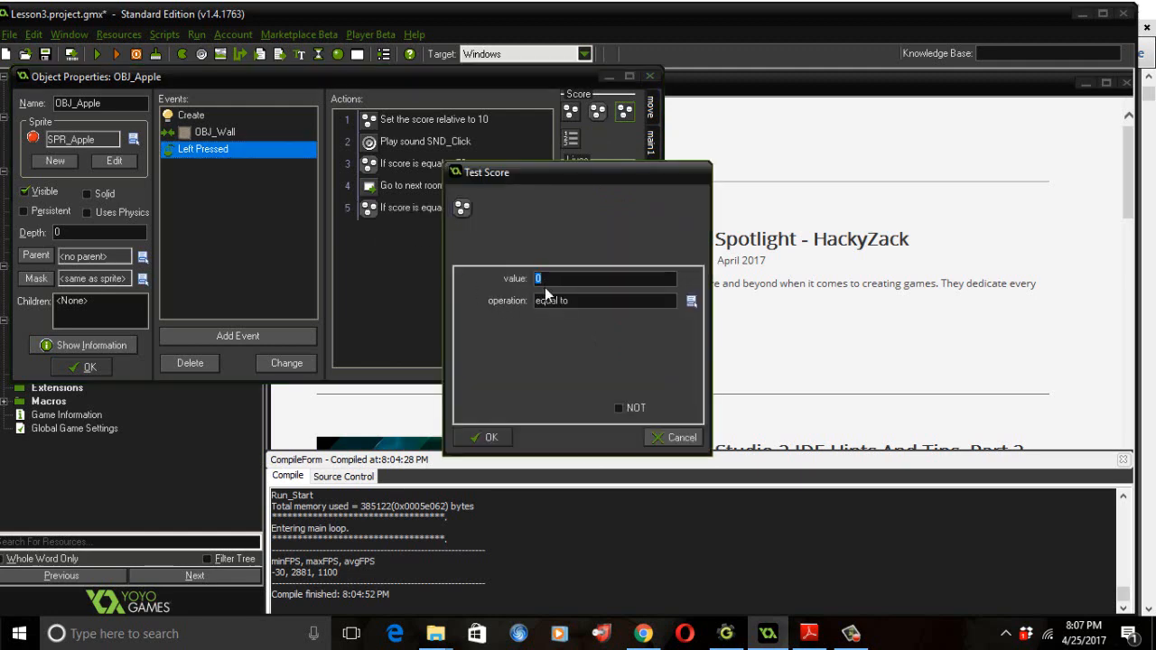
type("100")
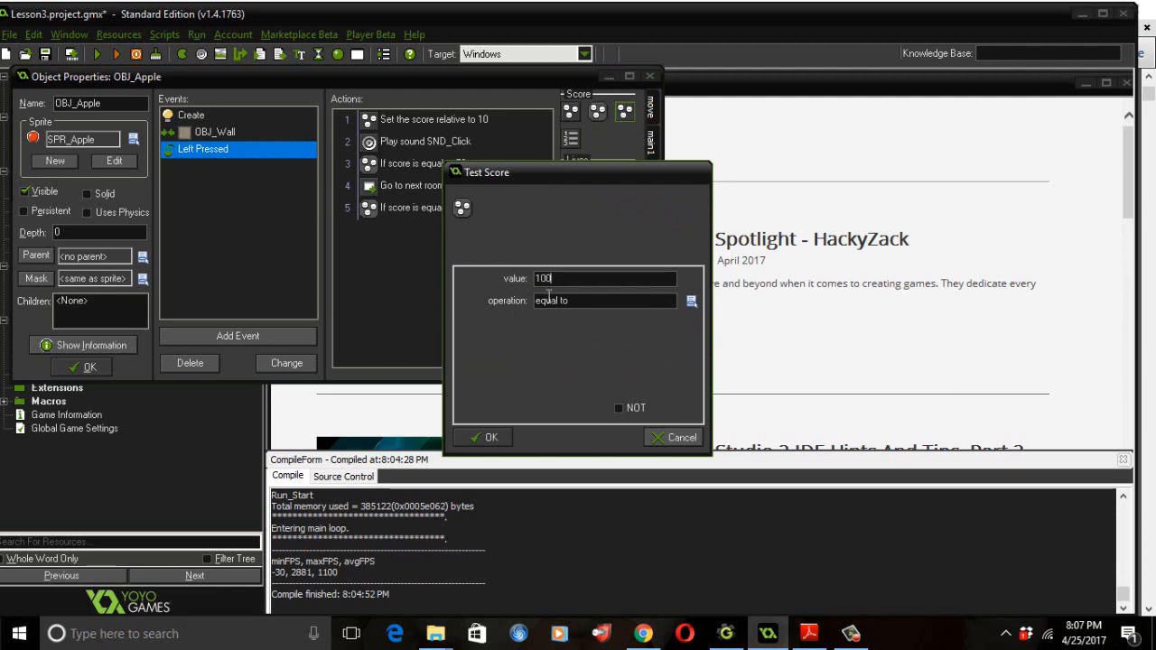
left_click(491, 437)
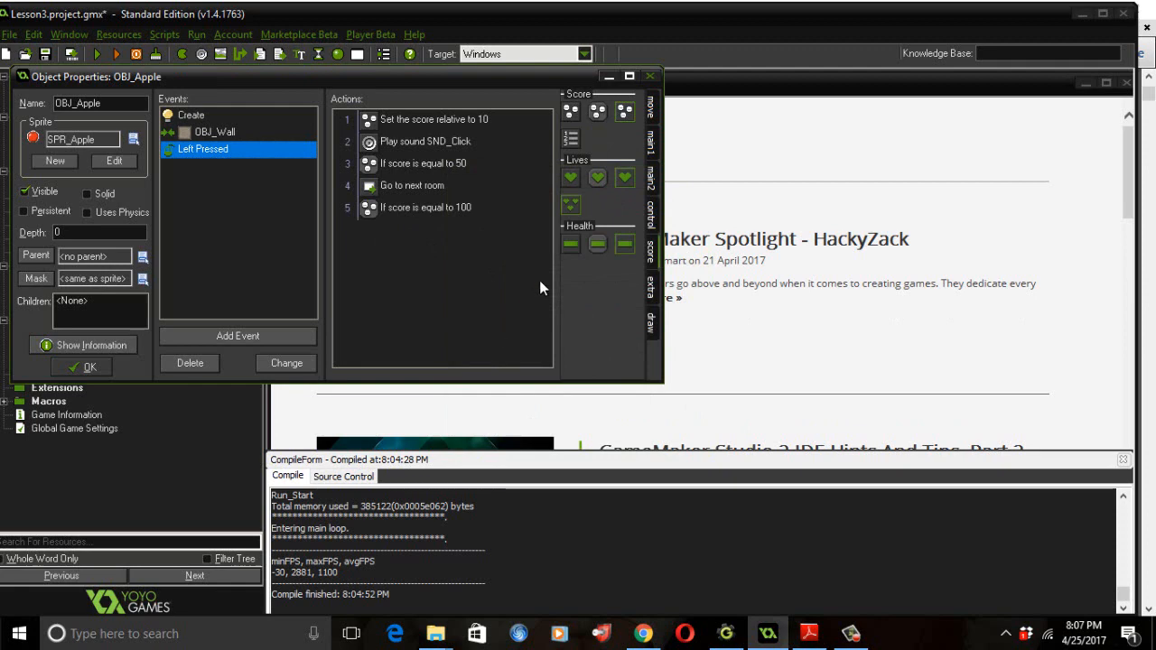
left_click(652, 150)
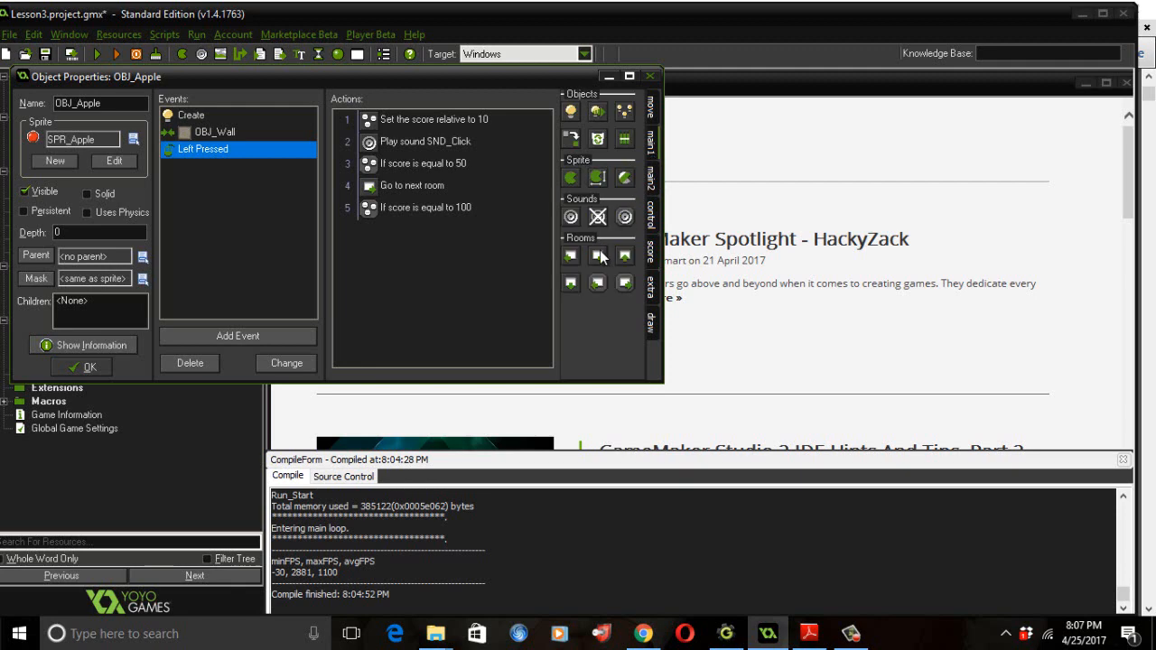
left_click_drag(418, 271, 415, 268)
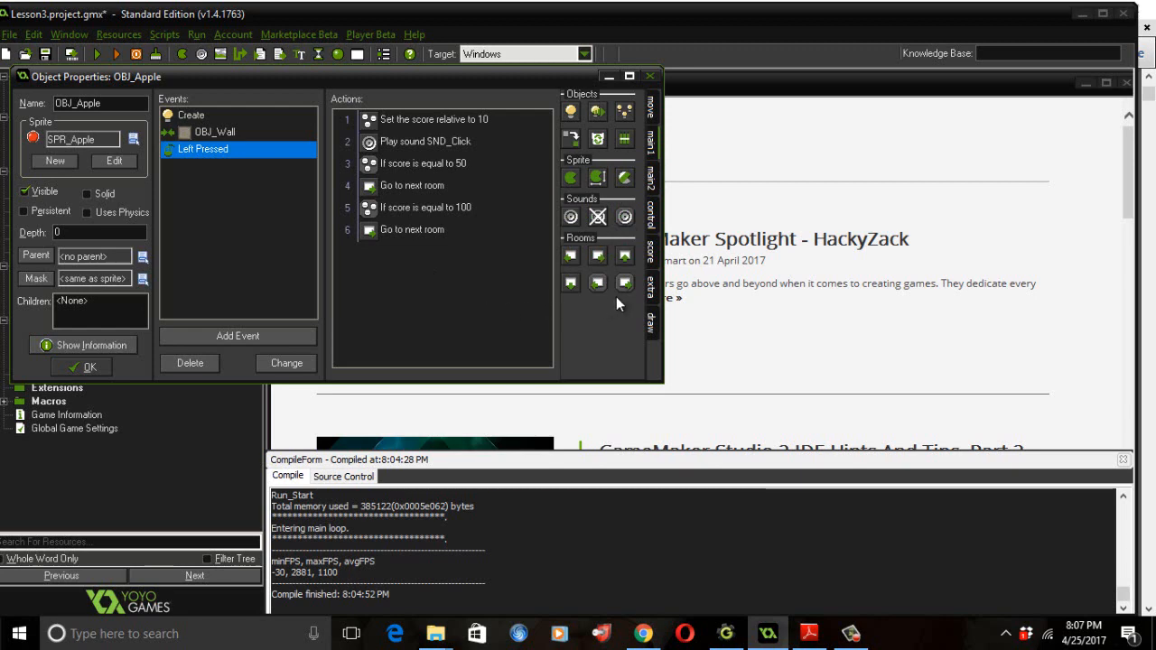
- Add a Test Score action for equal to 150 and another Go to next room action to the Left Pressed event, and accept the object
left_click(652, 252)
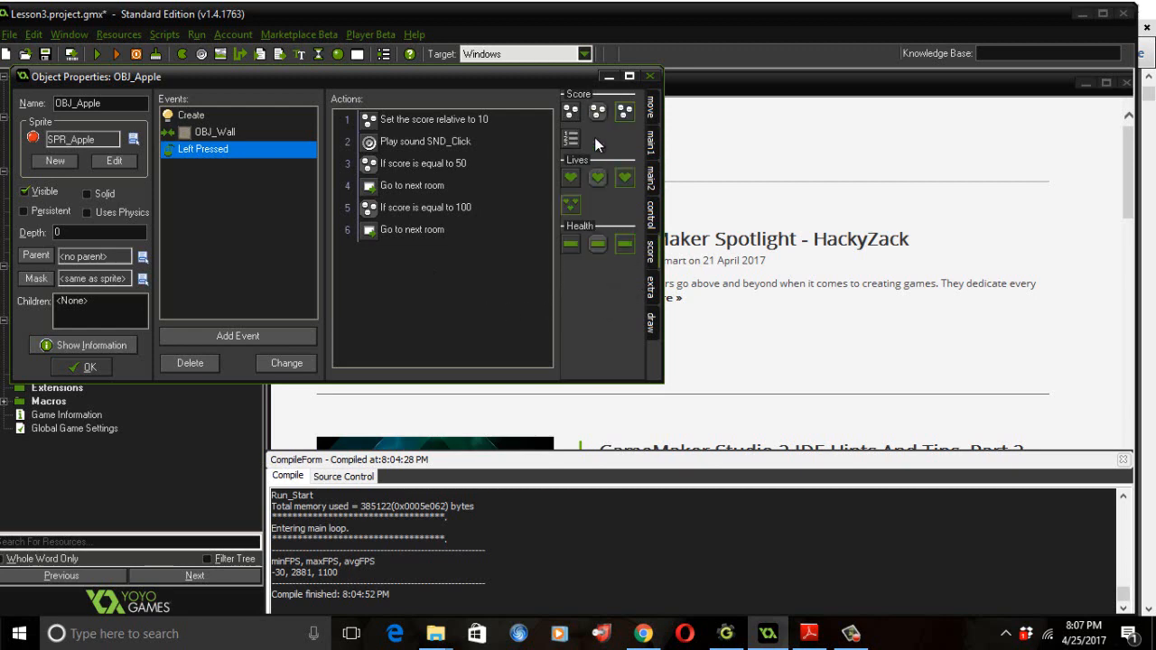
left_click_drag(598, 118, 391, 262)
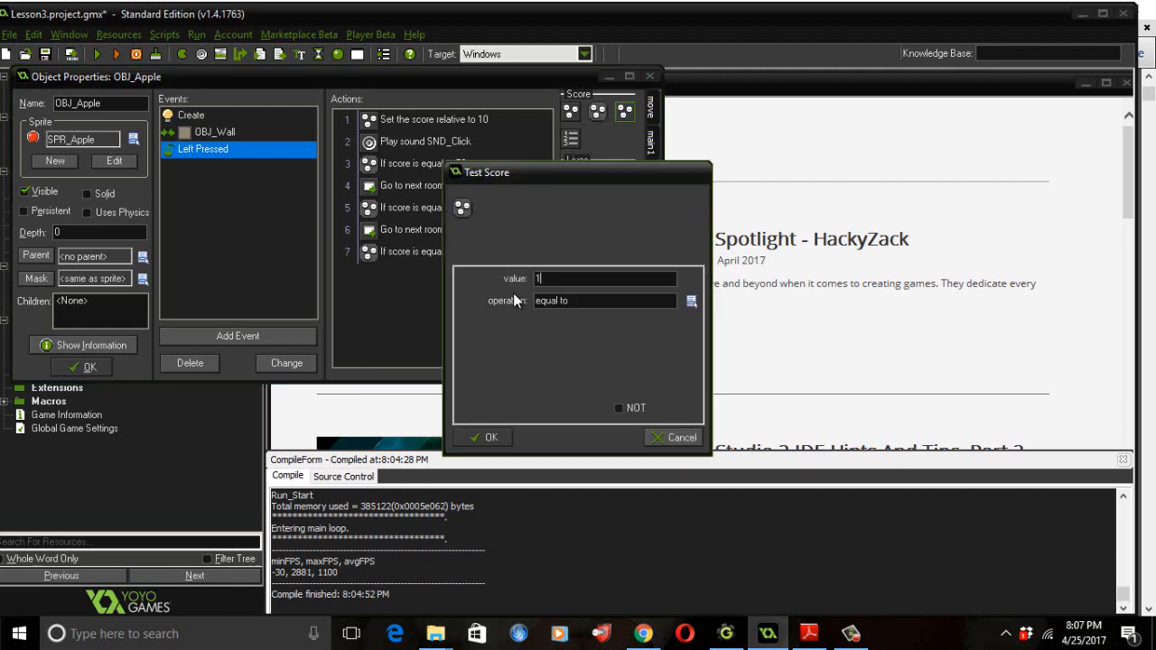
type("150")
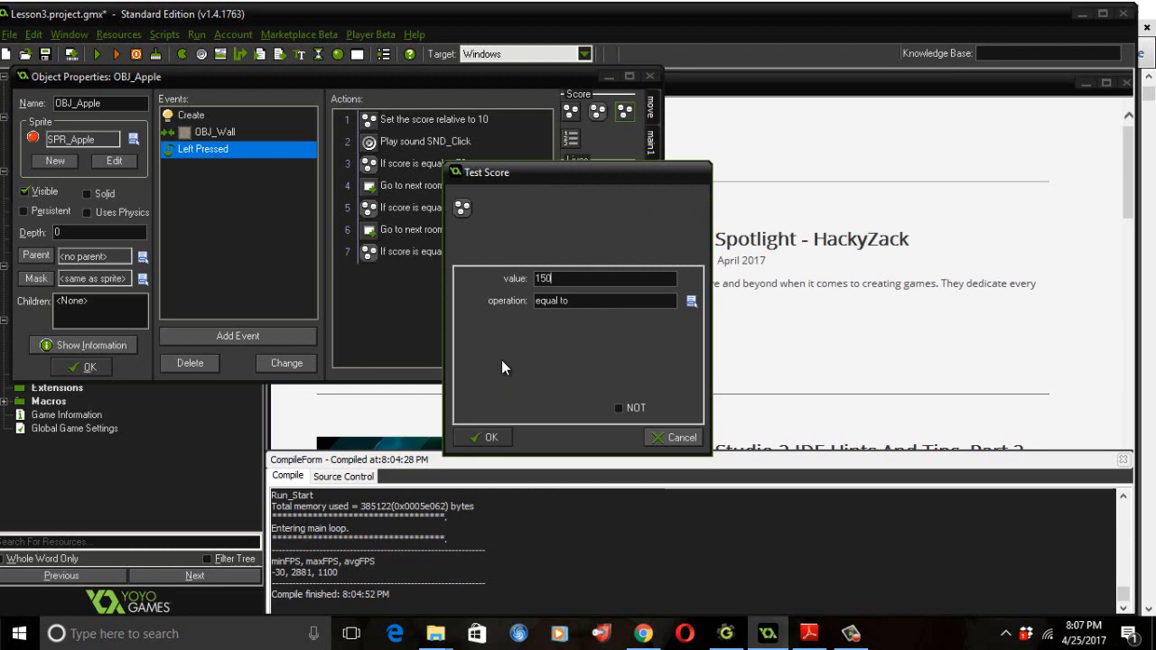
left_click(496, 437)
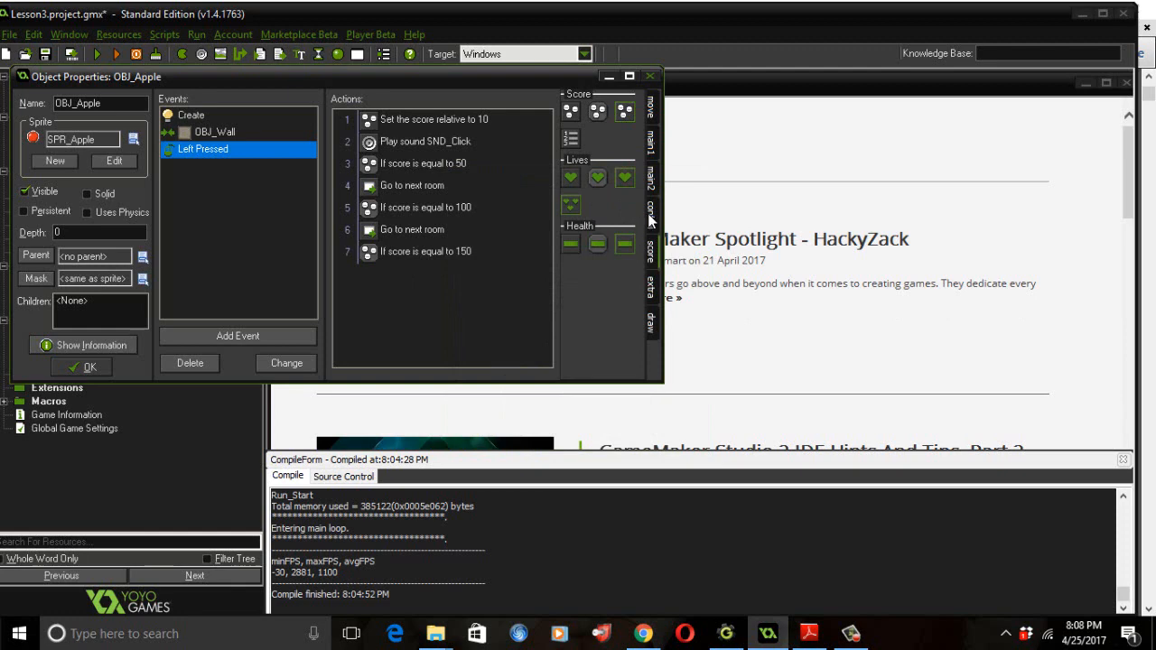
left_click(650, 184)
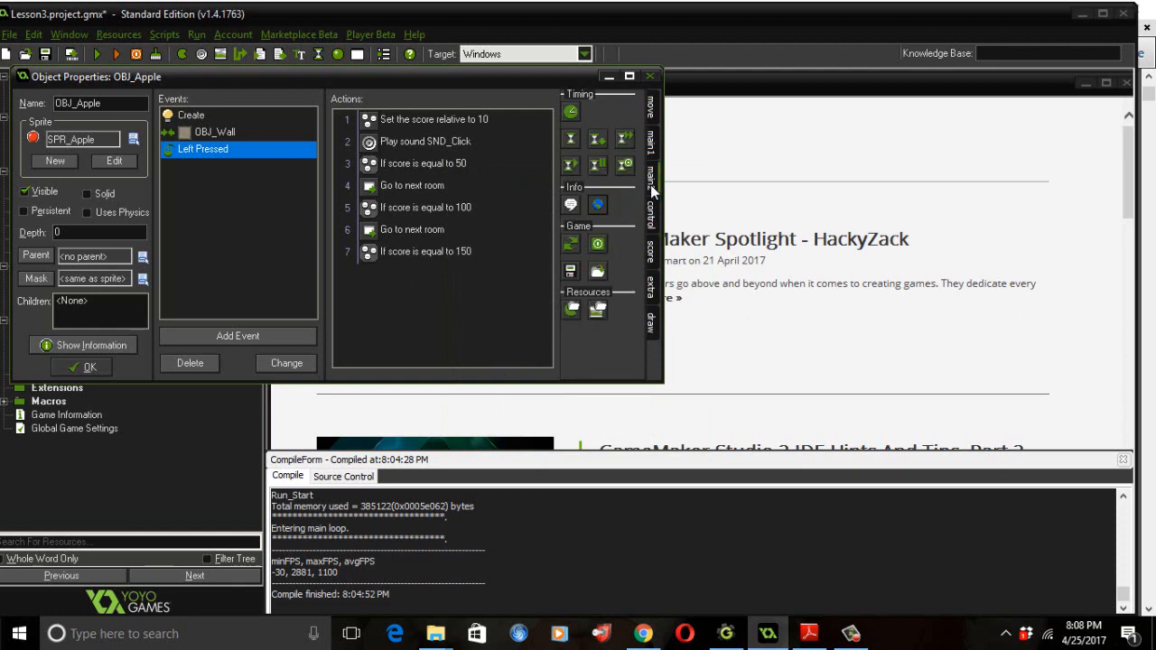
left_click(650, 145)
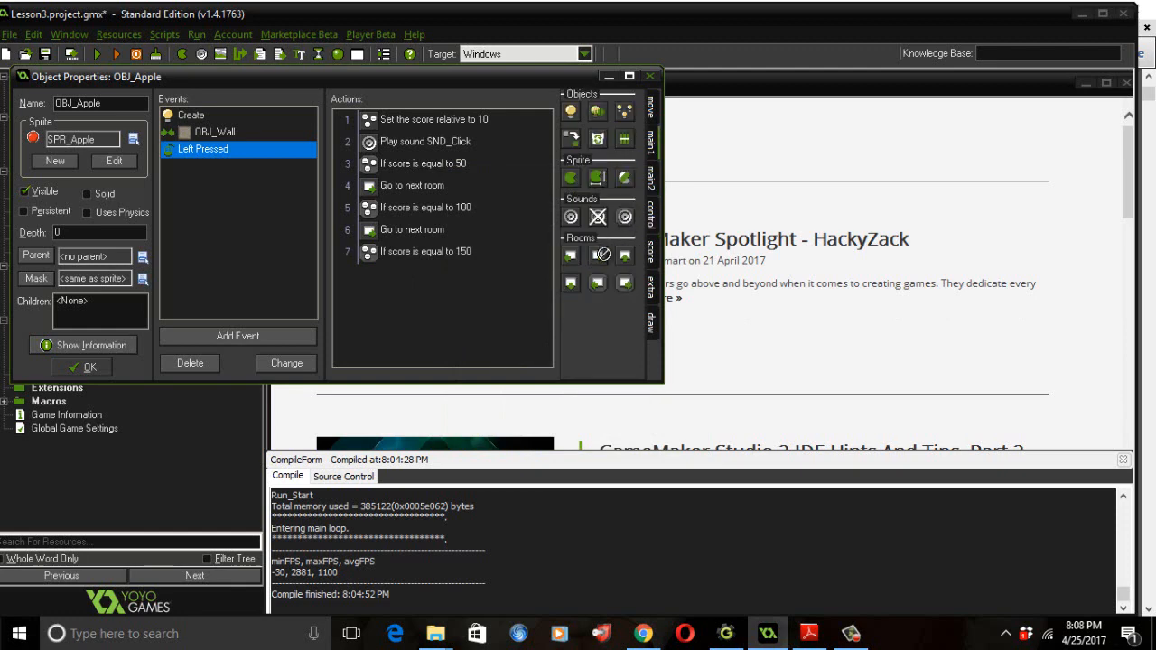
left_click_drag(597, 255, 402, 294)
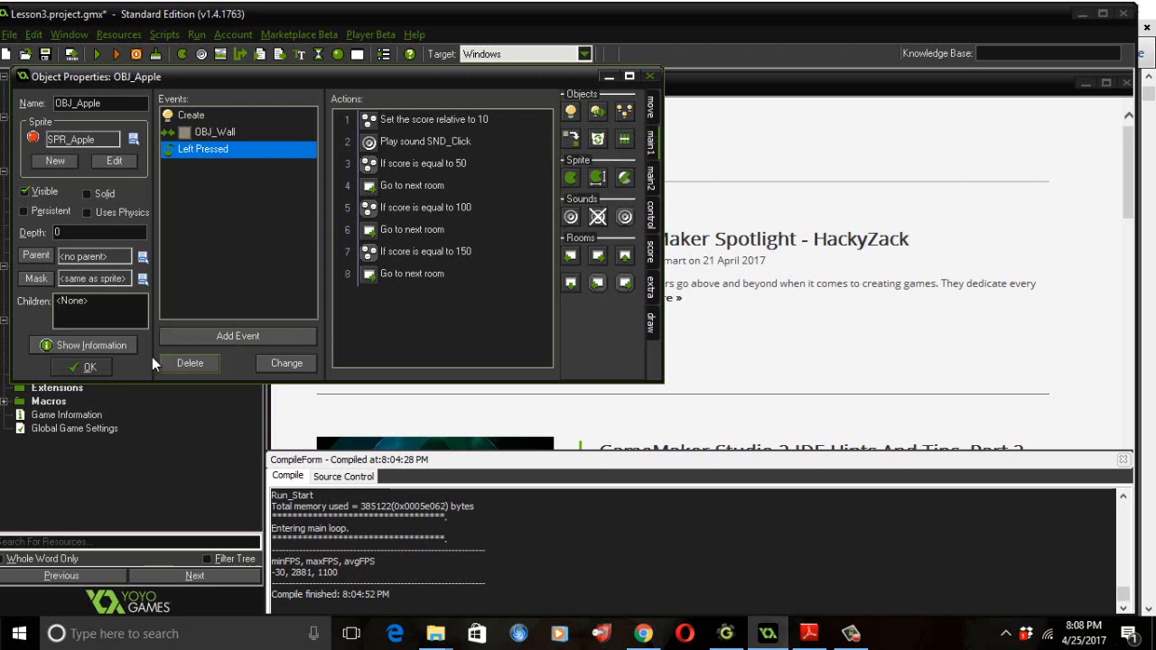
left_click(90, 368)
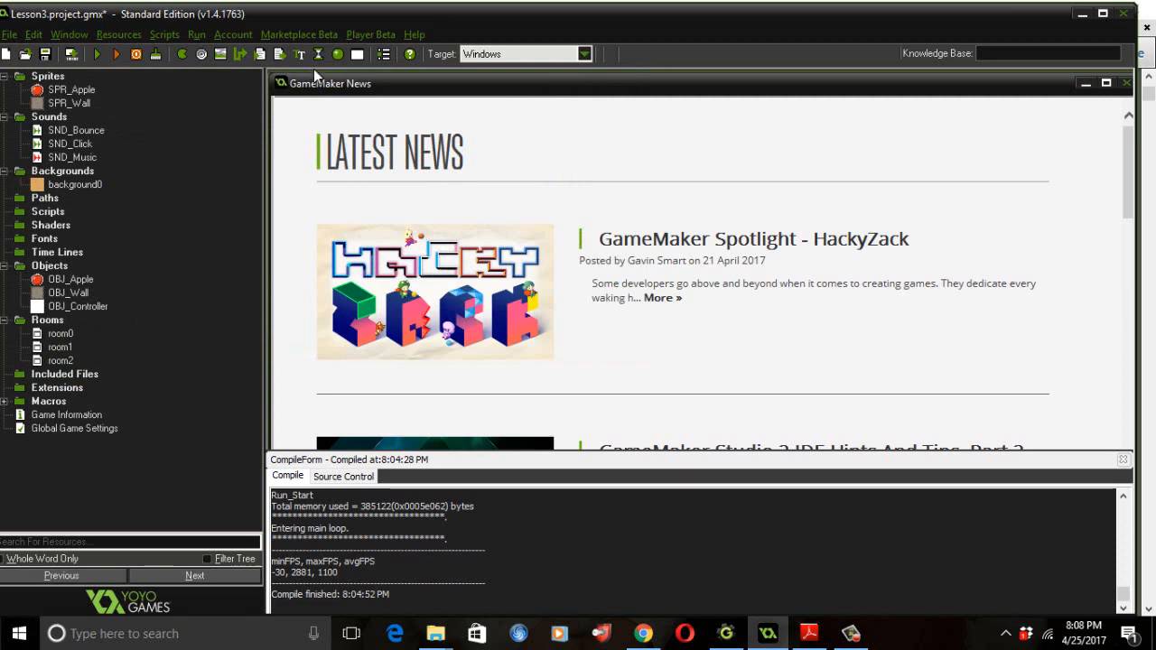
- Create a new room and set its width to 680 and its height to 480
left_click(358, 55)
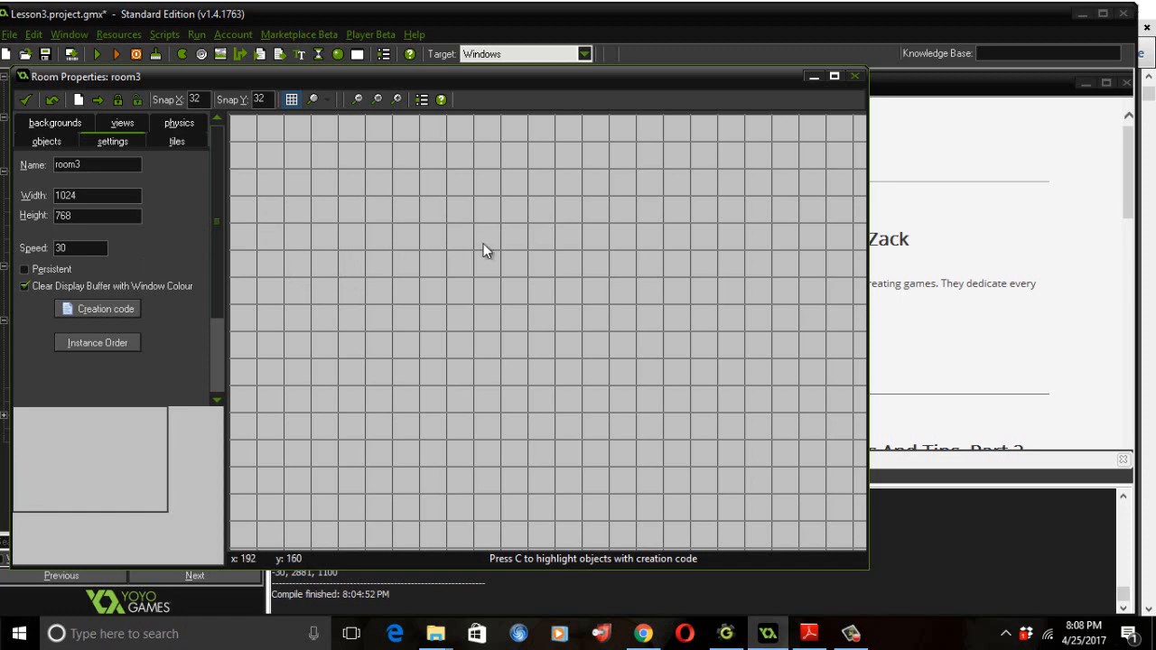
double_click(127, 196)
type("1")
key("BackSpace")
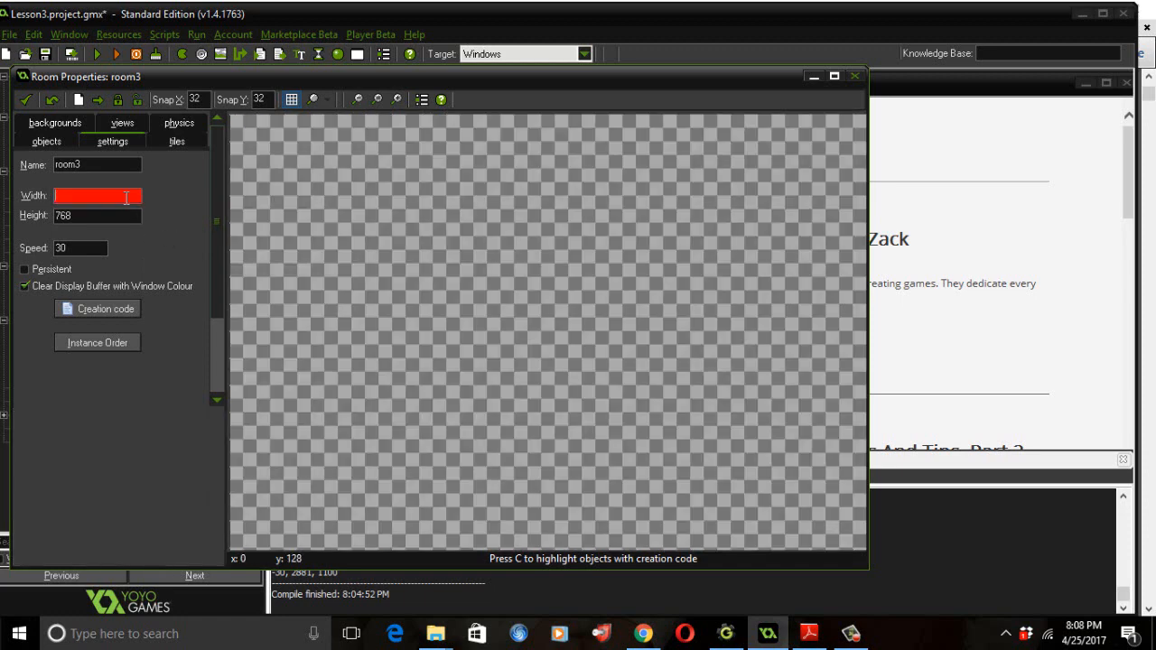
type("680")
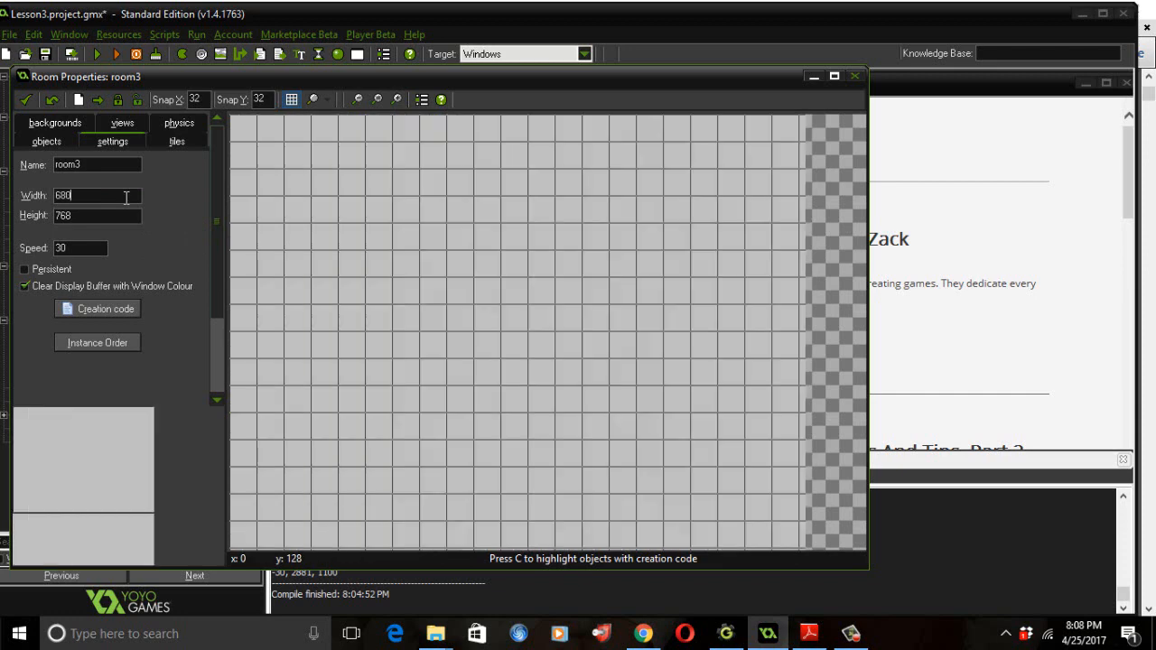
left_click(105, 214)
key("BackSpace")
key("BackSpace")
key("BackSpace")
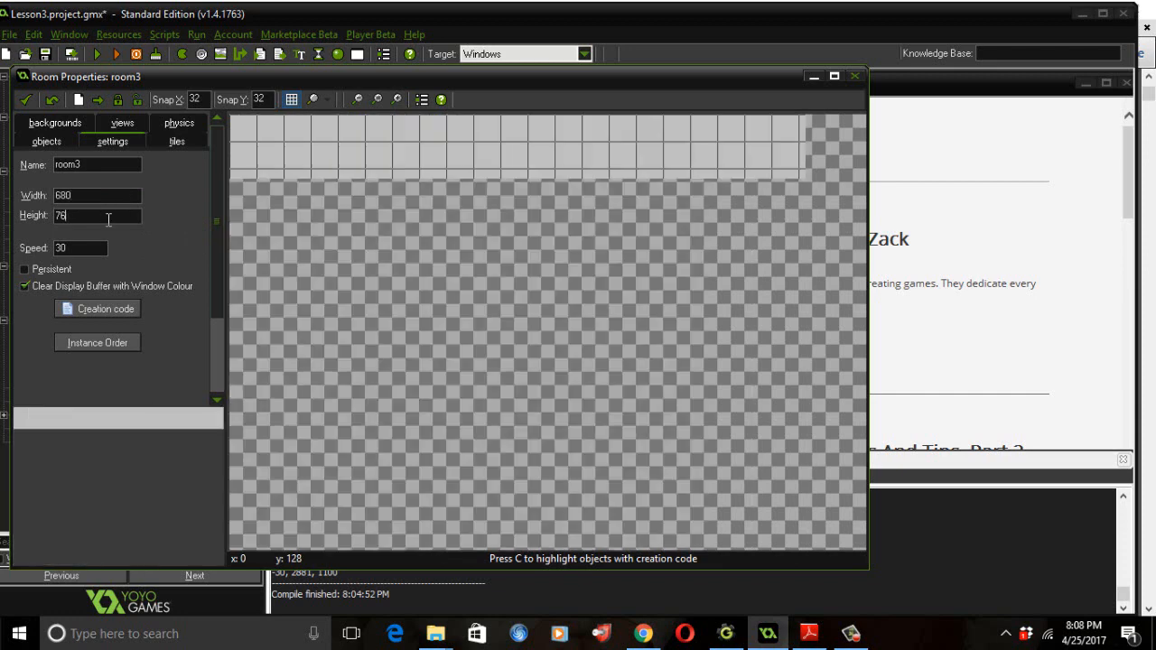
type("480")
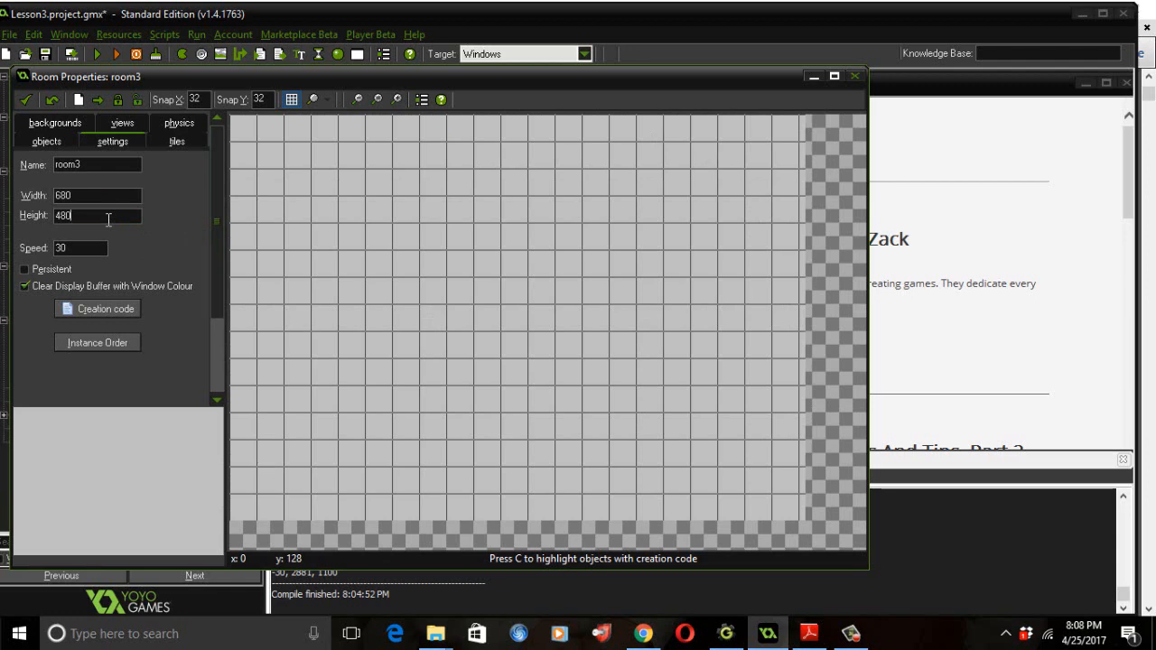
- Correct the new room's width to 640, show its background settings, and accept the room
left_click(66, 193)
key("BackSpace")
key("BackSpace")
type("64")
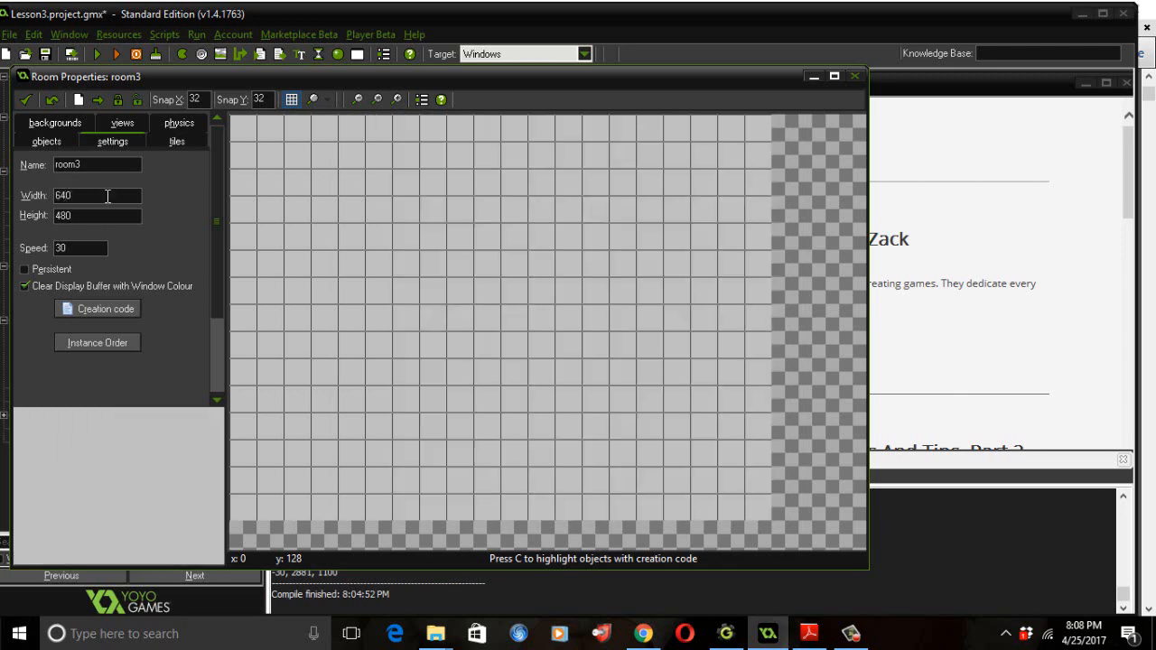
left_click(65, 126)
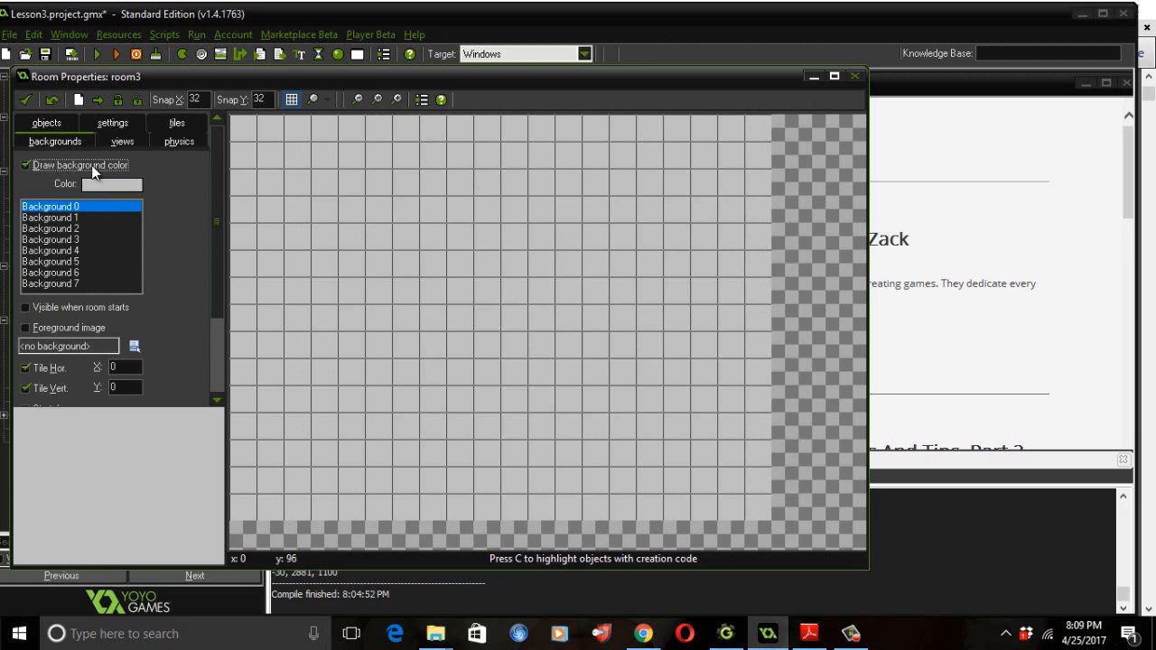
left_click(27, 100)
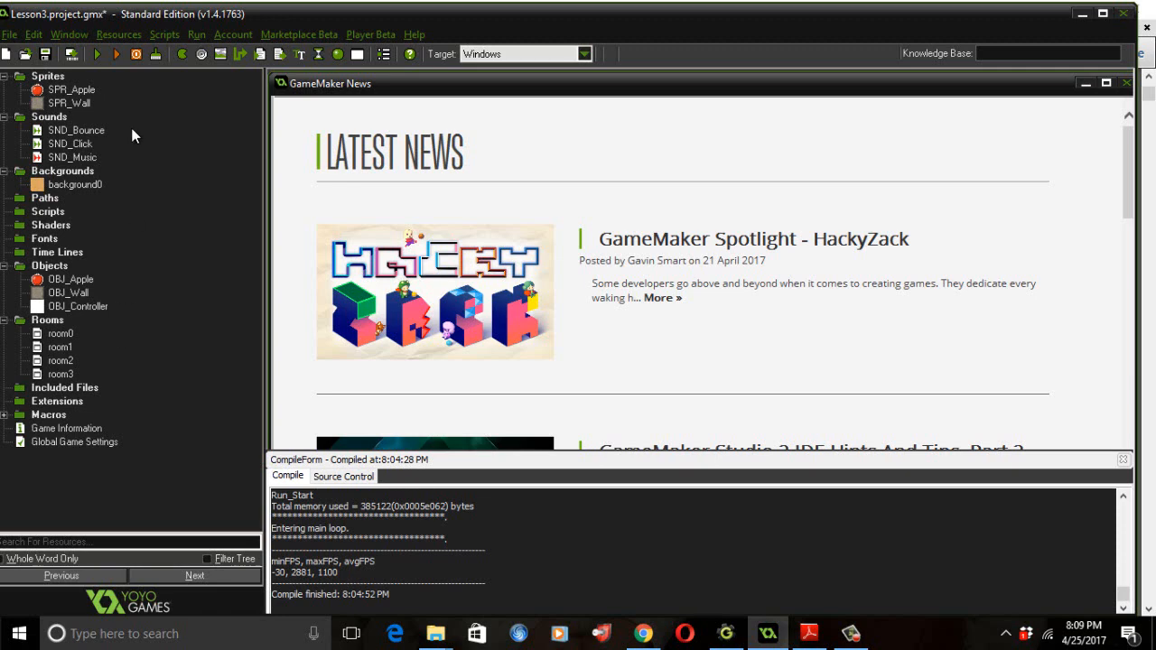
- Create a new sprite and give it a blank image 400 wide and 600 high
left_click(184, 60)
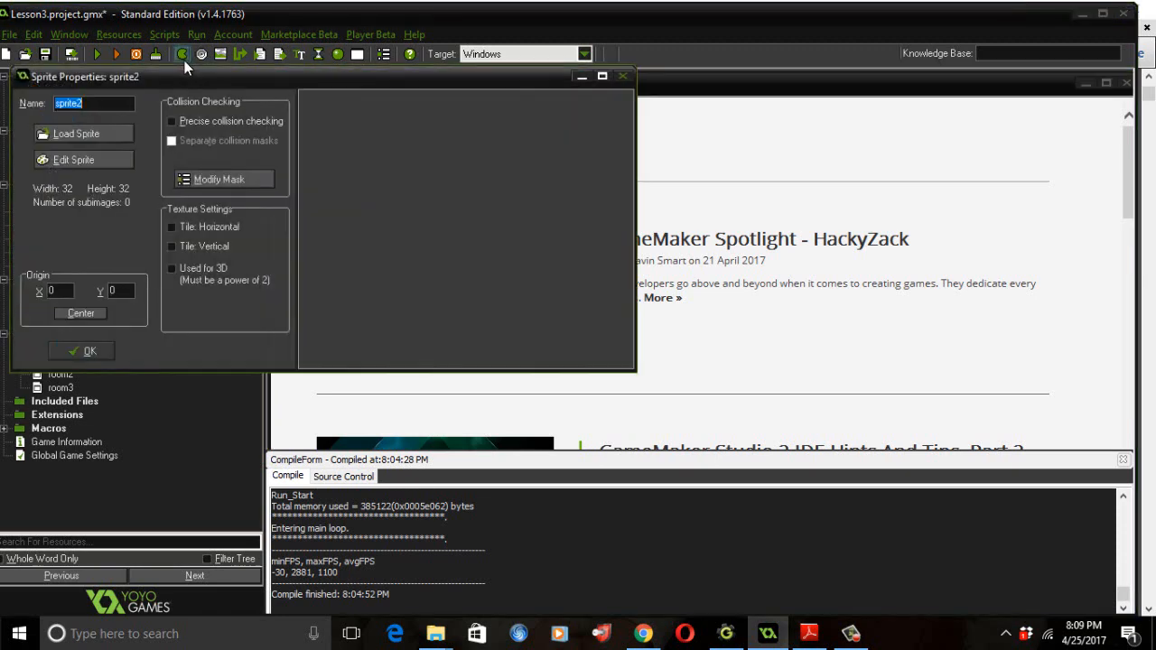
left_click(103, 165)
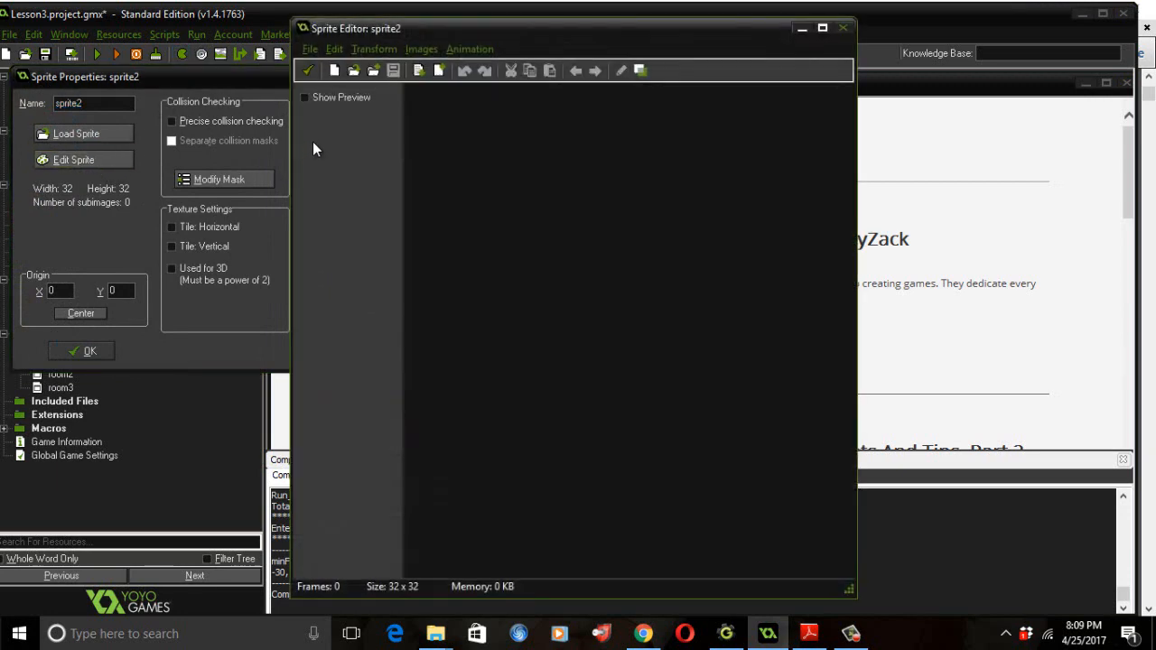
left_click(335, 72)
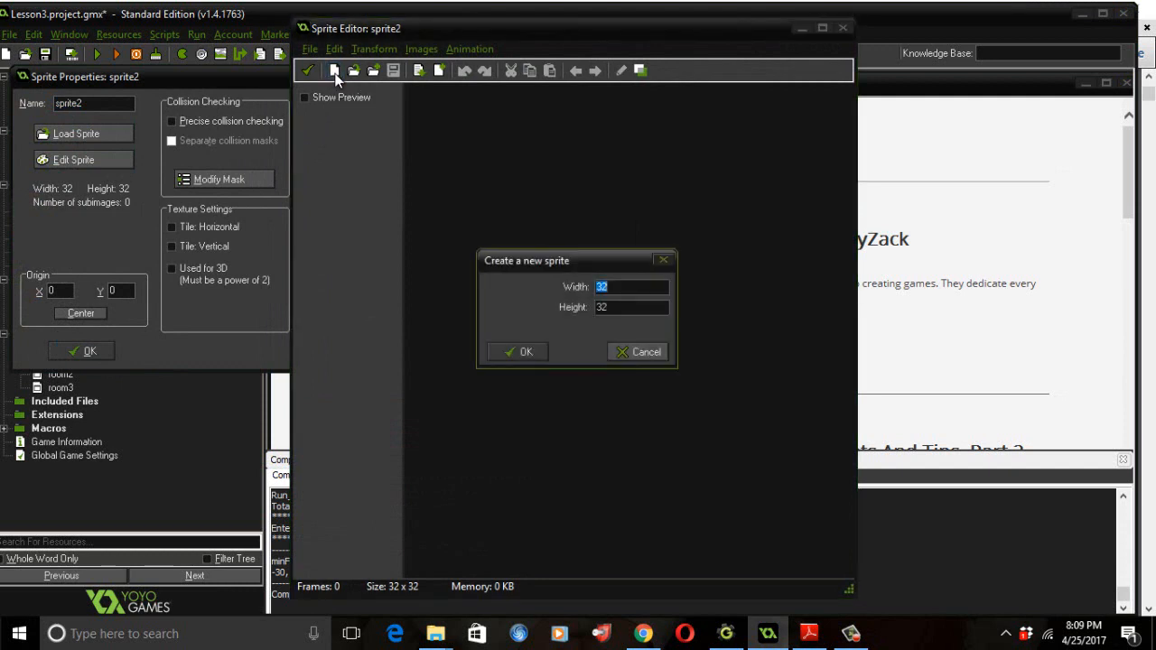
left_click(622, 288)
key("BackSpace")
key("BackSpace")
type("400")
left_click(628, 308)
key("BackSpace")
type("00")
key("BackSpace")
key("BackSpace")
key("BackSpace")
type("600")
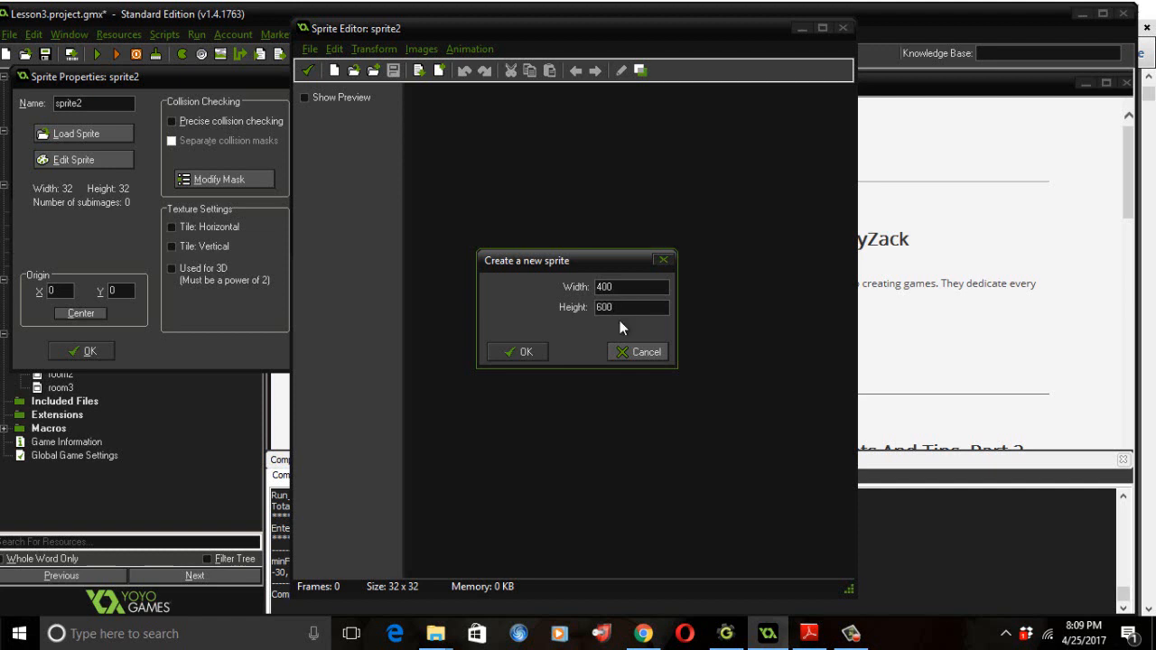
left_click(538, 352)
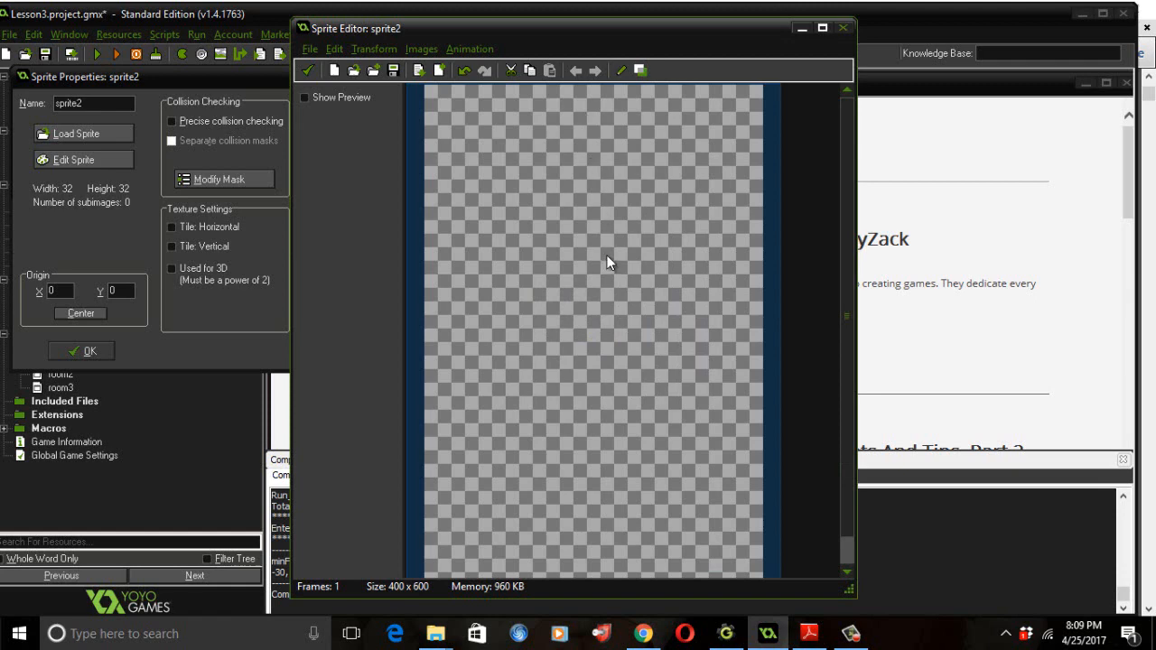
- Replace the sprite's blank image with one 600 wide and 400 high, and accept it
left_click(340, 76)
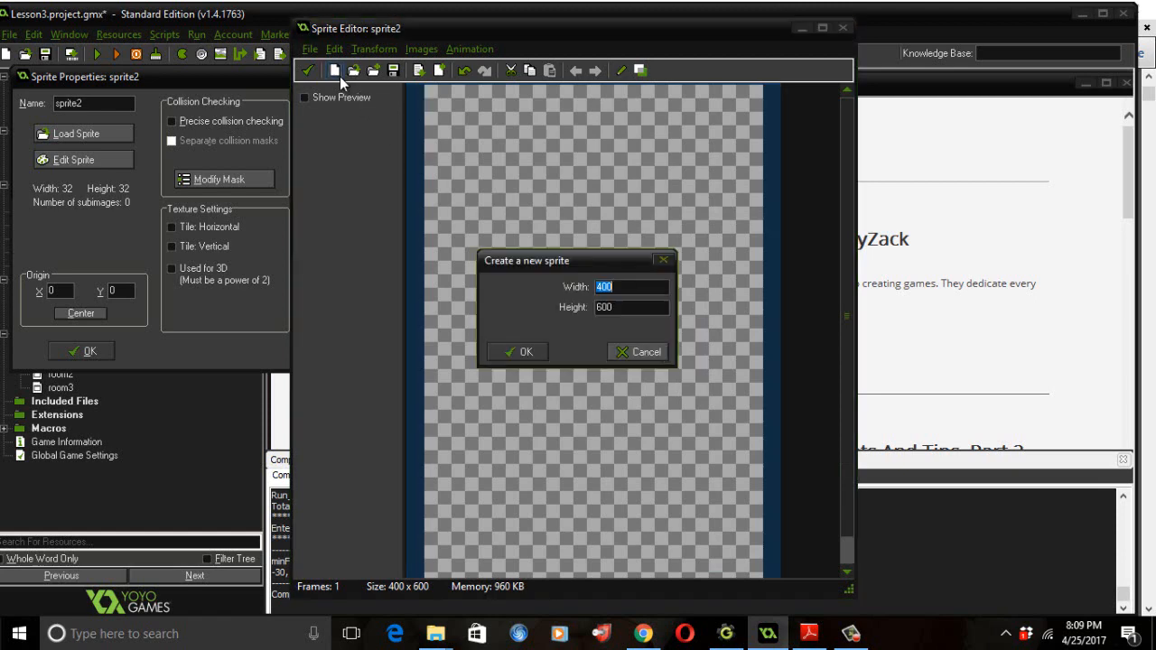
left_click(622, 287)
key("BackSpace")
key("BackSpace")
key("BackSpace")
type("600")
key("BackSpace")
key("BackSpace")
key("BackSpace")
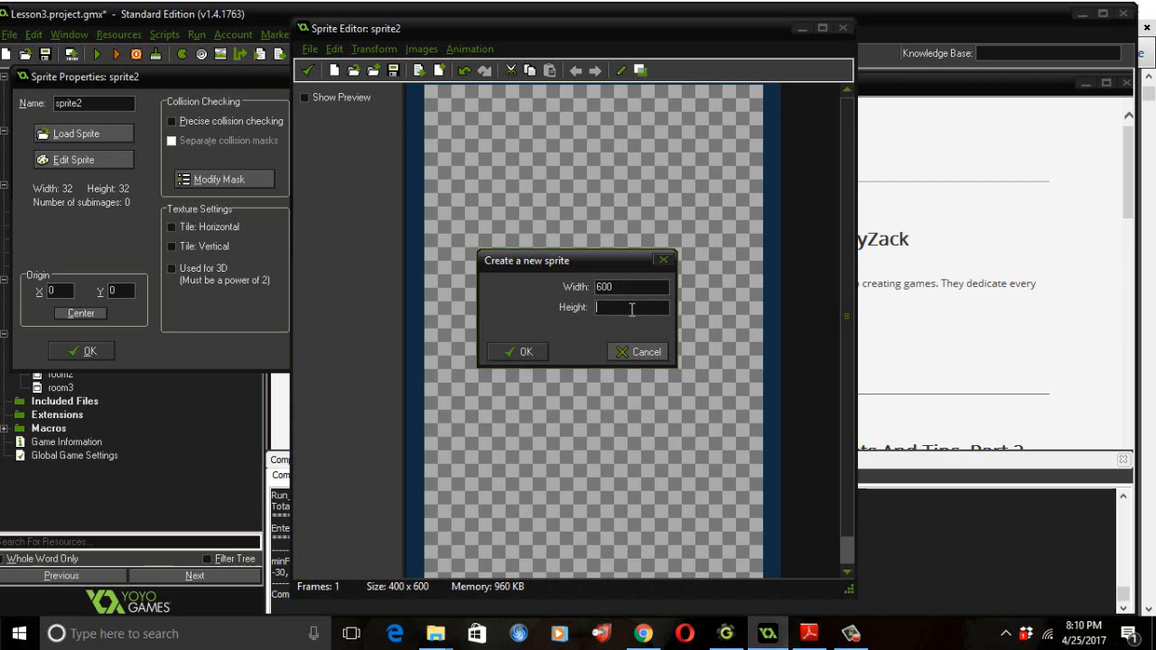
type("400")
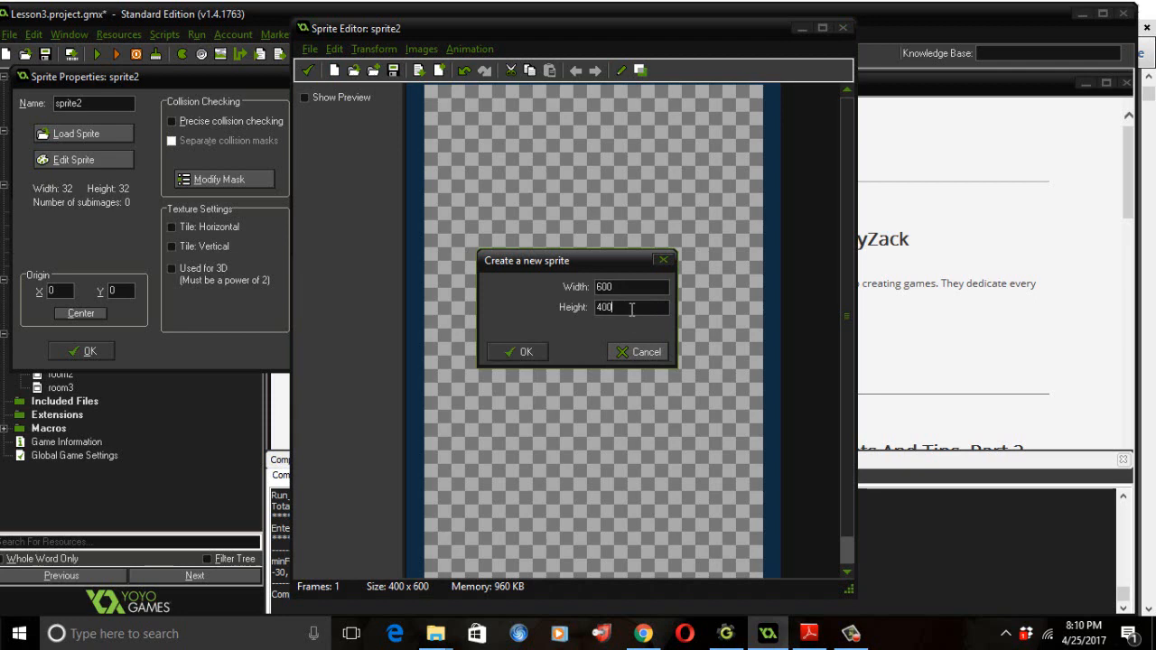
left_click(535, 351)
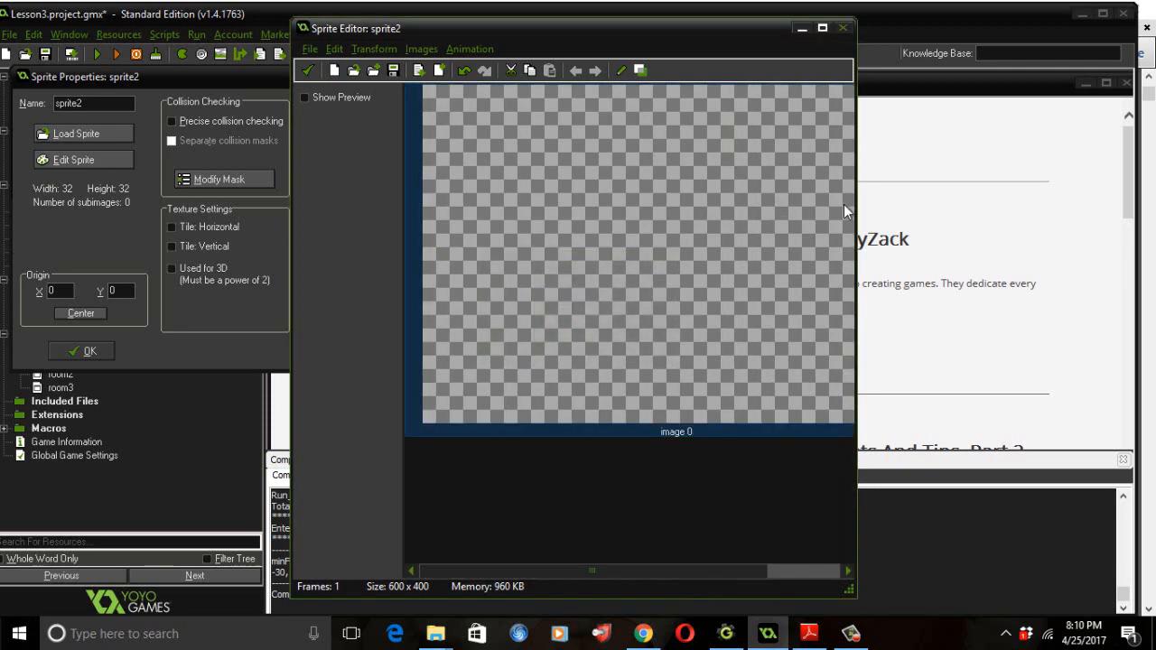
left_click_drag(856, 208, 958, 184)
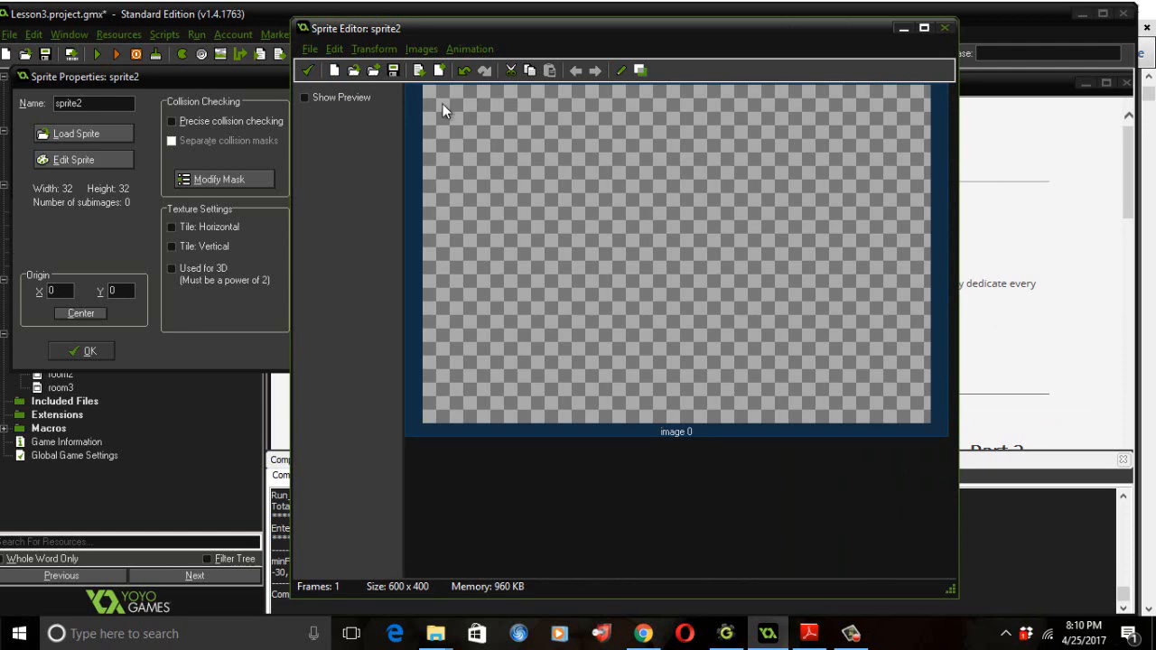
left_click(309, 71)
- Open the sprite's image for drawing and set the text font to Stencil Std Bold, size 20, black
left_click(73, 159)
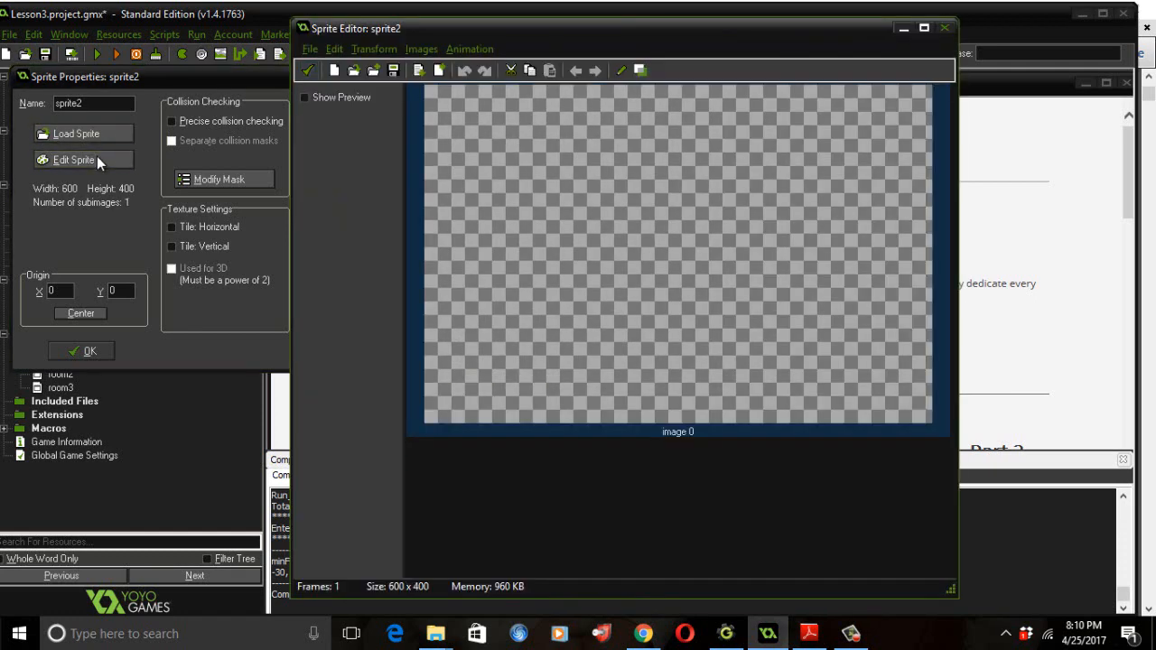
double_click(508, 170)
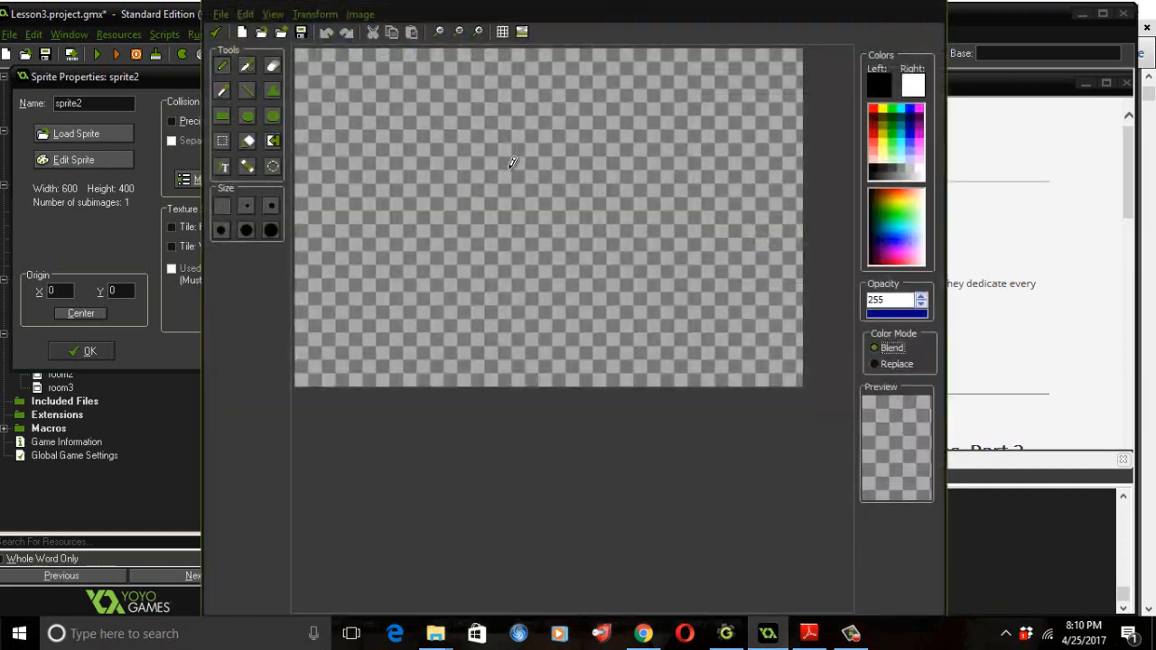
left_click(225, 168)
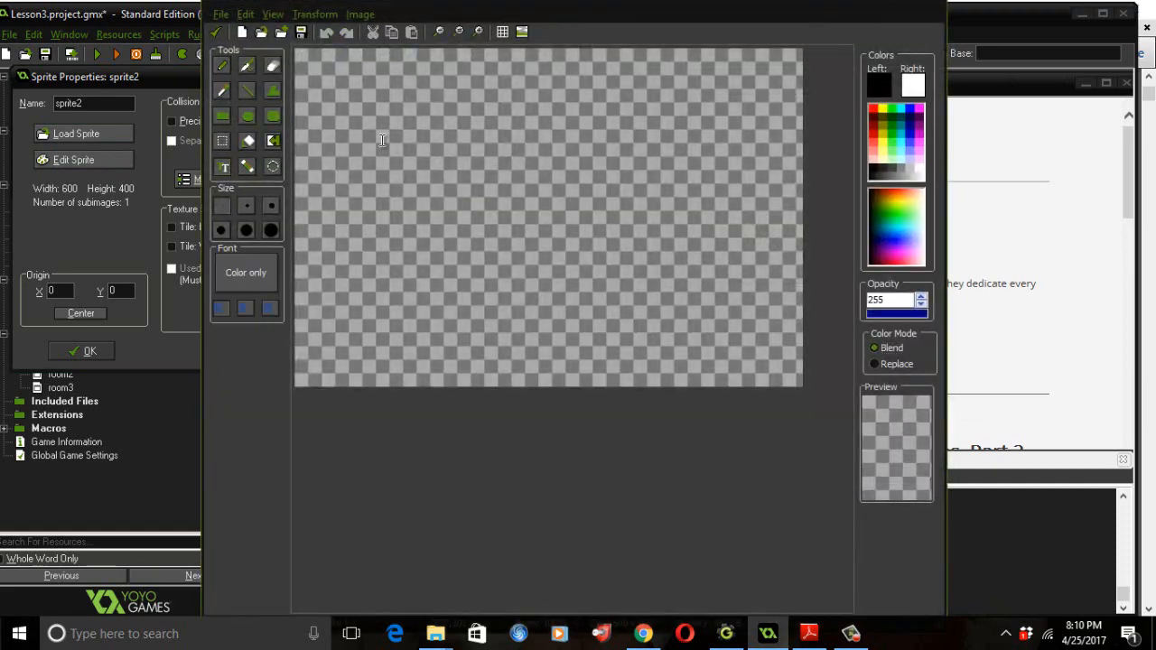
left_click(253, 291)
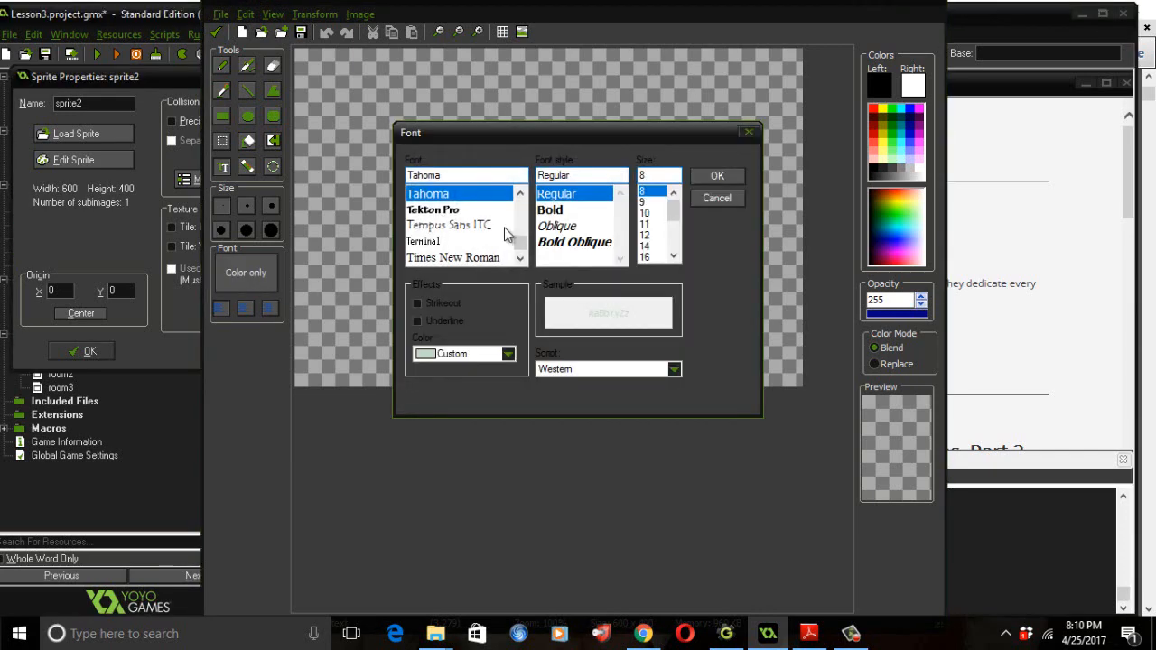
left_click(520, 193)
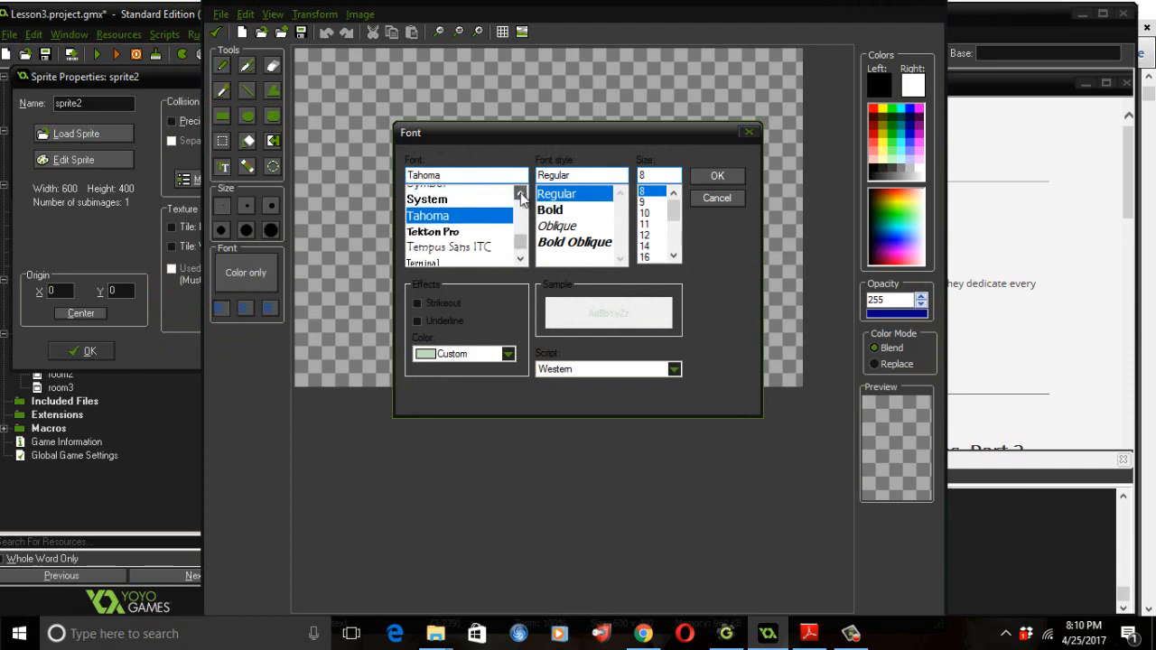
left_click_drag(520, 194, 520, 193)
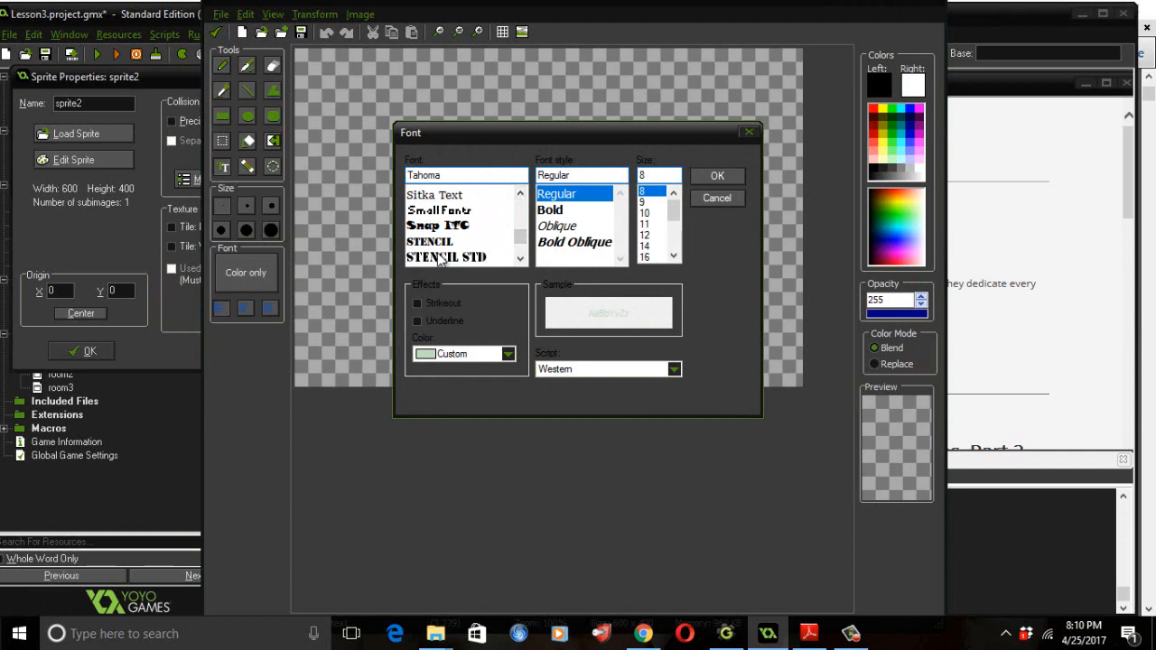
left_click(440, 257)
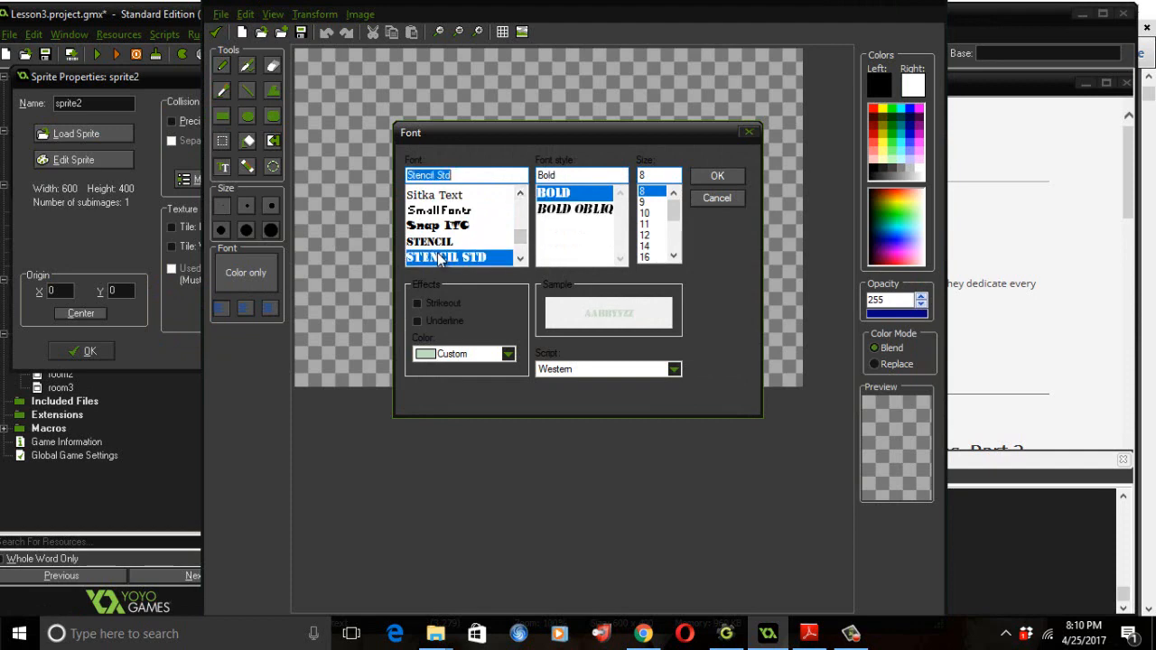
left_click(673, 257)
left_click(673, 258)
left_click(646, 257)
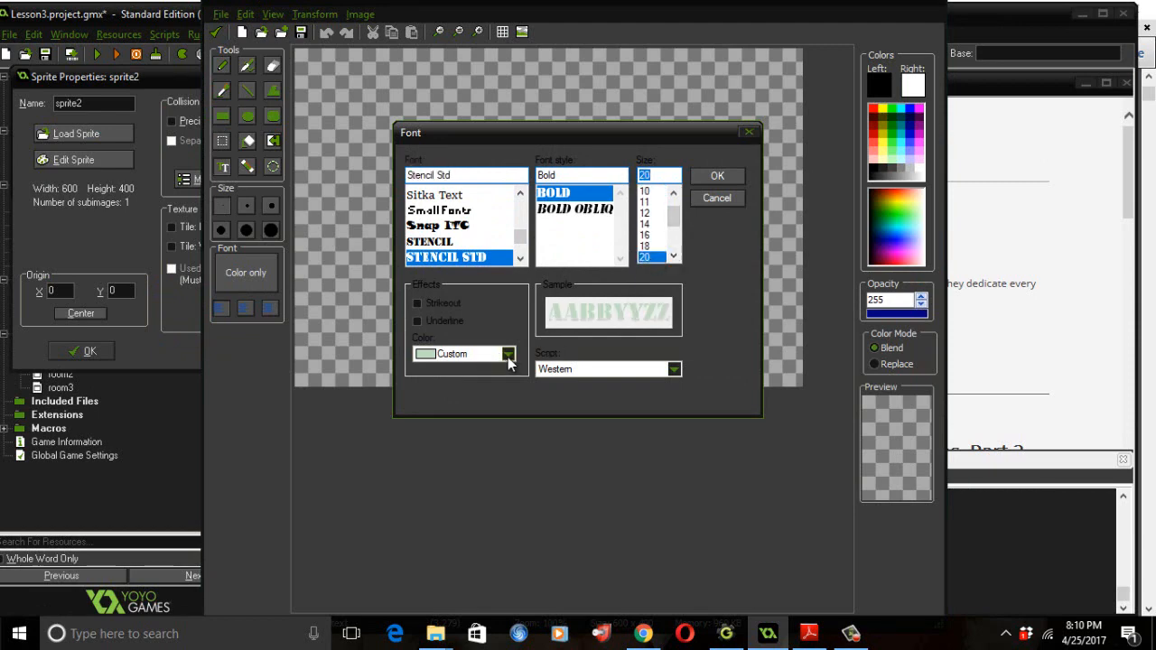
left_click(508, 355)
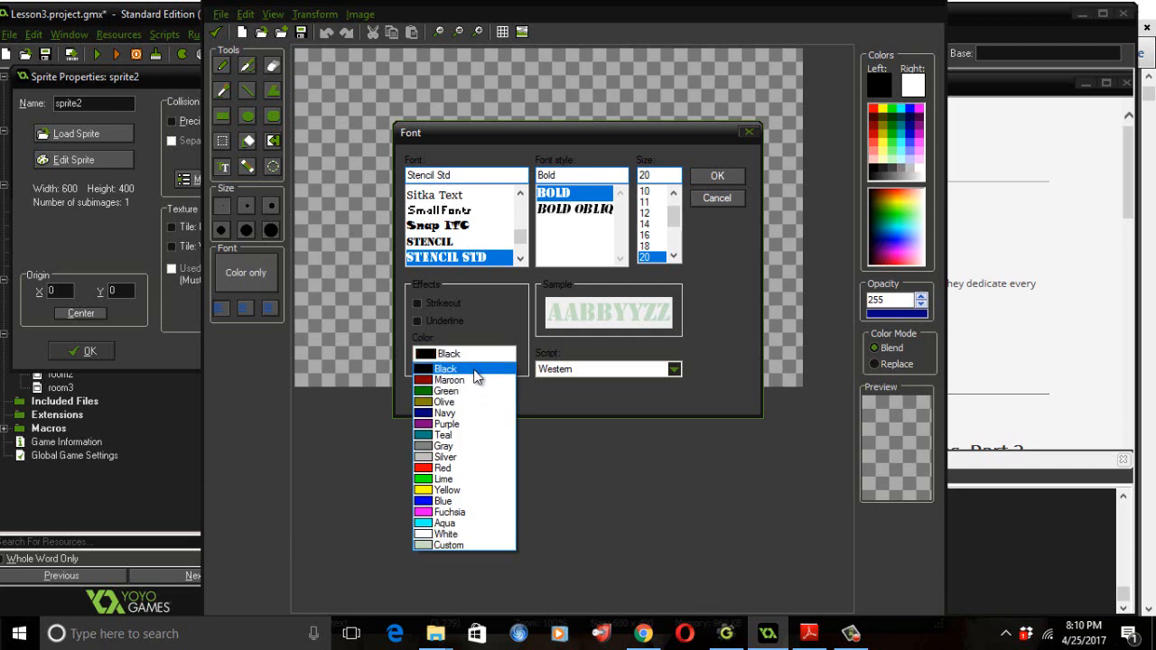
left_click(472, 369)
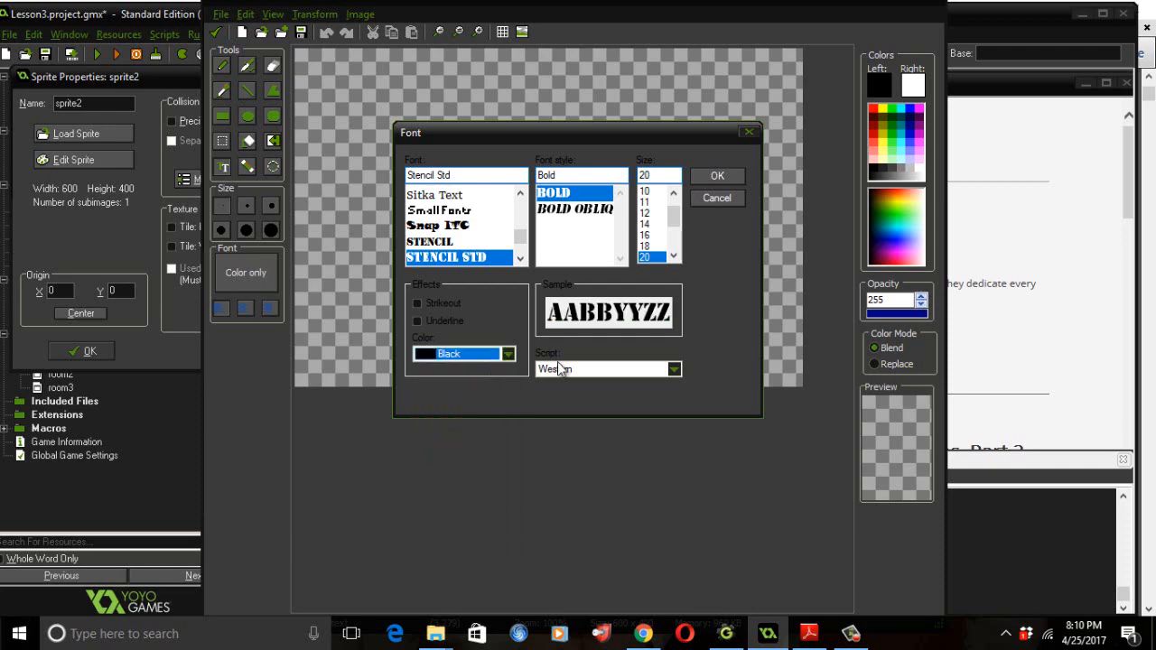
left_click(718, 181)
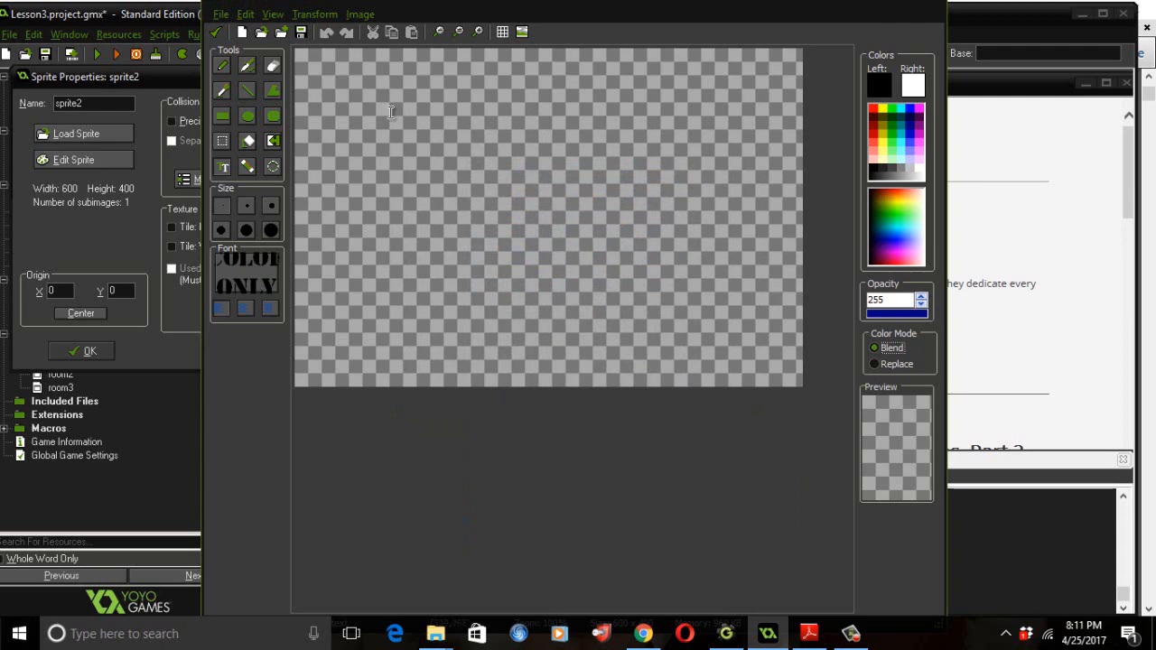
- Add the text "Congratulations!" to the image and move it to the upper middle of the canvas
left_click(479, 165)
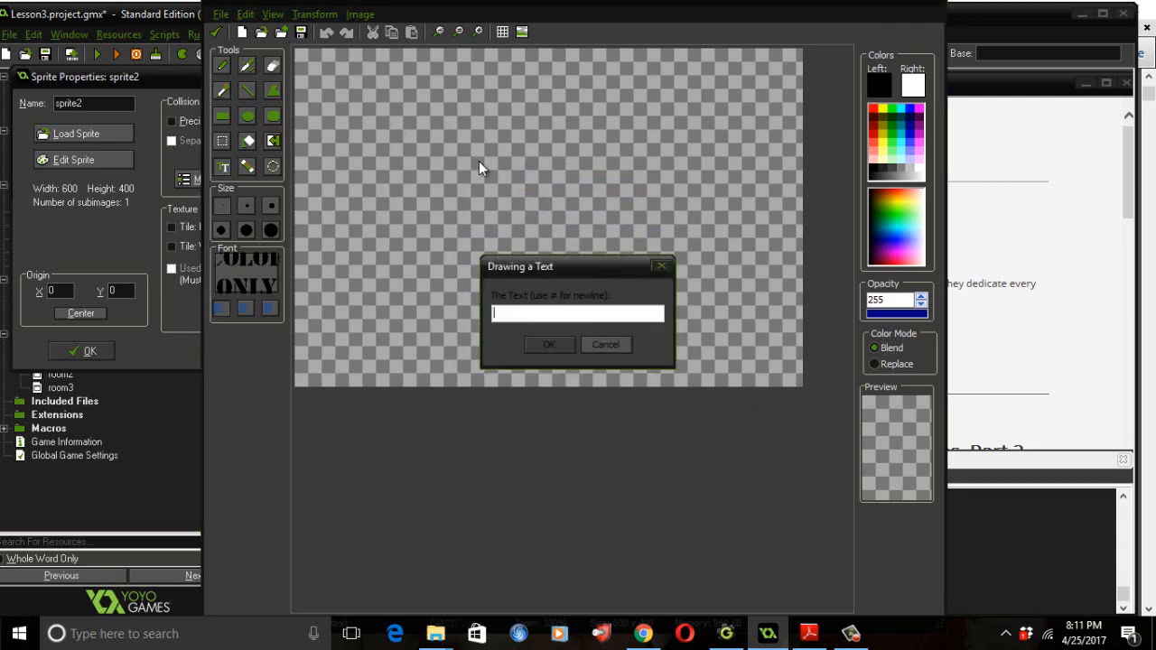
type("Congratulaio")
key("BackSpace")
key("BackSpace")
type("tions")
type("!")
left_click(560, 342)
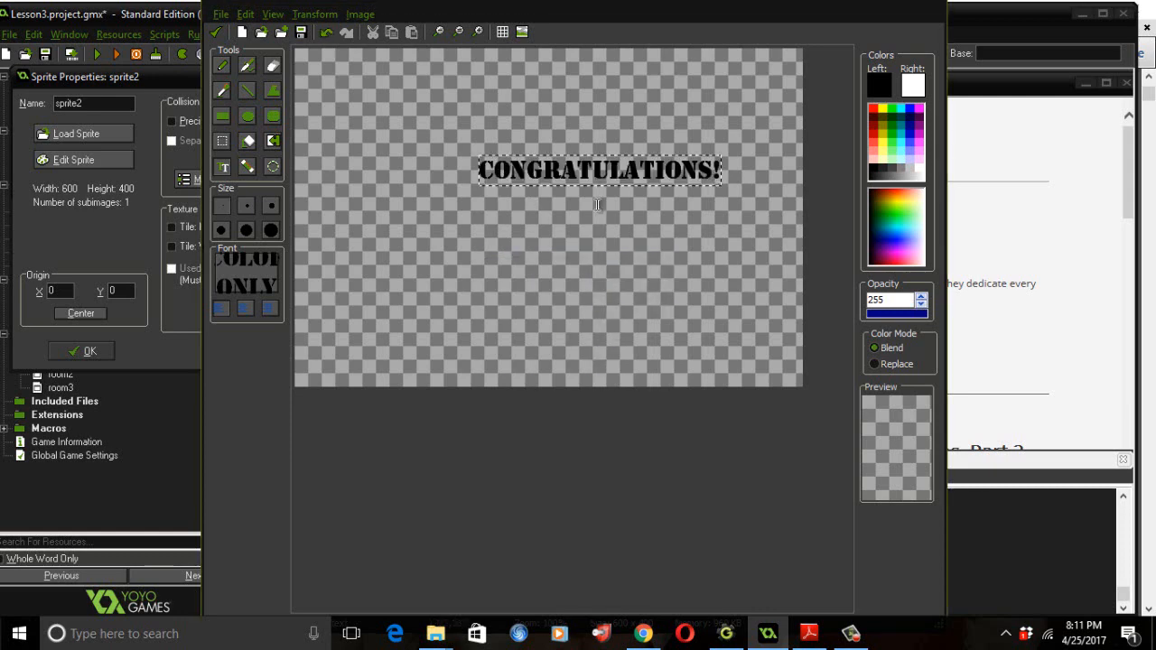
mouse_move(568, 170)
left_mouse_down()
mouse_move(533, 168)
mouse_move(534, 135)
left_mouse_up()
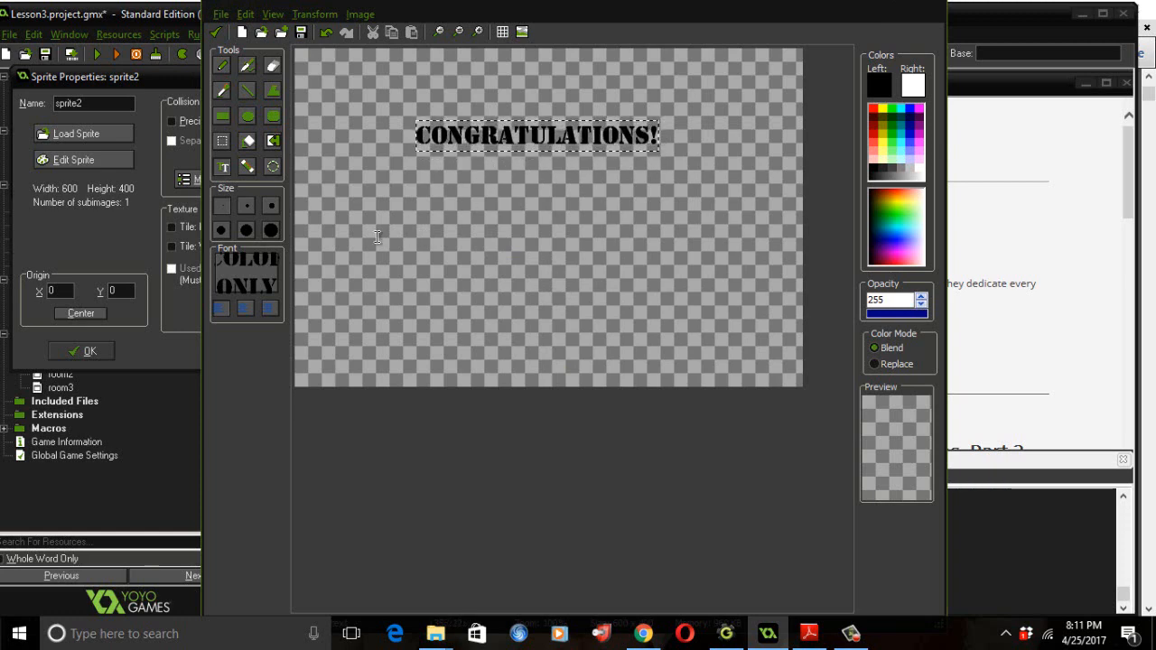
- Add the text "You are a" and centre it just below the congratulations line
left_click(398, 212)
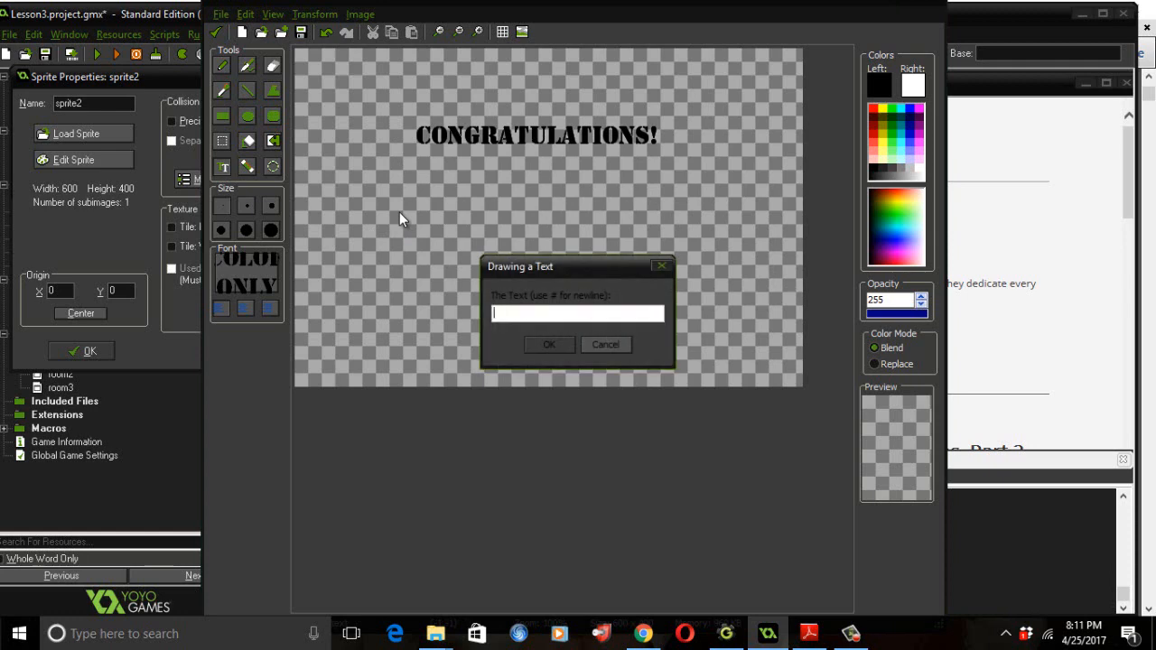
type("You are a")
left_click(547, 347)
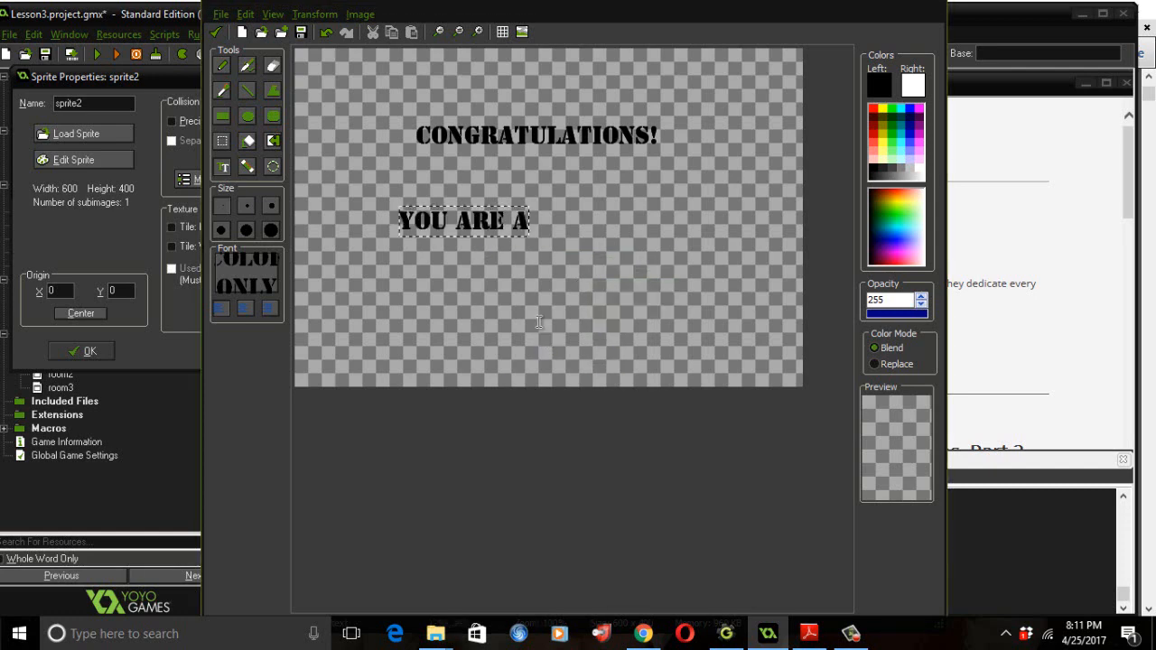
left_click_drag(488, 230, 564, 189)
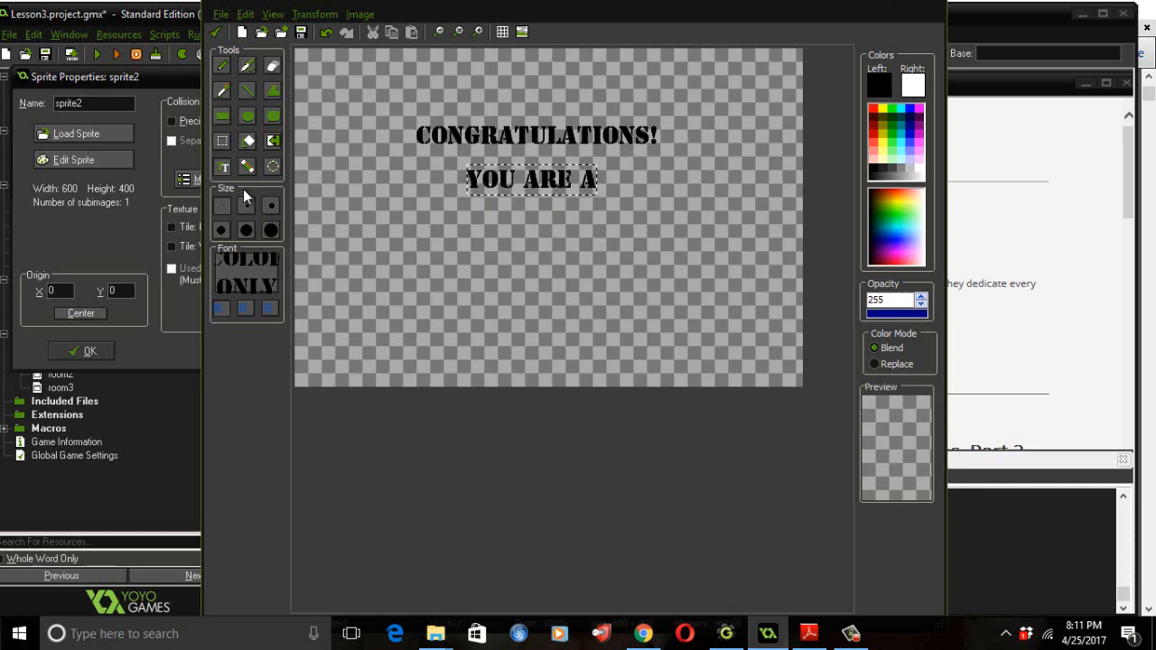
- Add the text "WINNER!" and centre it below the "You are a" line
left_click(224, 169)
left_click(434, 282)
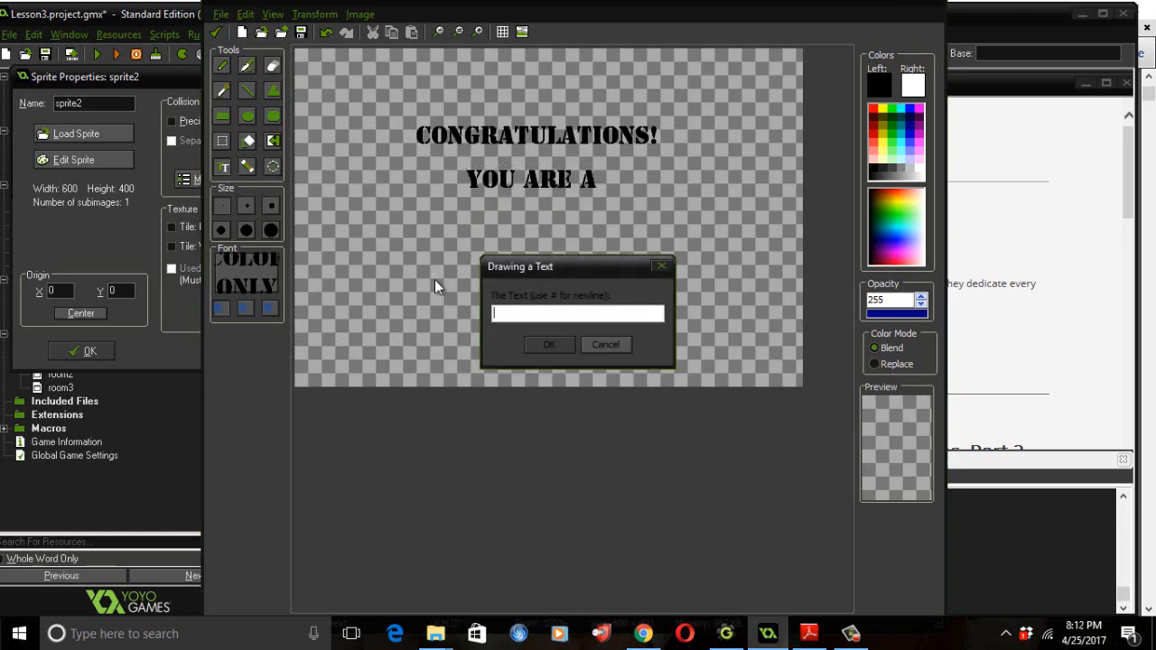
type("Winner")
key("BackSpace")
key("BackSpace")
key("BackSpace")
key("BackSpace")
key("BackSpace")
key("BackSpace")
type("WINNER!!")
left_click(548, 346)
left_click_drag(510, 226, 540, 234)
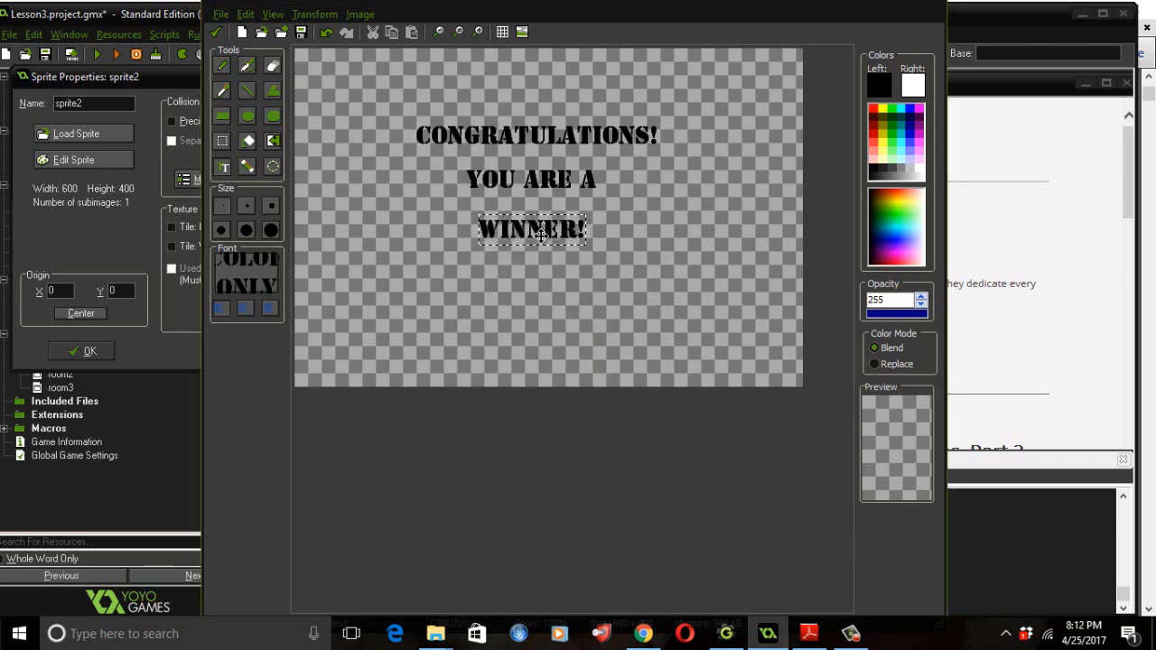
left_click(540, 183)
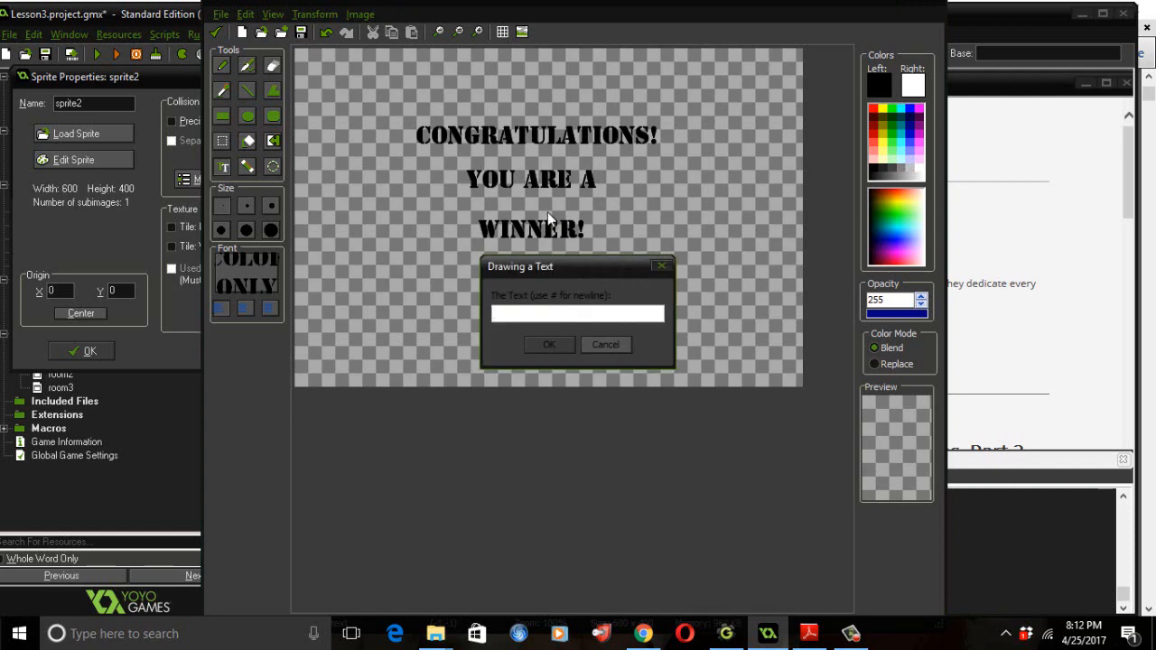
left_click(604, 345)
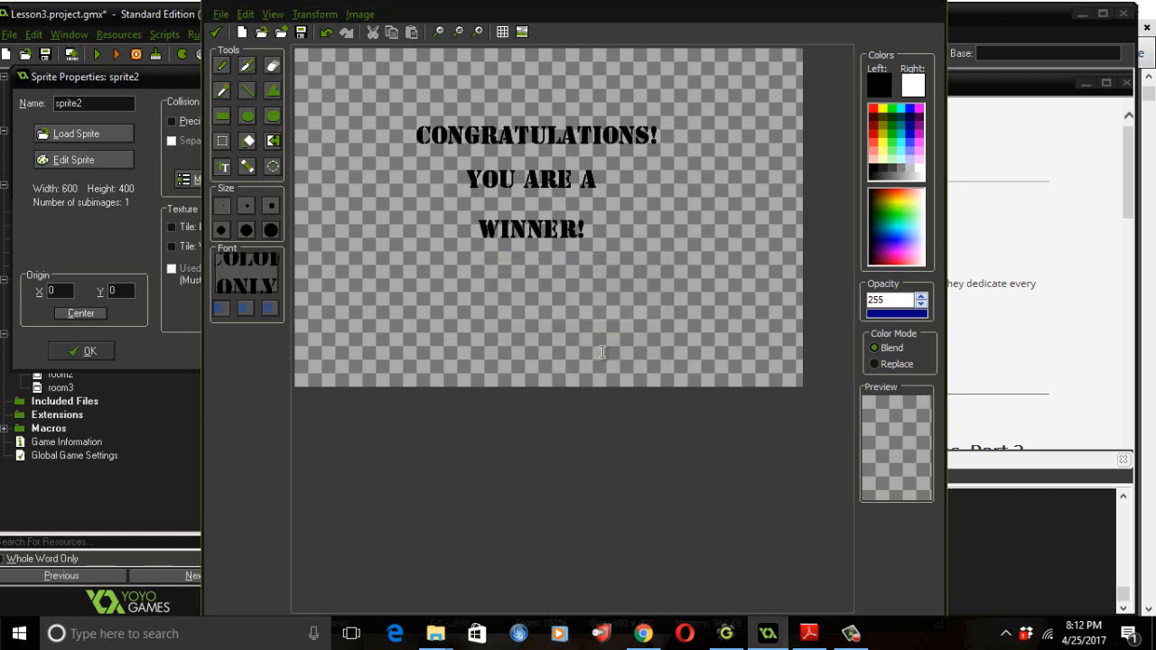
- Accept the finished image, rename the sprite spr_text, and confirm the sprite
left_click(217, 33)
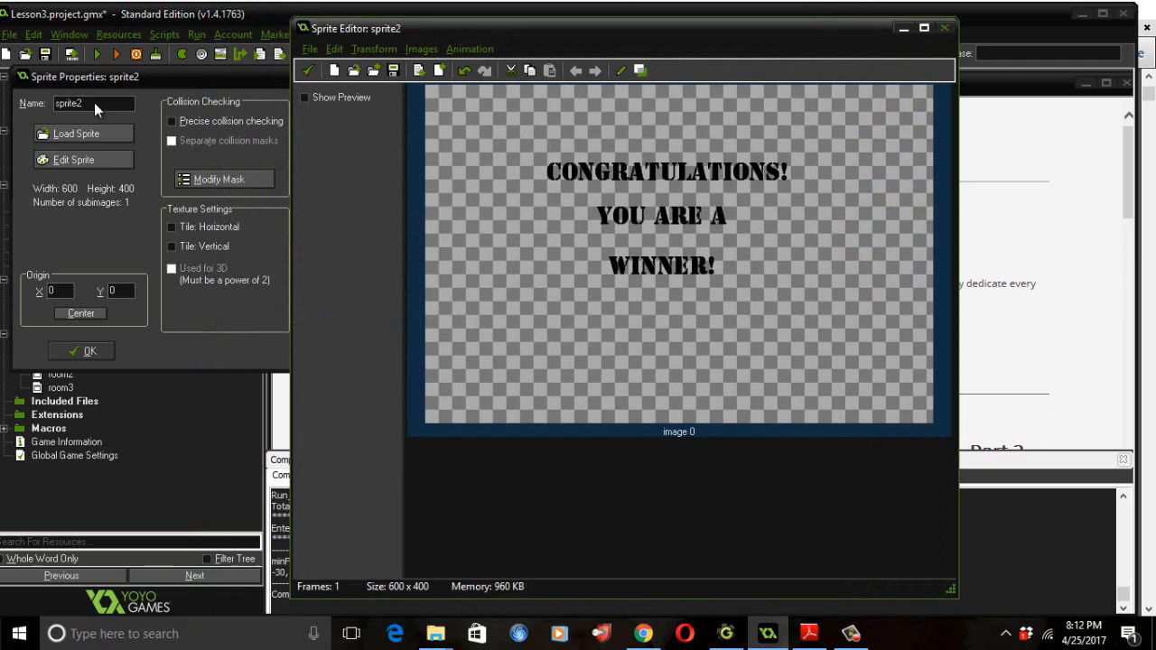
left_click(308, 71)
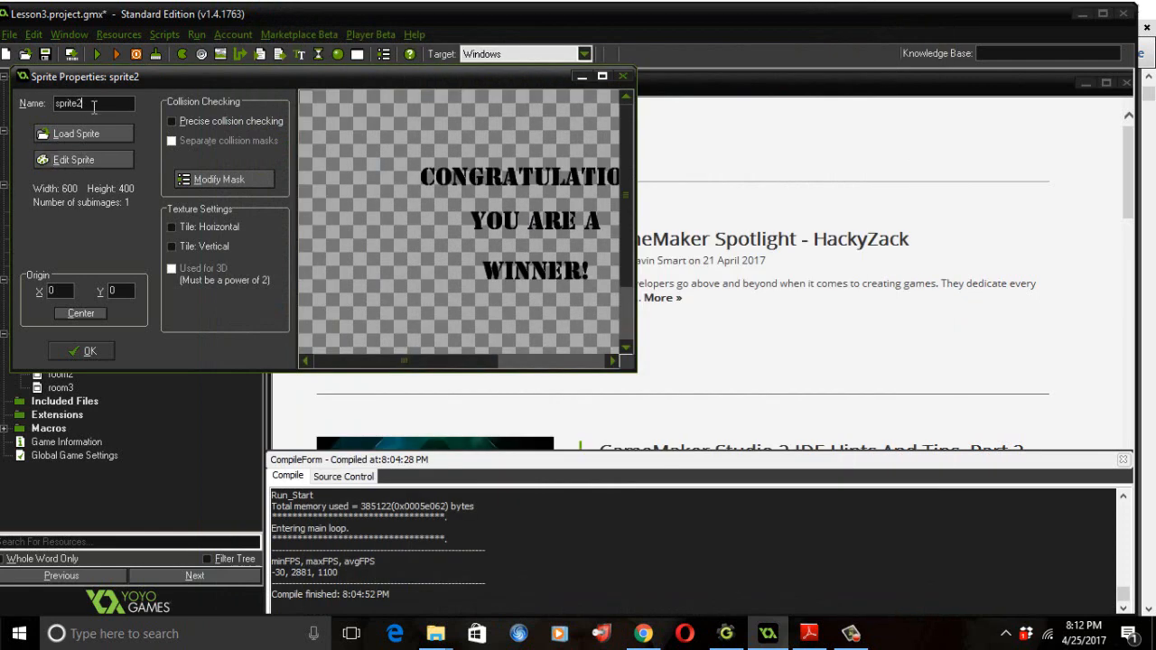
key("BackSpace")
key("BackSpace")
key("BackSpace")
key("BackSpace")
key("BackSpace")
type("text")
left_click(57, 102)
type("spr_")
left_click(87, 353)
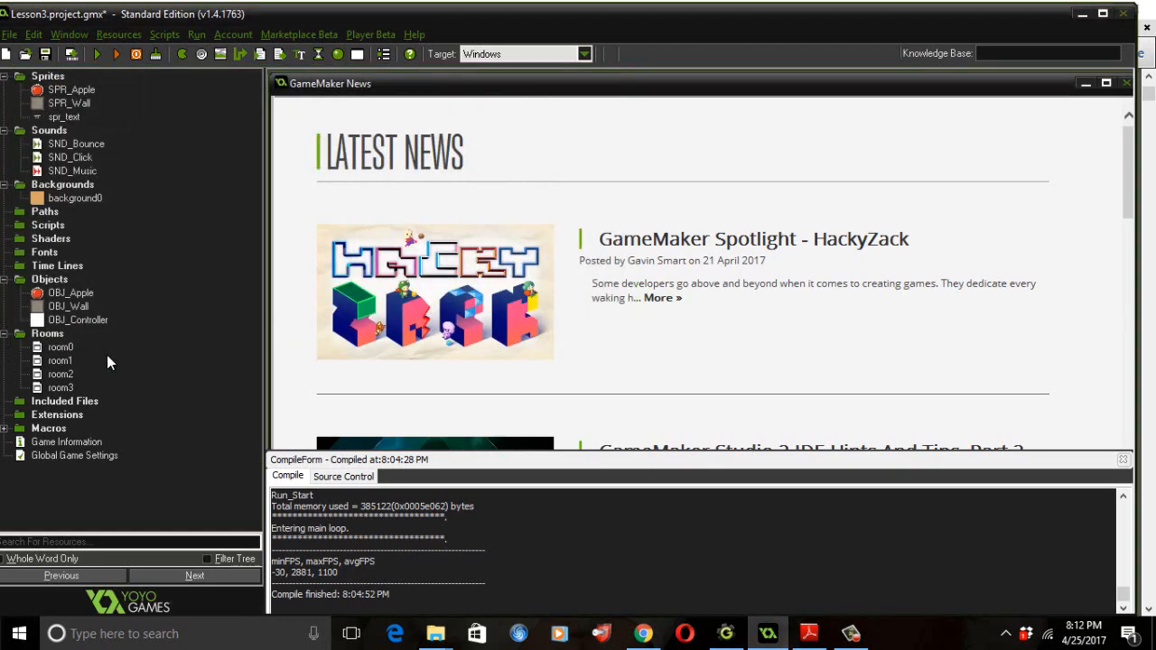
left_click(72, 390)
double_click(72, 388)
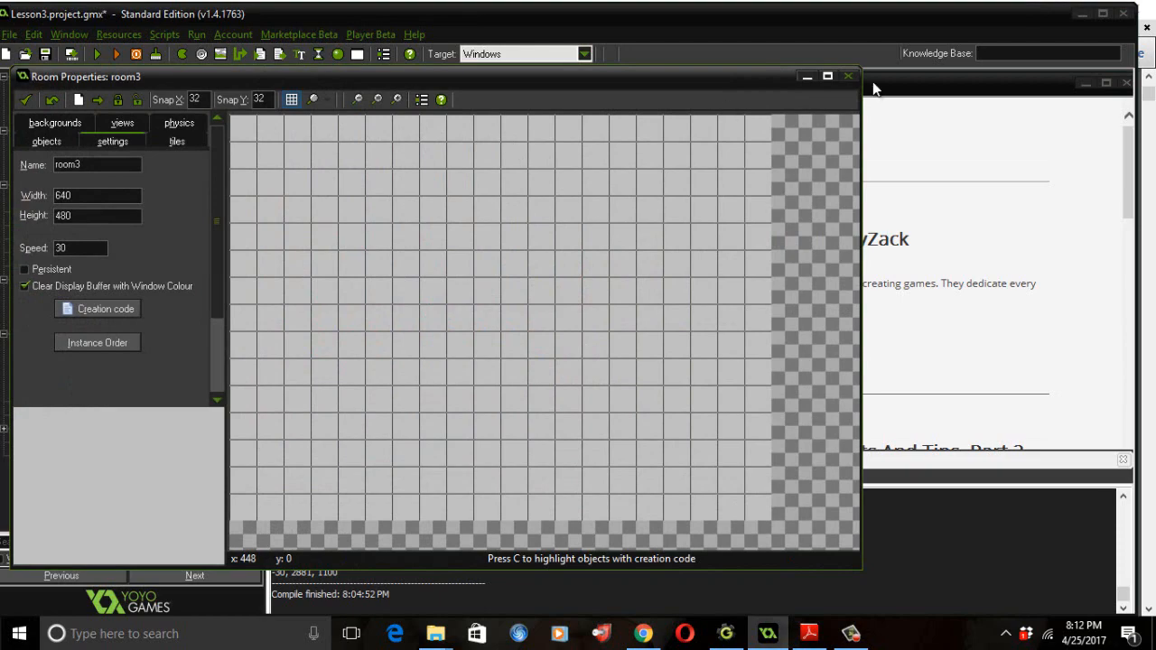
left_click(848, 76)
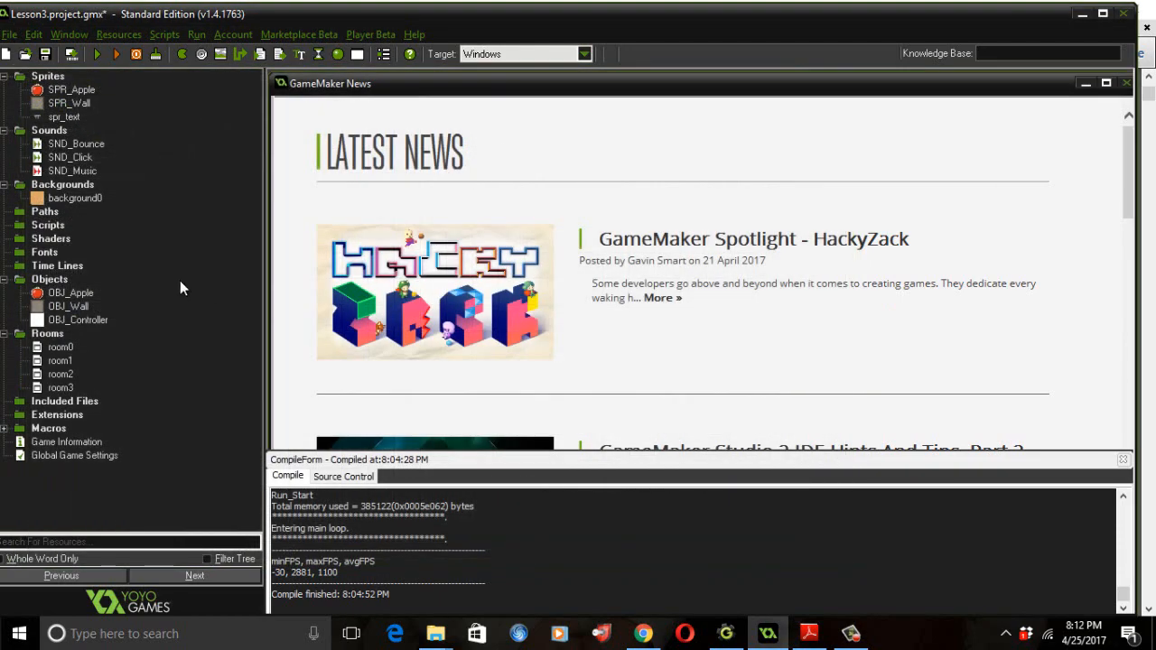
- Create an object named OBJ_Text that uses the spr_text sprite and confirm it
left_click(340, 54)
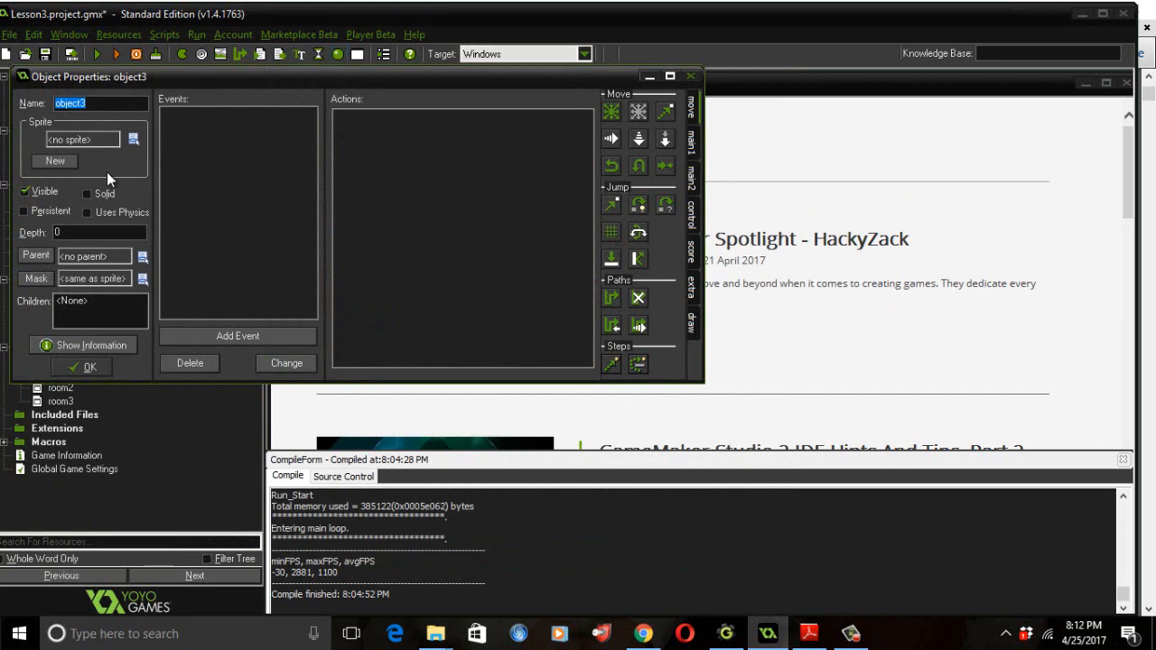
left_click(135, 139)
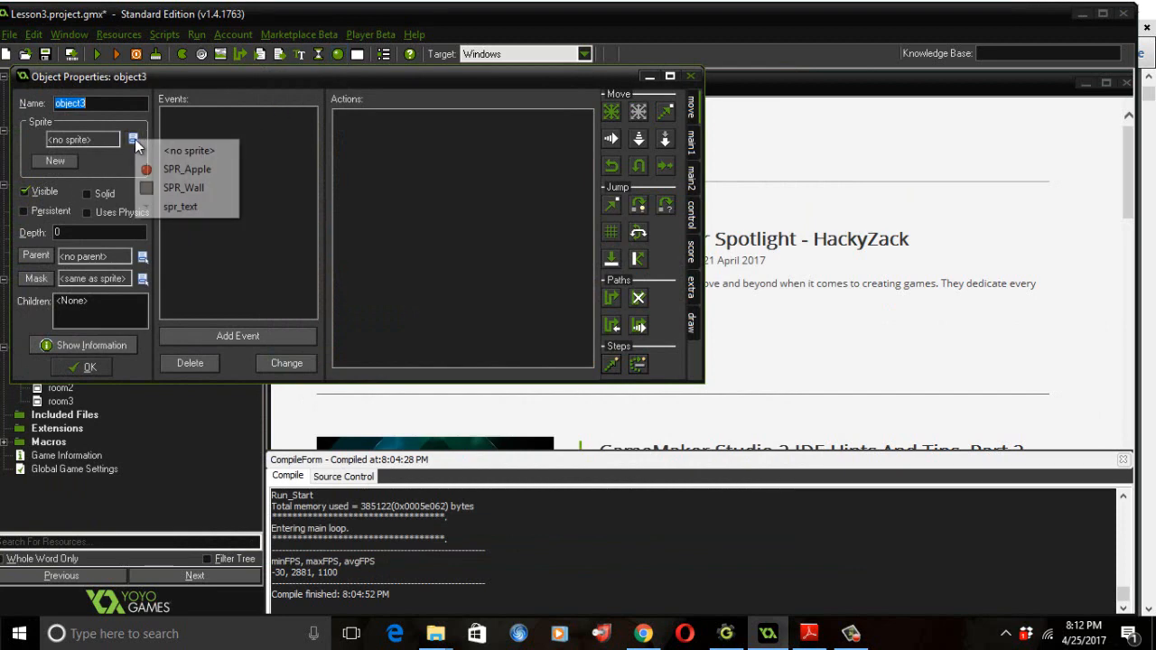
left_click(163, 206)
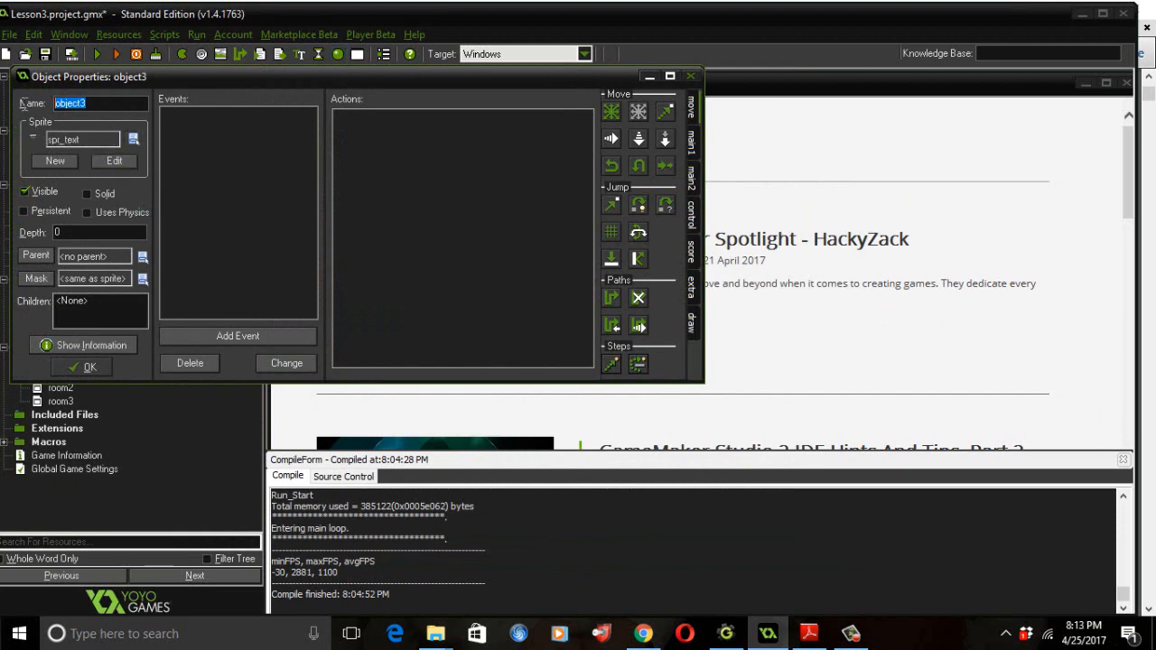
type("OBJ_Text")
left_click(96, 365)
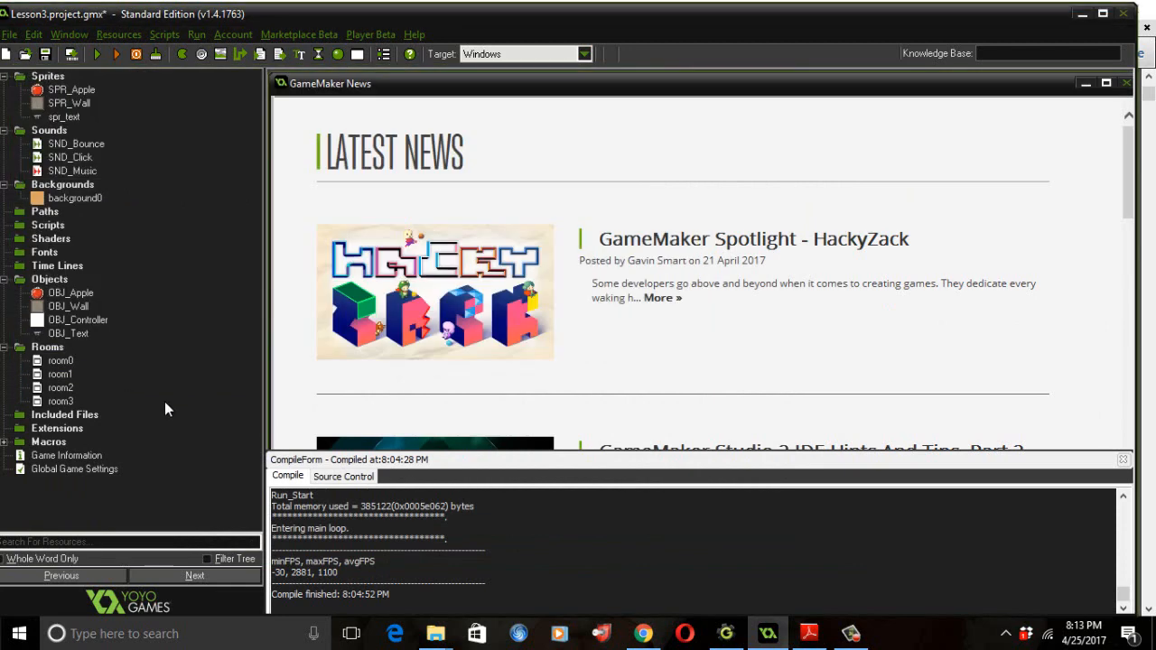
- Place an OBJ_Text instance in room3 and move it to X 32, Y 0
left_click(61, 401)
double_click(69, 400)
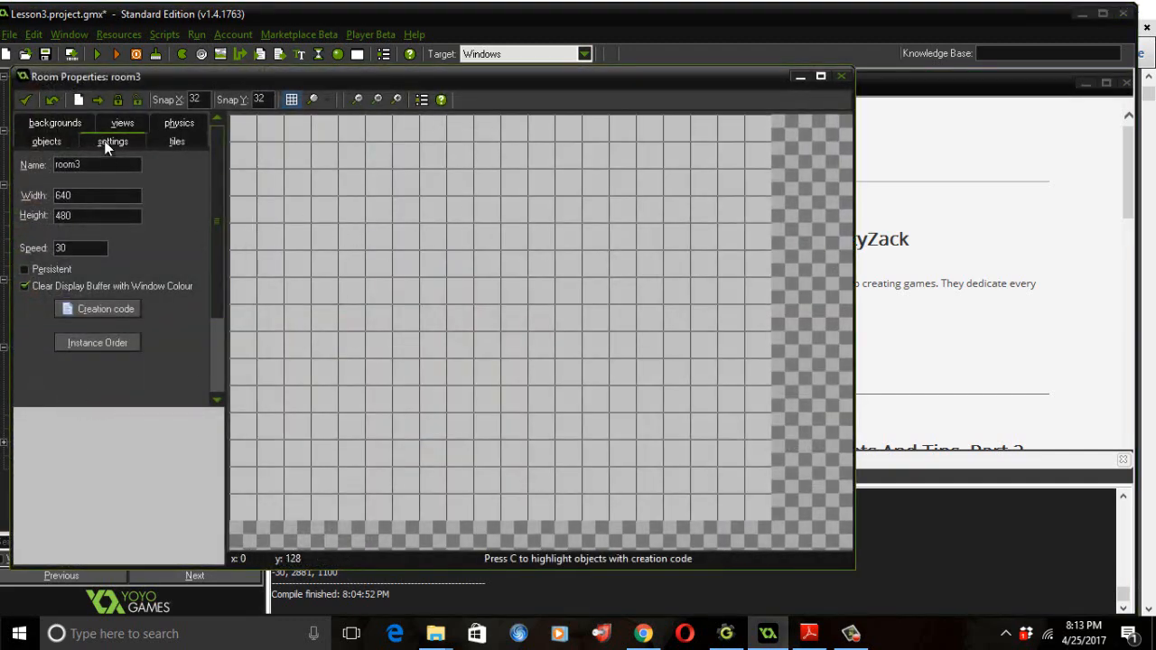
left_click(46, 141)
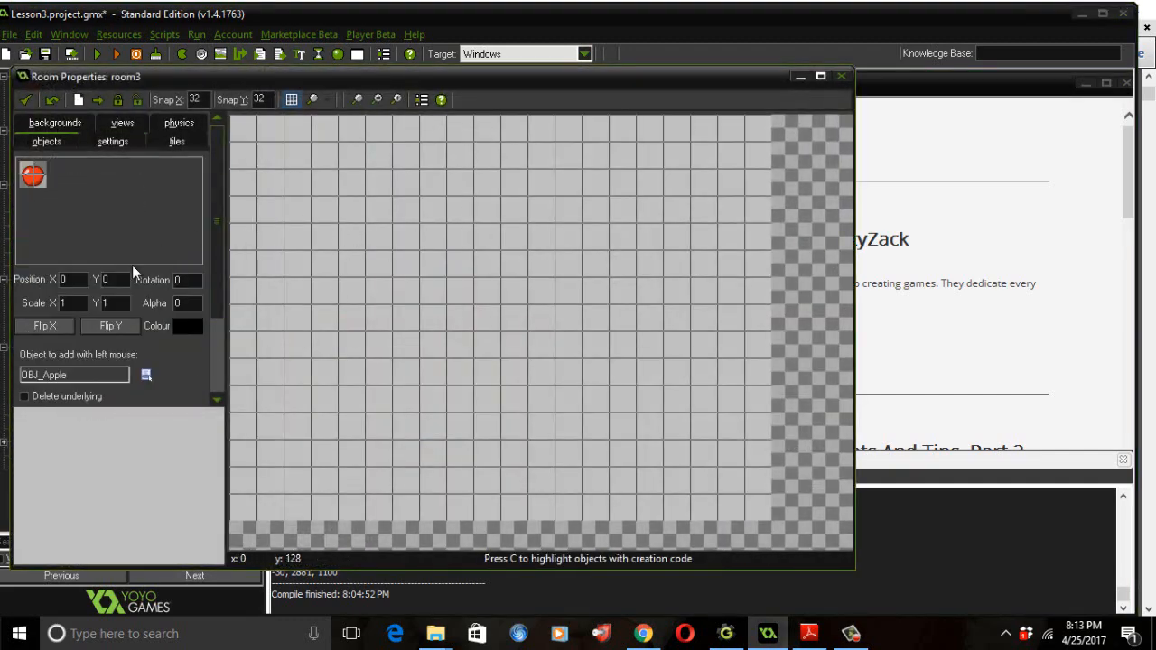
left_click(144, 376)
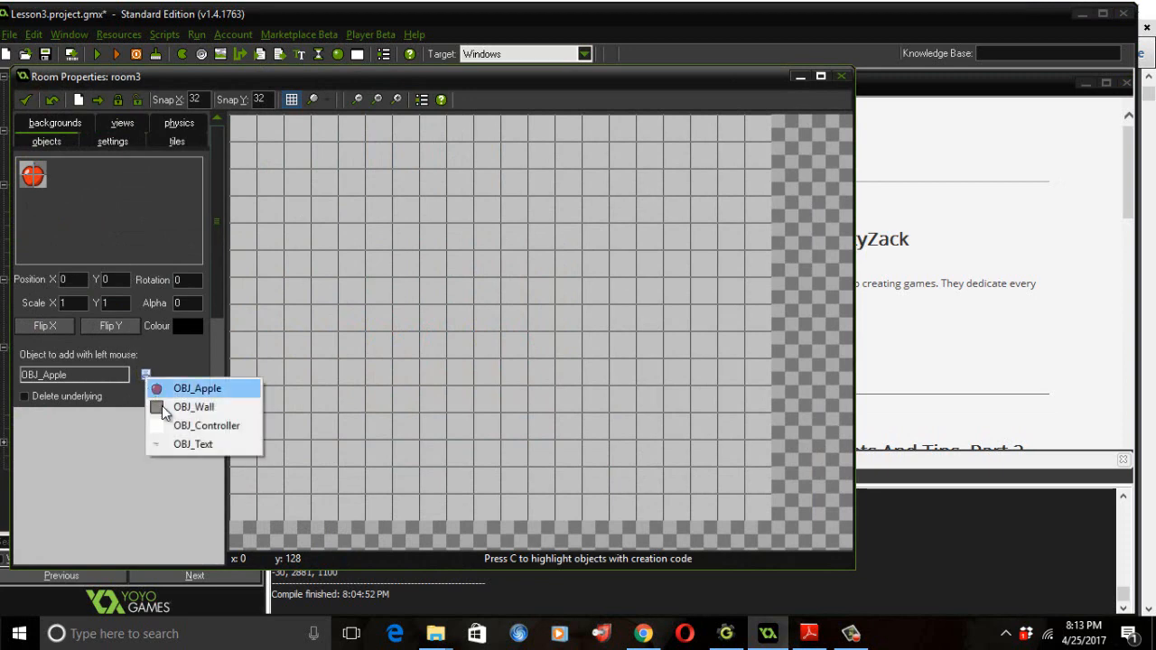
left_click(187, 444)
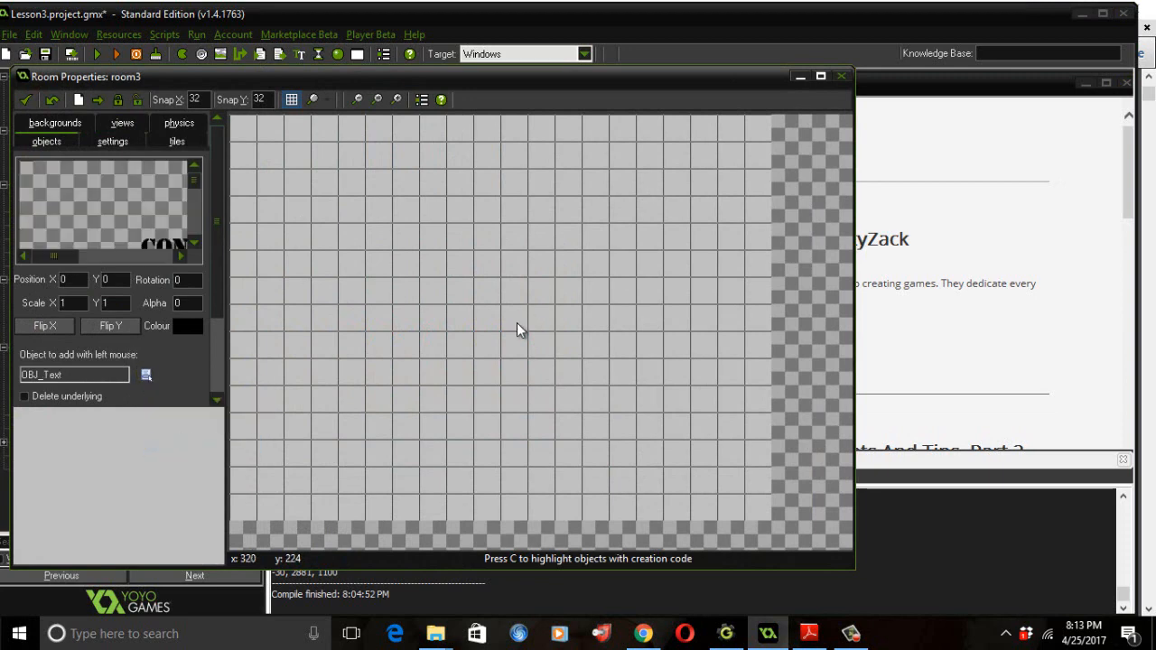
left_click(516, 323)
left_click_drag(766, 433, 501, 231)
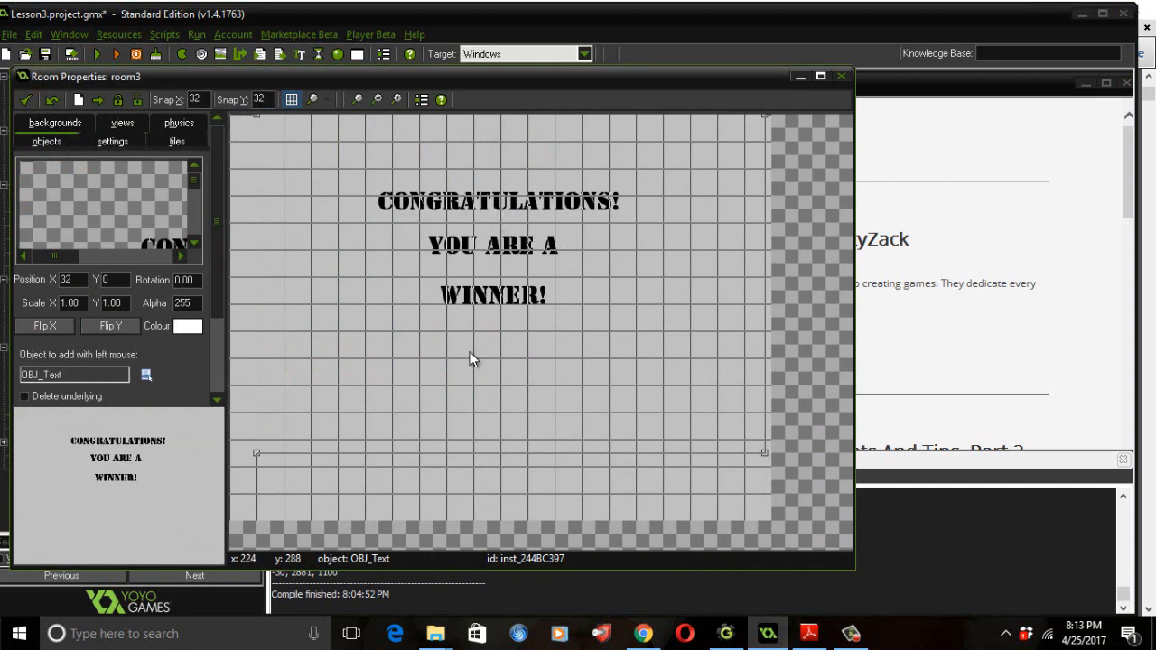
- Accept the room3 changes and save the project
left_click(25, 99)
left_click(11, 36)
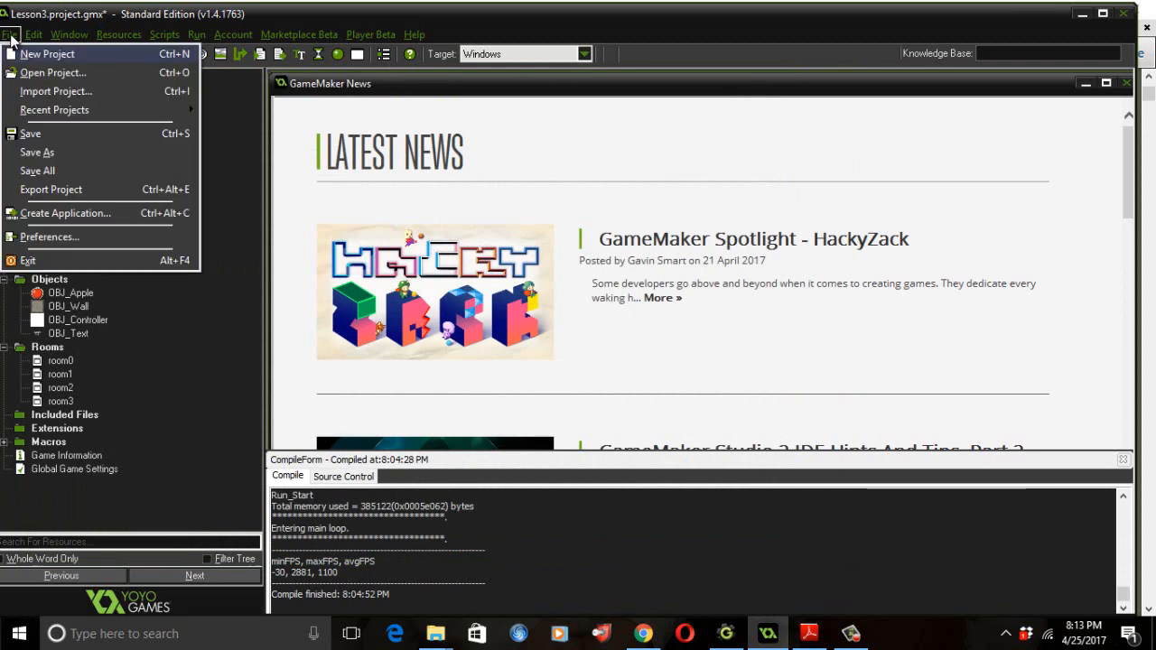
left_click(32, 134)
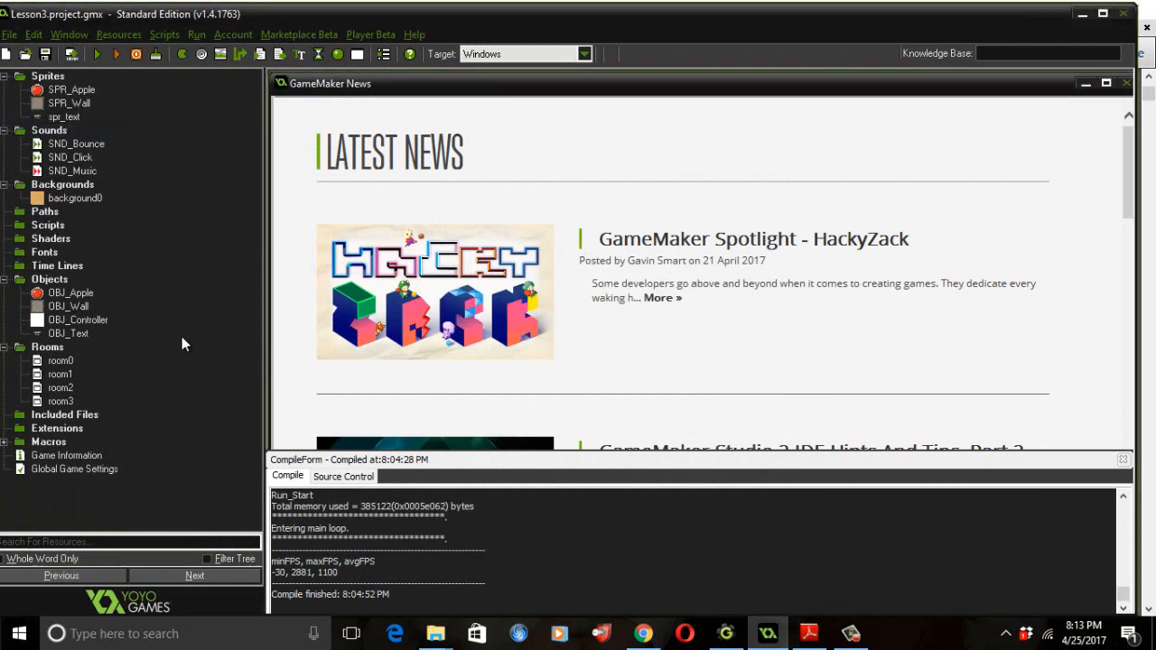
- Reopen room3 to check the placed winner text, then close the room
left_click(65, 389)
left_click(59, 401)
double_click(63, 402)
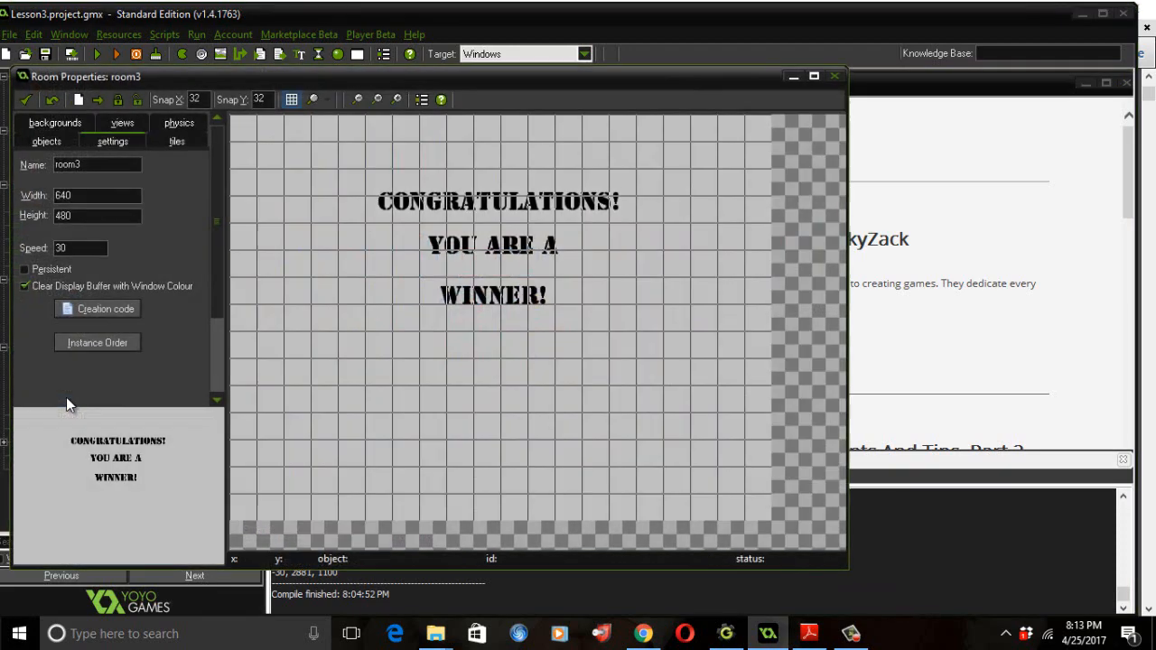
left_click(838, 78)
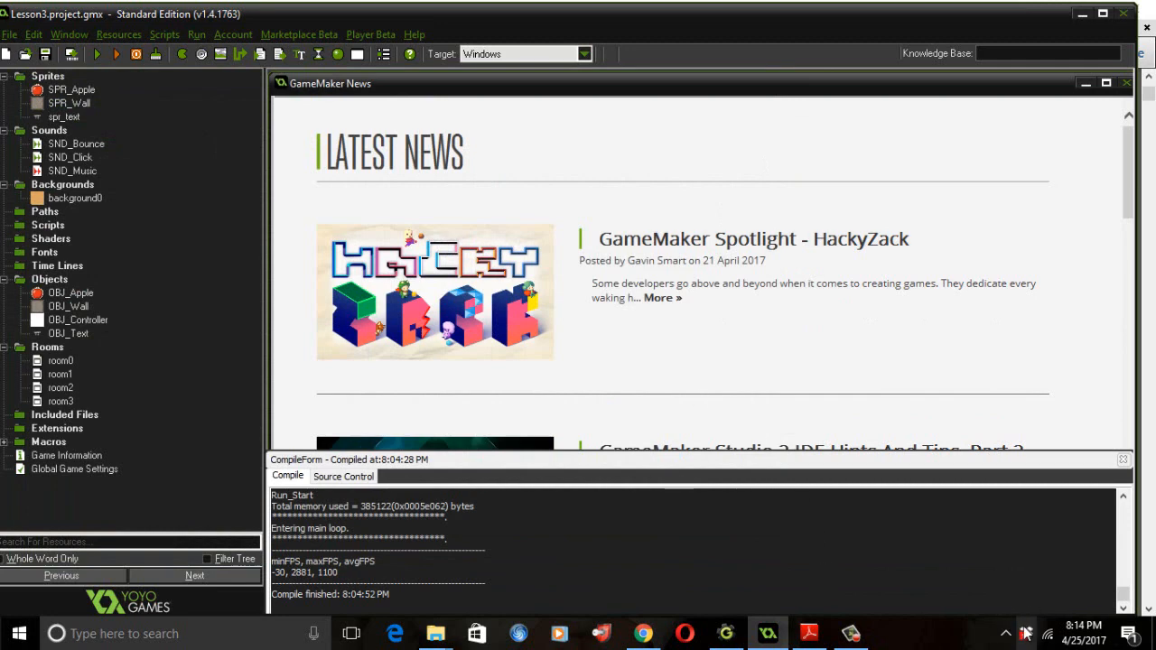
left_click(852, 632)
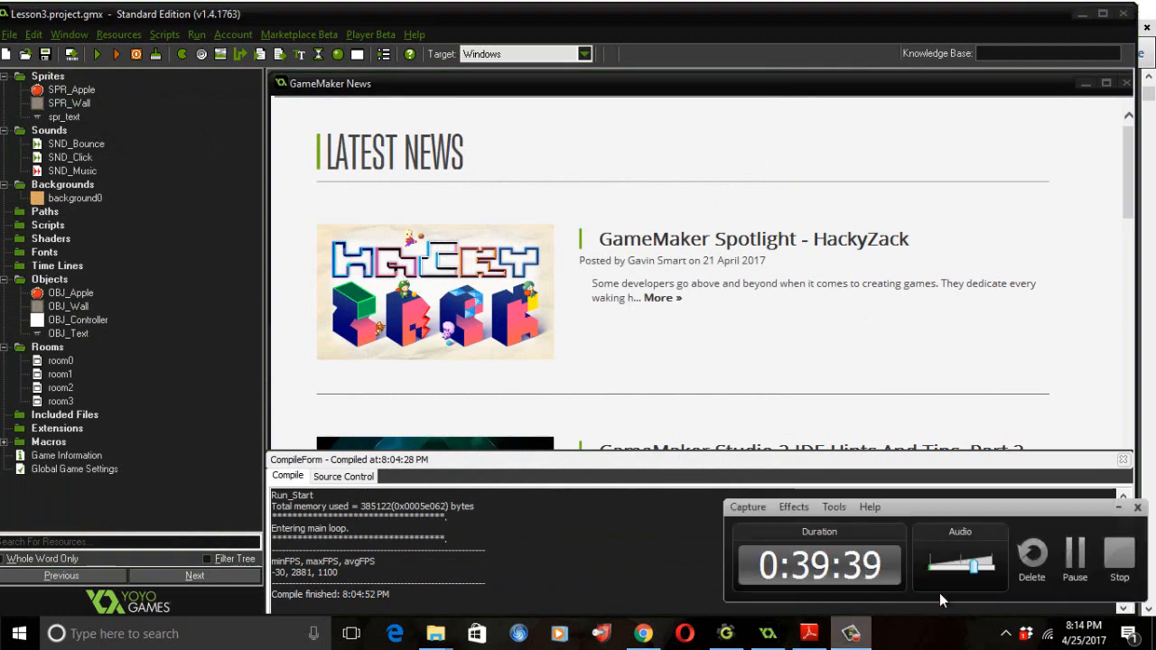
left_click(1073, 555)
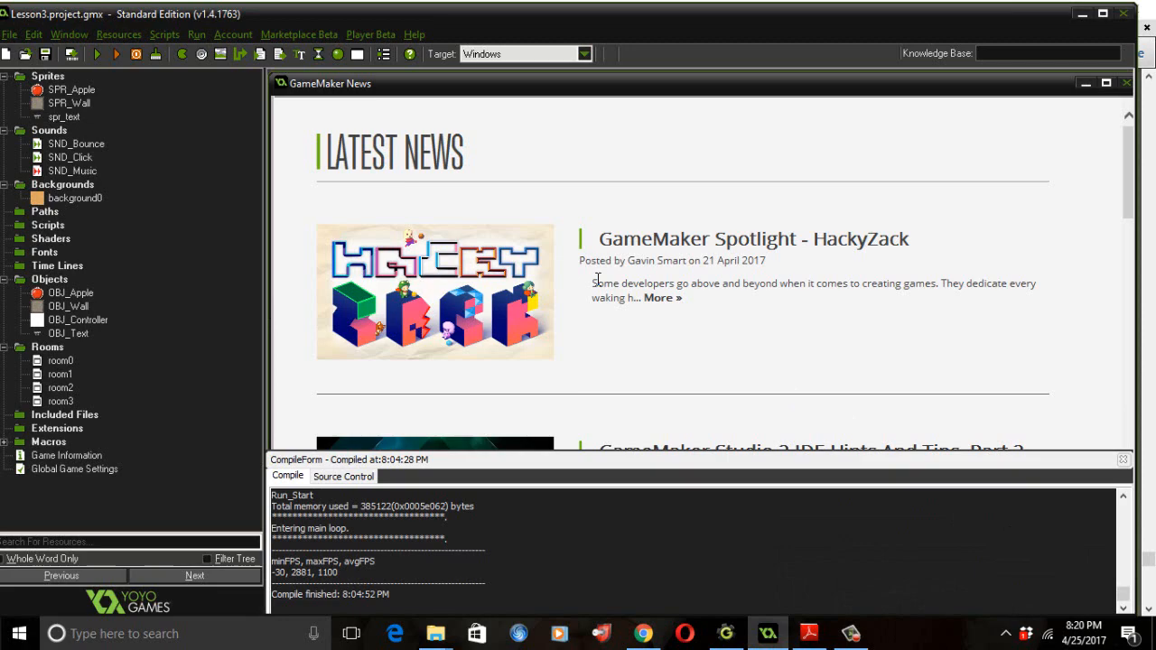
- Compare room3 with Figure 3-19 in the Lesson_3 PDF and look over the button images in the Buttons folder
double_click(57, 401)
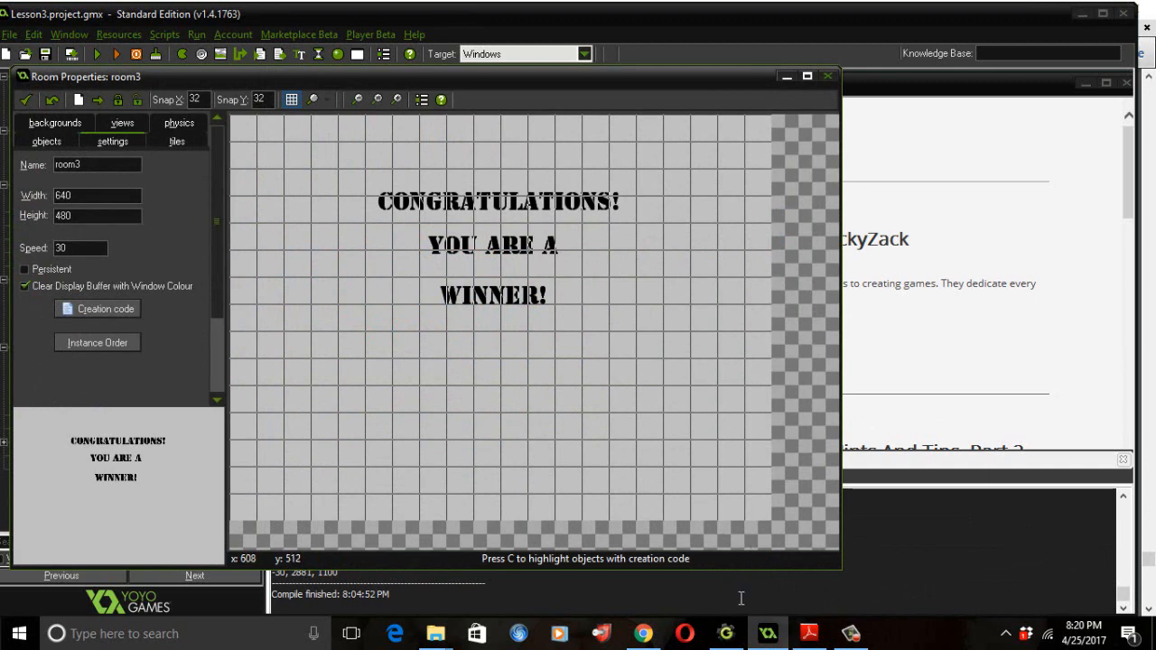
left_click(809, 633)
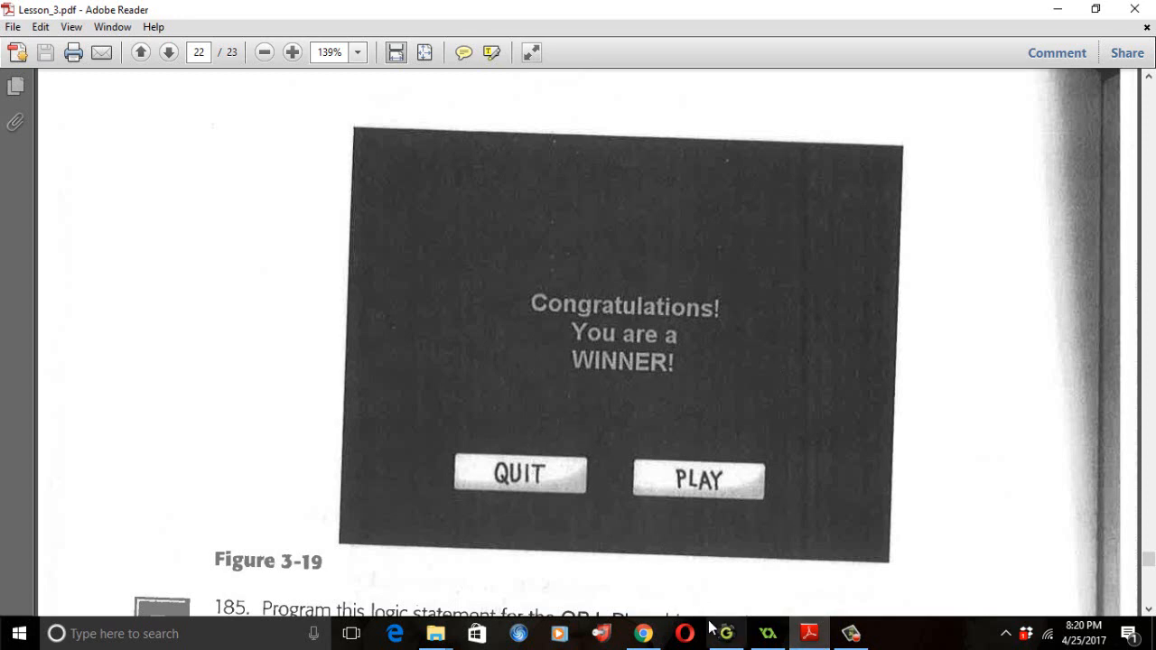
left_click(437, 632)
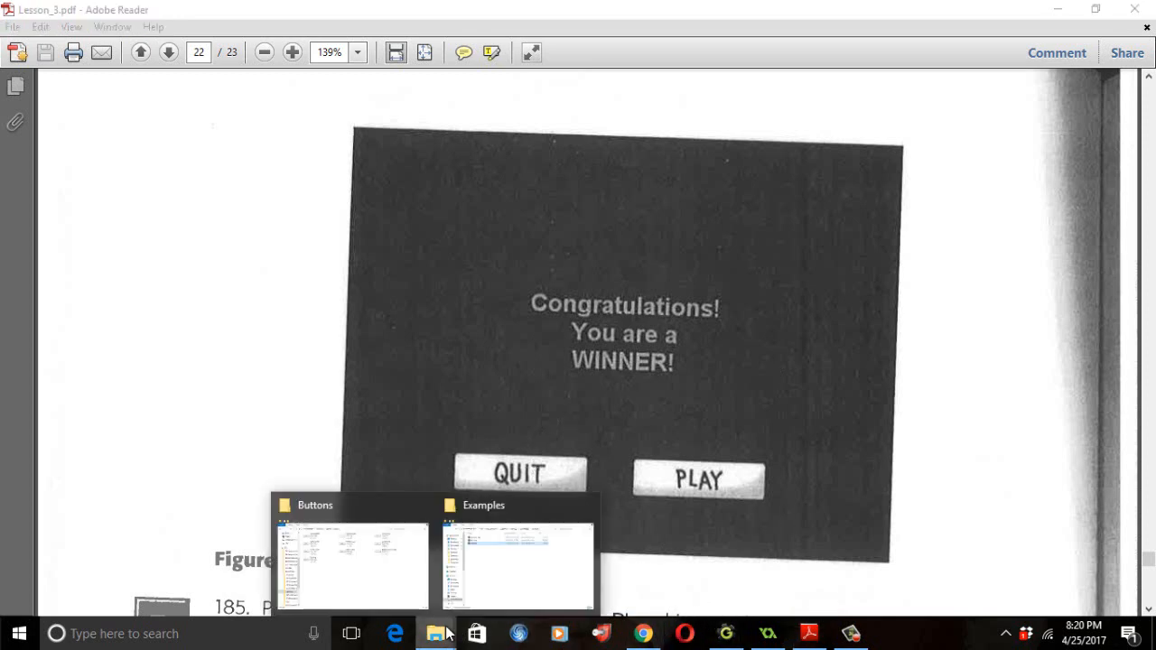
left_click(366, 567)
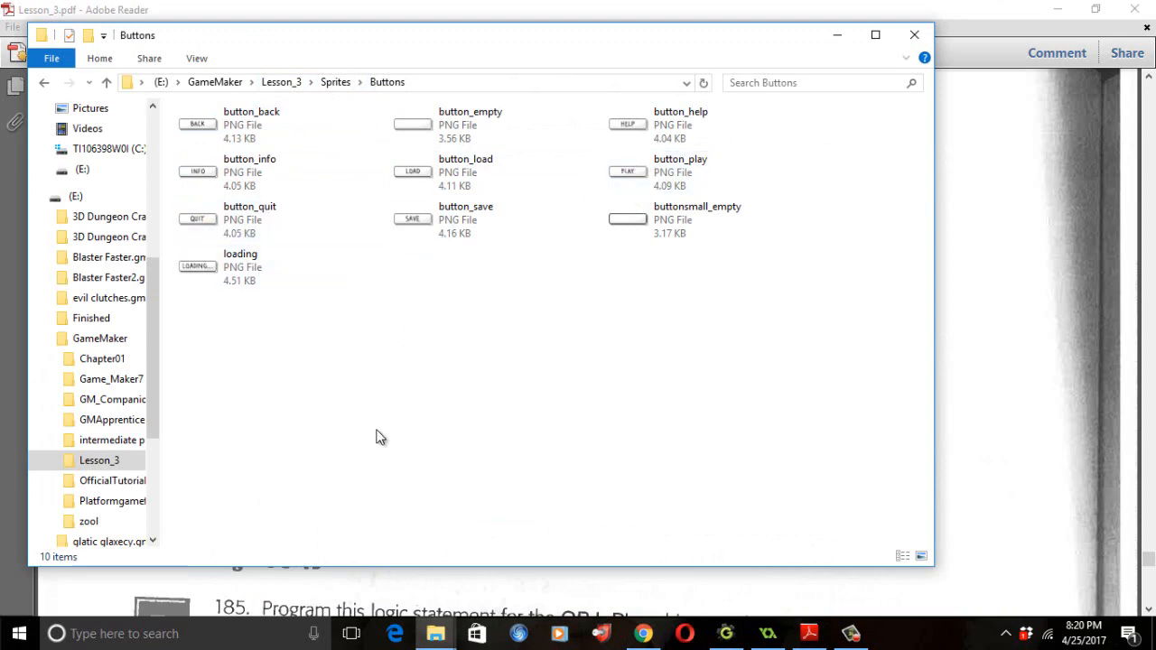
left_click(769, 633)
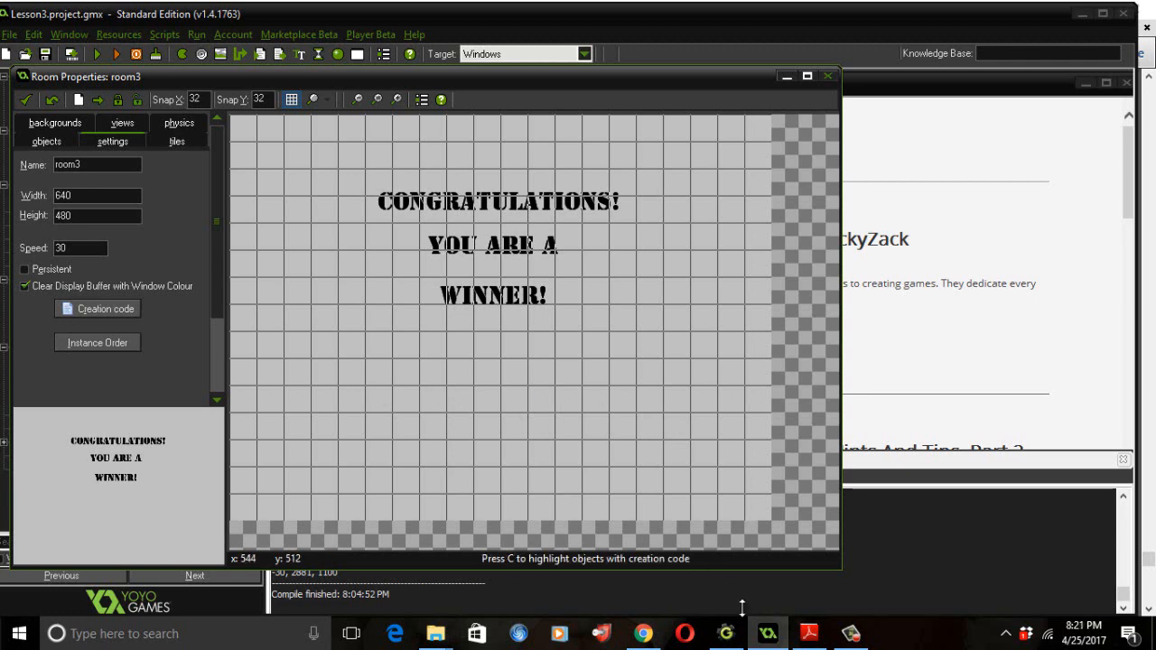
- Switch to the Lesson_3 PDF and read the remaining instructions from Figure 3-19 through the Going Beyond section
left_click(813, 635)
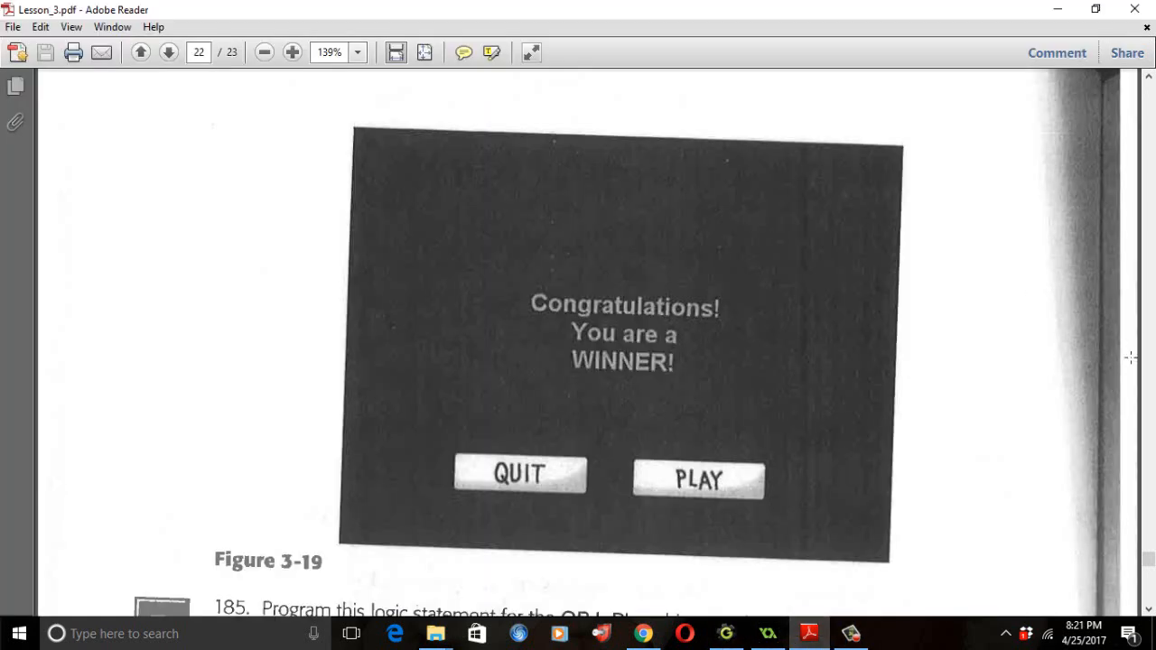
left_click_drag(1151, 559, 1152, 565)
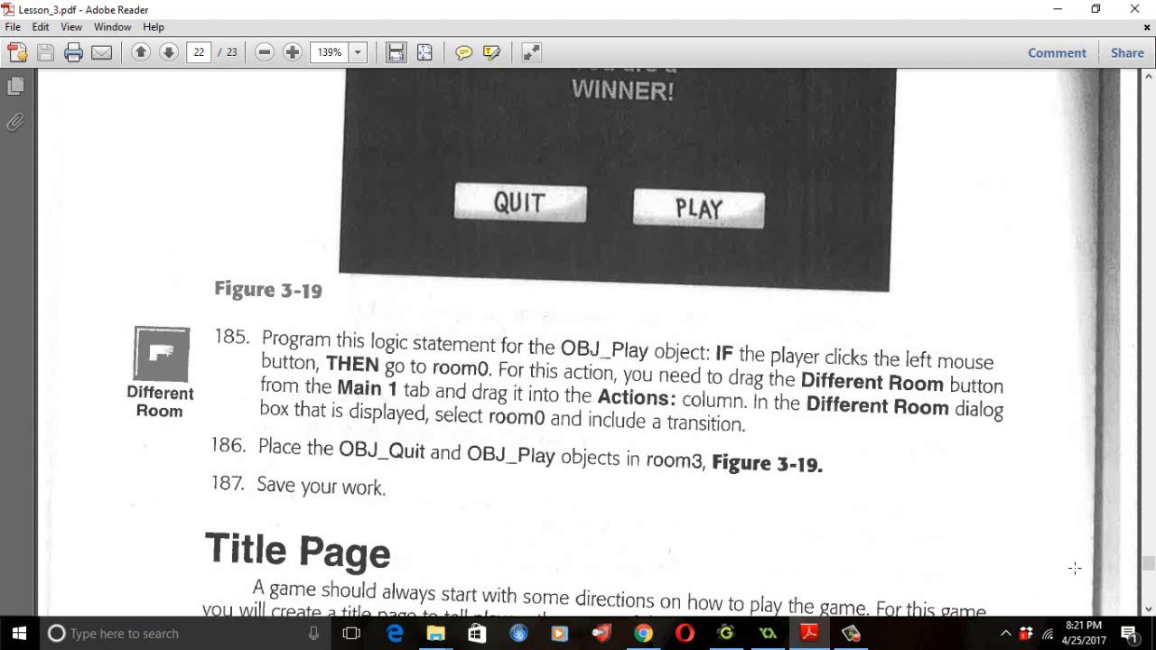
left_click_drag(1144, 568, 1147, 579)
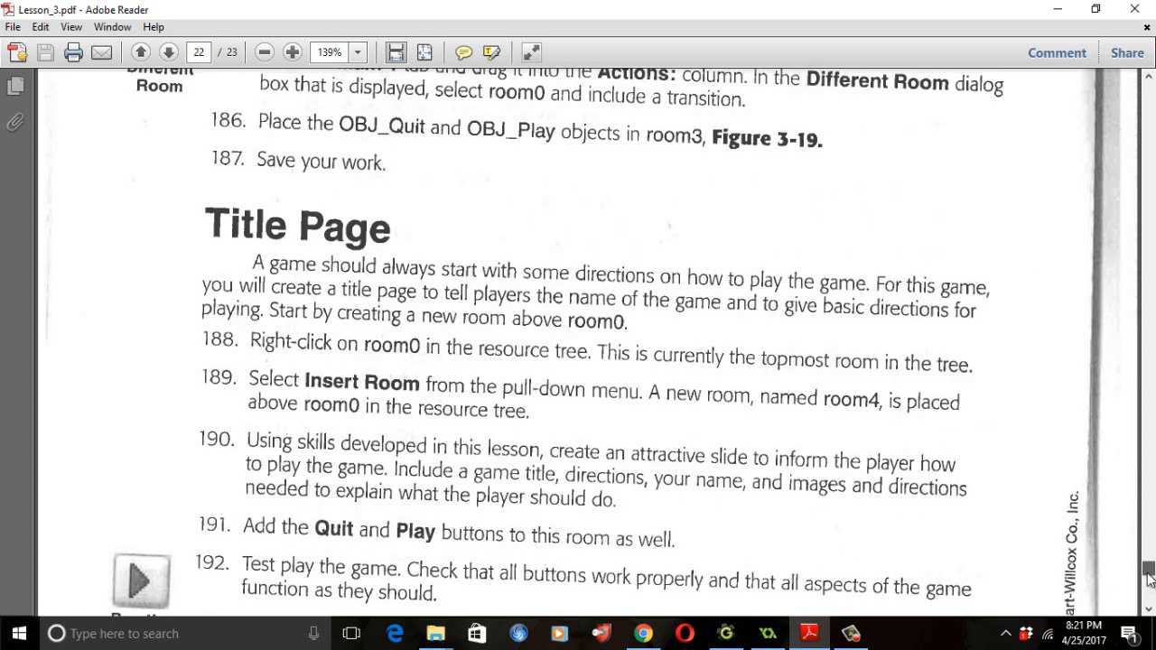
scroll(1149, 581, "down", 1)
left_click_drag(1149, 581, 1149, 596)
scroll(1149, 593, "down", 1)
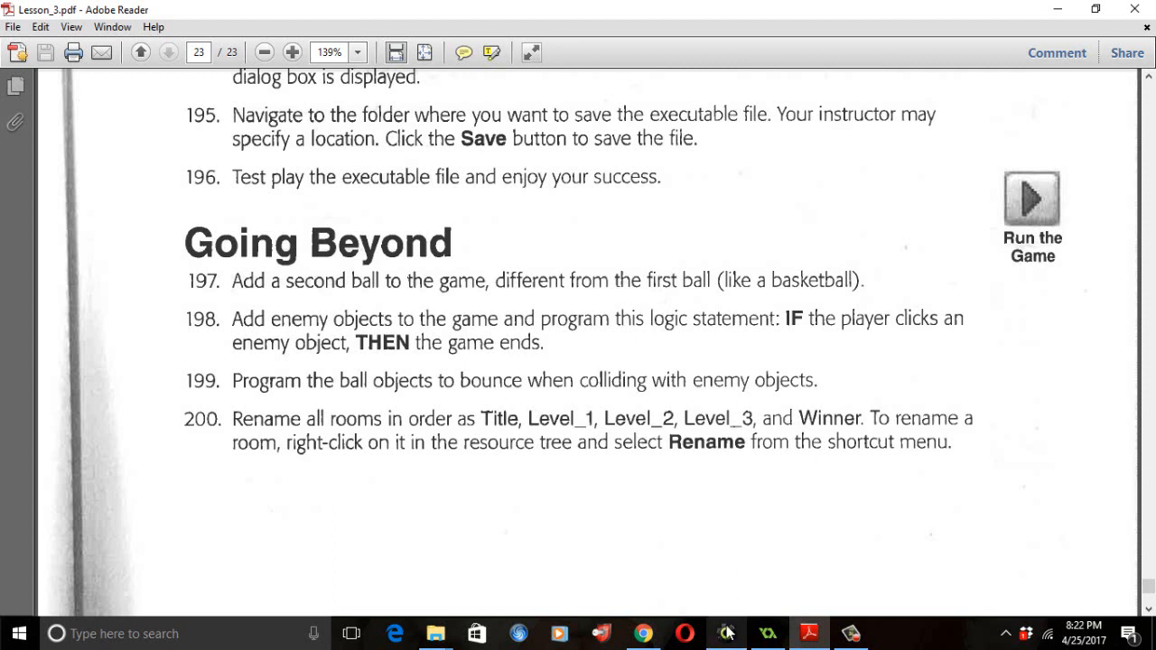
- Switch to File Explorer, look over the images in the Tutorial1 sprites folder, and minimise the window
mouse_move(445, 637)
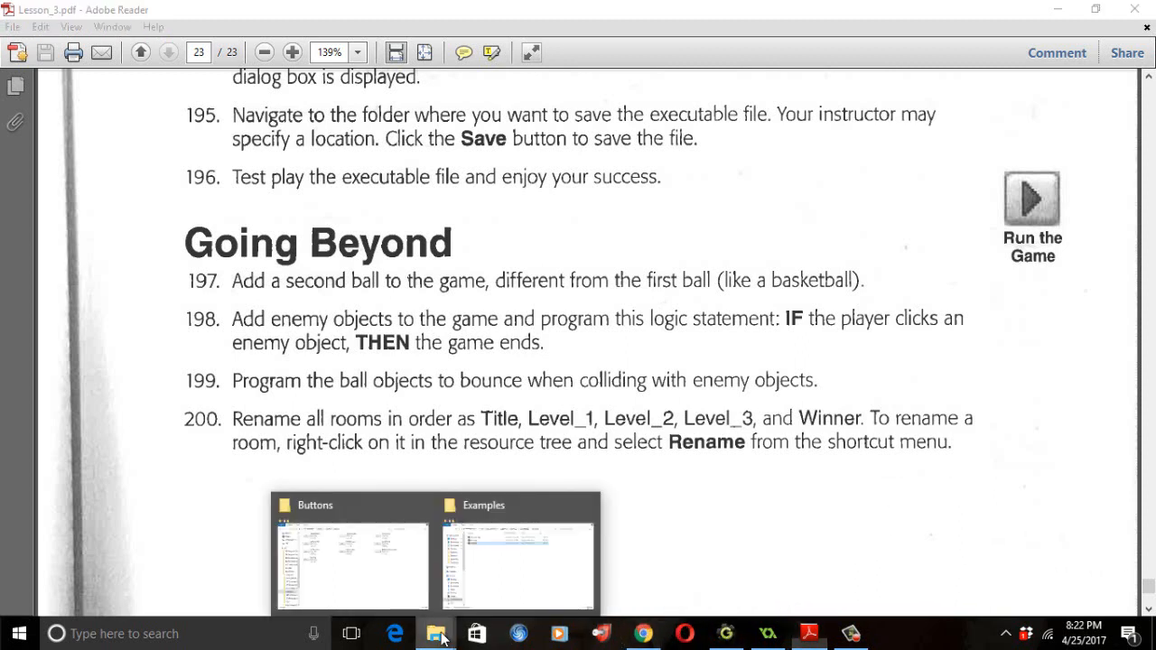
left_click(370, 553)
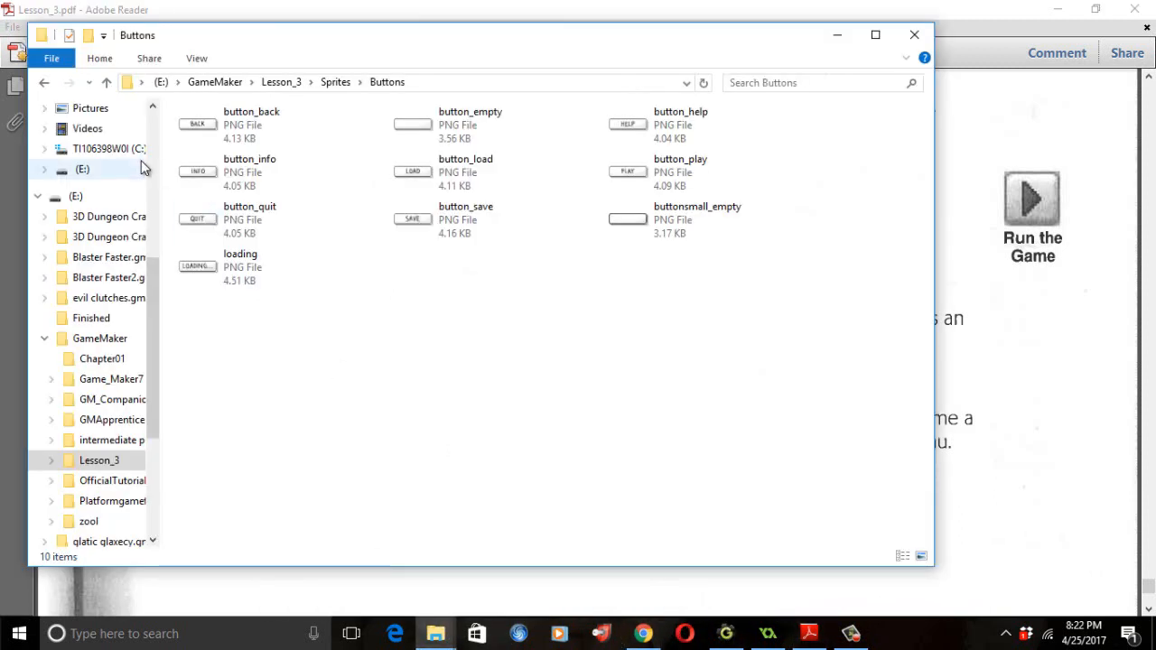
left_click(45, 83)
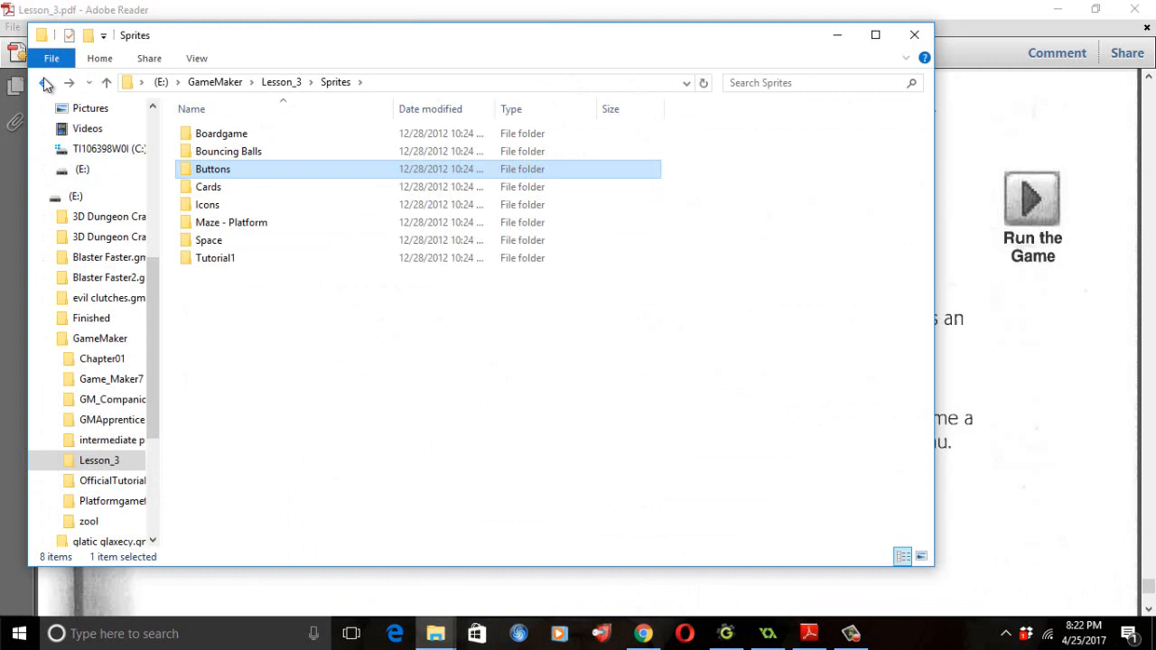
double_click(213, 262)
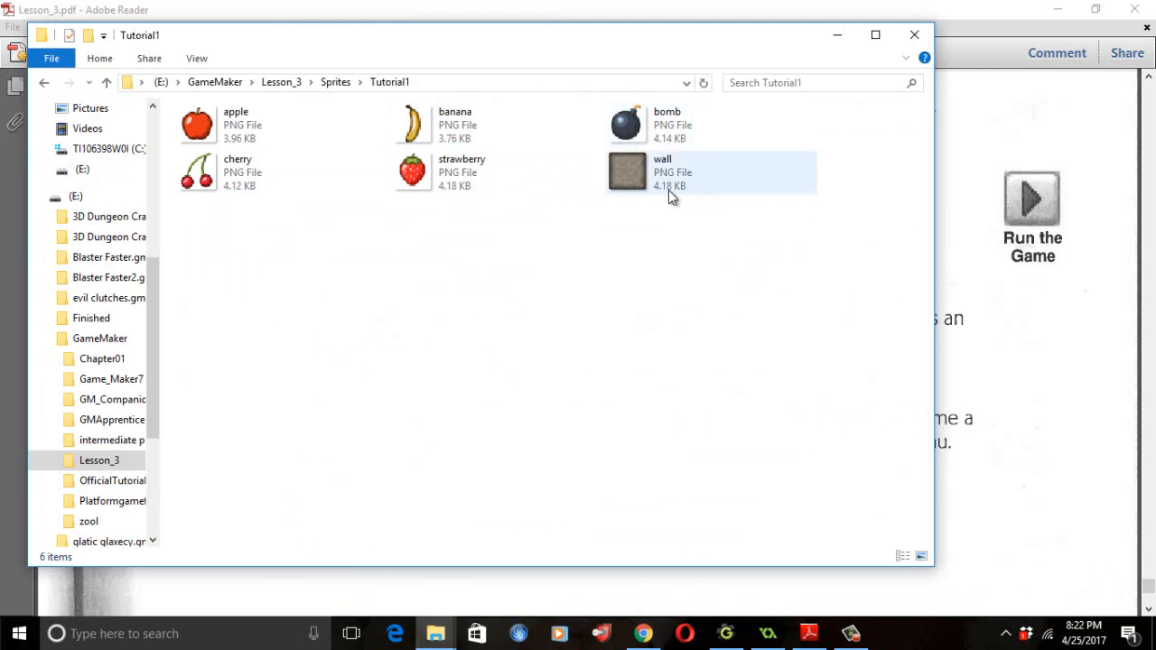
left_click(838, 36)
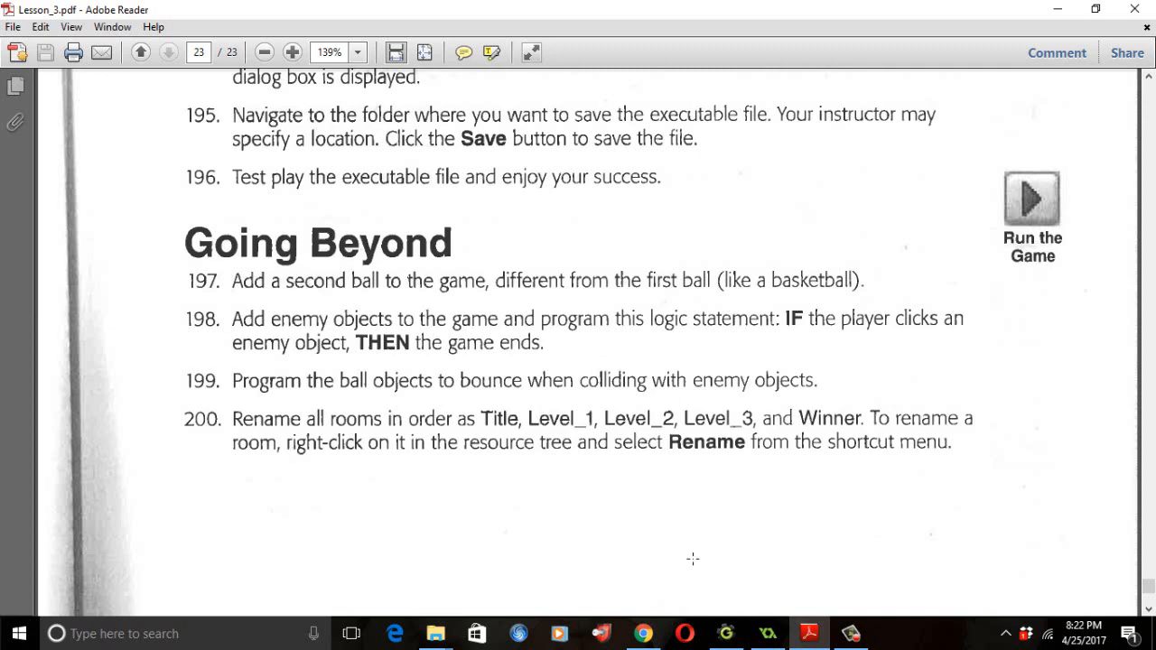
- Switch to Chrome, view the YouTube video "Game Maker Tutorial 1: Your First Game" and skip to 31:20
left_click(651, 639)
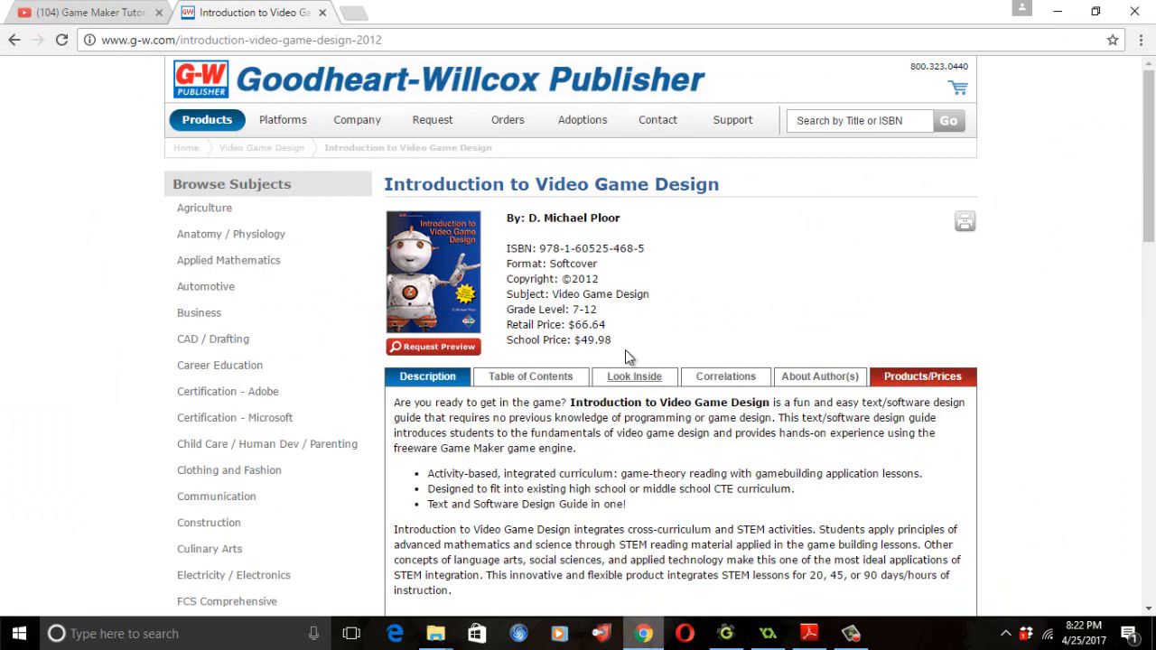
left_click(113, 15)
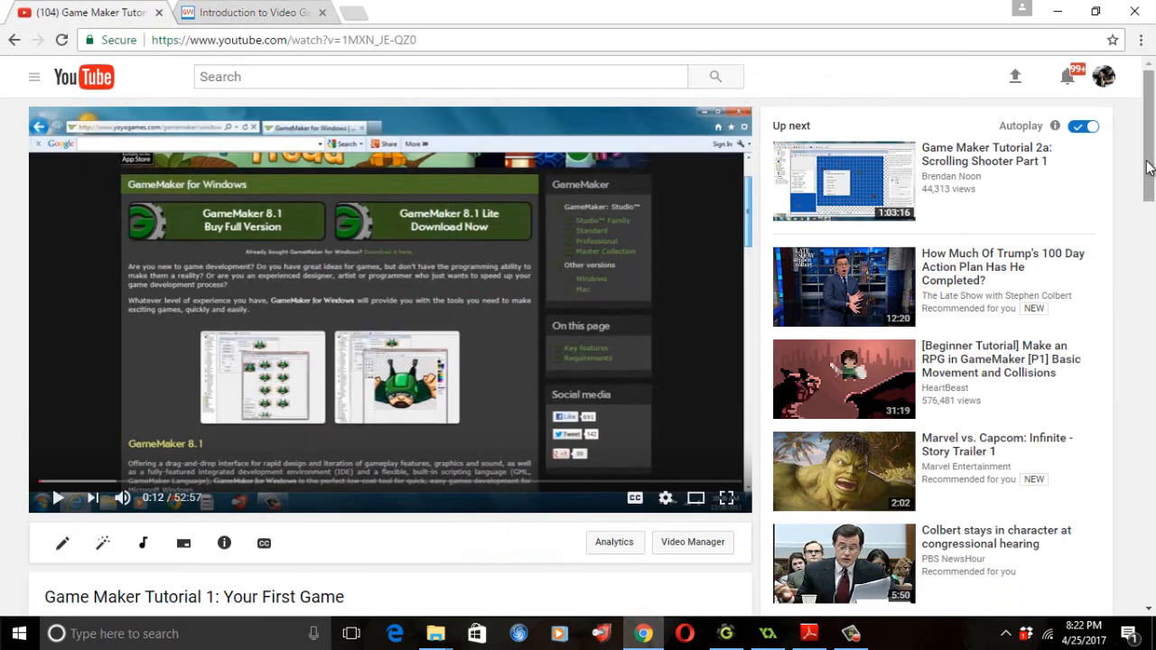
scroll(1148, 162, "down", 2)
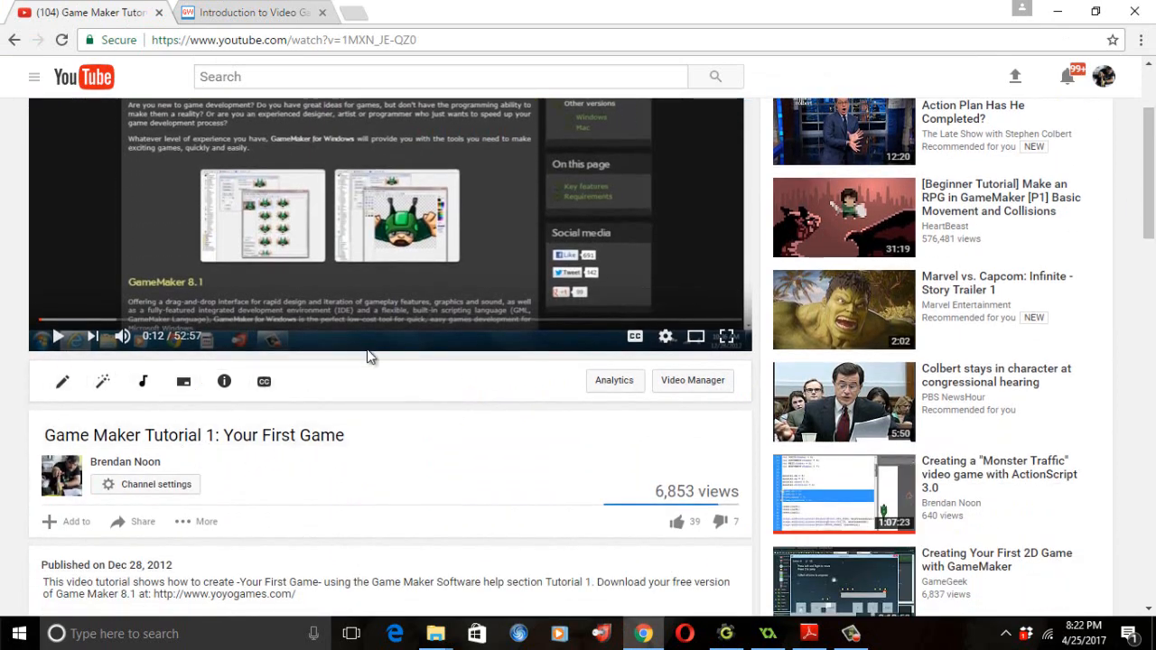
left_click(456, 322)
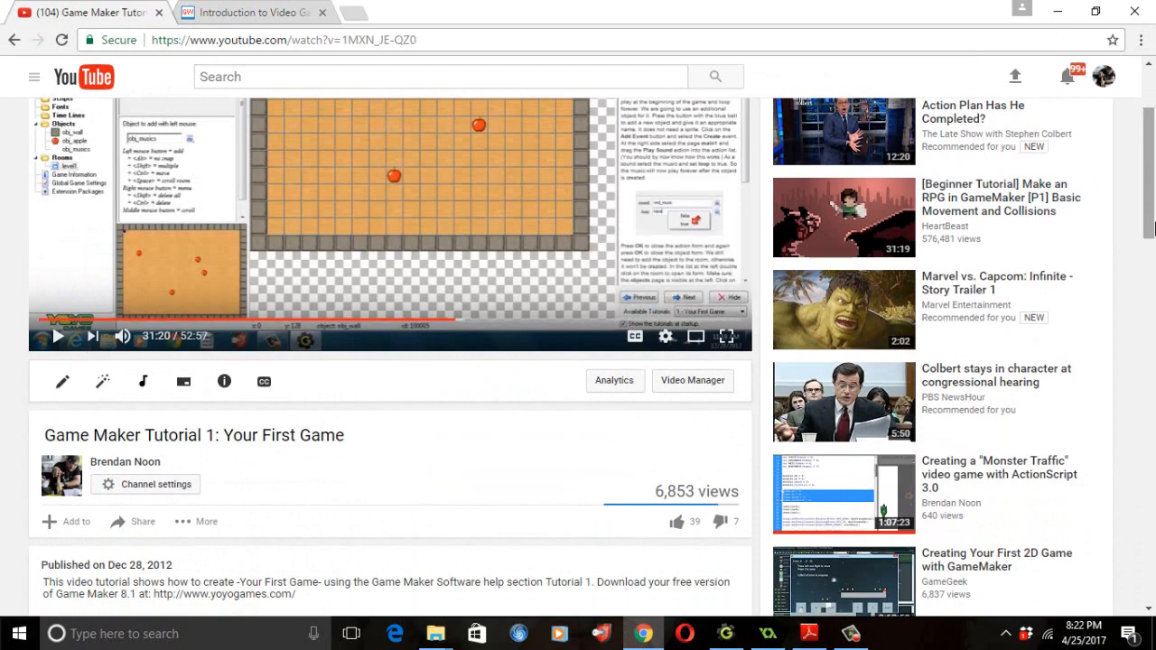
- Skim the rest of the tutorial video at 36:03, 40:04, 46:42 and 48:41, ending at 47:09, to examine the fruit-and-bomb gameplay
scroll(1149, 171, "up", 1)
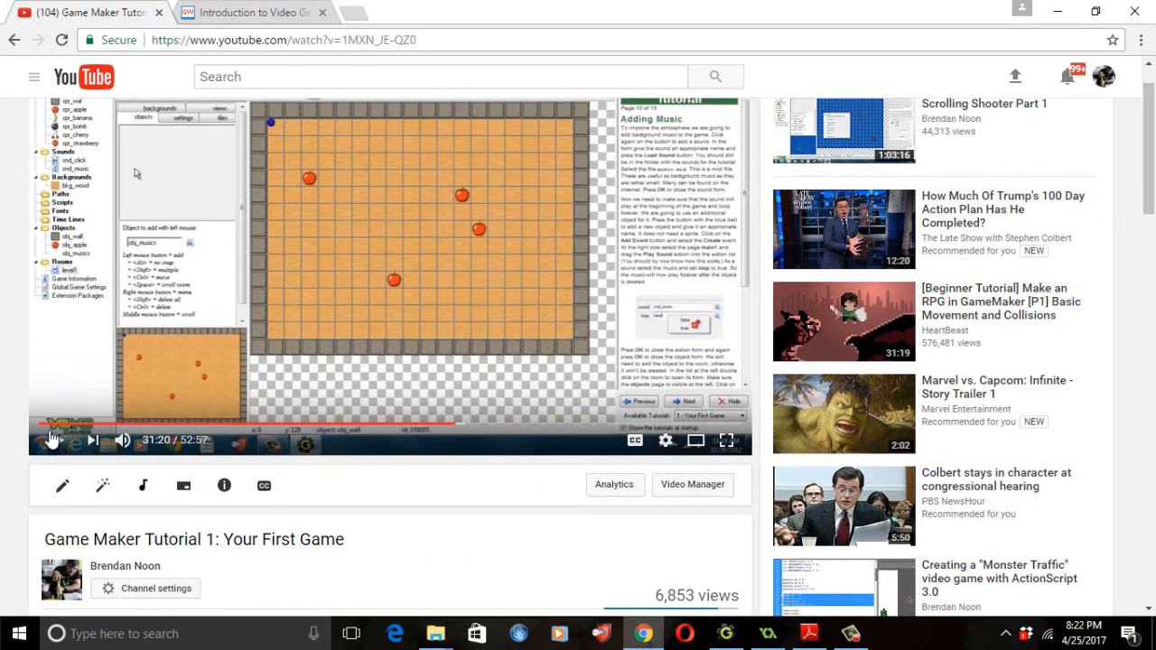
left_click(516, 424)
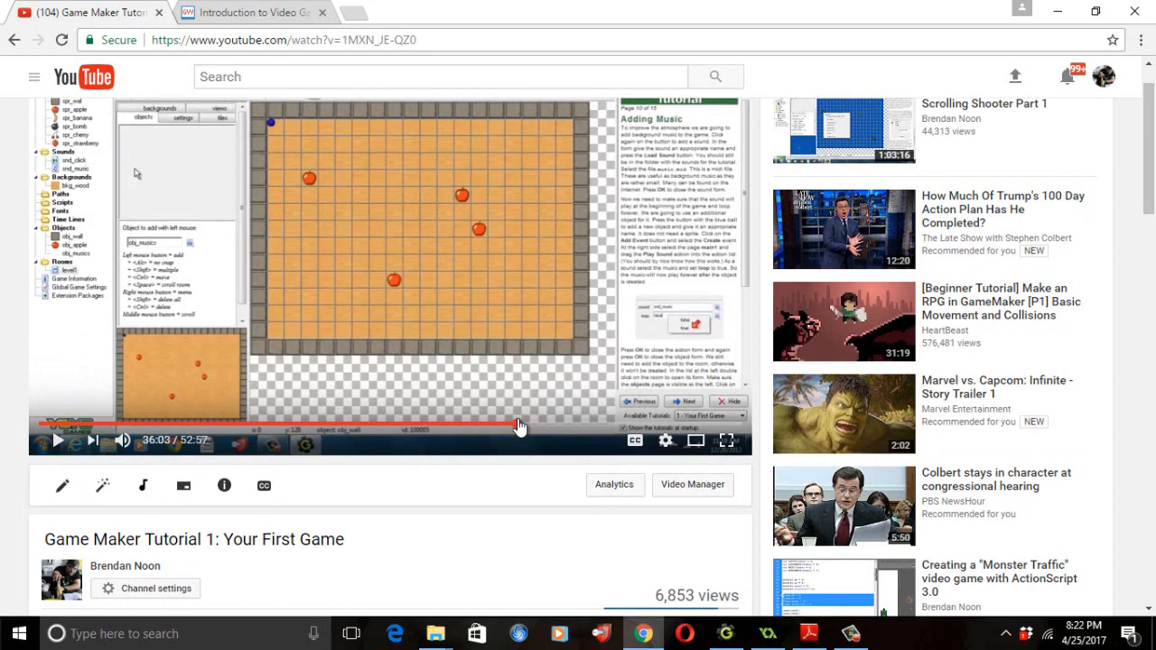
left_click(572, 430)
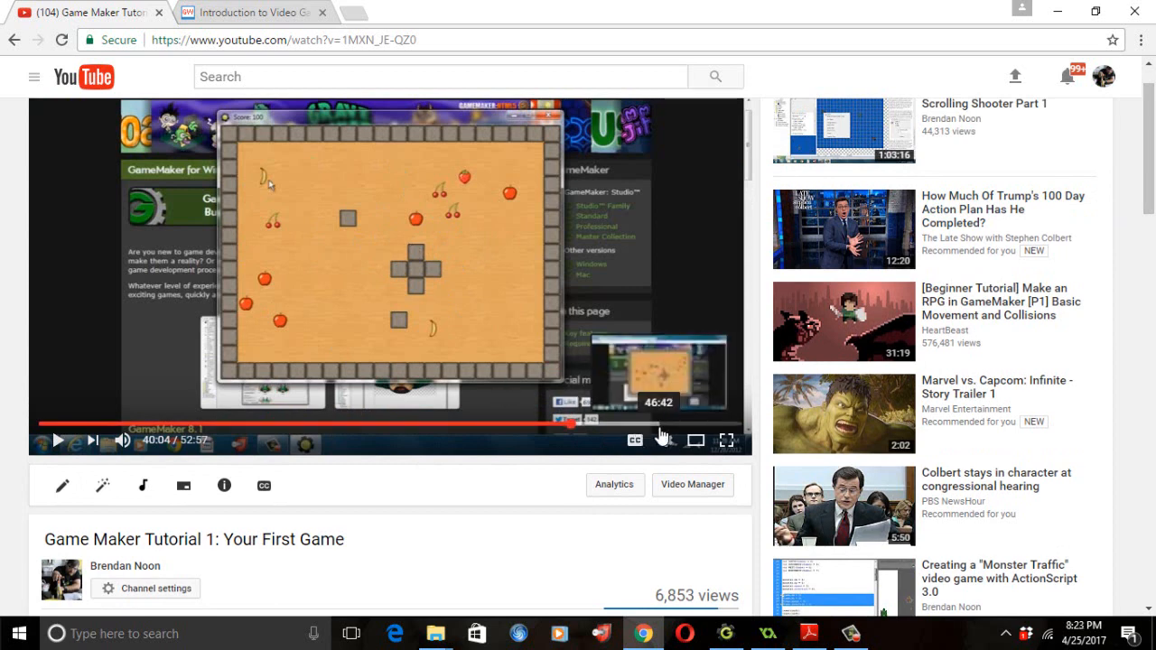
left_click(658, 426)
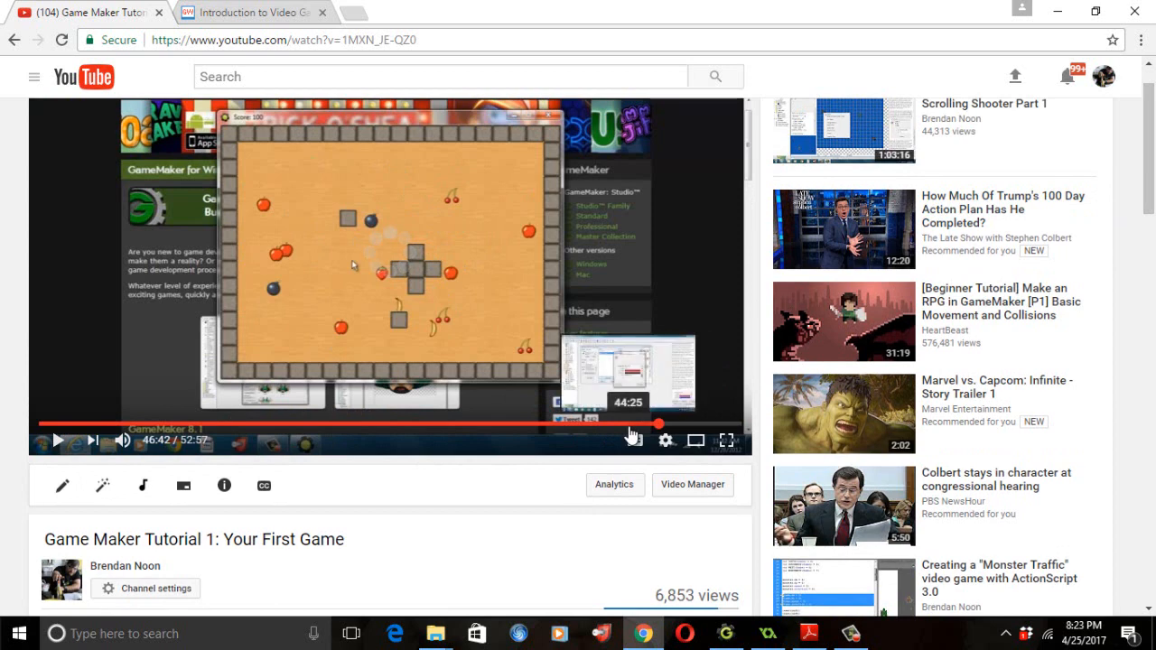
left_click(686, 426)
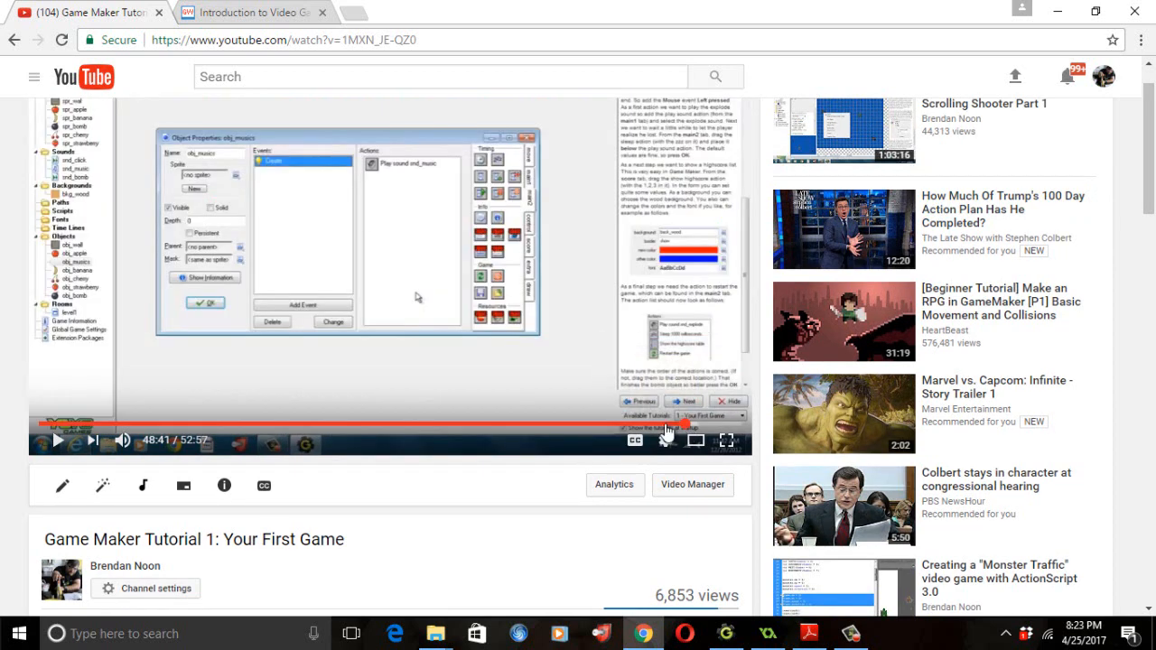
left_click(665, 429)
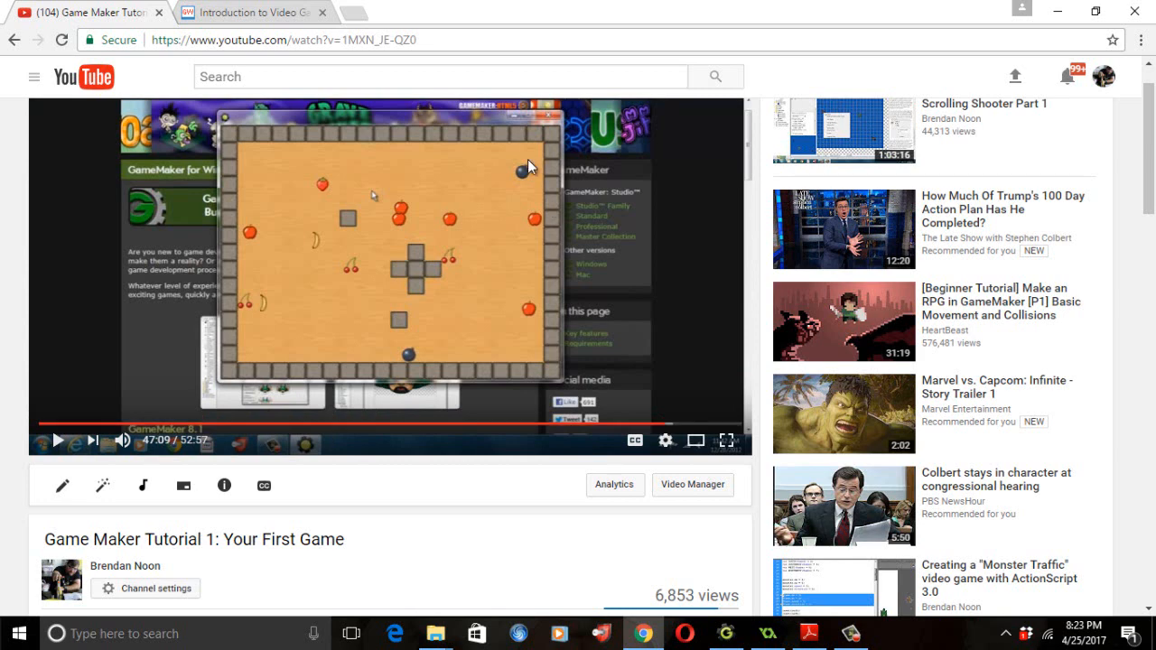